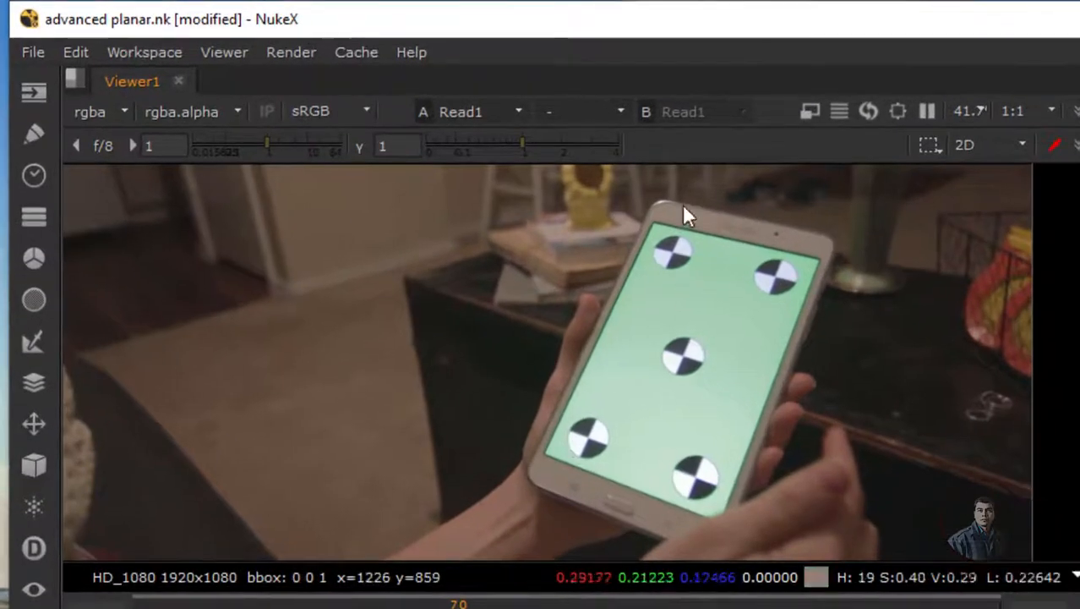
Step: Add a PlanarTracker node to the Read1 tablet footage
left_click_drag(458, 604, 393, 604)
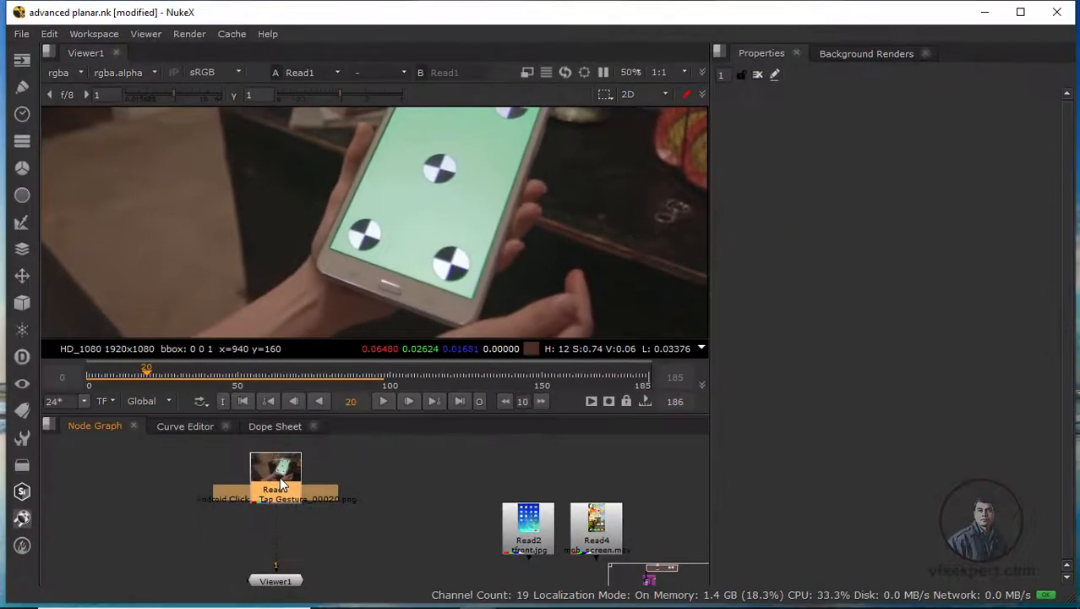
key("Tab")
type("plana")
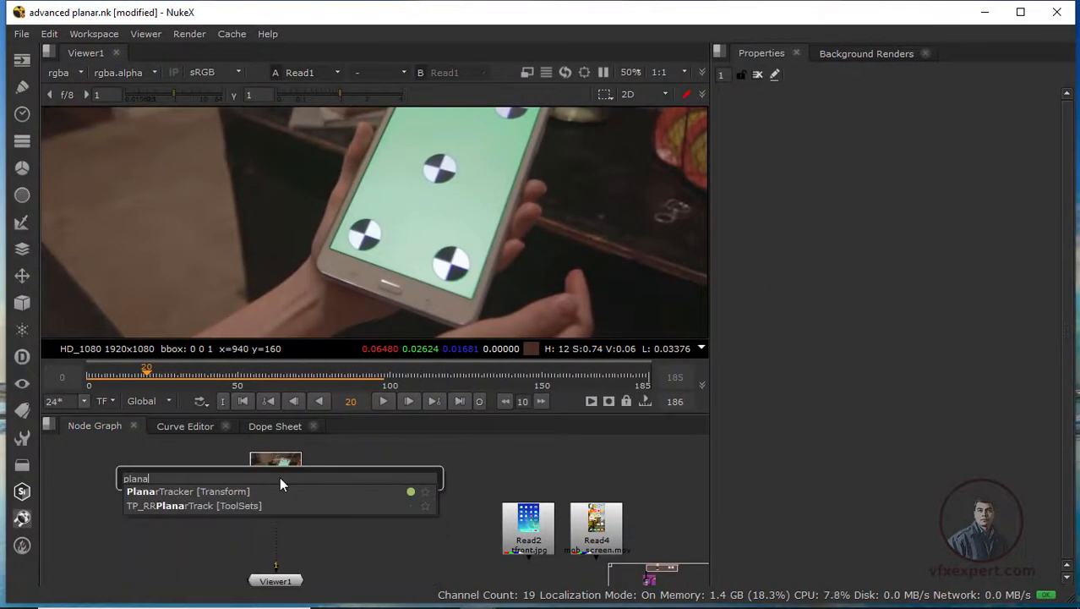
left_click(234, 490)
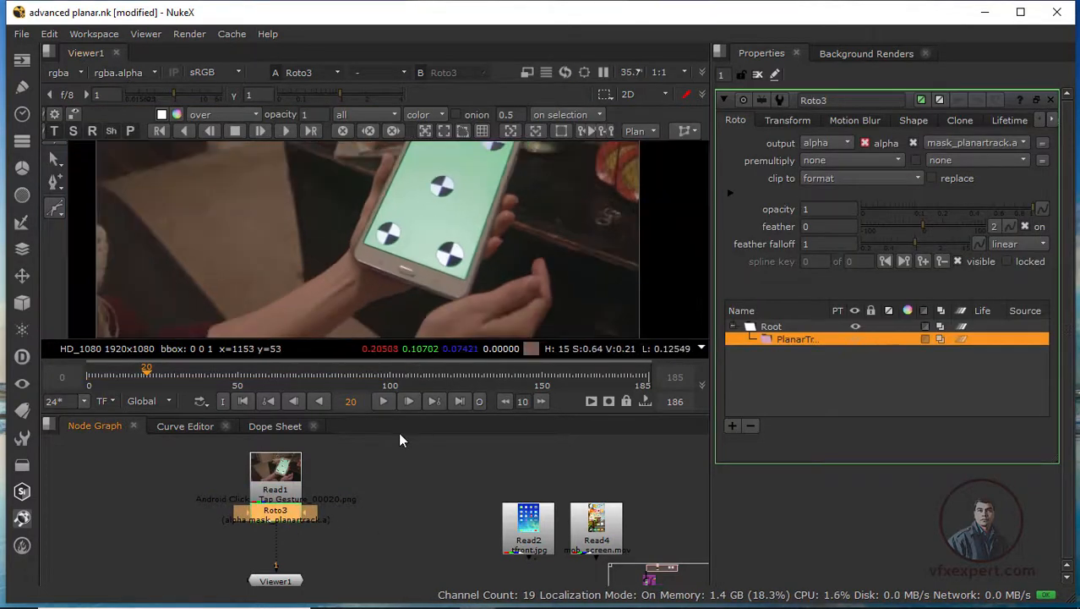
Step: Draw a rectangle tracking shape over the tablet at frame 20 and fit its lower corners to the tablet's edges
left_click_drag(402, 417, 393, 507)
scroll(432, 243, "up", 1)
left_click_drag(414, 248, 369, 259)
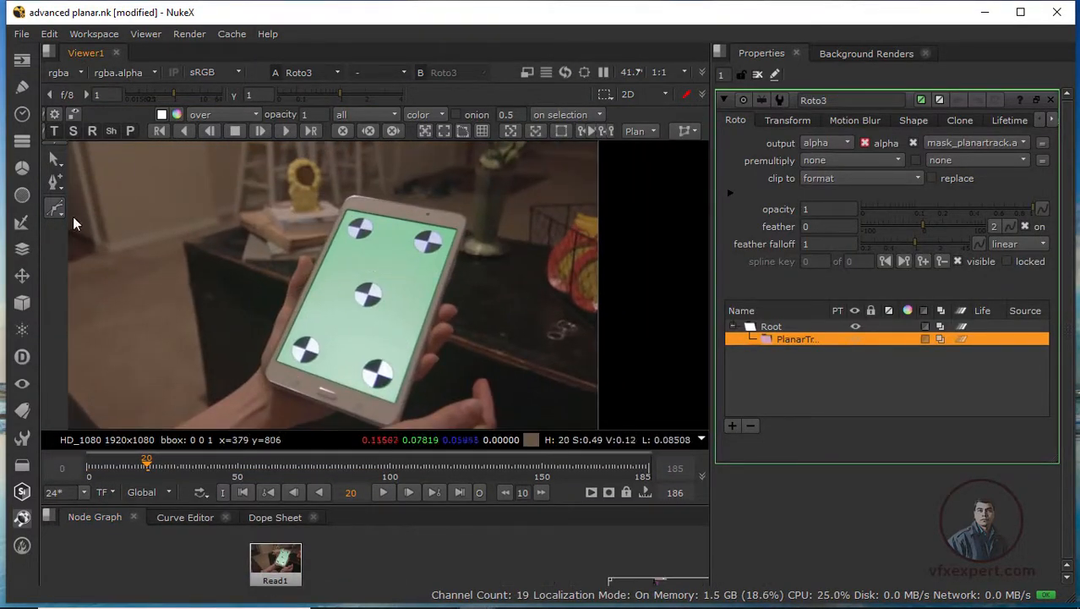
right_click(56, 213)
left_click(110, 272)
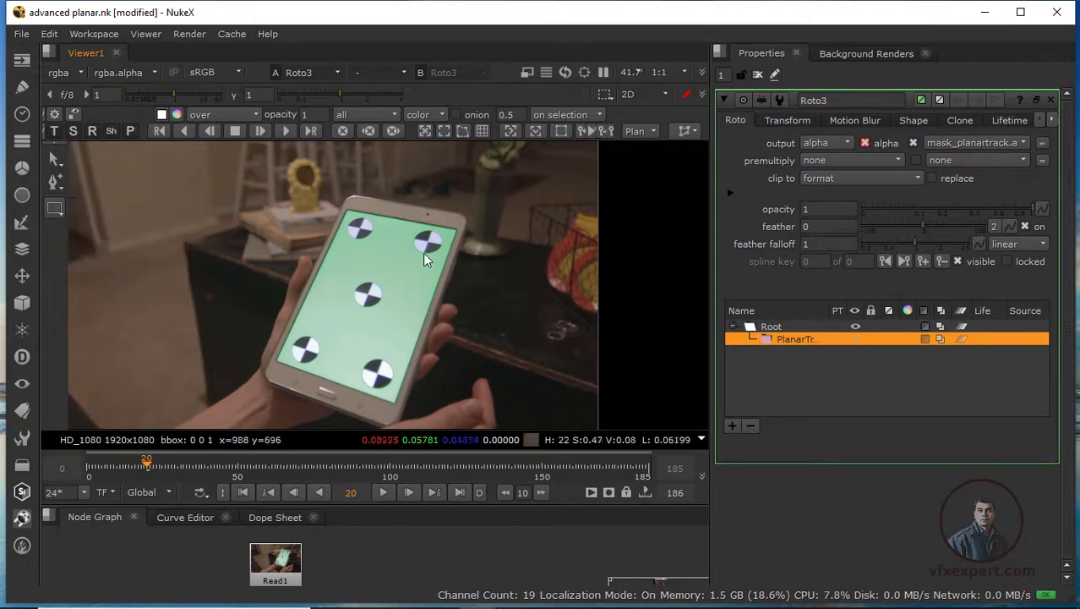
mouse_move(309, 201)
left_mouse_down()
mouse_move(420, 406)
mouse_move(401, 400)
mouse_move(349, 202)
mouse_move(457, 218)
left_mouse_up()
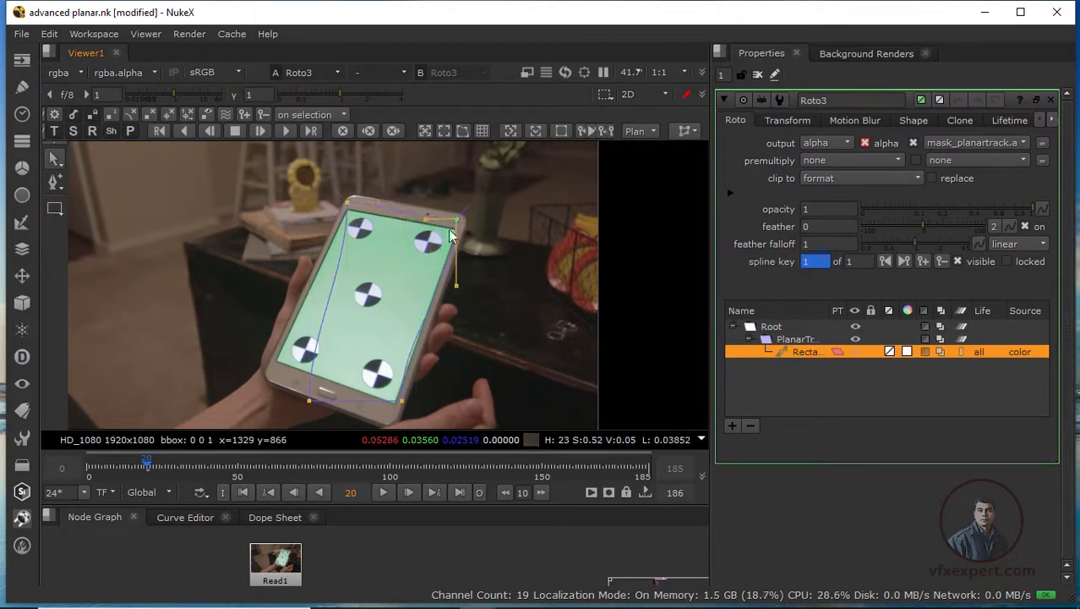
left_click_drag(309, 402, 269, 374)
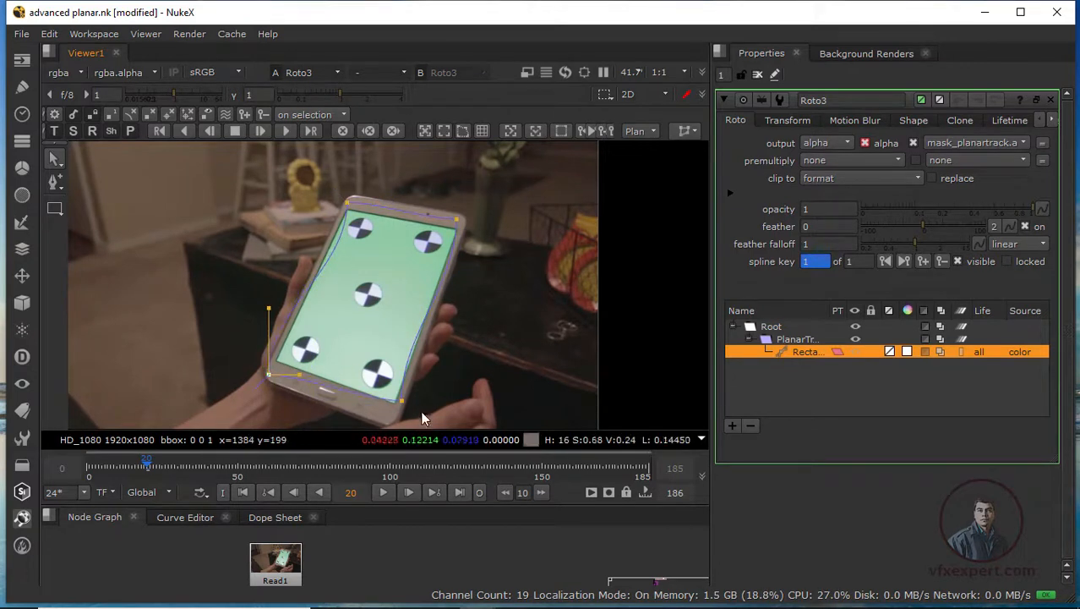
left_click_drag(402, 401, 393, 416)
Step: Convert all points of the rectangle to cusped corners and align the upper-right one with the tablet's corner
left_click_drag(239, 148, 497, 459)
right_click(456, 222)
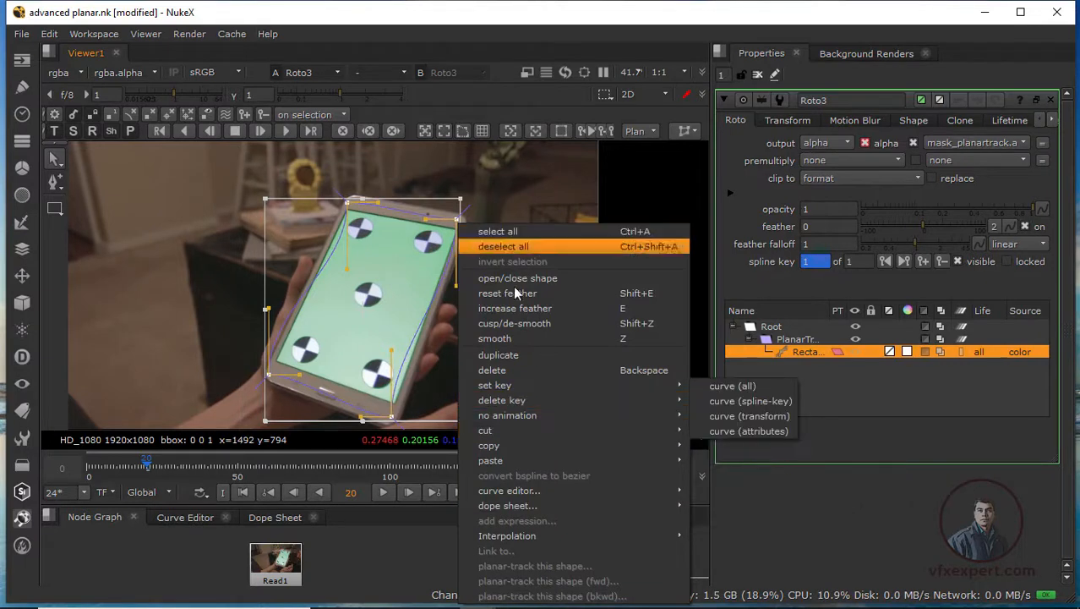
left_click(514, 323)
left_click(548, 273)
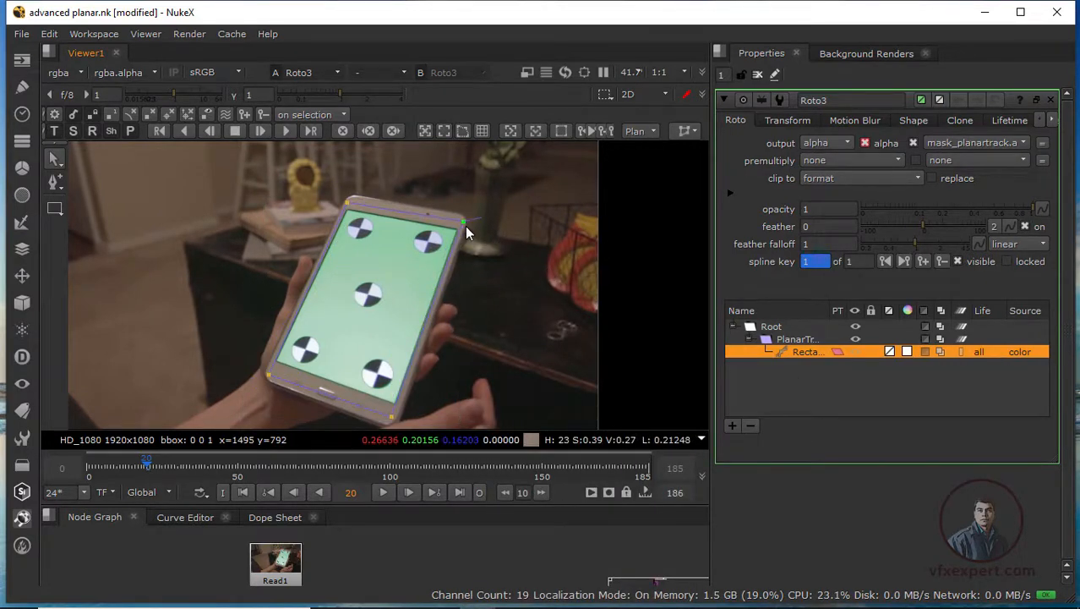
Step: Track the tablet shape forward from frame 20 and cancel the tracking around frame 61, where the hand covers the screen
left_click(285, 131)
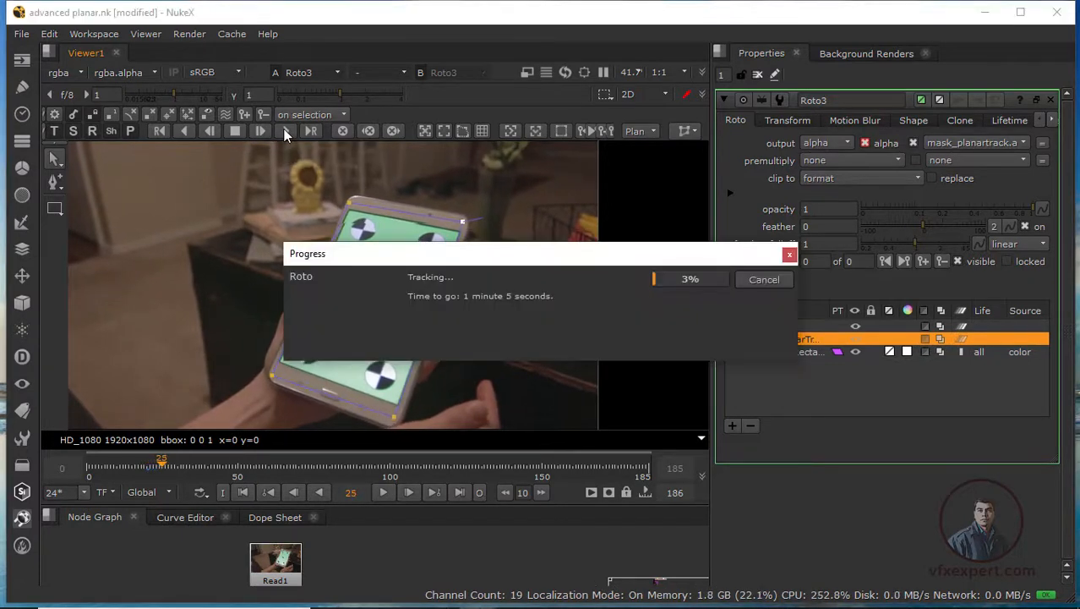
left_click_drag(577, 252, 773, 125)
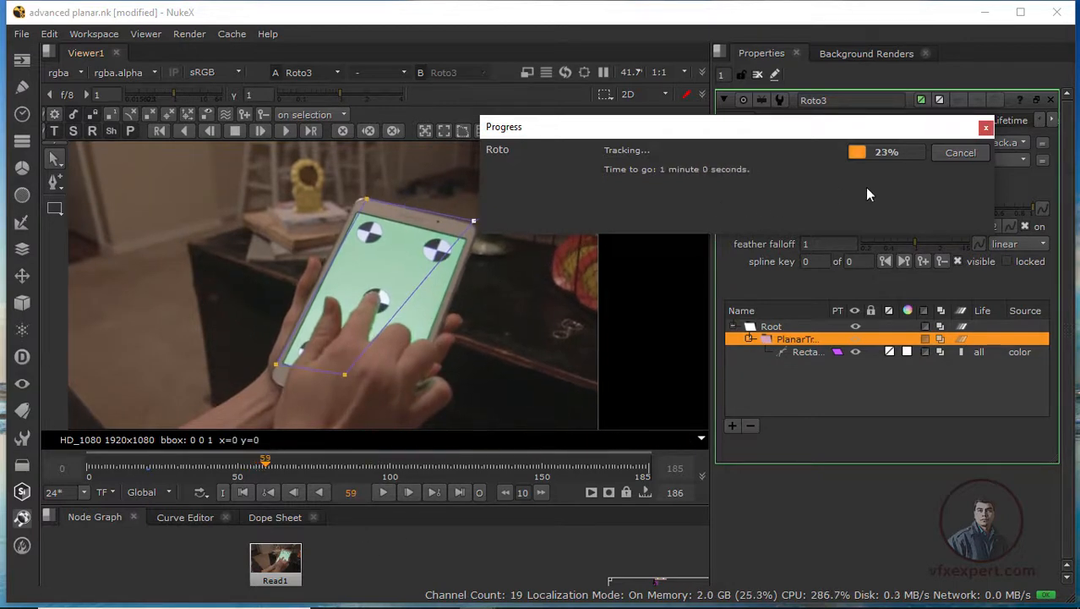
left_click(953, 153)
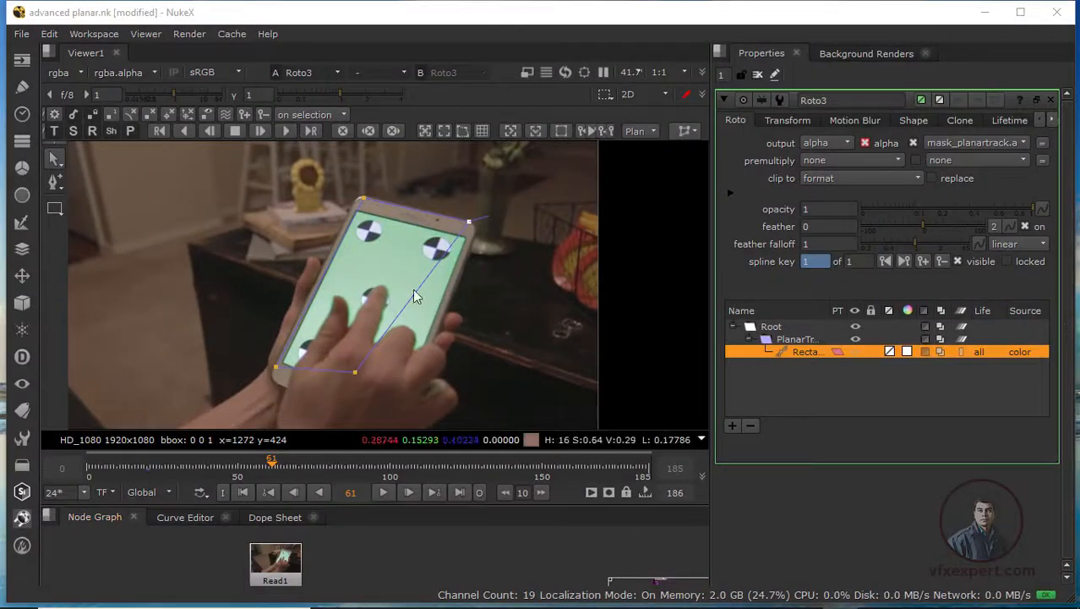
Step: Delete the Roto3 planar tracking node from the node graph
left_click_drag(459, 364, 501, 341)
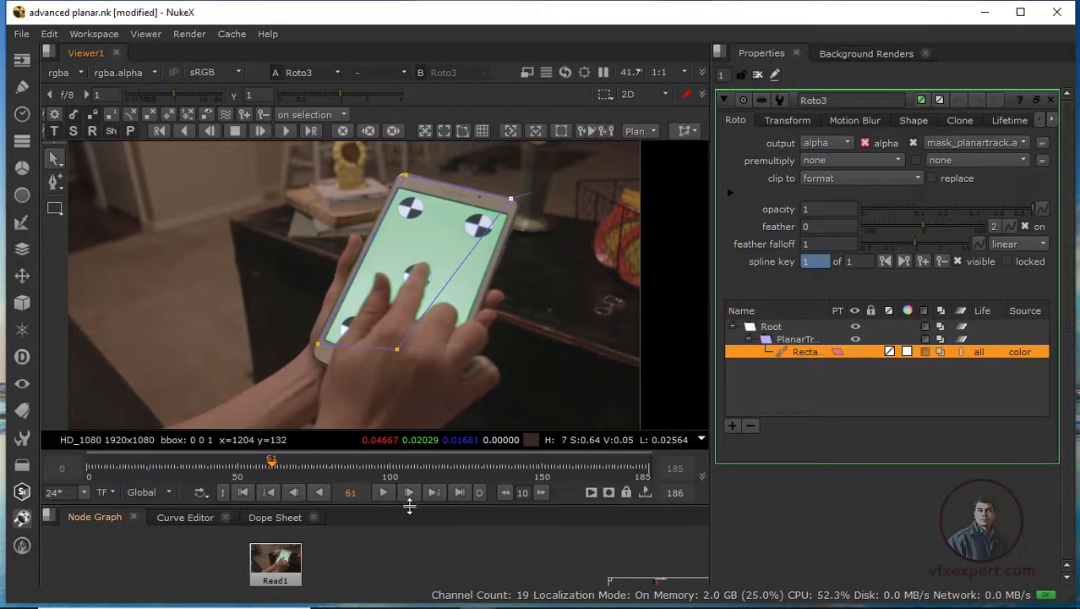
left_click_drag(409, 505, 418, 438)
left_click(277, 551)
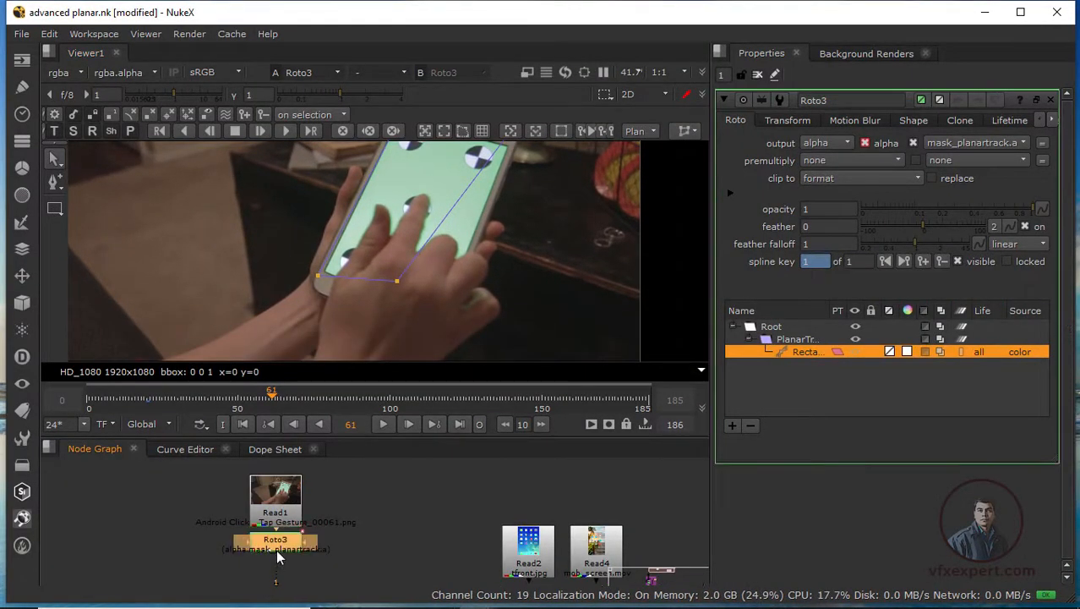
key("Delete")
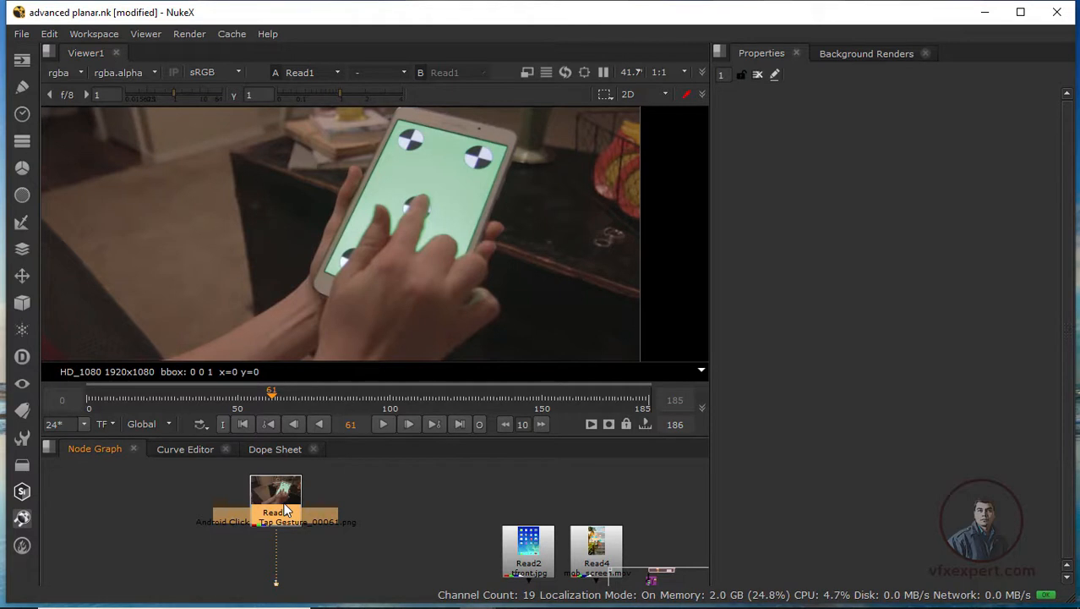
Step: Add a new PlanarTracker node below Read1
key("Tab")
type("plan")
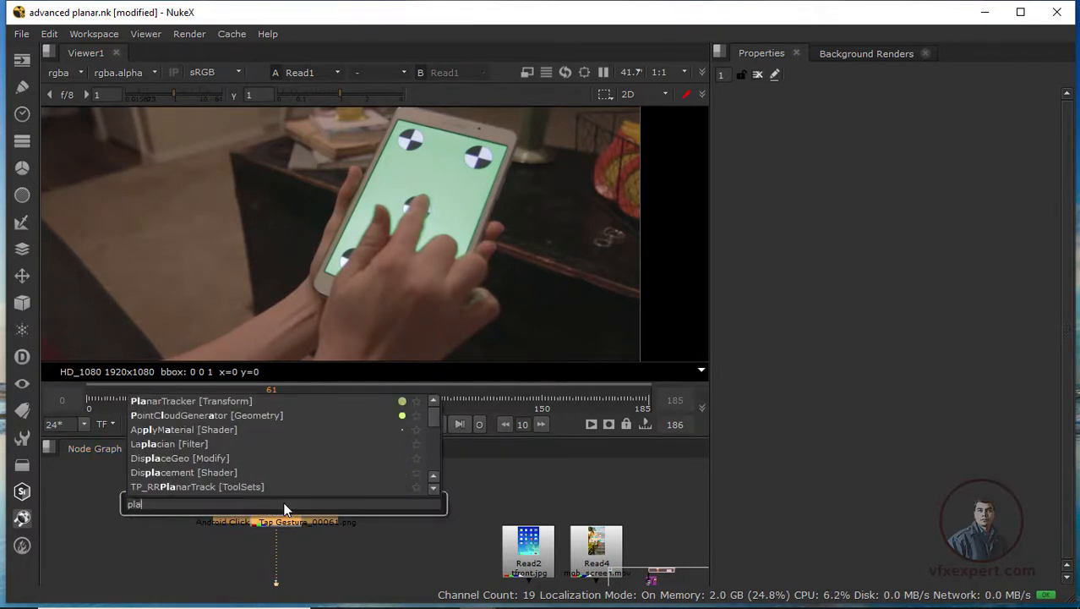
left_click(169, 402)
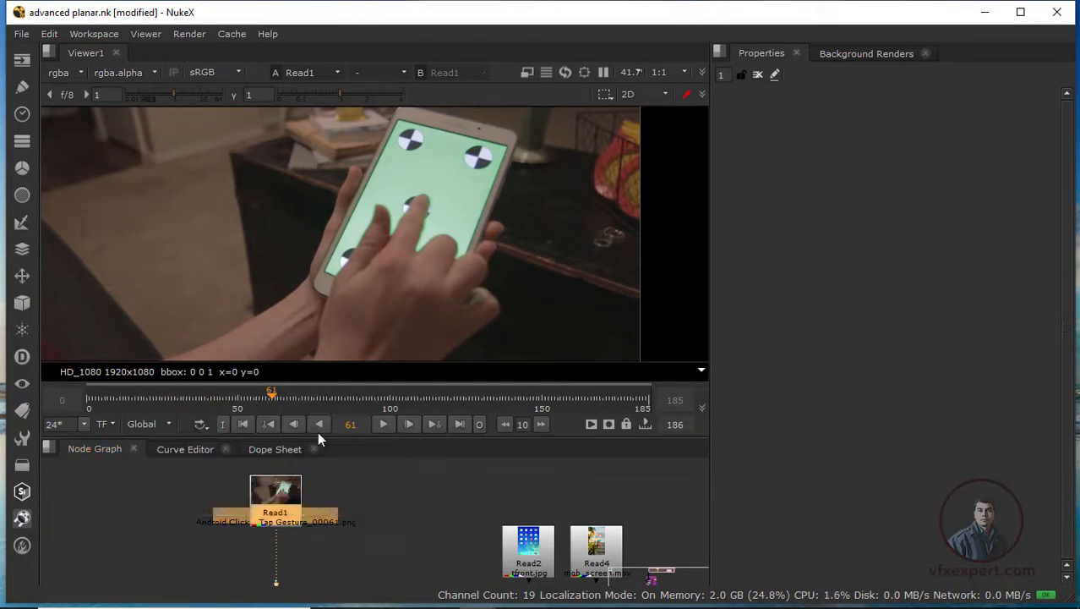
left_click_drag(292, 545, 292, 551)
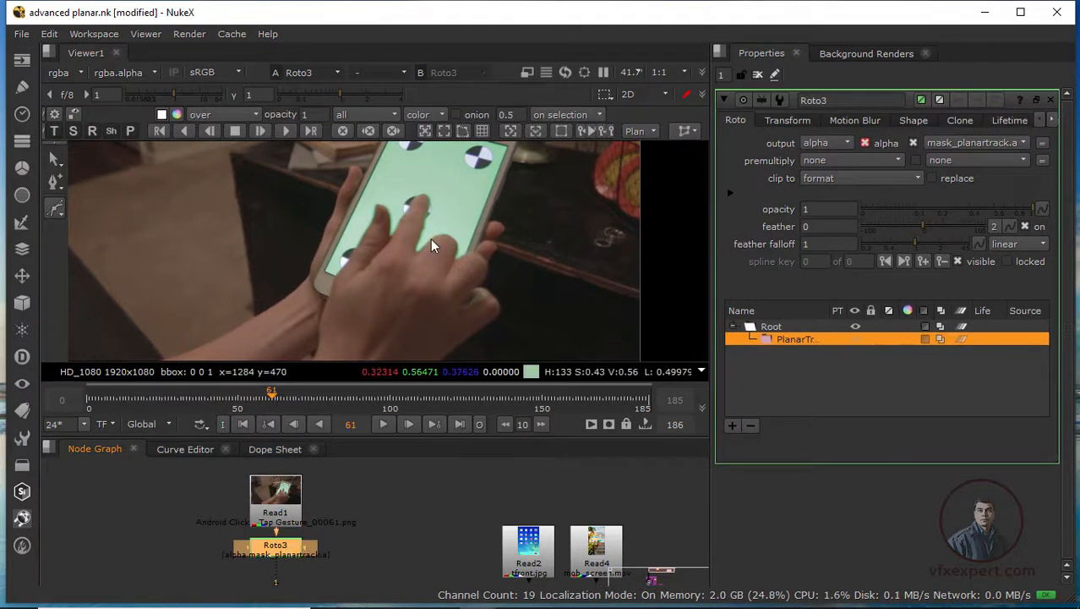
Step: Go to frame 0 and draw a rectangle tracking shape over the tablet
left_click_drag(399, 275, 404, 287)
left_click(243, 423)
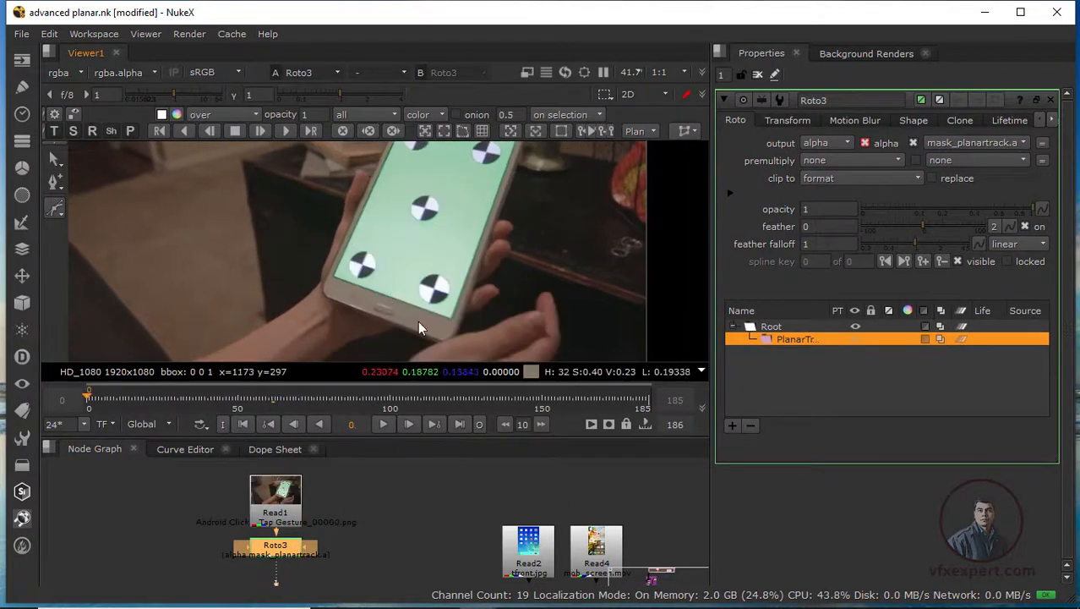
left_click_drag(408, 437, 408, 480)
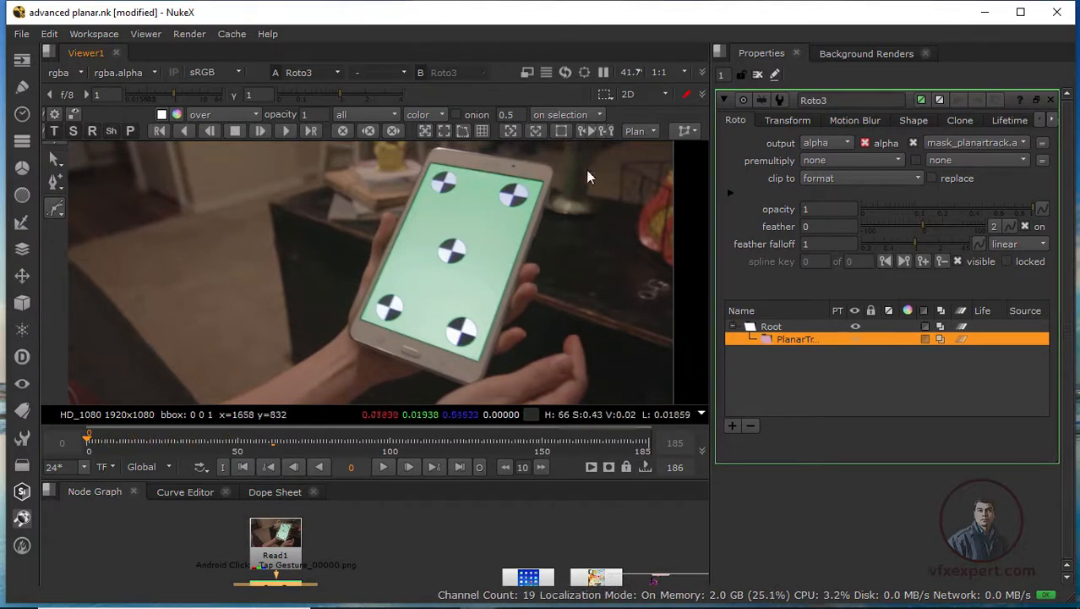
scroll(443, 272, "up", 2)
scroll(443, 272, "down", 2)
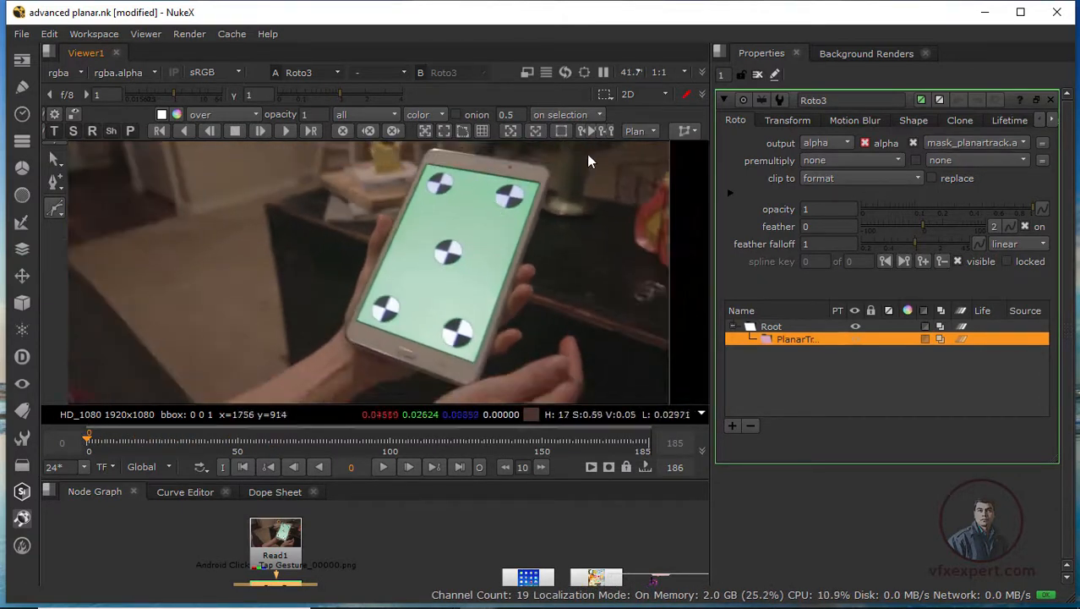
scroll(479, 208, "up", 1)
left_click_drag(425, 235, 344, 241)
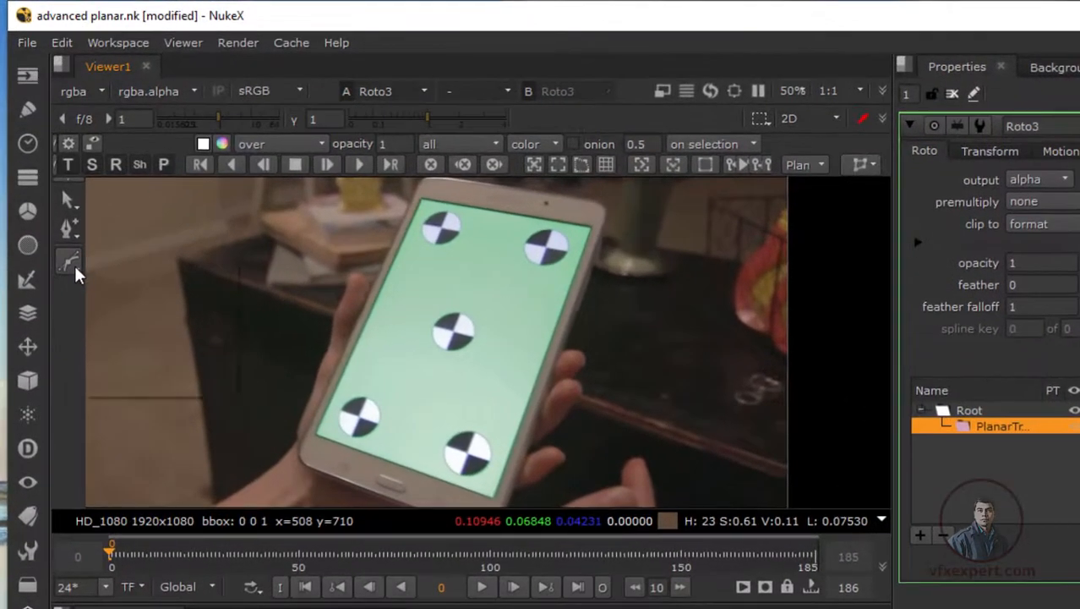
right_click(57, 219)
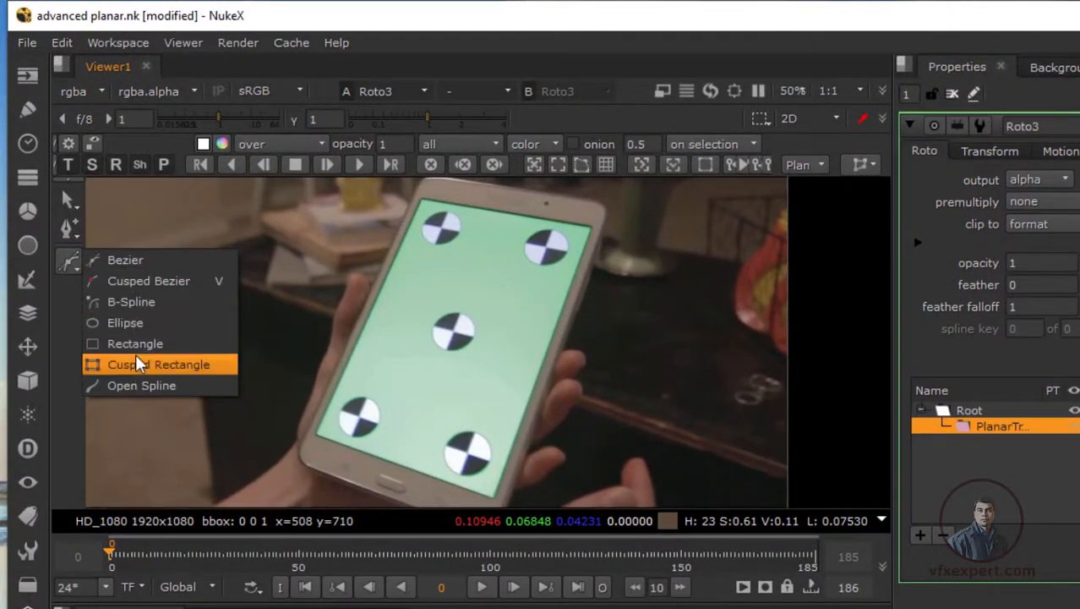
left_click(135, 343)
left_click_drag(416, 186, 512, 496)
Step: Fit the rectangle's two upper points to the tablet's upper corners
left_click_drag(613, 404, 697, 438)
scroll(510, 244, "up", 4)
left_click_drag(492, 196, 513, 189)
left_click_drag(683, 196, 861, 238)
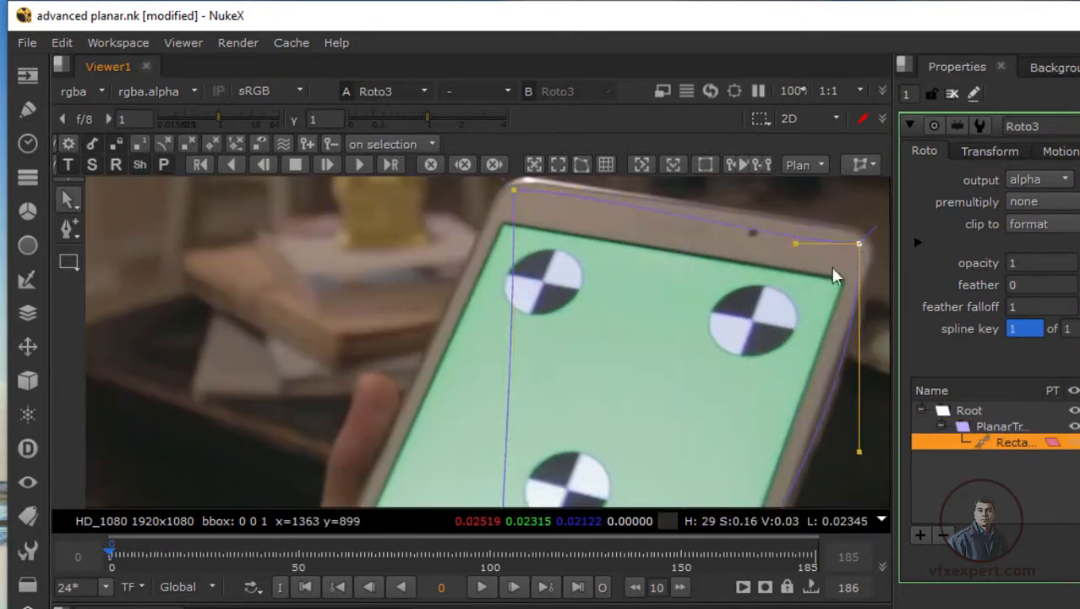
left_click_drag(763, 346, 788, 218)
Step: Fit the rectangle's two lower points to the tablet's lower corners
key("f")
left_click_drag(654, 405, 724, 335)
scroll(658, 338, "up", 5)
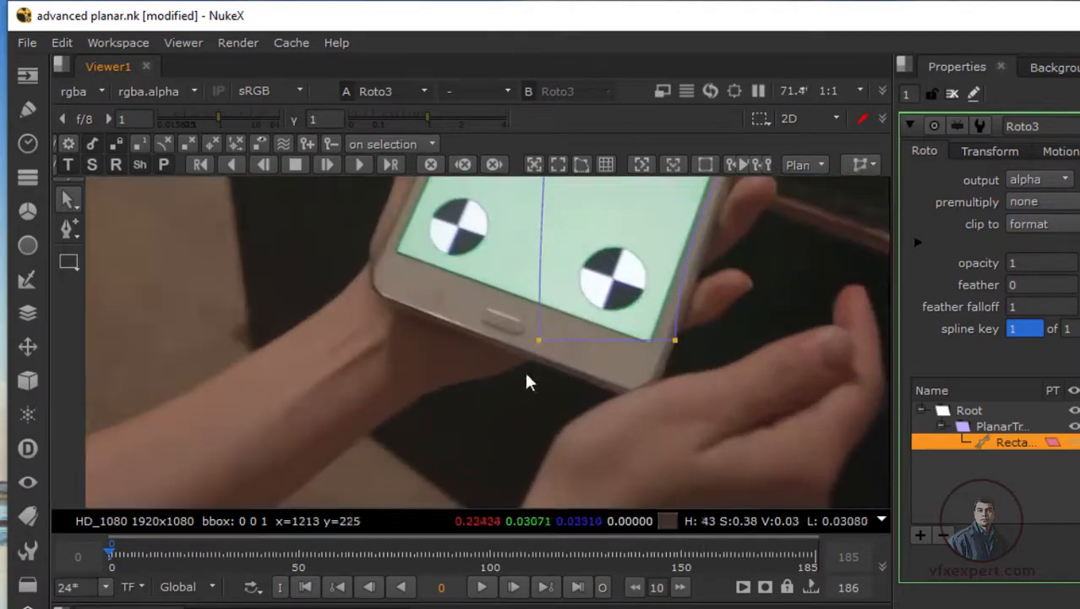
left_click_drag(540, 347, 383, 288)
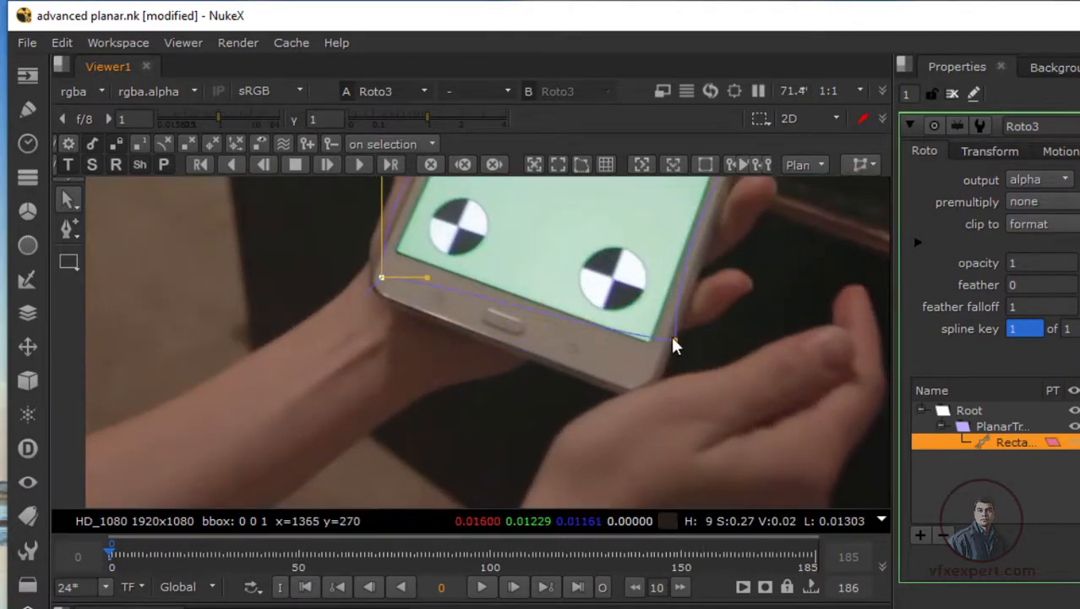
left_click_drag(673, 341, 643, 380)
scroll(623, 394, "down", 4)
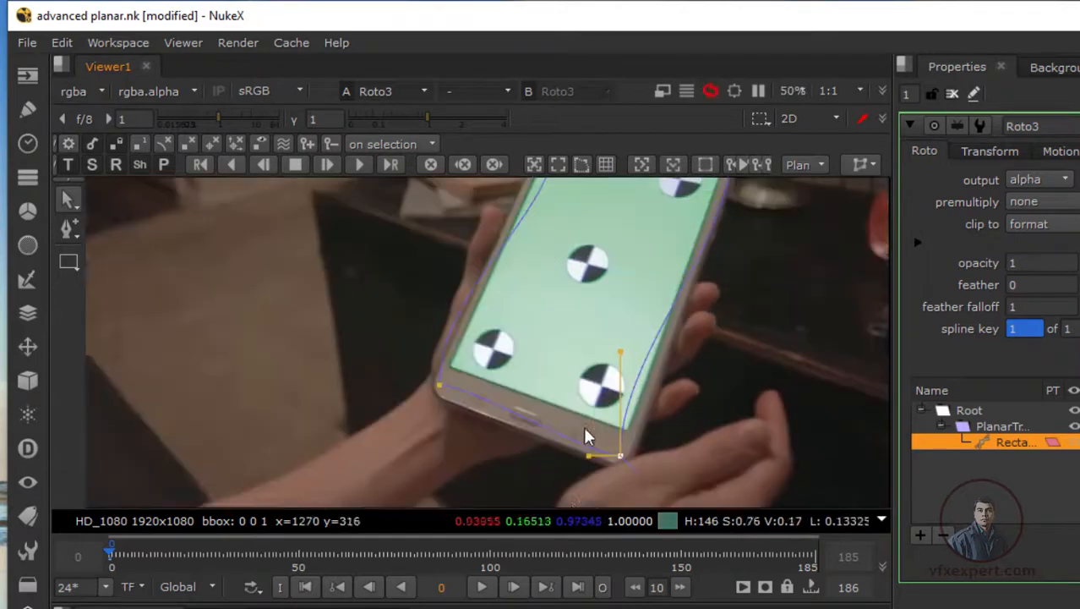
Step: Convert all points of the rectangle to cusped corners so its sides run straight along the tablet's edges
key("ctrl+a")
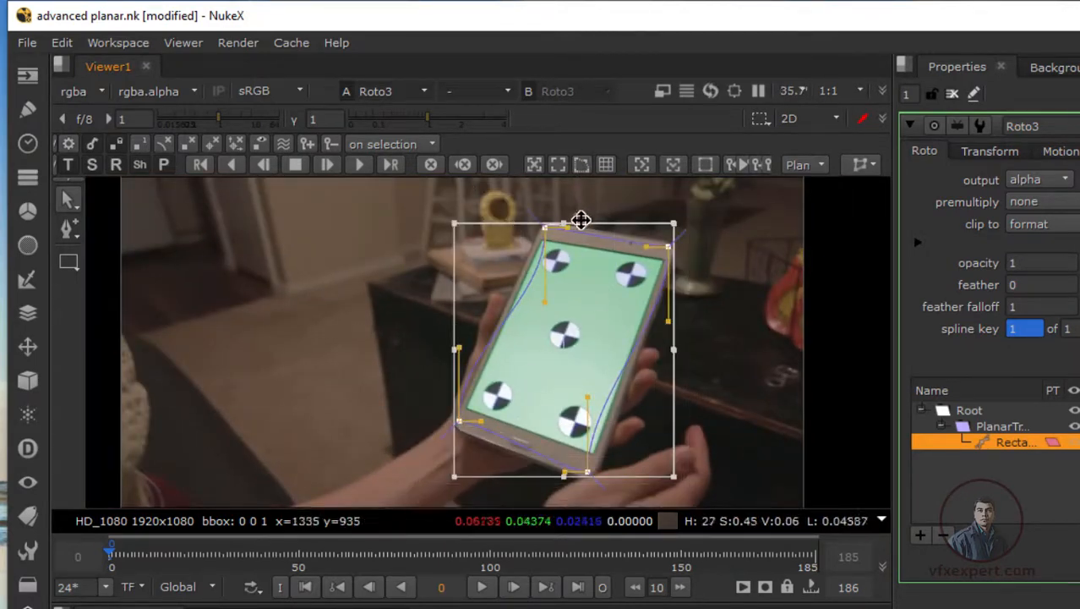
right_click(534, 222)
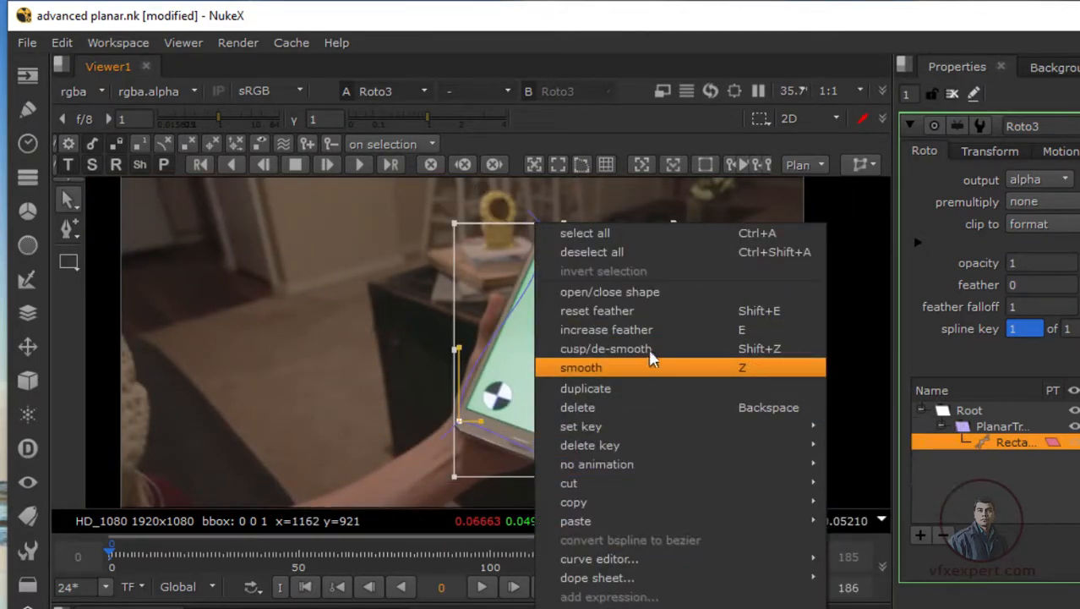
left_click(605, 348)
scroll(583, 277, "up", 3)
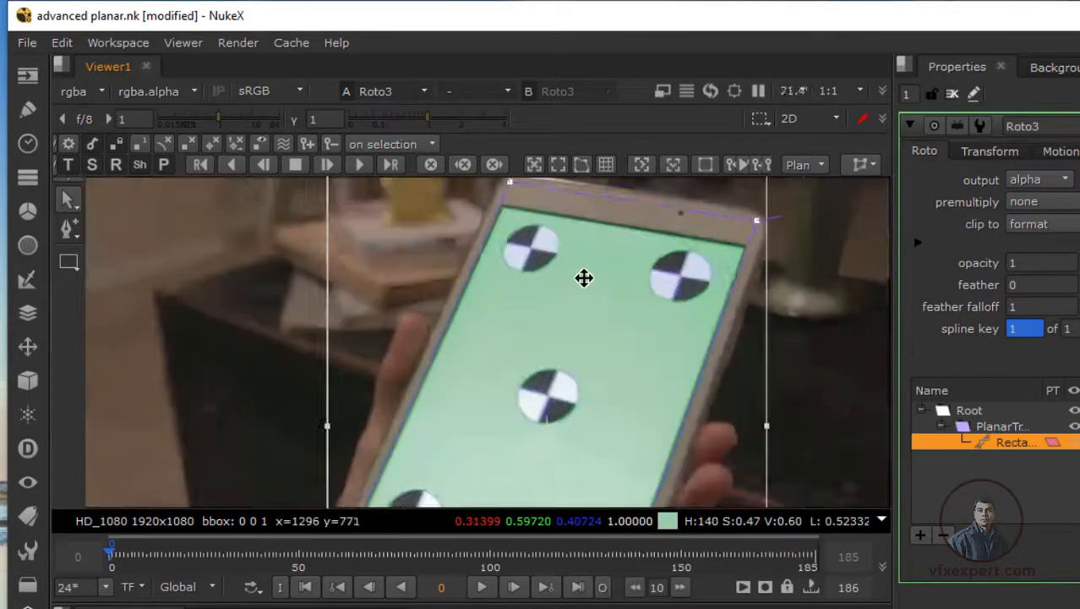
scroll(529, 355, "down", 1)
scroll(490, 390, "down", 4)
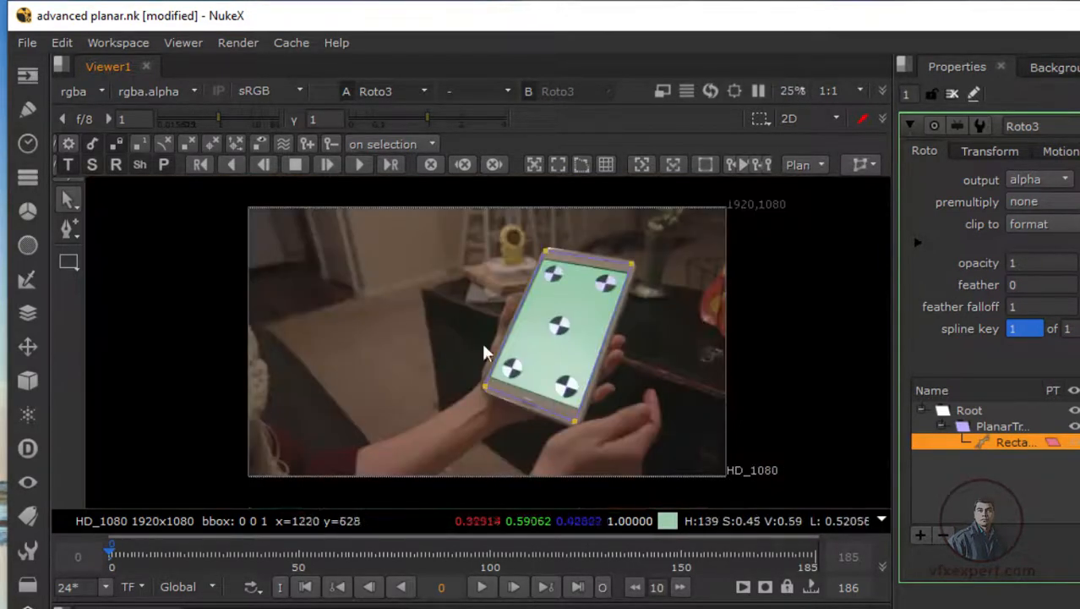
Step: Refine the rectangle's upper-left point on the tablet's corner and check the fit of the remaining corners
scroll(571, 281, "up", 4)
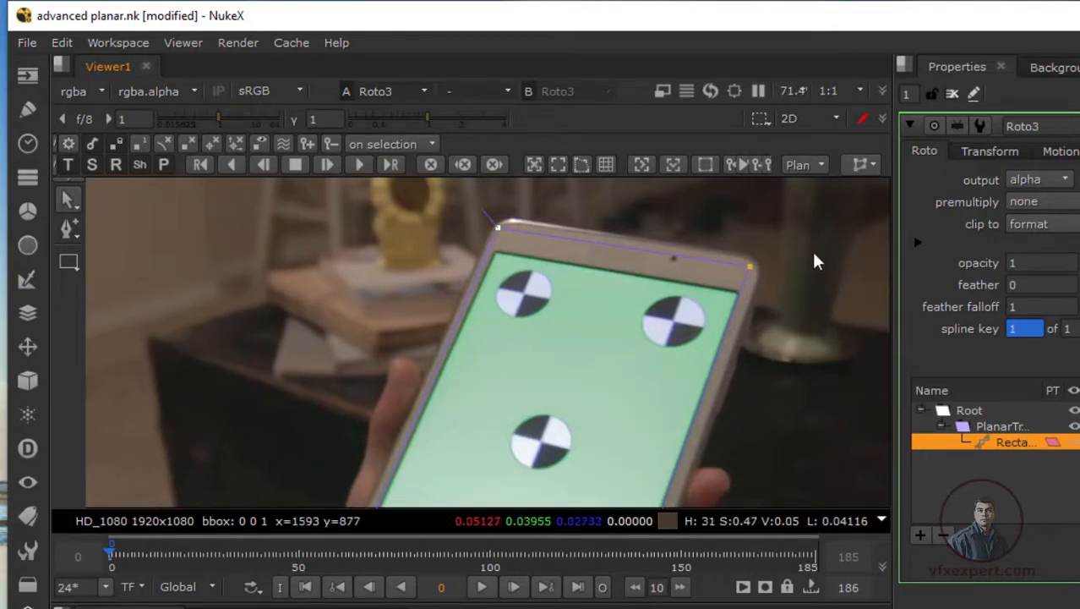
left_click_drag(769, 336, 839, 201)
left_click_drag(585, 405, 567, 345)
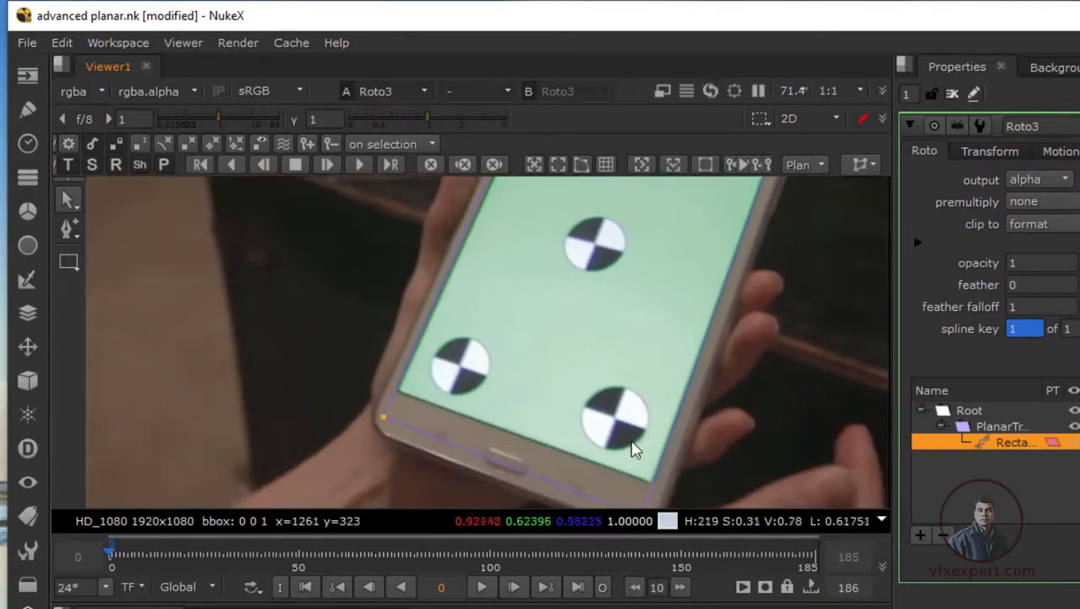
left_click_drag(636, 451, 674, 402)
scroll(592, 432, "down", 1)
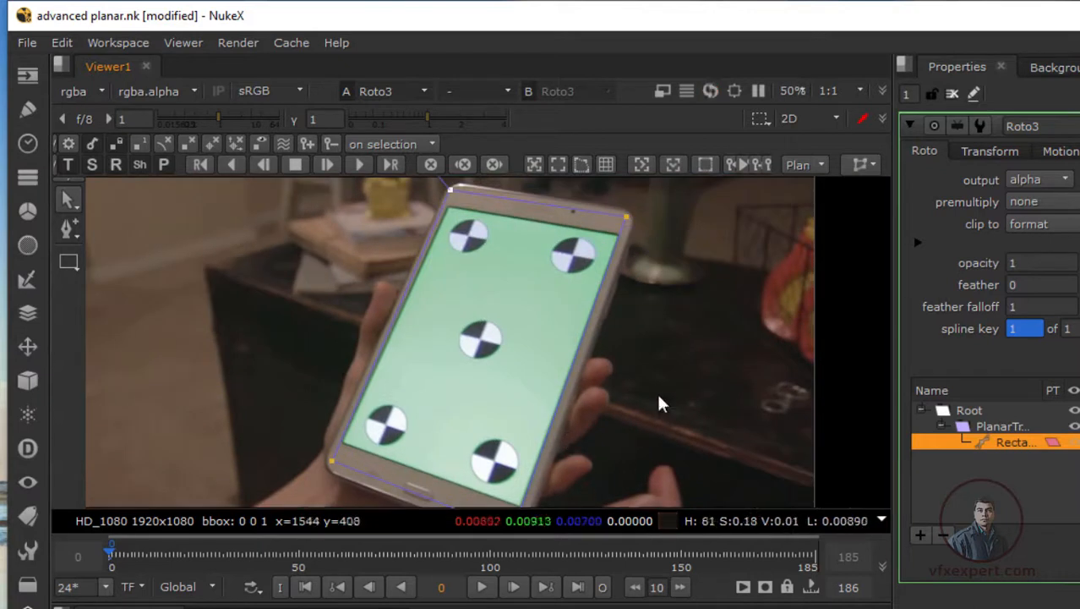
scroll(658, 401, "down", 1)
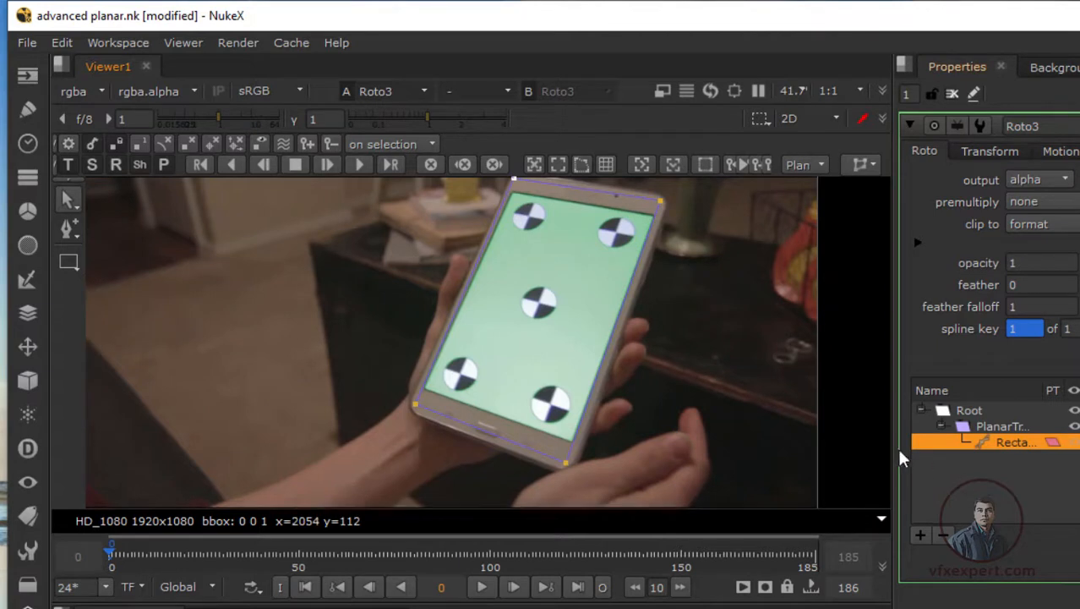
Step: Rename the rectangle shape as tracking_shape and collapse its parent layer PlanarTrackLayer1
left_click_drag(890, 446, 751, 440)
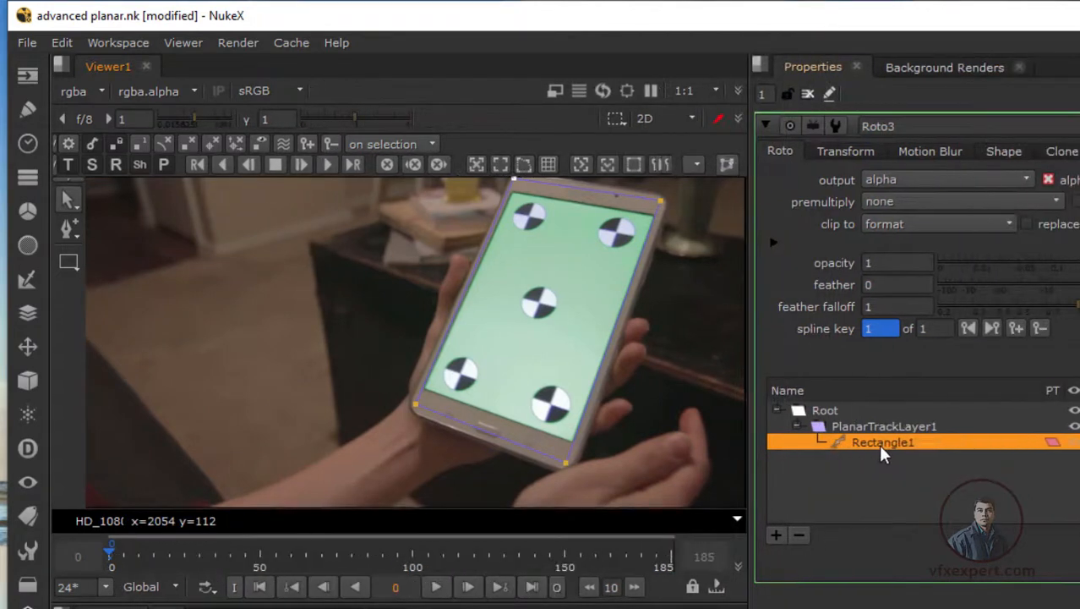
double_click(896, 443)
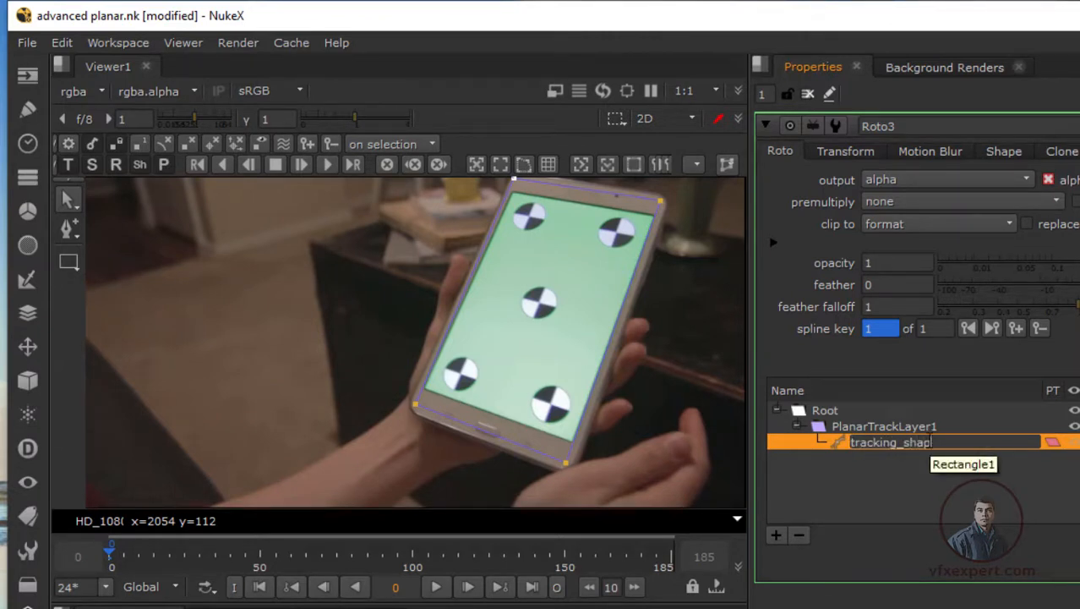
key("Return")
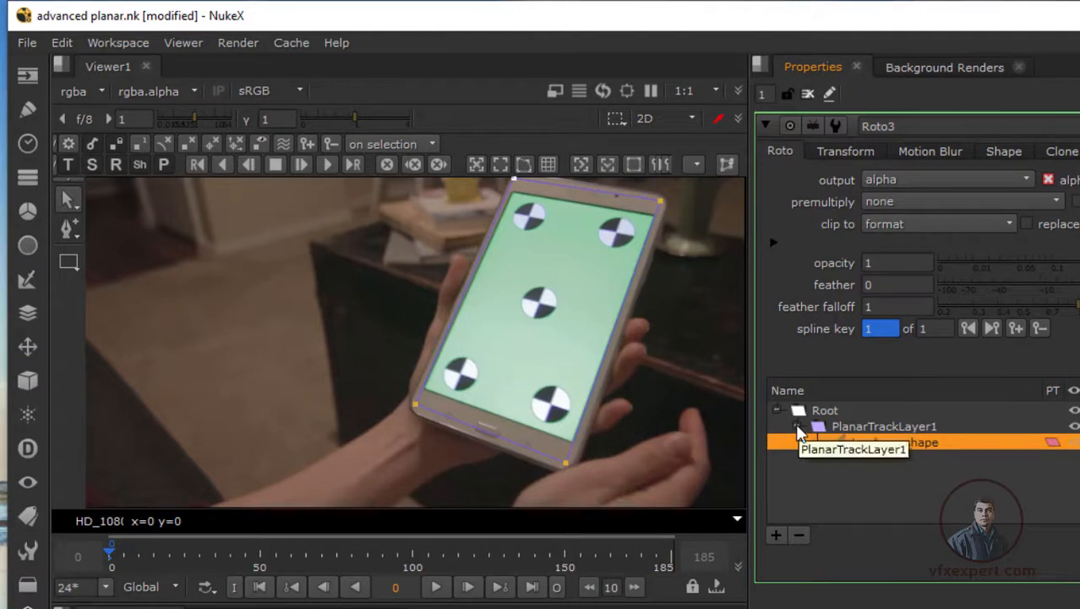
left_click(797, 427)
left_click(871, 428)
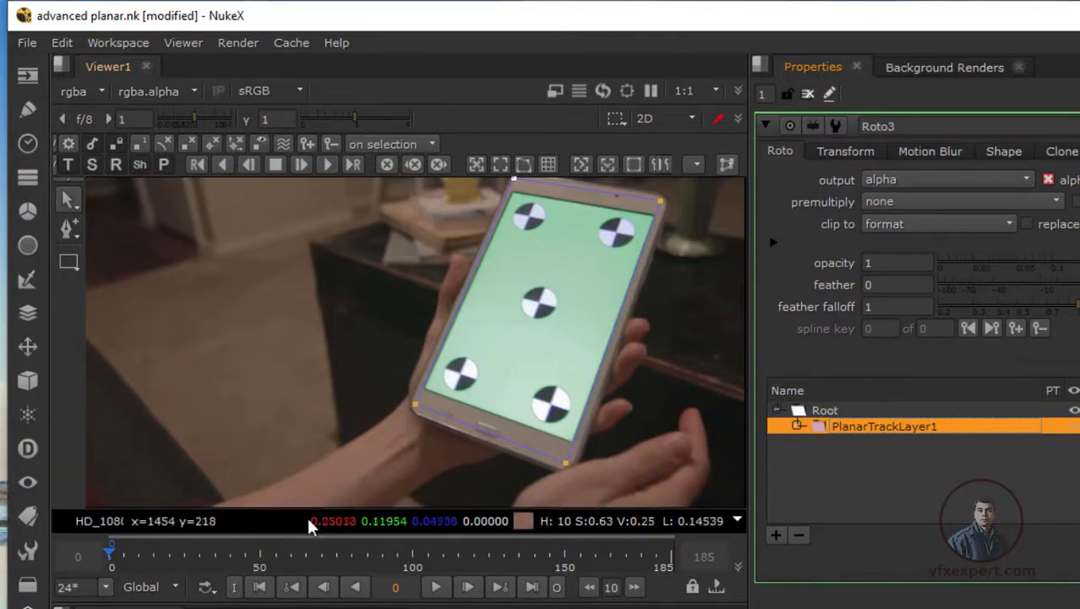
Step: Go to frame 53, where the hand covers the tablet, and add a new planar track layer
left_click(266, 560)
mouse_move(286, 564)
left_mouse_down()
mouse_move(302, 560)
mouse_move(268, 559)
left_mouse_up()
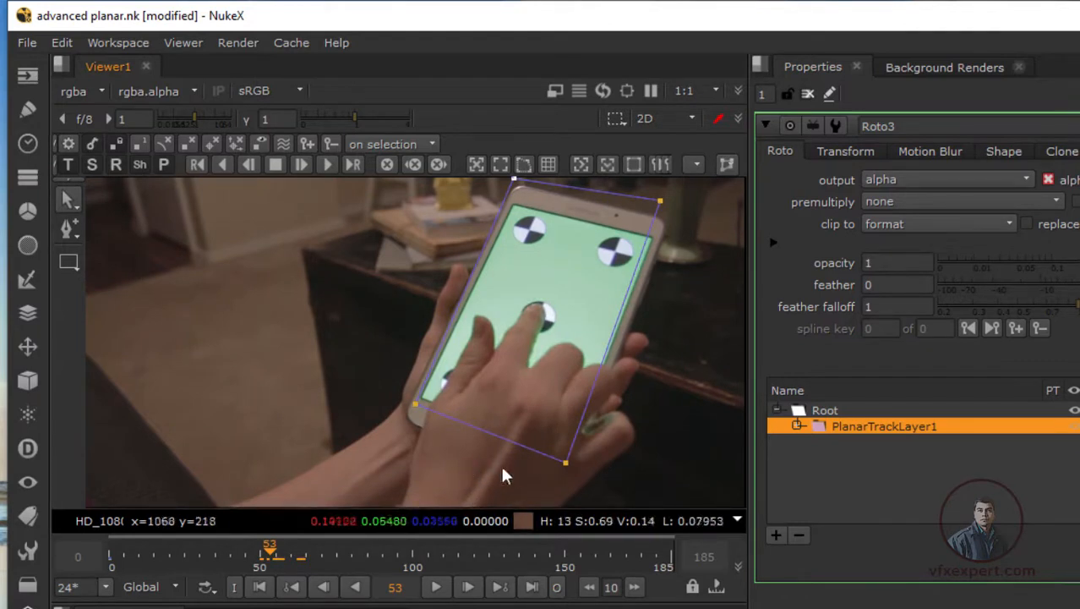
left_click_drag(504, 464, 508, 424)
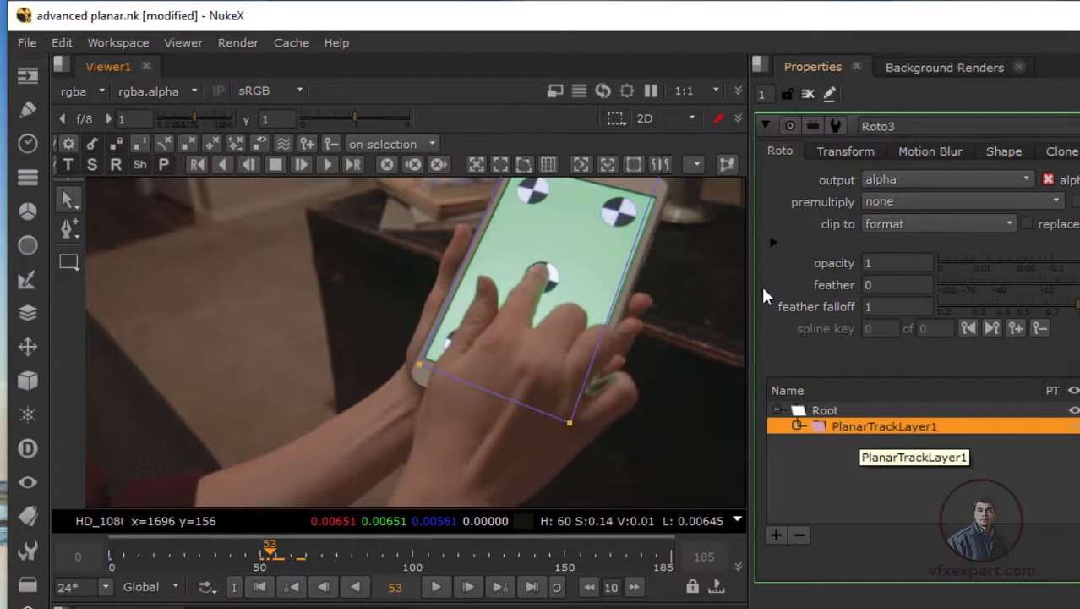
left_click_drag(750, 282, 845, 203)
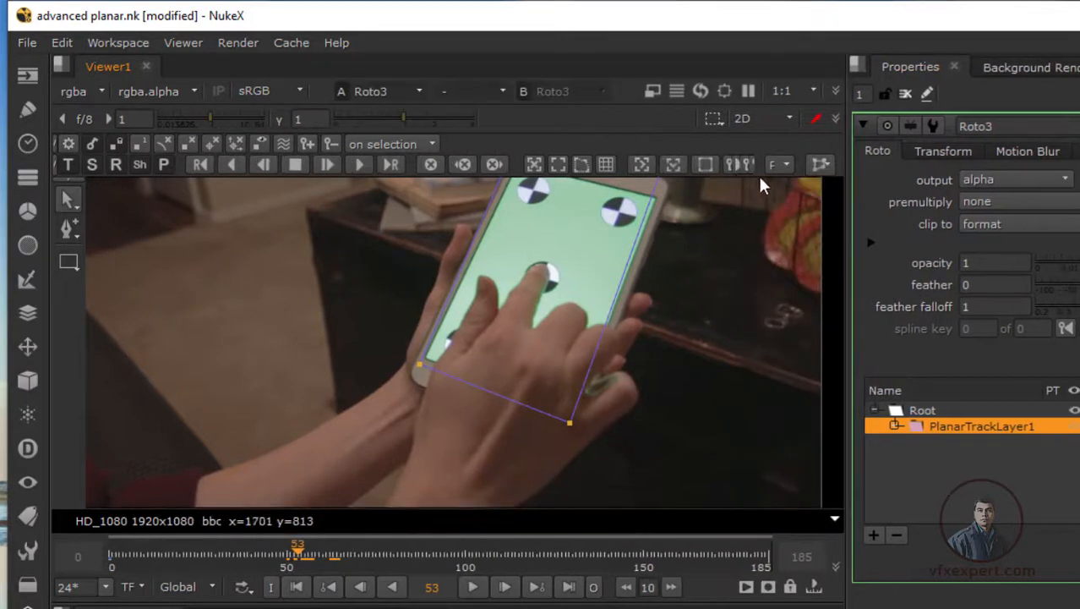
left_click(786, 165)
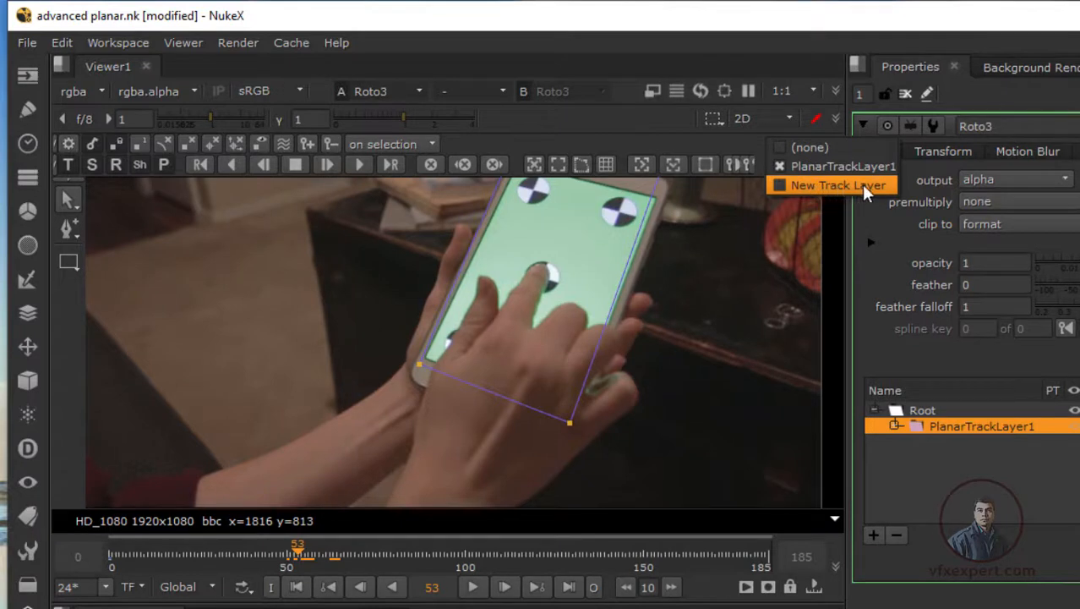
left_click(805, 186)
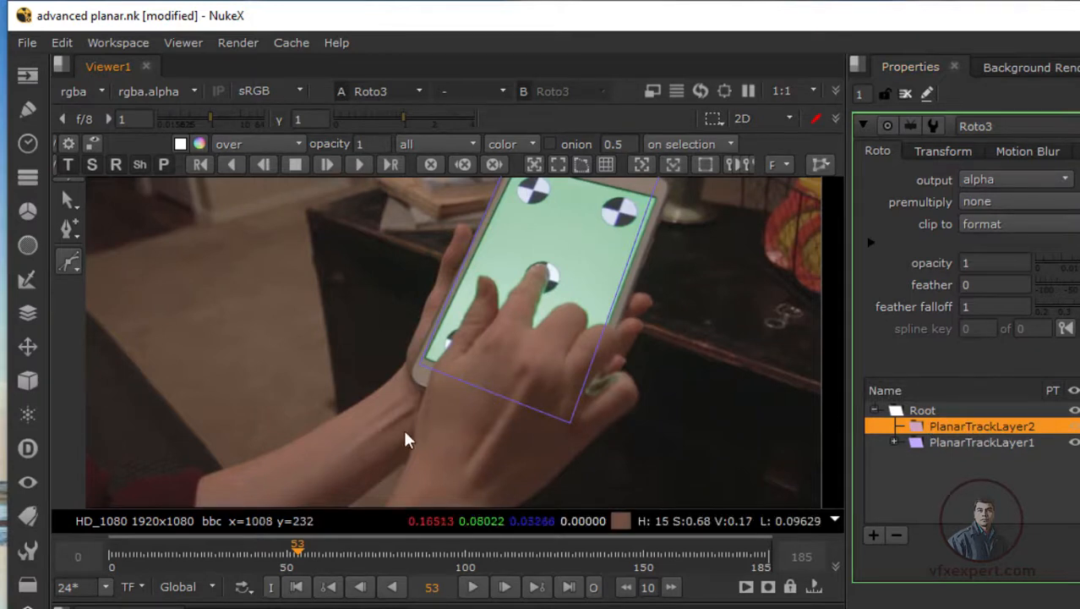
Step: Start a Bezier shape near the wrist of the hand covering the tablet and trace its edge up towards the thumb
scroll(481, 384, "up", 1)
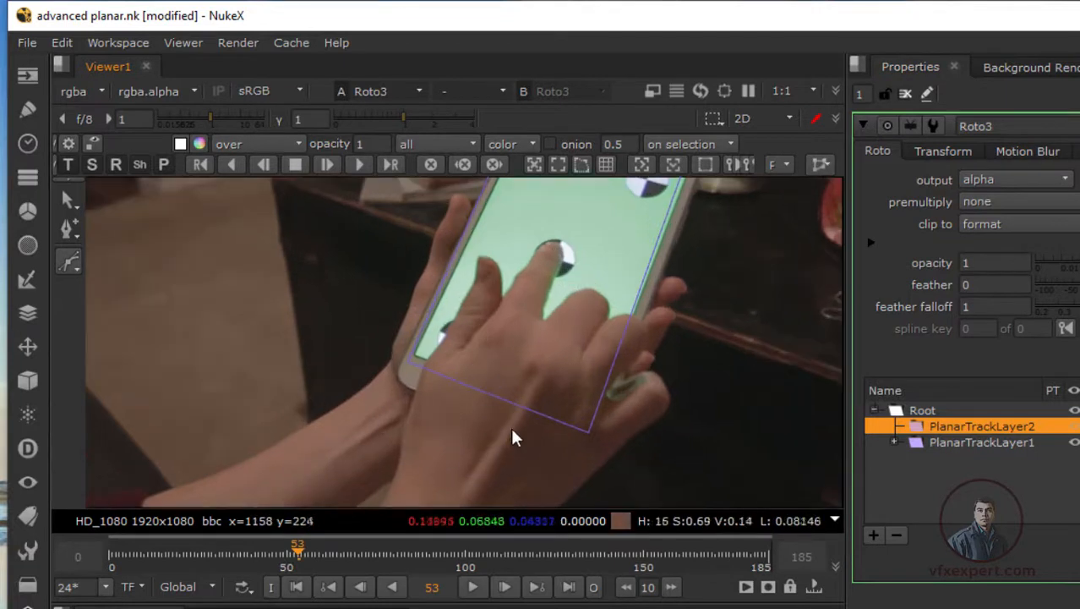
left_click_drag(512, 431, 530, 379)
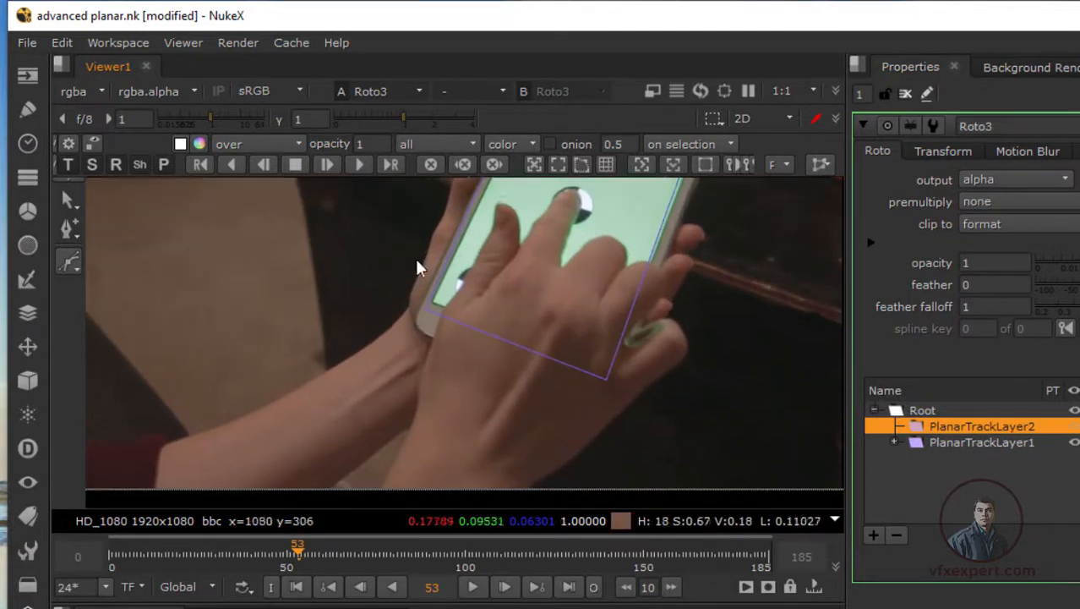
right_click(70, 265)
left_click(121, 255)
scroll(507, 404, "up", 1)
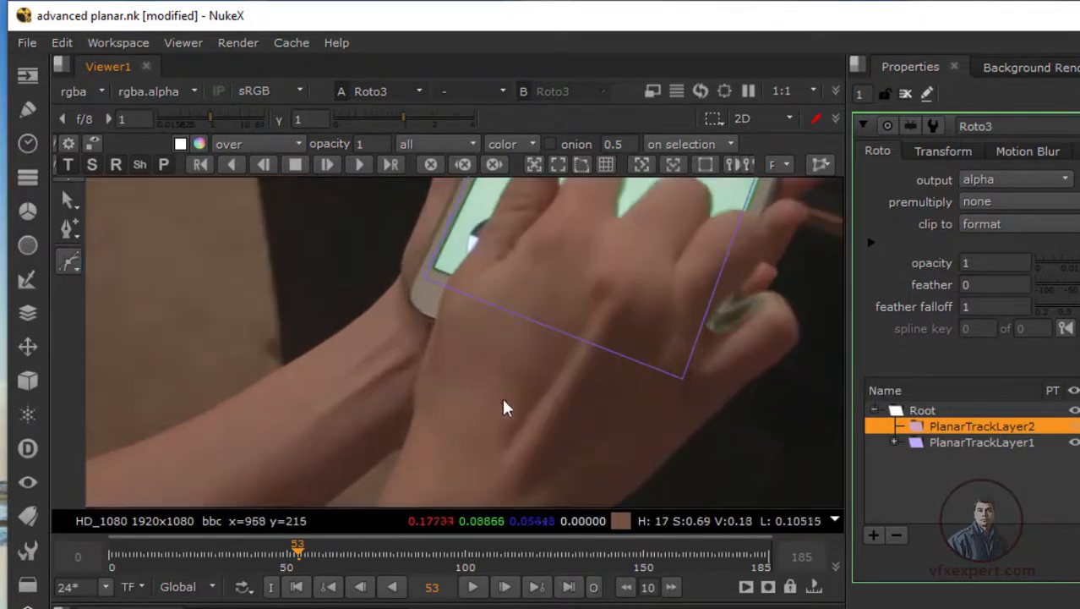
left_click(396, 450)
left_click_drag(409, 400, 426, 364)
left_click(426, 346)
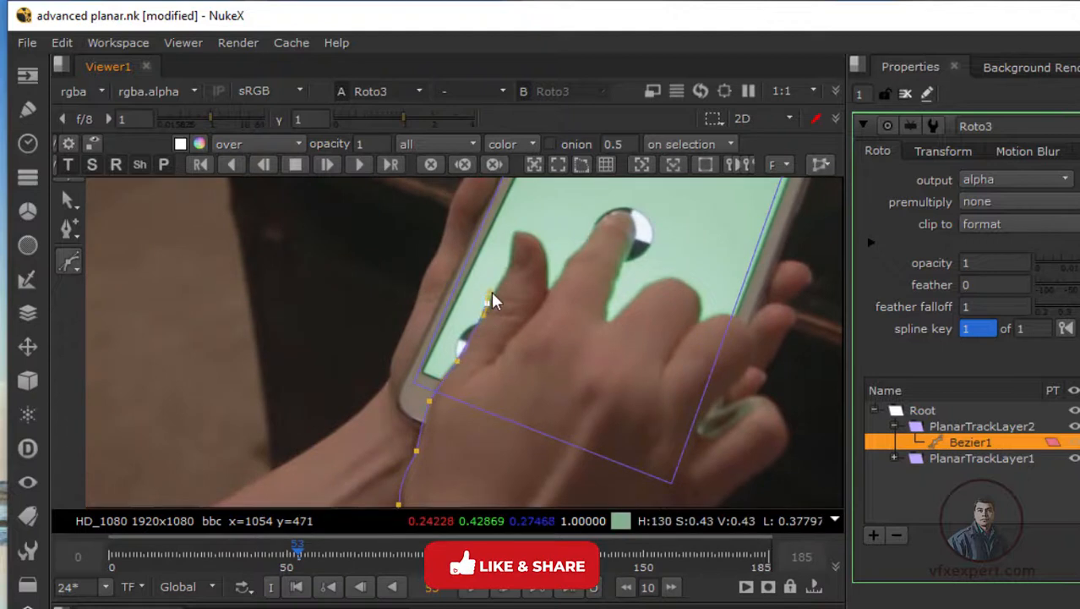
Step: Continue the Bezier outline around the thumb tip and down to the gap beside the index finger
left_click(512, 235)
left_click(524, 227)
left_click(533, 234)
left_click(537, 244)
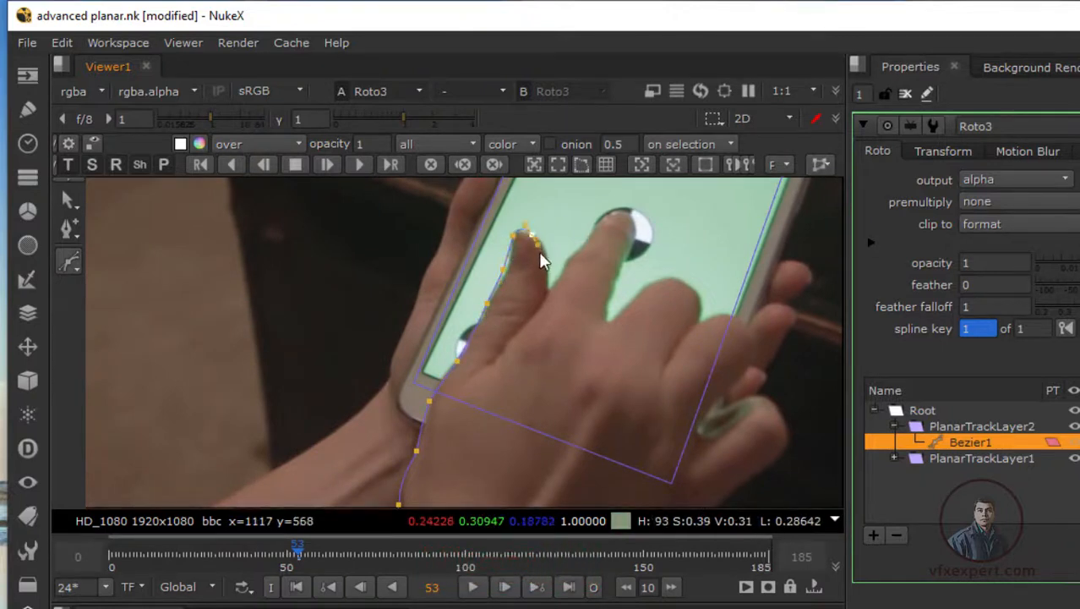
left_click(543, 289)
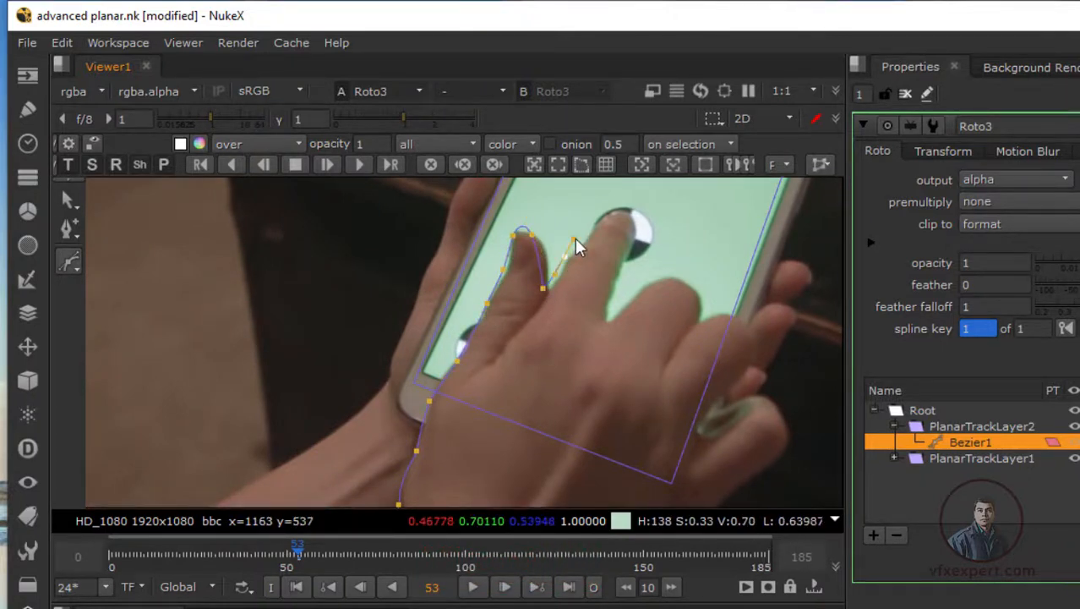
Step: Trace the Bezier around the index finger and over the bent fingers to the hand's outer edge
left_click(608, 210)
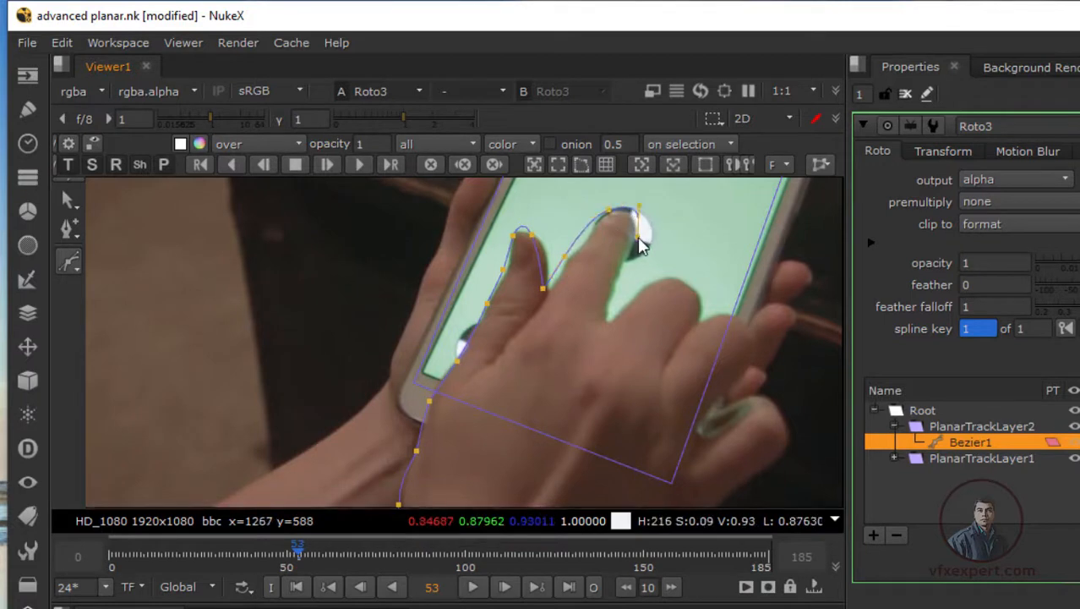
left_click(618, 263)
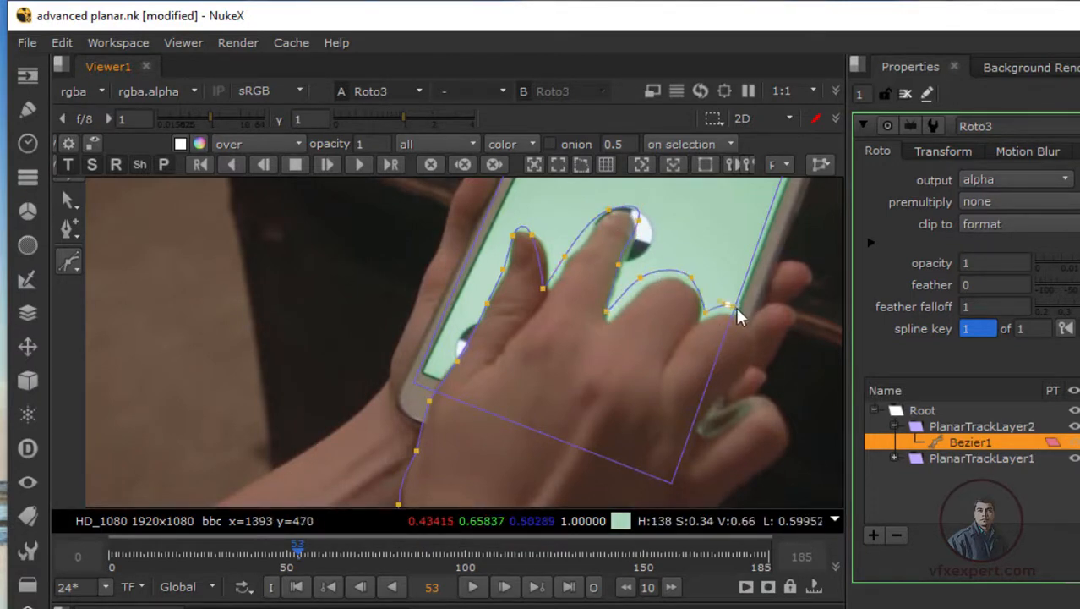
left_click(753, 320)
left_click(755, 388)
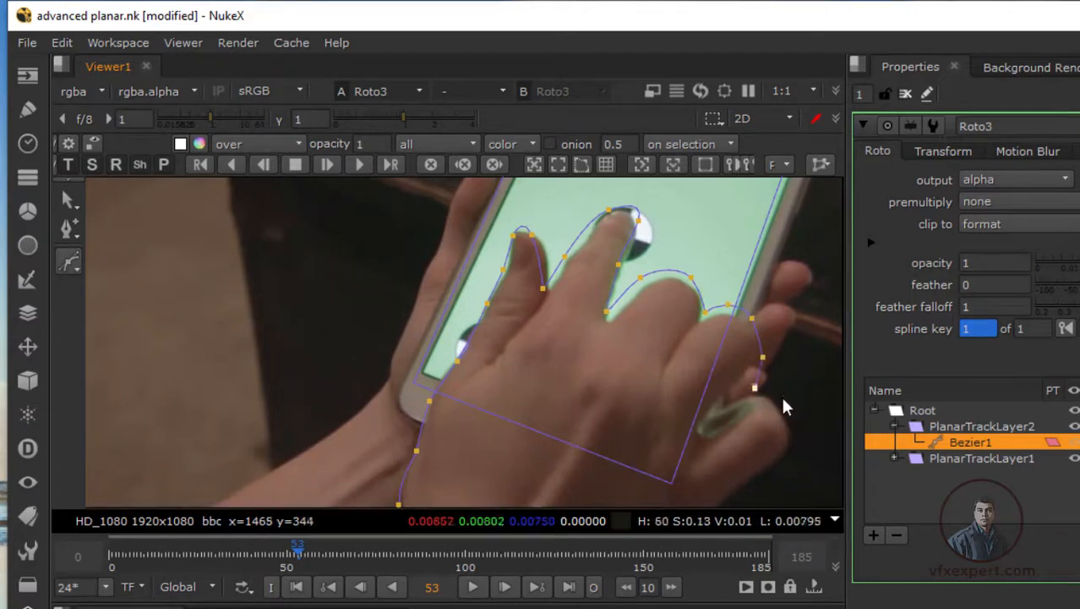
Step: Trace the Bezier down the outer edge of the hand and along the forearm, closing the shape at its first point
left_click_drag(800, 470, 753, 331)
left_click(692, 388)
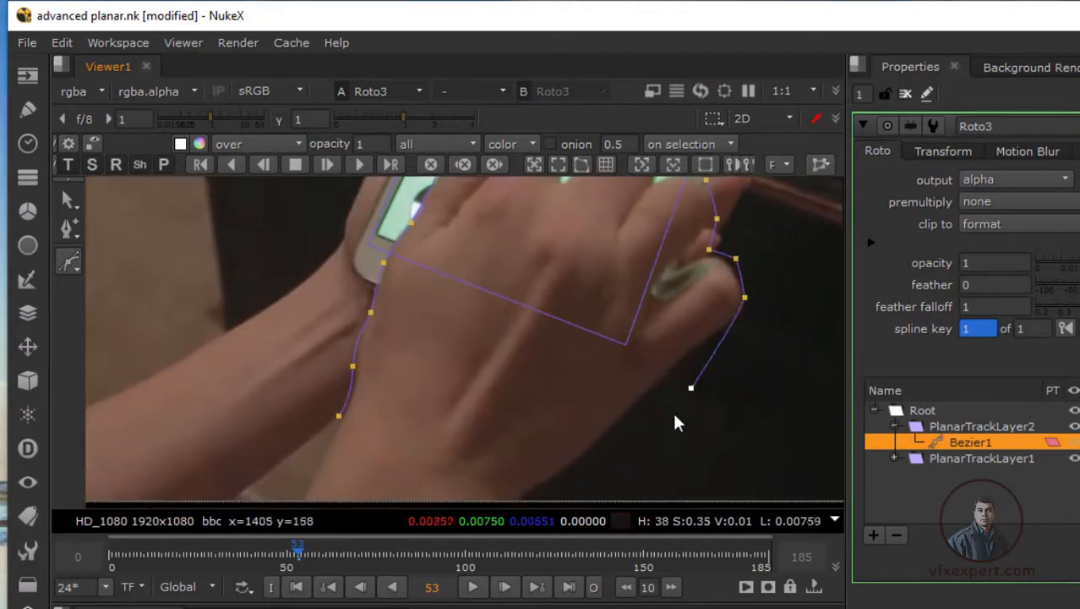
left_click(587, 482)
left_click_drag(550, 486, 566, 399)
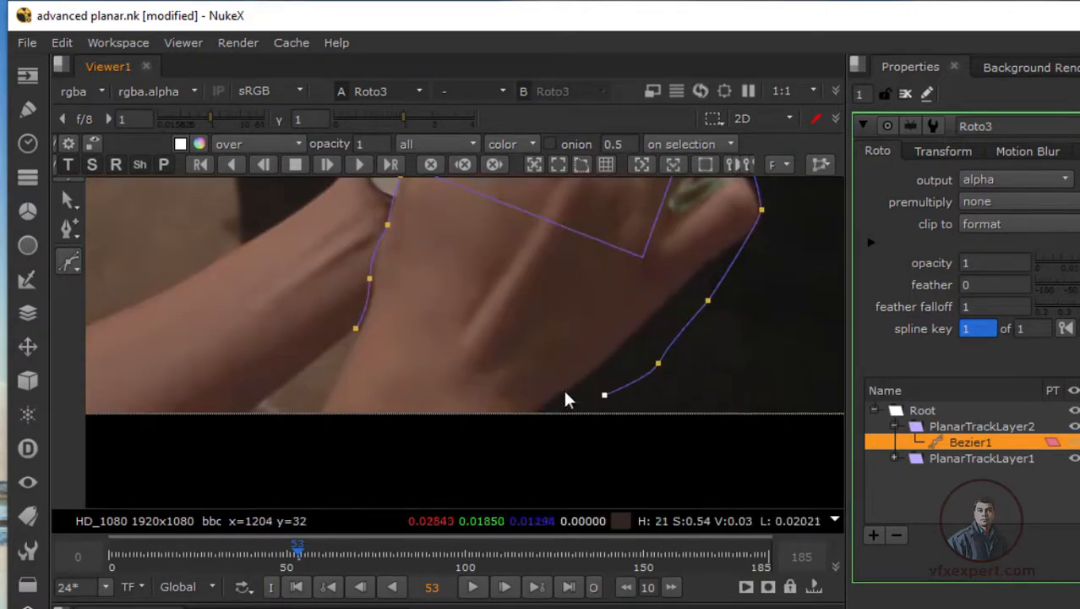
left_click(357, 330)
scroll(544, 355, "down", 2)
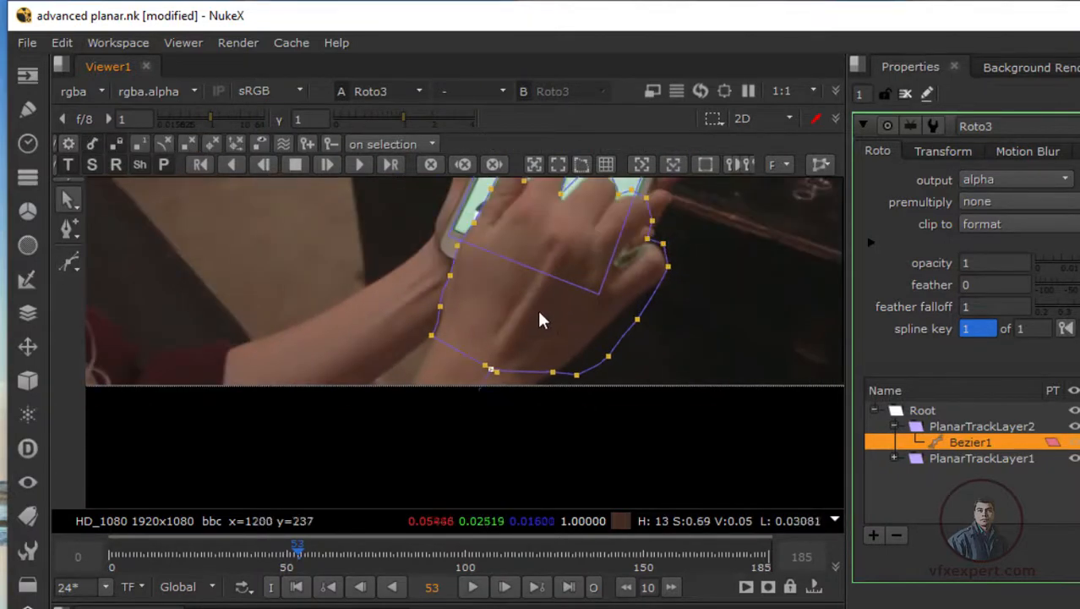
Step: Refine the Bezier points around the index finger and thumb so the outline encloses them more closely
scroll(521, 239, "up", 2)
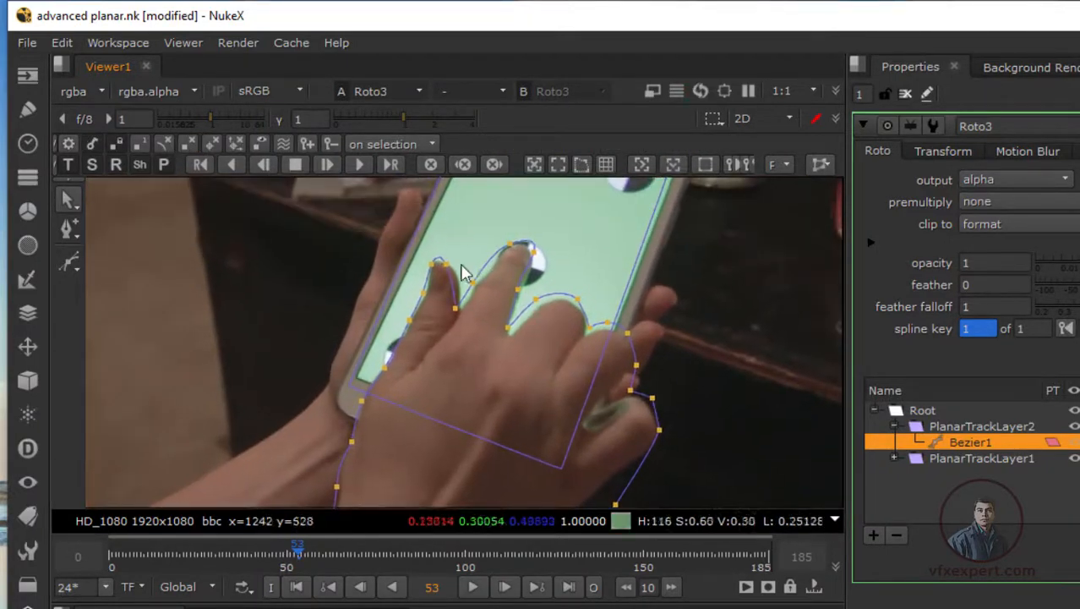
scroll(528, 300, "up", 2)
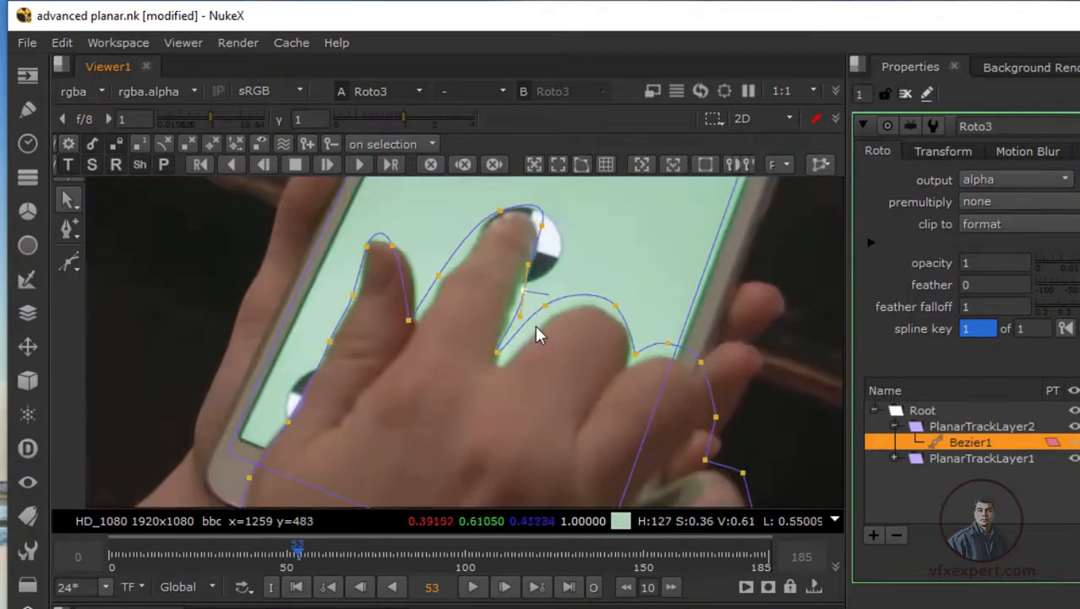
left_click(500, 213)
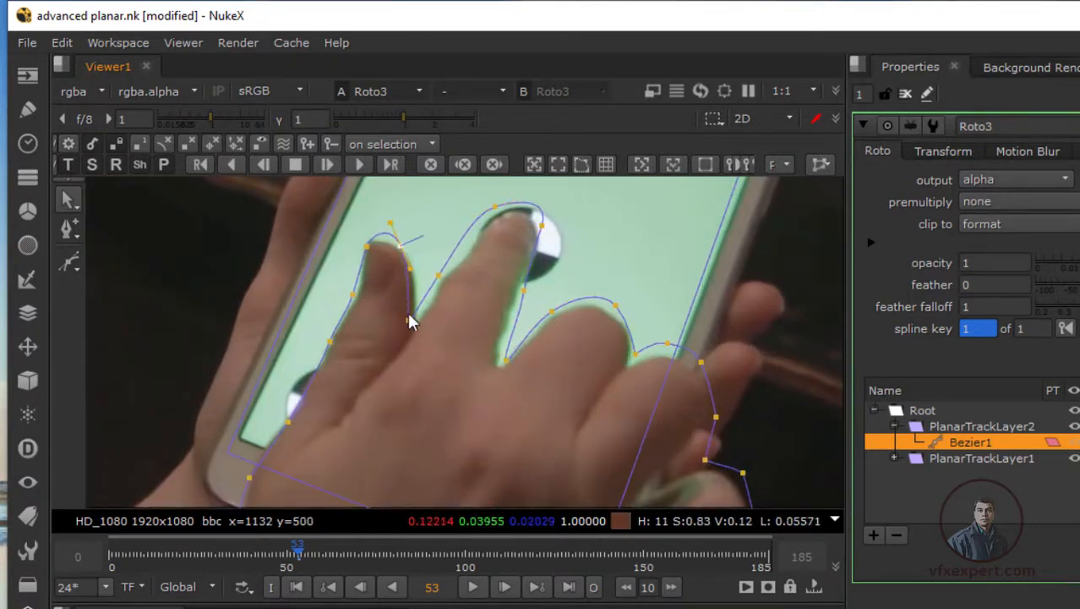
left_click(413, 251)
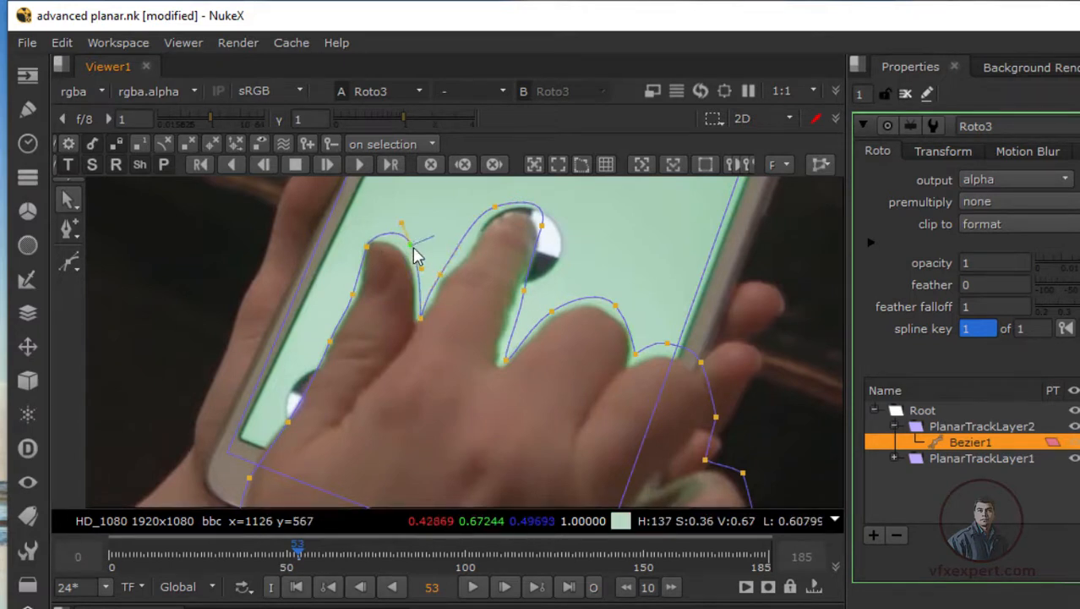
left_click_drag(372, 254, 401, 242)
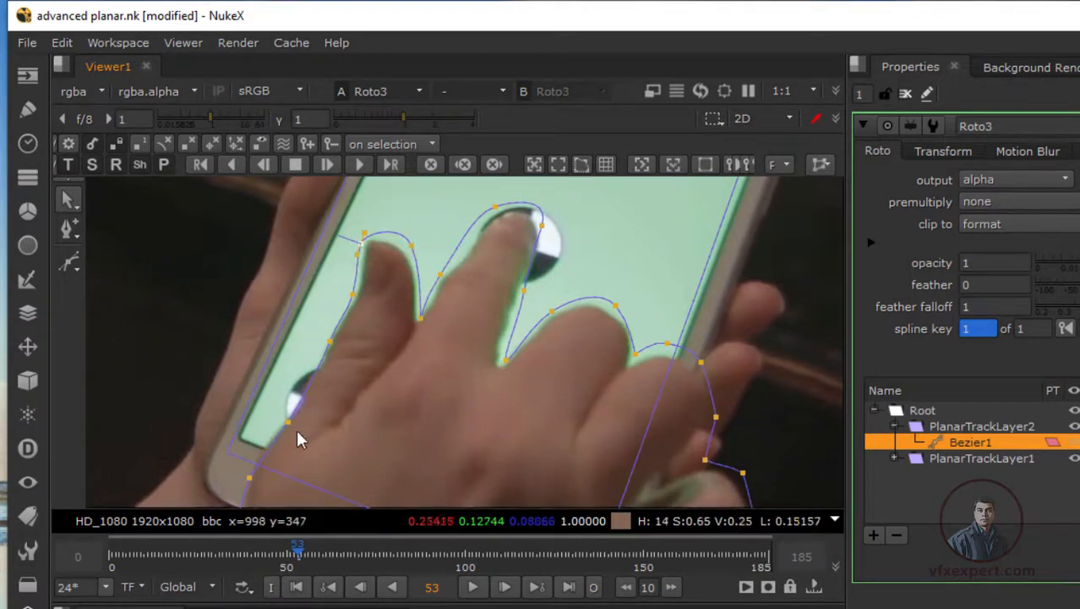
scroll(488, 338, "down", 3)
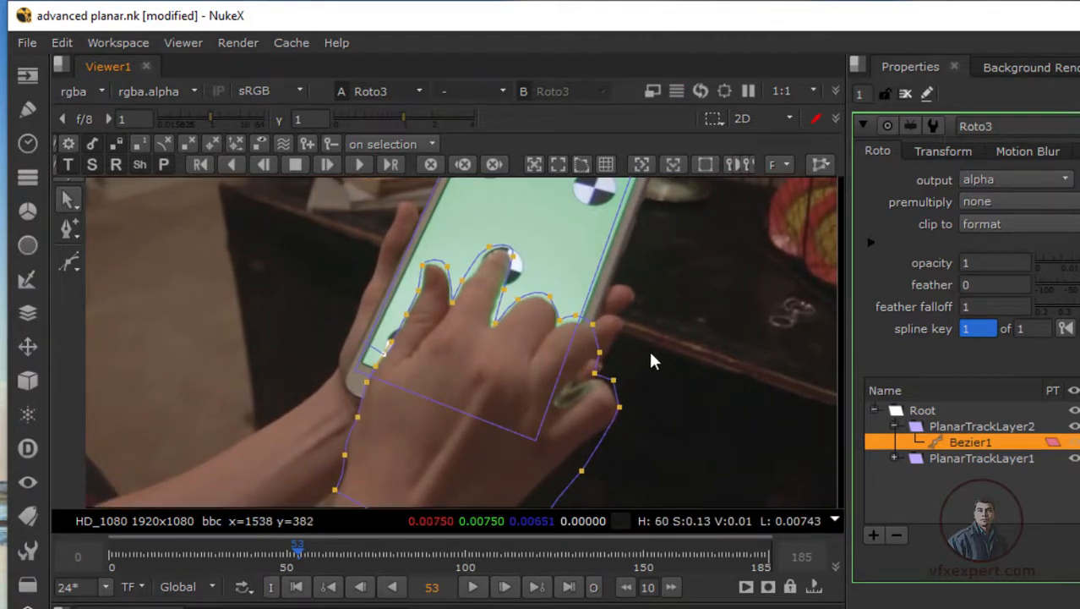
Step: On frame 60, select all points of the hand shape and shift them to follow the hand
left_click_drag(314, 558, 322, 558)
left_click_drag(270, 198, 715, 550)
scroll(509, 306, "up", 2)
left_click_drag(452, 416, 478, 427)
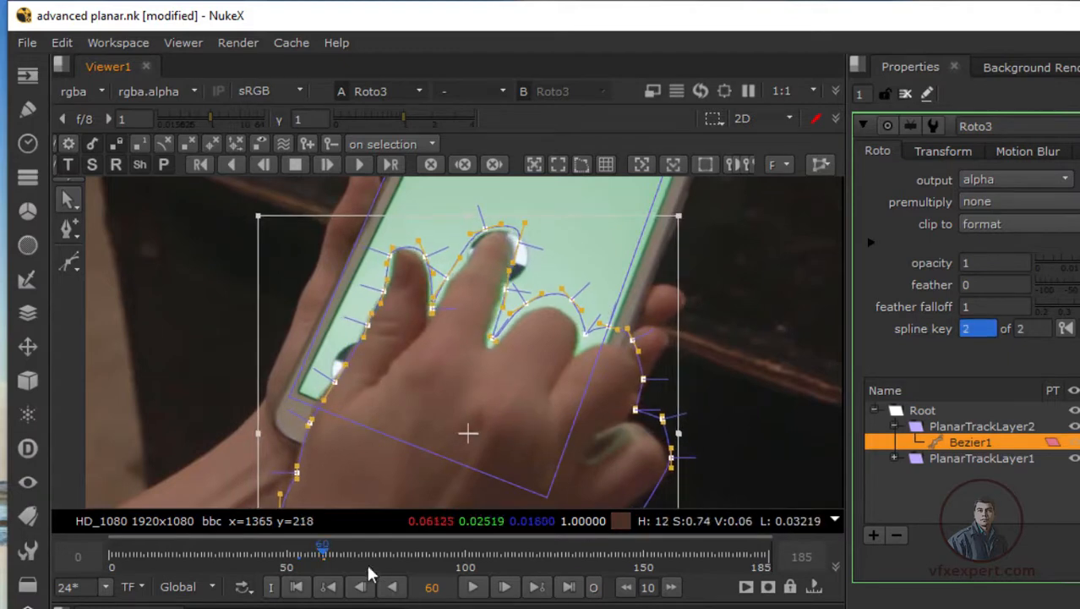
Step: On frame 62, reposition and enlarge the hand shape to cover the moving hand
left_click_drag(365, 558, 335, 561)
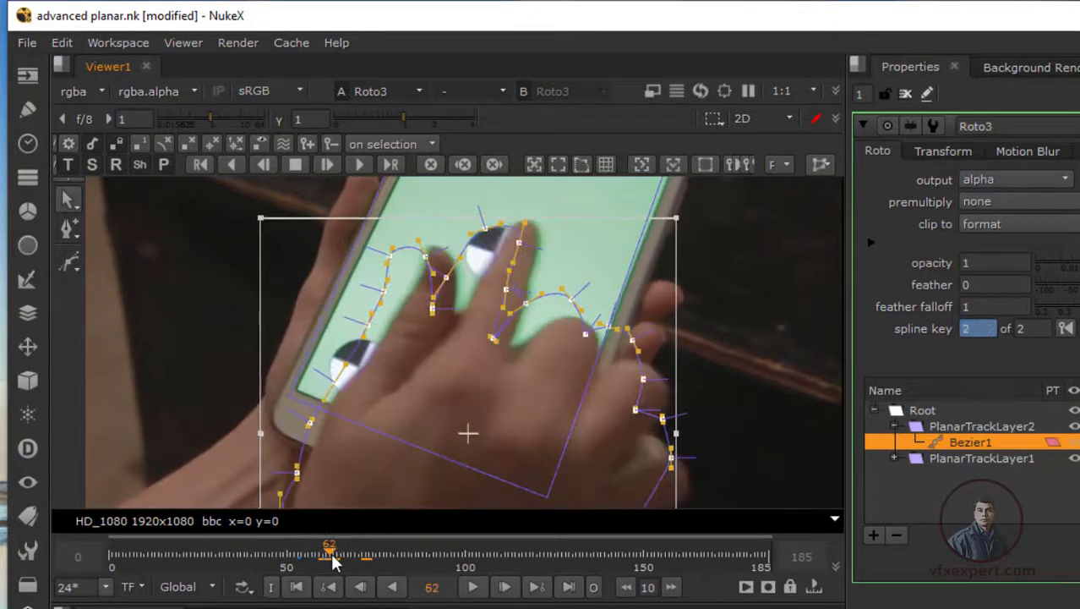
mouse_move(478, 427)
left_mouse_down()
mouse_move(504, 422)
mouse_move(493, 420)
left_mouse_up()
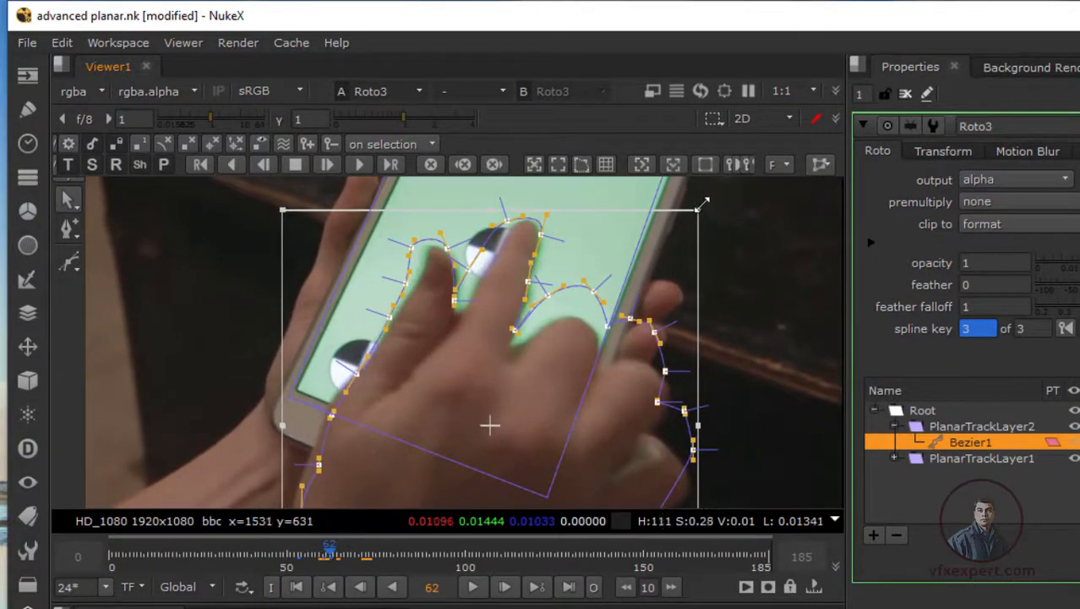
left_click_drag(702, 198, 719, 212)
left_click_drag(497, 409, 545, 444)
Step: Just past frame 62, scale and shift the hand shape and adjust its points around the fingertips
left_click(338, 555)
left_click_drag(754, 225, 812, 251)
left_click_drag(545, 444, 528, 444)
left_click_drag(554, 208, 634, 283)
left_click_drag(617, 259, 603, 248)
Step: Reselect the whole hand shape and keyframe its position and size over the frames where the hand moves off the tablet
left_click(343, 555)
left_click_drag(245, 216, 786, 507)
left_click_drag(538, 437, 583, 480)
left_click_drag(833, 252, 860, 289)
left_click(351, 555)
left_click_drag(559, 457, 563, 507)
Step: Keyframe the hand shape around frame 78 and a few frames further on, moving and resizing it over the withdrawn hand
left_click(362, 555)
left_click(386, 555)
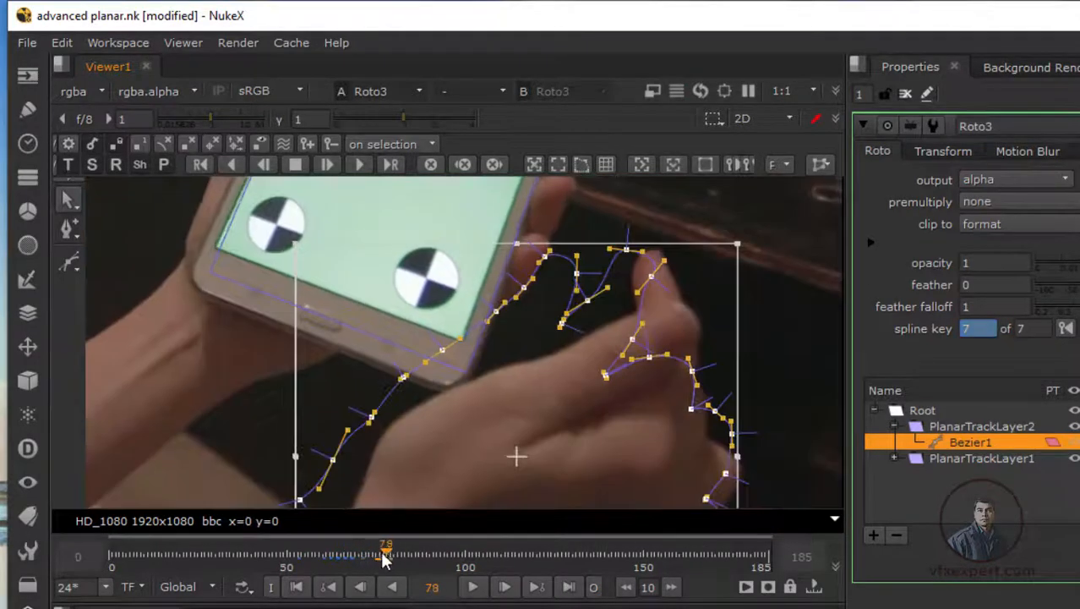
left_click_drag(606, 374, 605, 414)
left_click_drag(387, 556, 408, 556)
left_click_drag(605, 417, 587, 440)
left_click_drag(706, 312, 725, 337)
Step: Keyframe the hand shape's position up to frame 108 and just beyond, following the hand back towards the tablet
left_click_drag(409, 556, 448, 556)
left_click_drag(583, 440, 567, 460)
left_click_drag(449, 556, 494, 556)
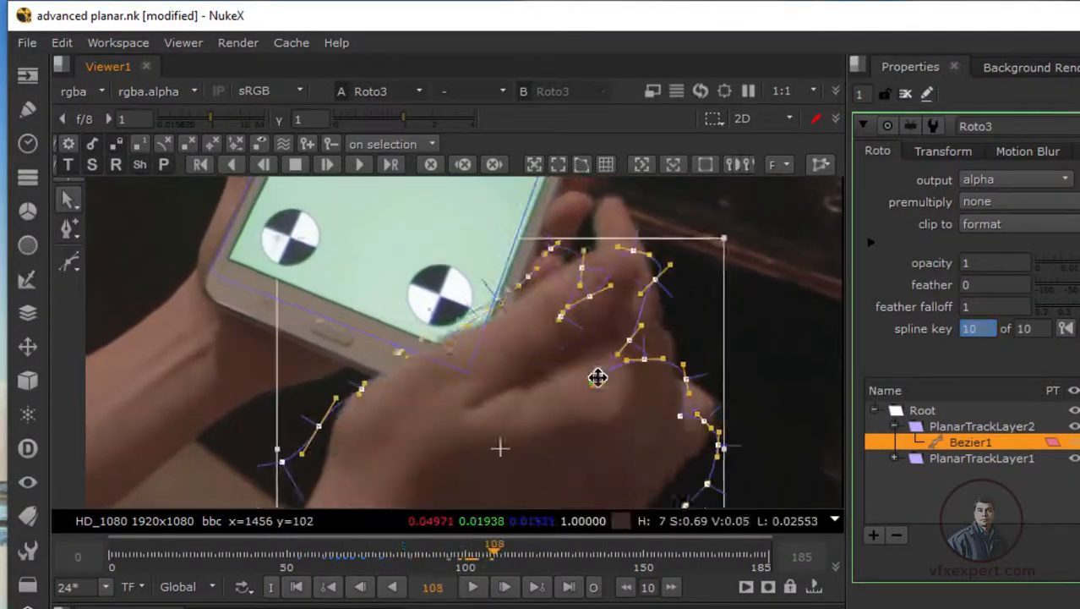
left_click_drag(598, 377, 583, 338)
left_click_drag(495, 555, 512, 555)
left_click_drag(583, 364, 571, 380)
left_click_drag(701, 213, 708, 222)
Step: Fit the hand shape to the hand touching the tablet around frame 118, and reselect all points of Bezier1 at frame 125
left_click_drag(512, 555, 530, 555)
left_click_drag(605, 403, 491, 393)
left_click_drag(426, 371, 413, 363)
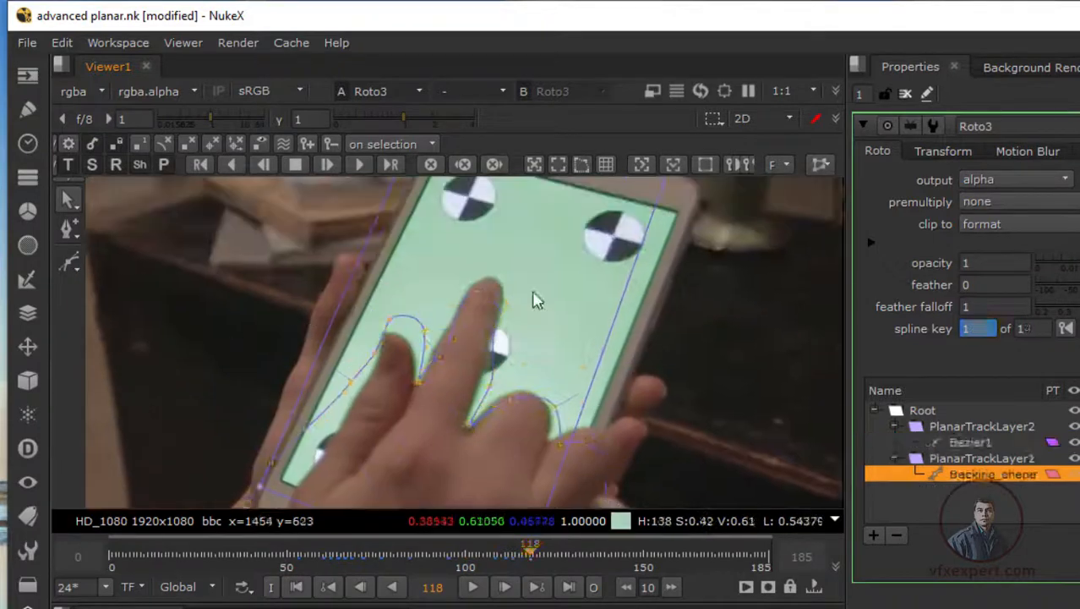
left_click(970, 442)
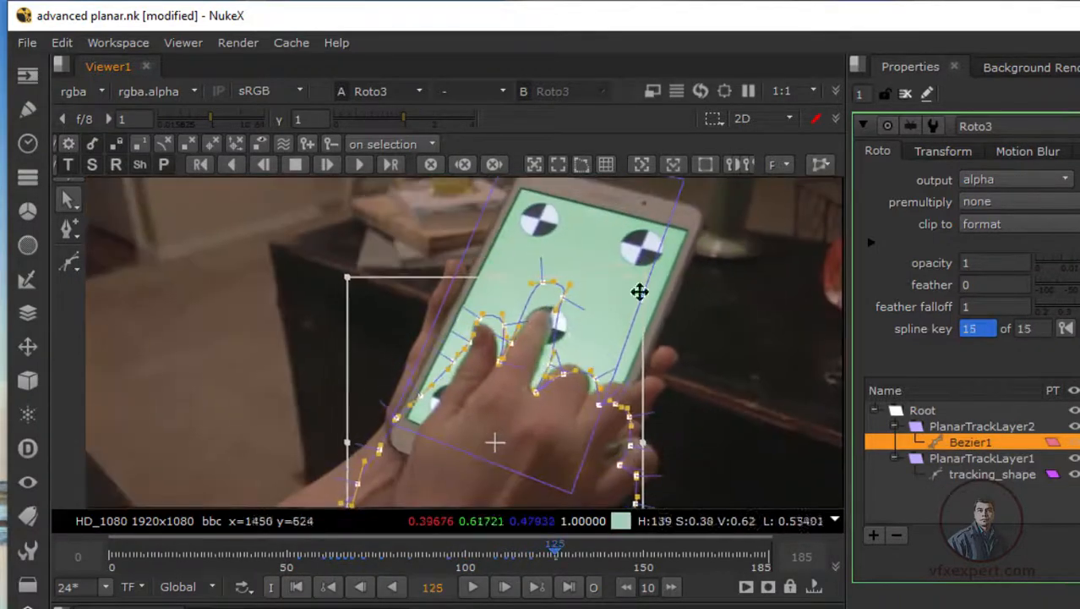
scroll(592, 321, "up", 3)
scroll(518, 390, "down", 3)
key("ctrl+a")
Step: Keyframe the hand shape's position between frame 125 and about frame 169, following the hand as it leaves the tablet
left_click_drag(555, 556, 610, 556)
left_click_drag(549, 448, 642, 474)
left_click_drag(610, 555, 624, 555)
left_click_drag(622, 473, 583, 424)
left_click(642, 555)
scroll(574, 406, "down", 3)
left_click(713, 555)
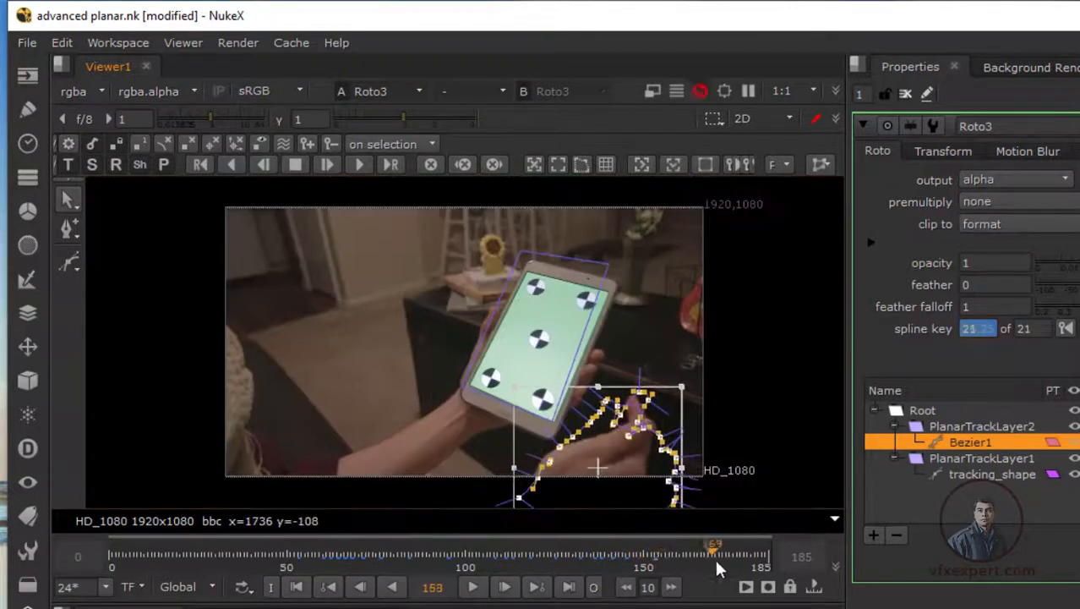
Step: Check the hand shape around frame 119 and shift it onto the hand around frame 46
scroll(584, 423, "up", 4)
left_click(533, 556)
left_click_drag(498, 348, 488, 427)
left_click_drag(338, 555, 273, 555)
left_click_drag(534, 386, 588, 427)
Step: Reselect all points of the hand shape and nudge it over the hand from about frame 42 back to about frame 39
left_click(695, 265)
scroll(590, 394, "down", 3)
left_click(258, 556)
key("ctrl+a")
left_click_drag(767, 289, 772, 306)
key("Left")
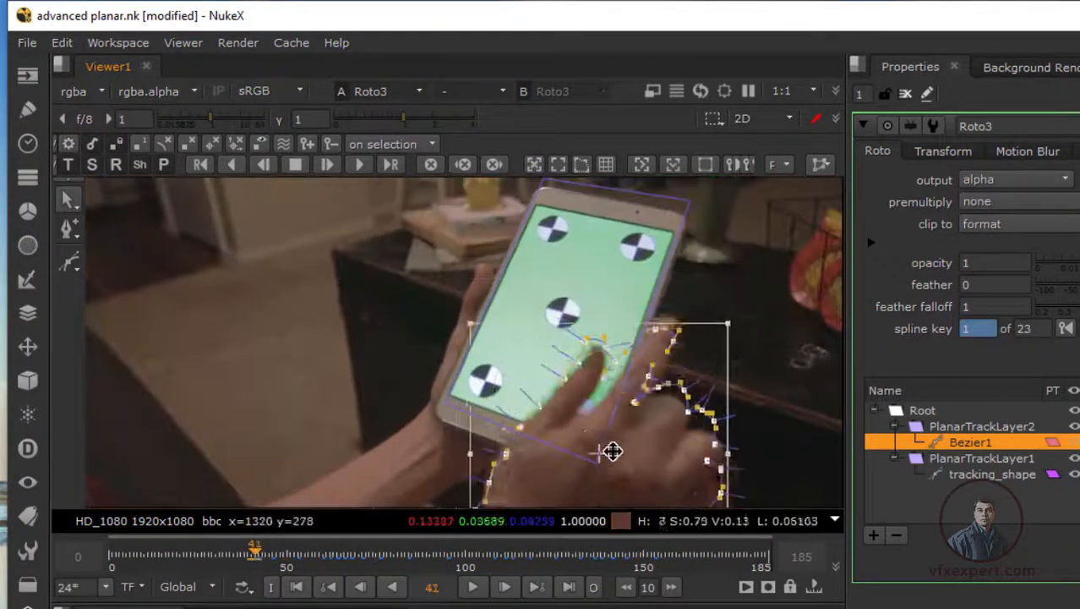
key("Left")
key("Left")
left_click_drag(611, 451, 620, 470)
left_click_drag(782, 343, 789, 359)
Step: Keyframe the hand shape around frame 36, positioned over the hand resting below the tablet
key("Left")
key("Left")
key("Left")
key("Left")
key("Left")
left_click_drag(617, 497, 547, 434)
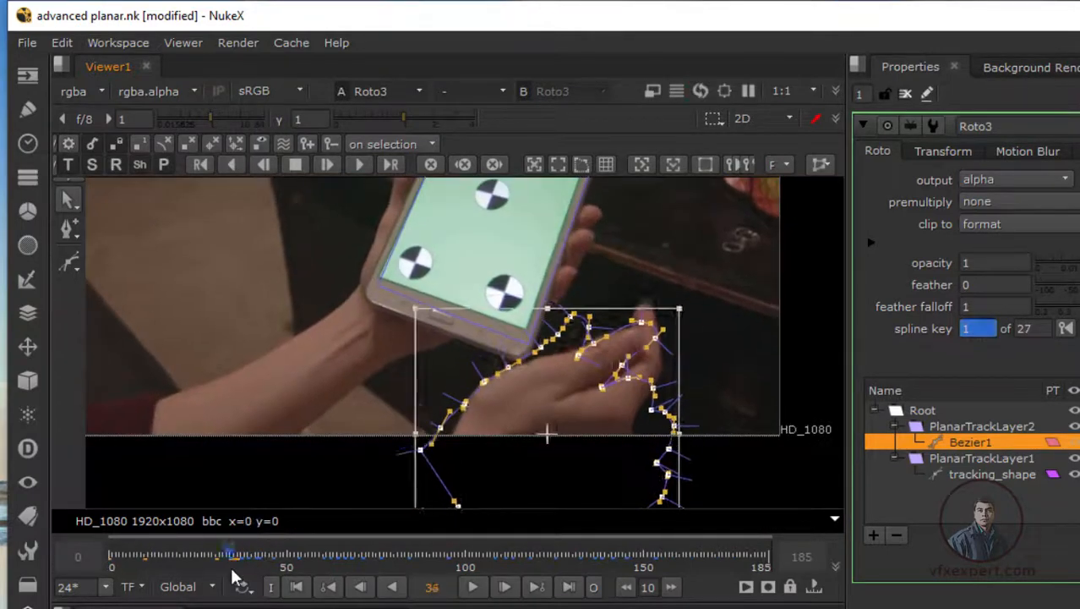
Step: Reposition the hand shape over the approaching hand around frame 115
left_click_drag(232, 561, 518, 556)
scroll(536, 298, "up", 2)
key("Right")
left_click_drag(536, 297, 452, 423)
left_click_drag(555, 245, 548, 237)
Step: Check the hand shape near frame 175, and rotate and move it over the withdrawn hand at frame 153
left_click_drag(677, 559, 752, 572)
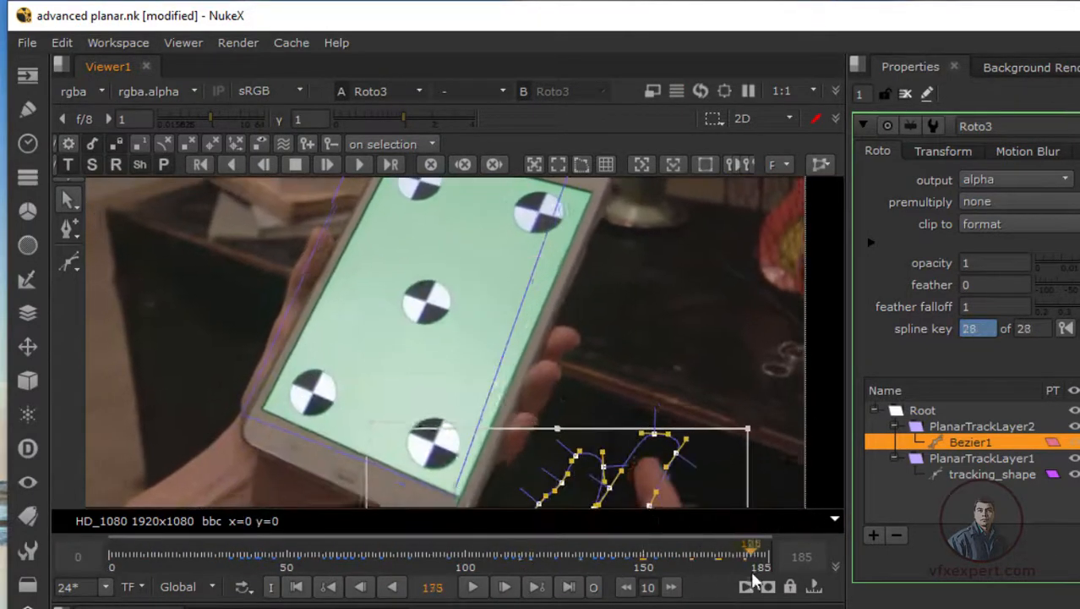
left_click_drag(592, 422, 547, 313)
left_click_drag(657, 560, 649, 560)
left_click(328, 589)
left_click(537, 587)
left_click_drag(721, 277, 767, 338)
scroll(613, 301, "down", 2)
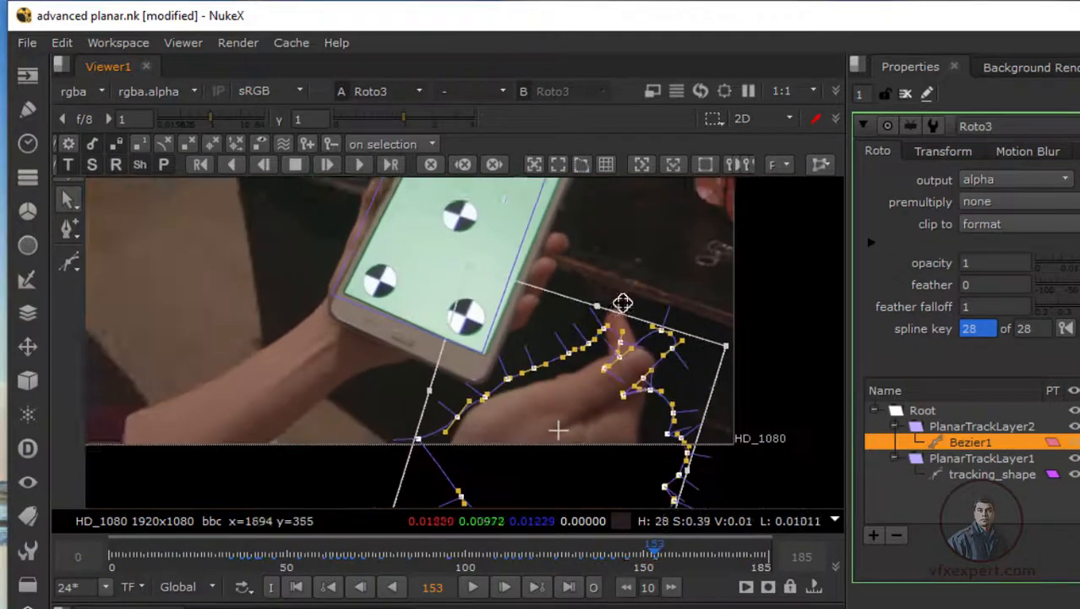
left_click_drag(622, 305, 560, 285)
mouse_move(653, 560)
left_mouse_down()
mouse_move(226, 572)
mouse_move(493, 589)
mouse_move(659, 568)
left_mouse_up()
left_click_drag(470, 292, 622, 405)
Step: Collapse both planar-track layers and select PlanarTrackLayer1, which holds the tablet's tracking shape
left_click_drag(847, 278, 872, 283)
left_click(919, 457)
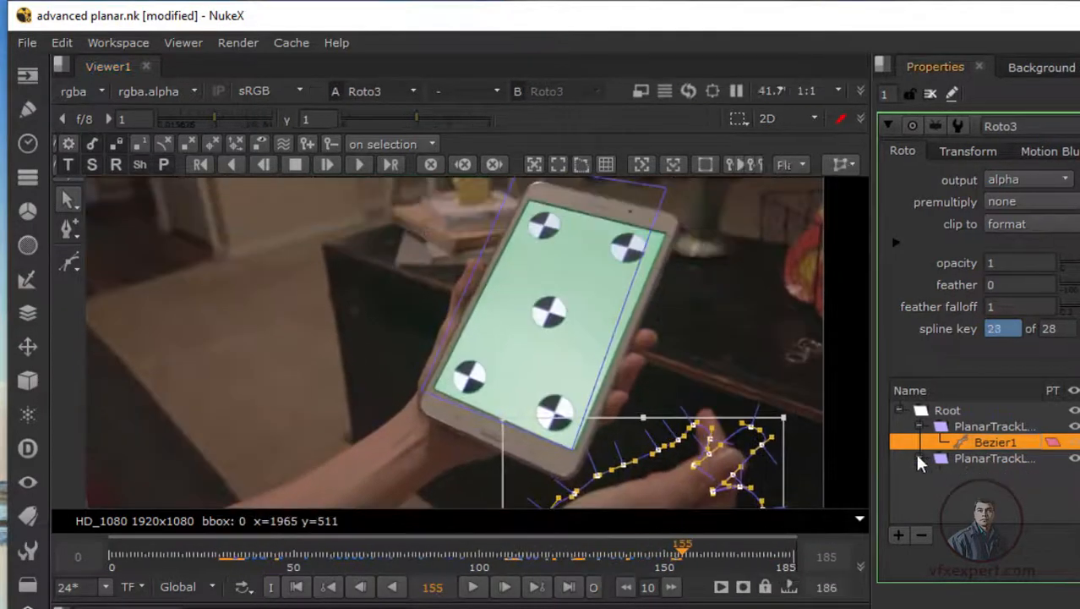
left_click(920, 425)
left_click(989, 427)
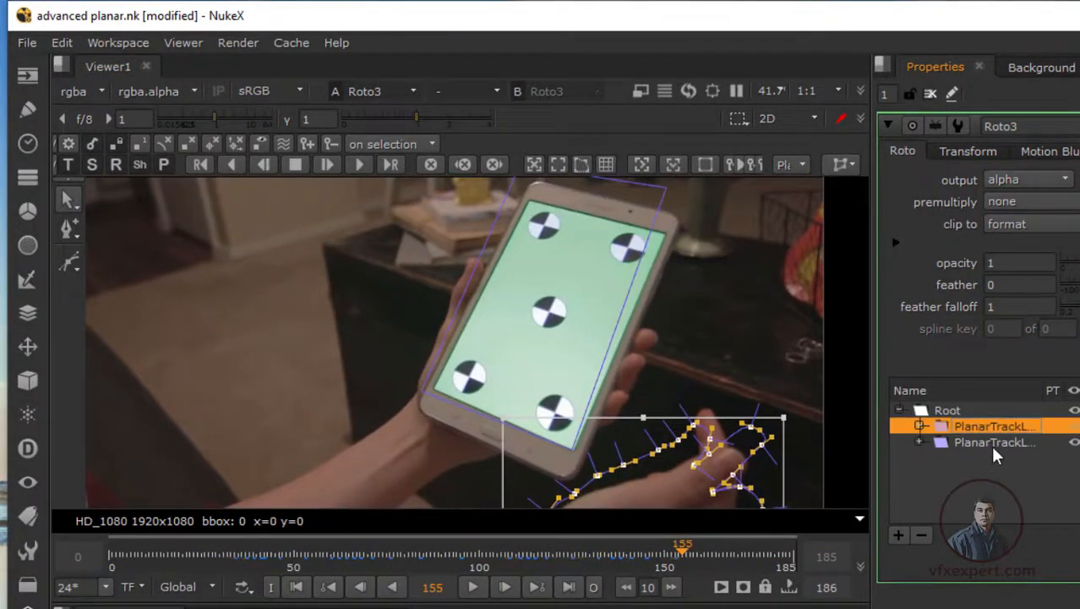
left_click(985, 442)
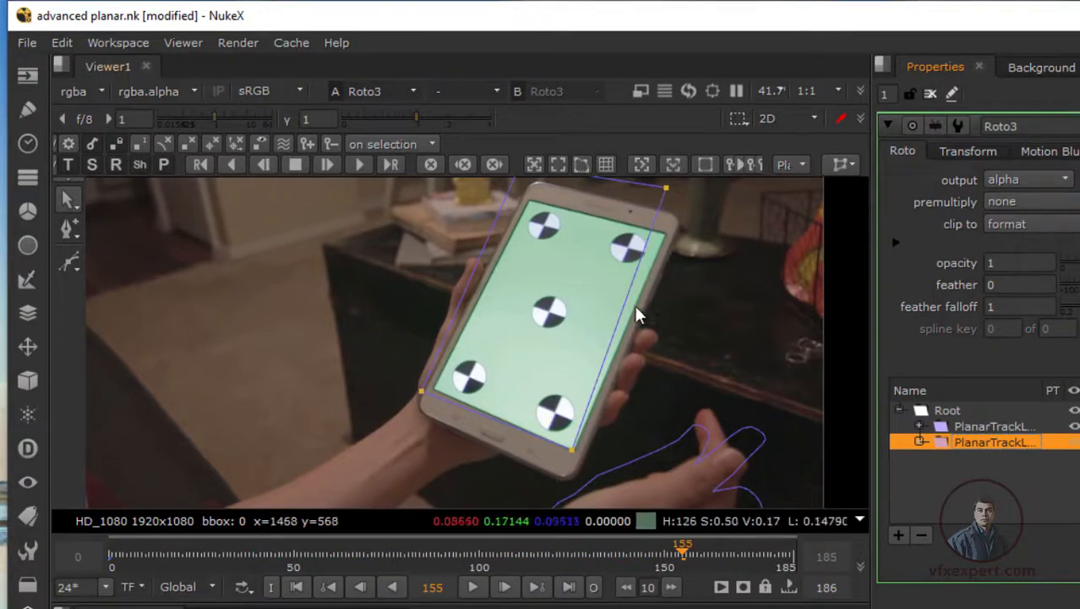
Step: Planar-track PlanarTrackLayer1 forward from frame 0 to frame 185
left_click(298, 589)
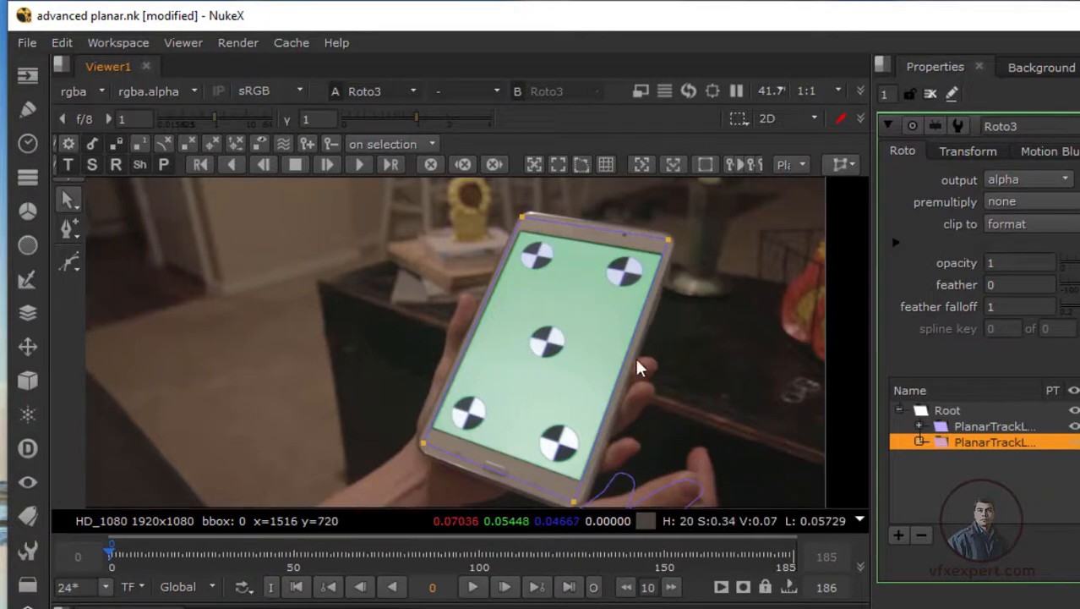
scroll(621, 460, "up", 1)
left_click_drag(628, 441, 512, 424)
scroll(514, 412, "down", 1)
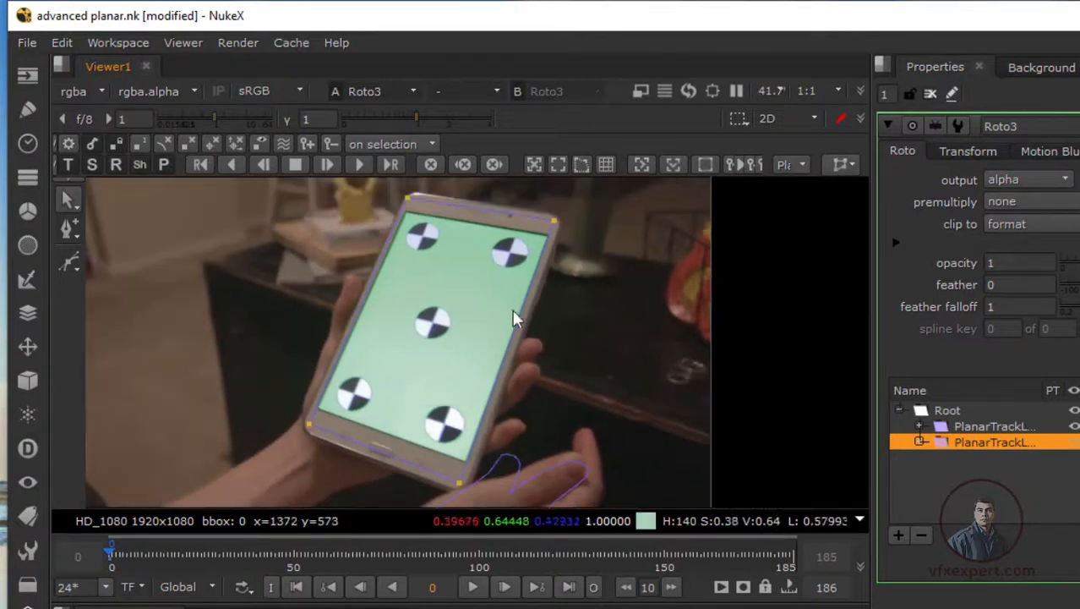
left_click_drag(606, 360, 693, 374)
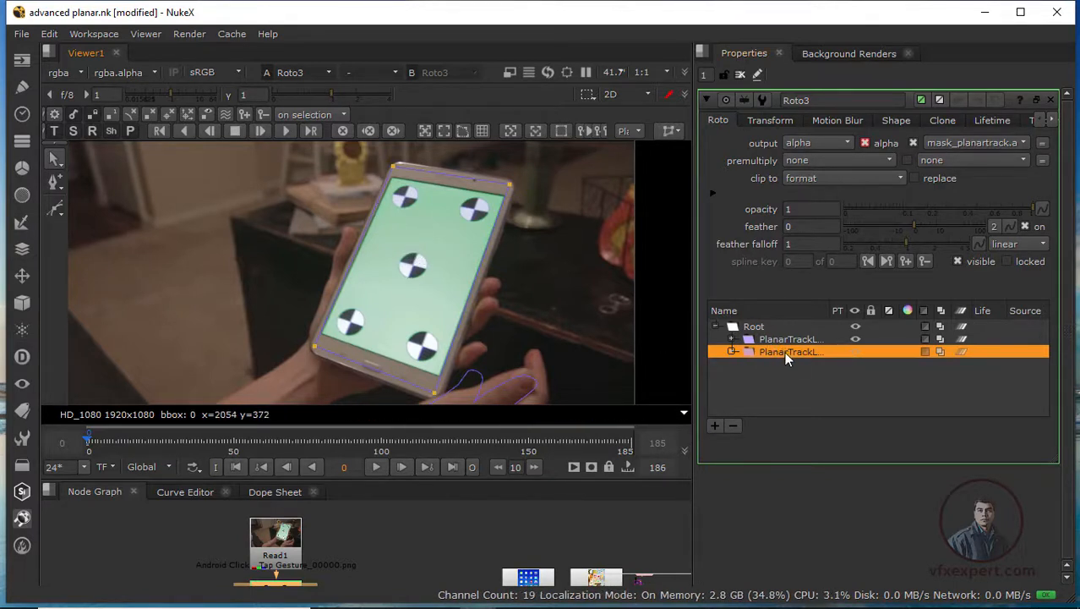
left_click(287, 132)
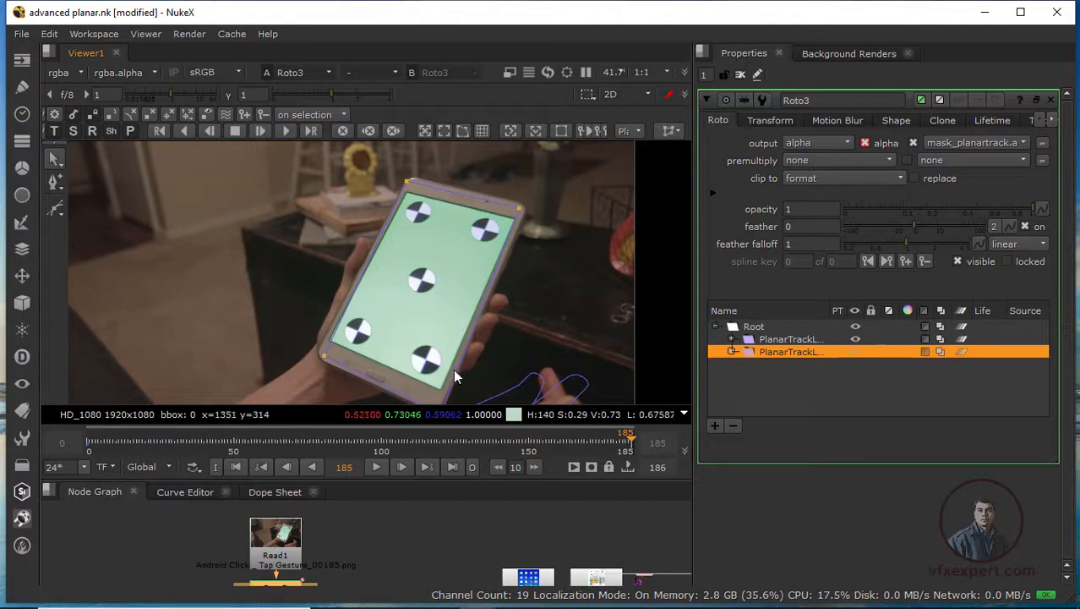
Step: Examine how the tracked shape follows the tablet's corners at several frames across the whole clip
scroll(453, 368, "down", 3)
scroll(488, 306, "up", 2)
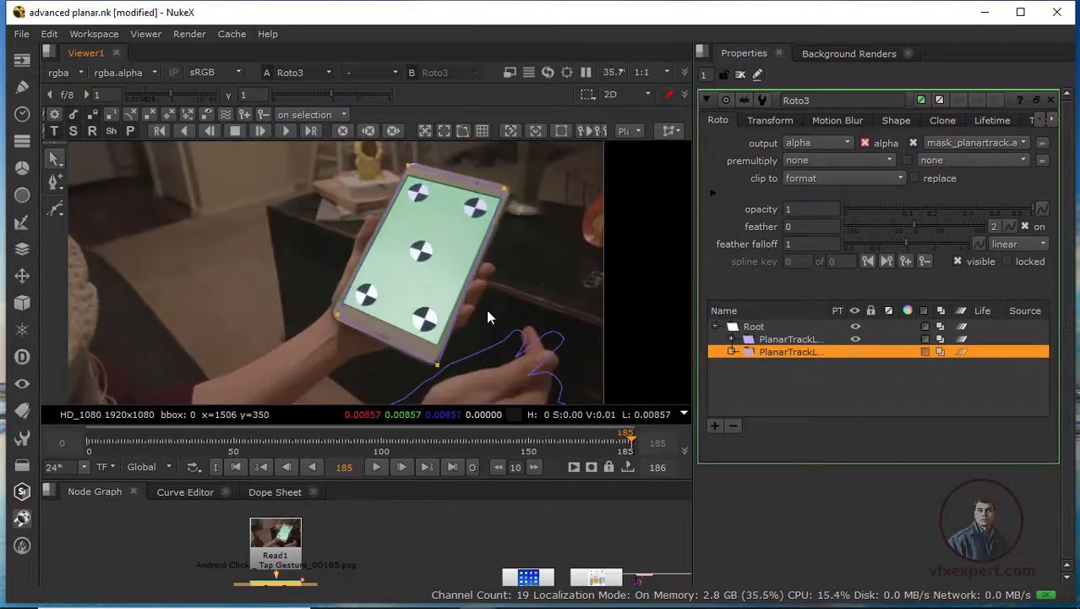
scroll(486, 308, "up", 1)
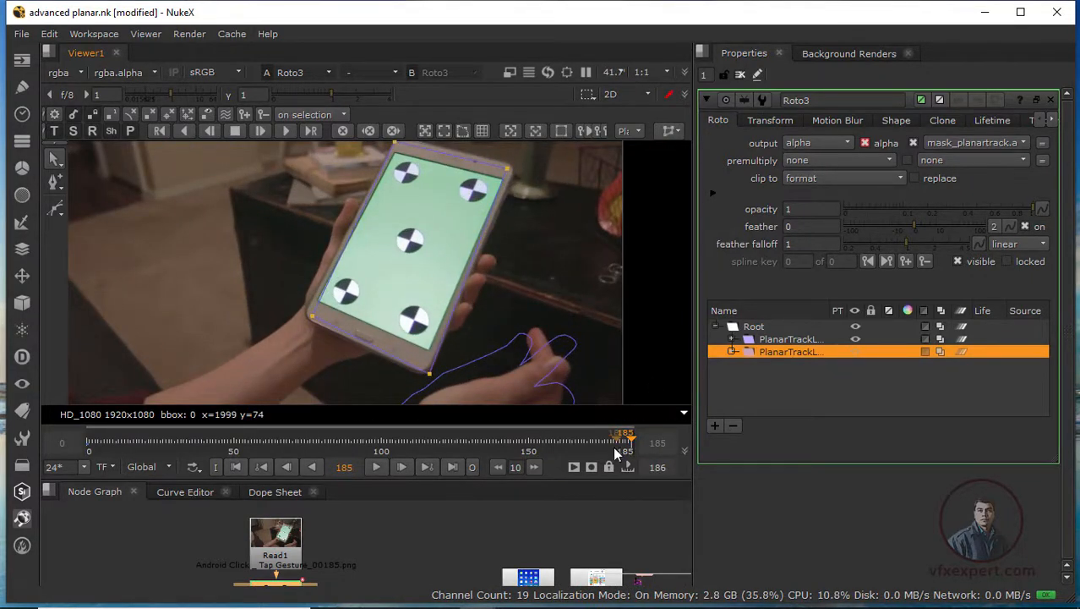
left_click_drag(615, 449, 313, 439)
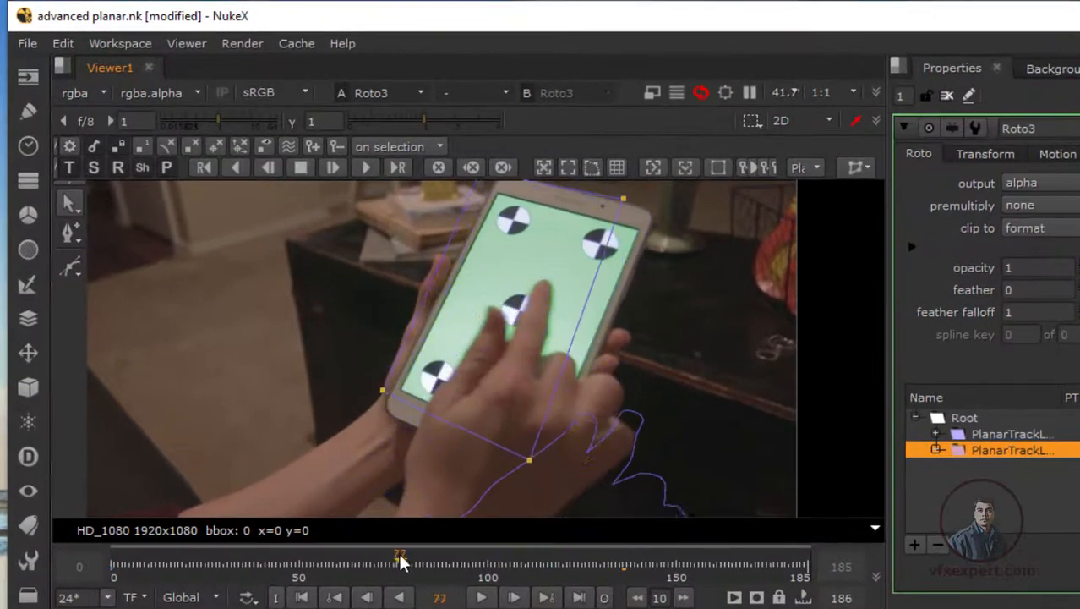
left_click_drag(402, 562, 228, 563)
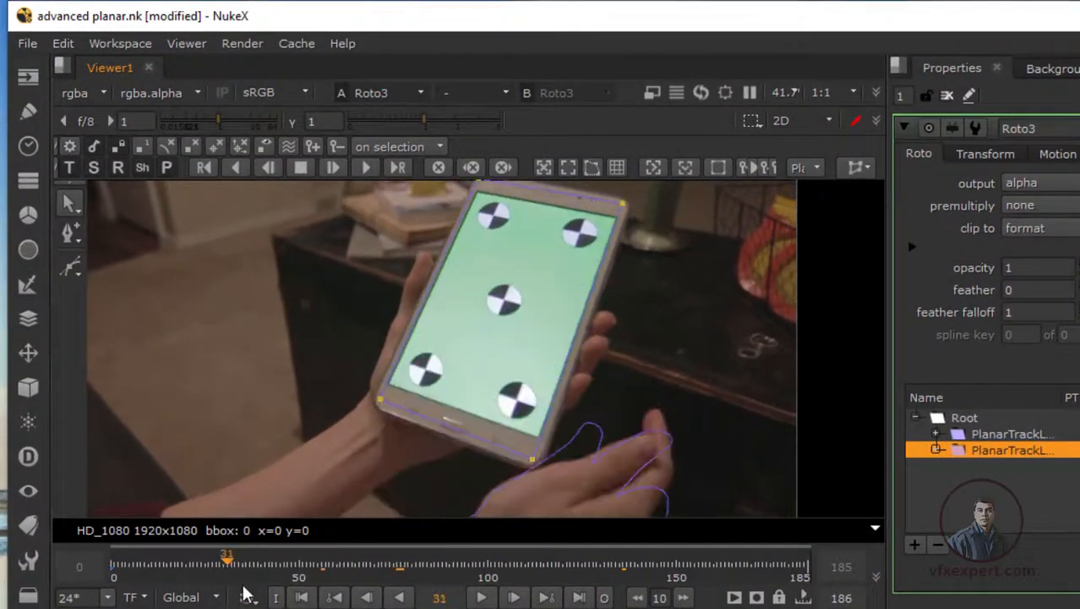
left_click(302, 598)
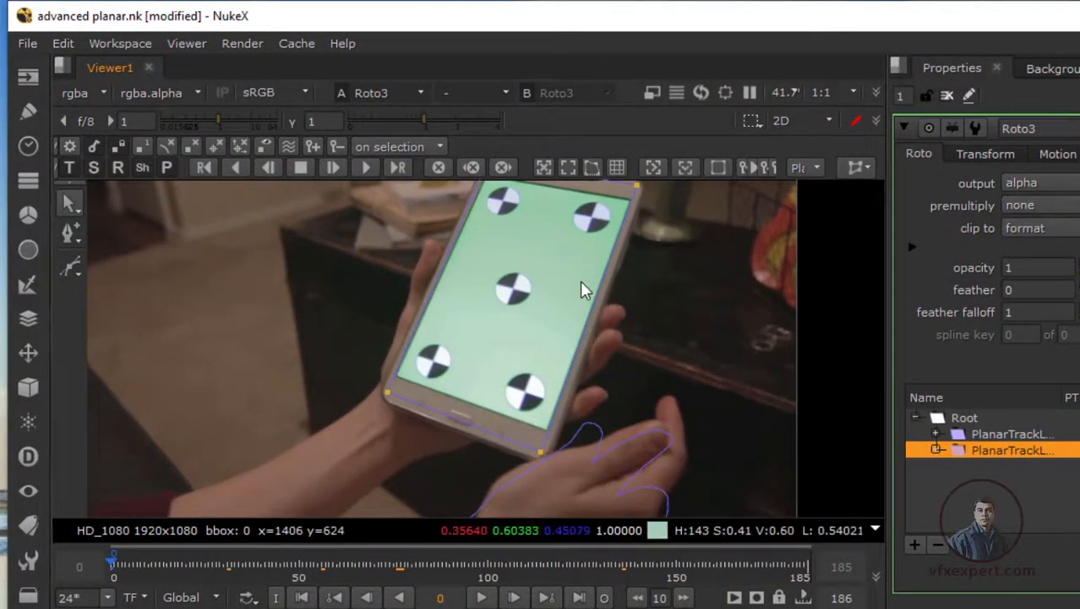
left_click(187, 566)
left_click(301, 575)
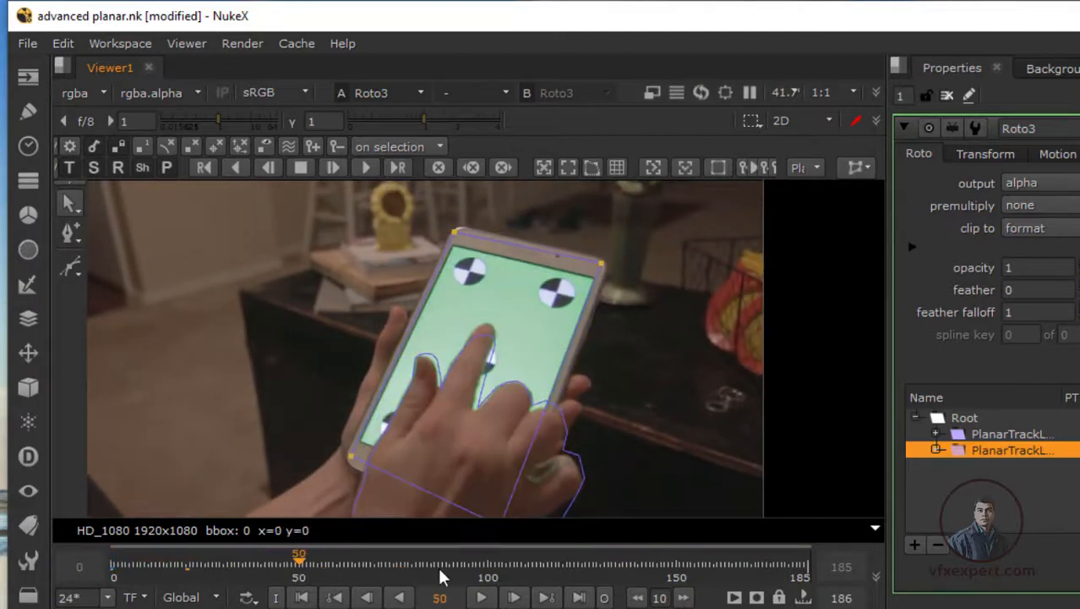
left_click(465, 574)
left_click(597, 572)
left_click(687, 574)
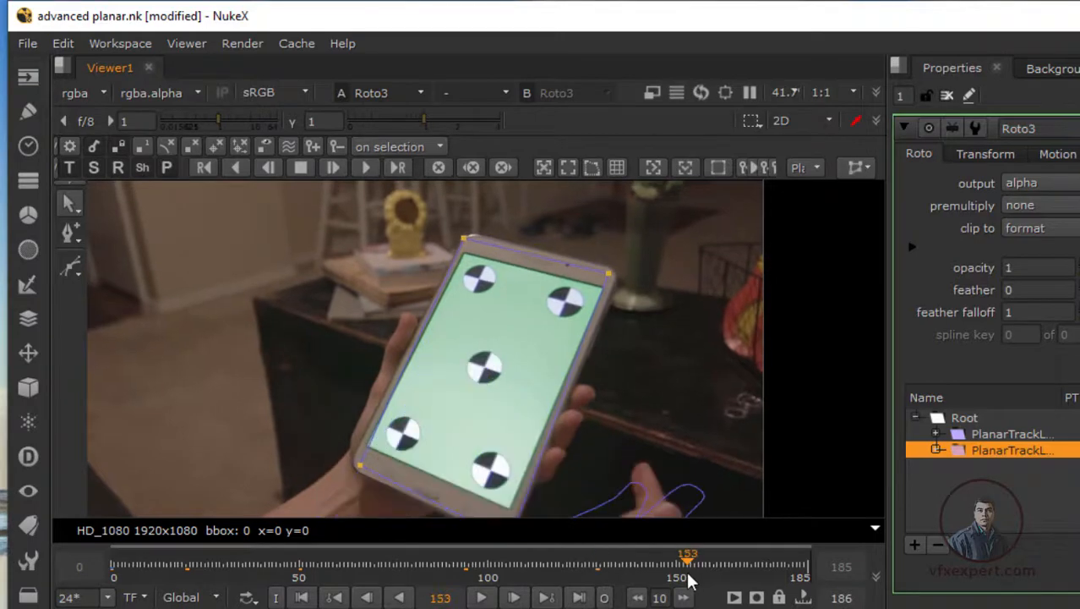
Step: Examine the hand shape and the tablet track closely between frames 141 and 113, where the hand covers the tablet
left_click_drag(688, 574, 643, 572)
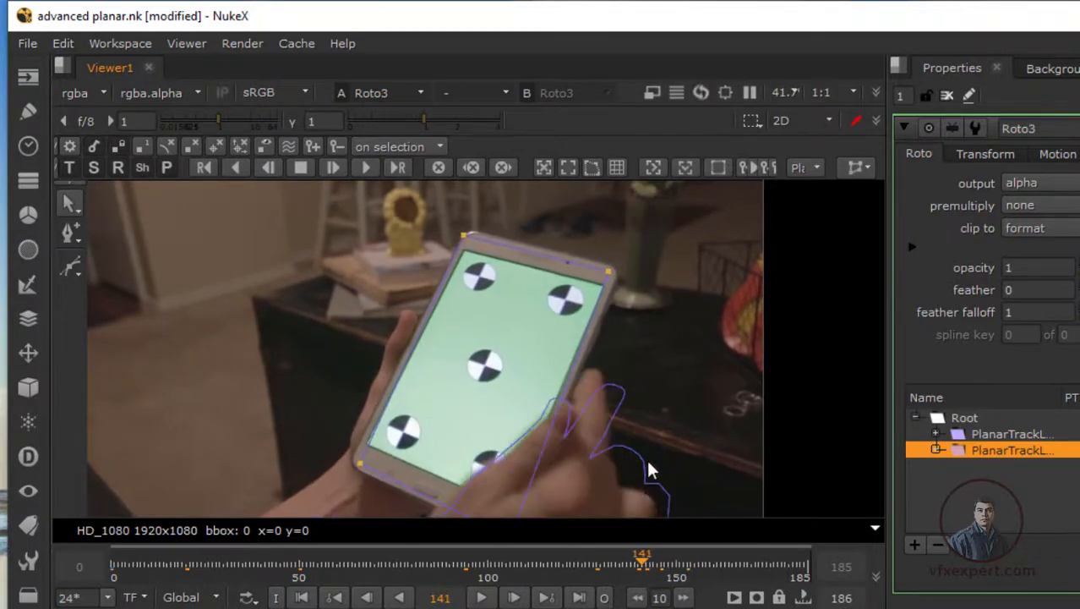
left_click_drag(650, 440, 595, 349)
scroll(520, 377, "up", 2)
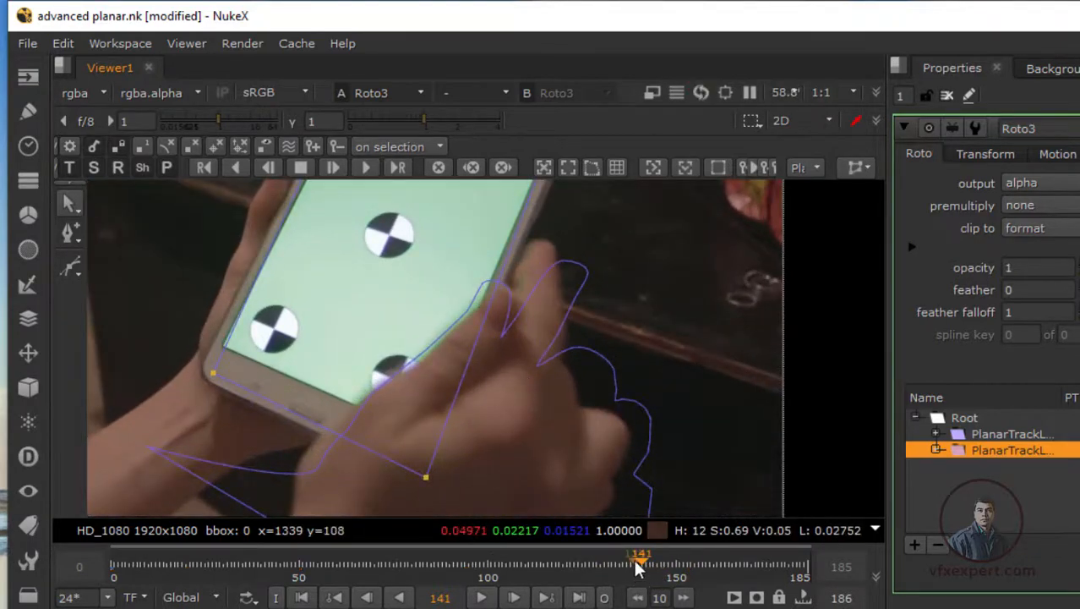
left_click_drag(638, 568, 541, 566)
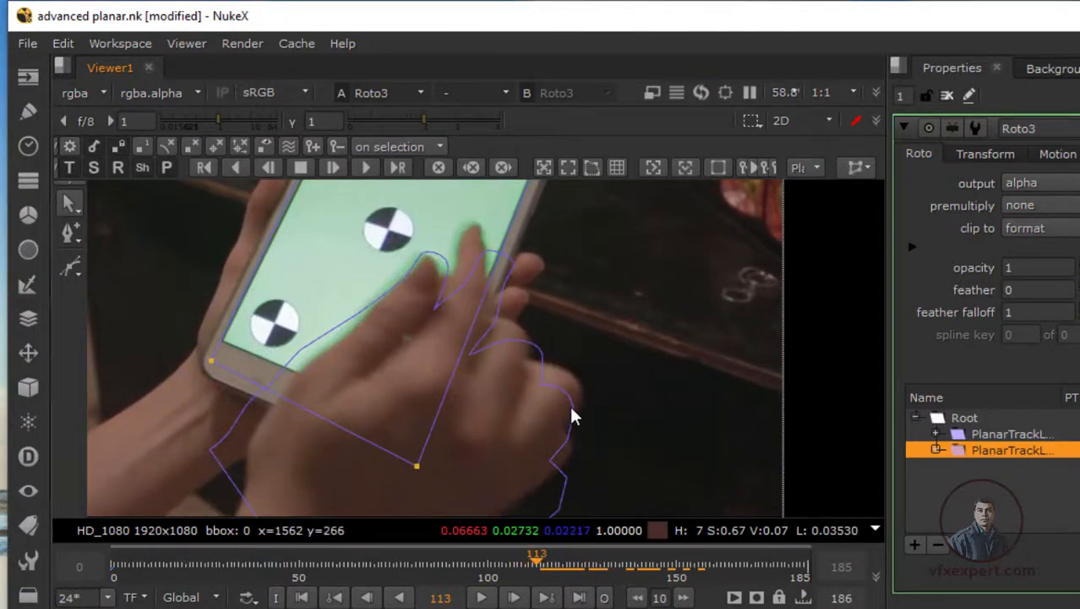
scroll(571, 414, "down", 1)
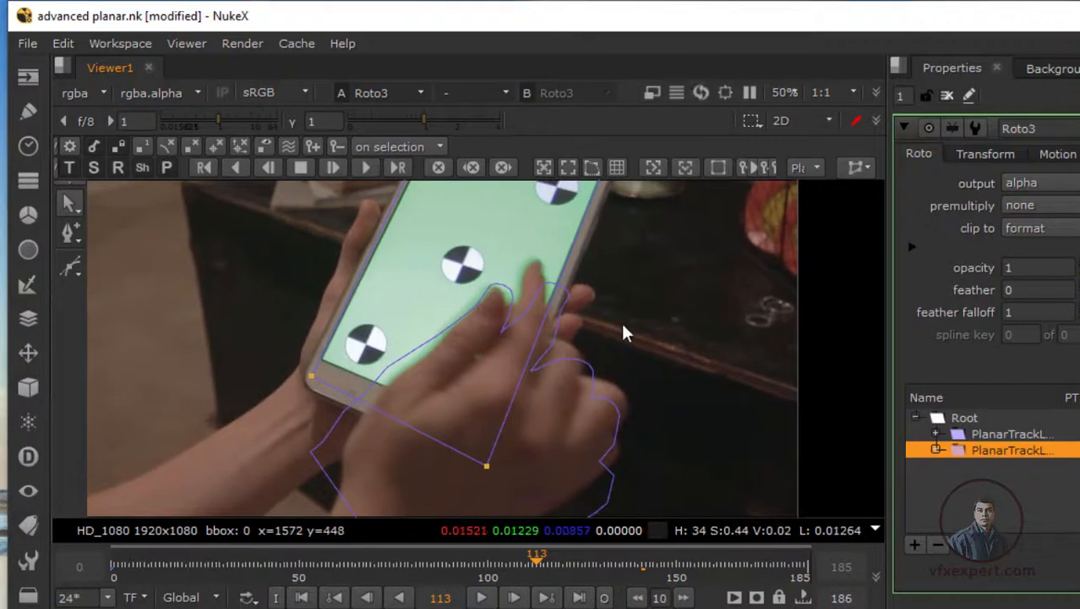
Step: Return to frame 0 and clear the tablet layer's track data forward from there
left_click(303, 598)
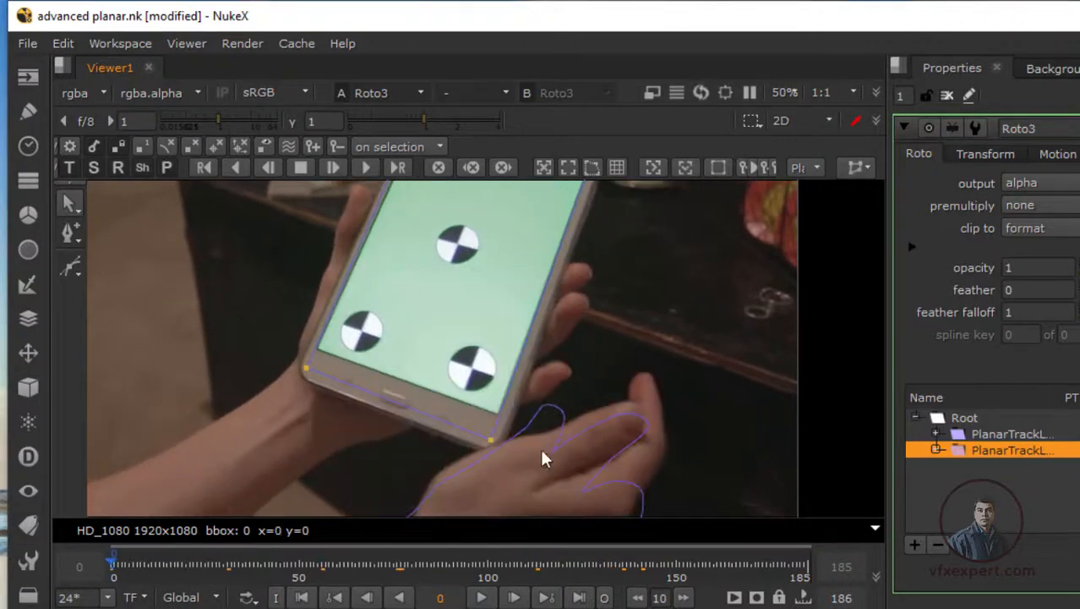
scroll(551, 401, "down", 1)
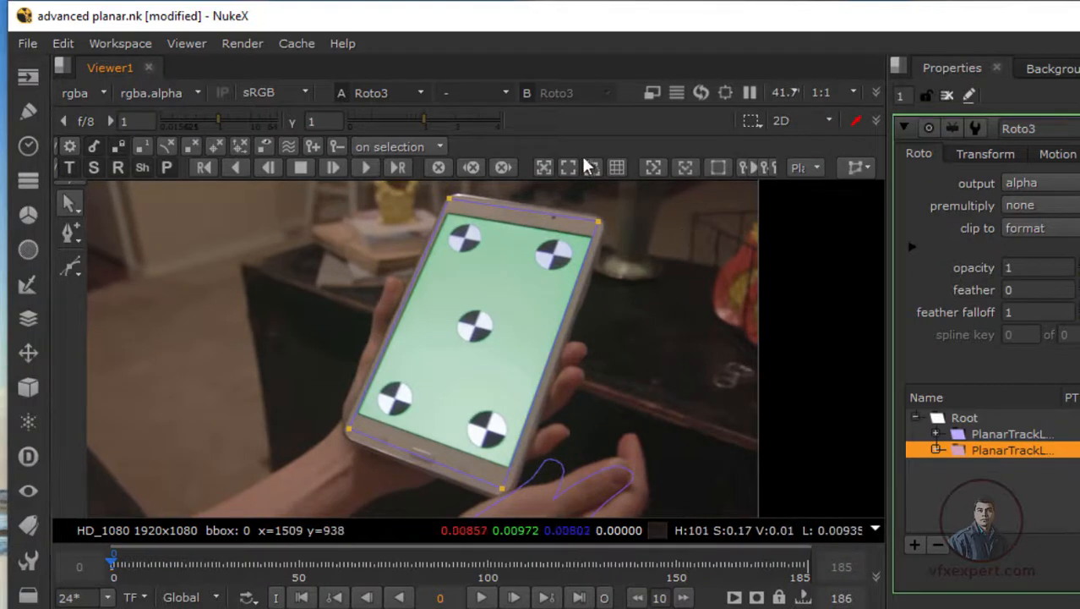
left_click(503, 167)
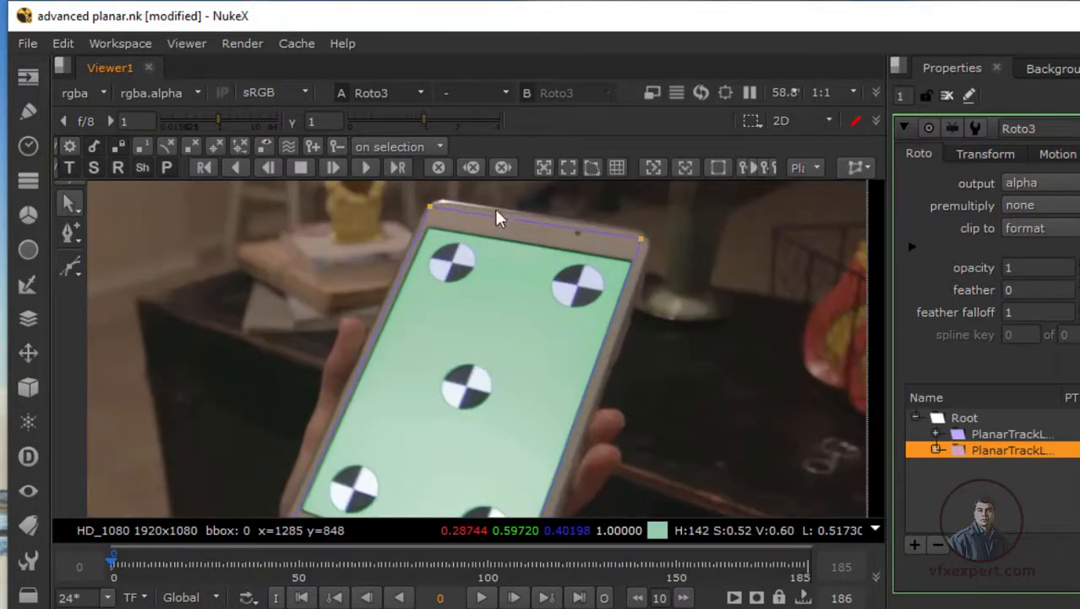
Step: Refit the tracking shape's upper-right and lower-right corner points to the tablet's corners at frame 0
scroll(454, 245, "up", 1)
left_click_drag(526, 256, 493, 249)
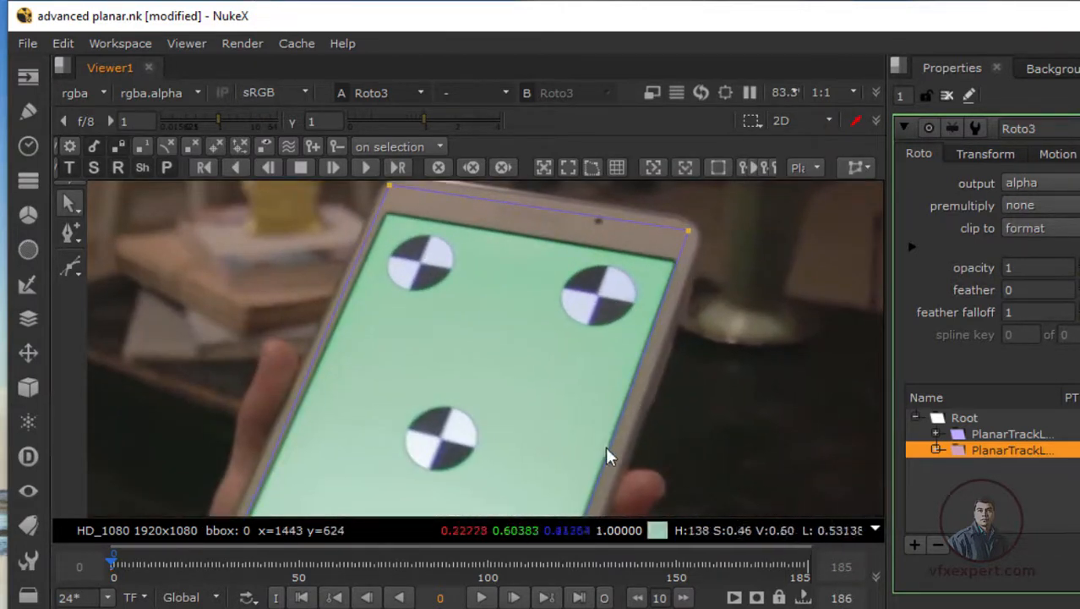
left_click(695, 235)
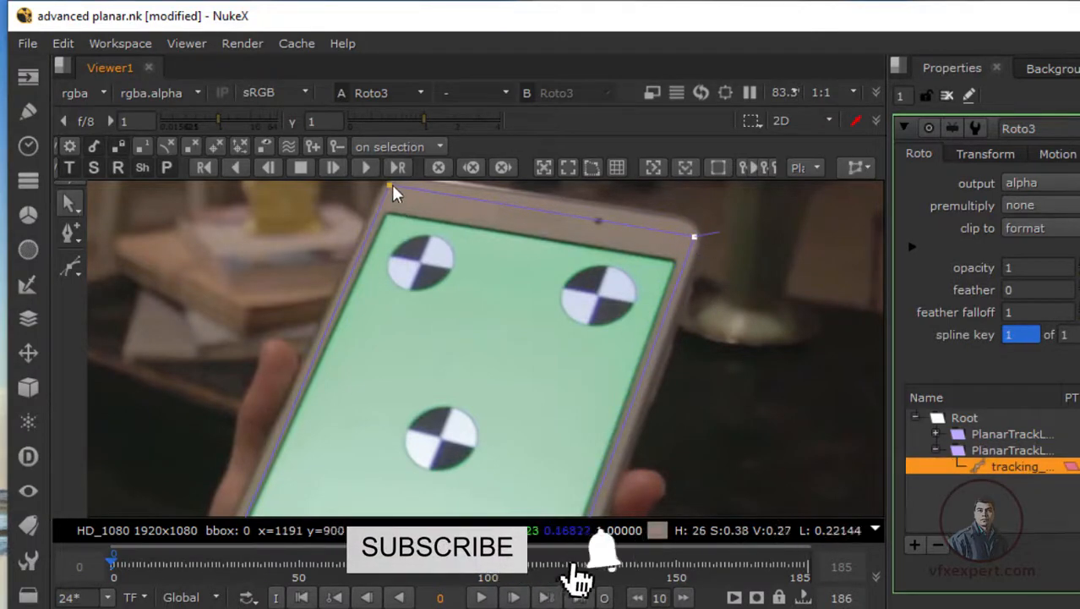
left_click_drag(483, 505, 524, 273)
left_click_drag(513, 369, 507, 306)
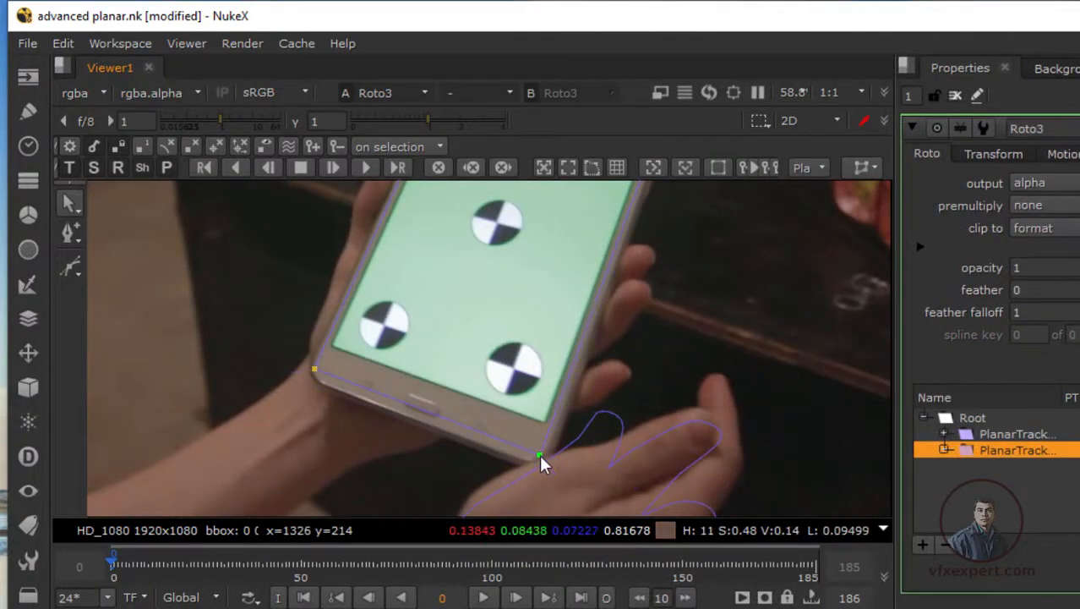
left_click(539, 454)
scroll(583, 416, "down", 3)
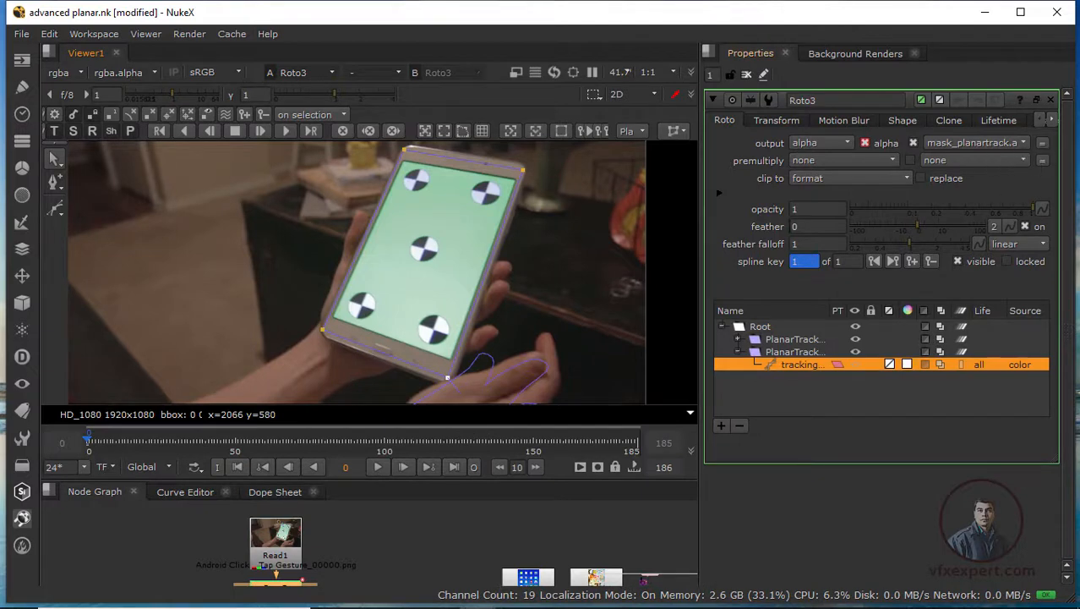
Step: Enable adjusting for luminance changes in Roto3's tracking settings
left_click_drag(701, 224, 625, 222)
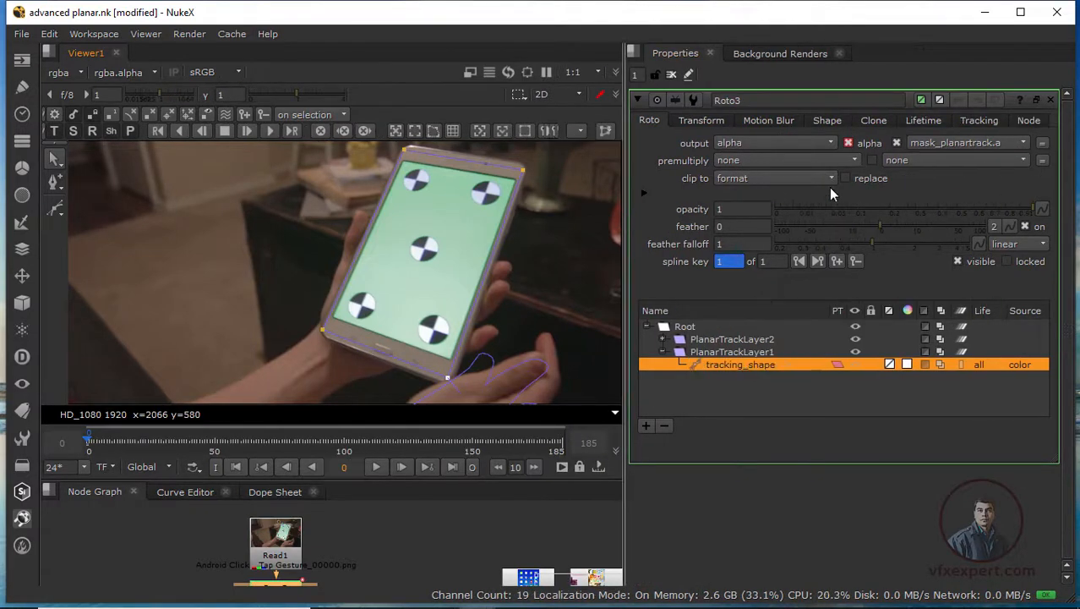
left_click(981, 120)
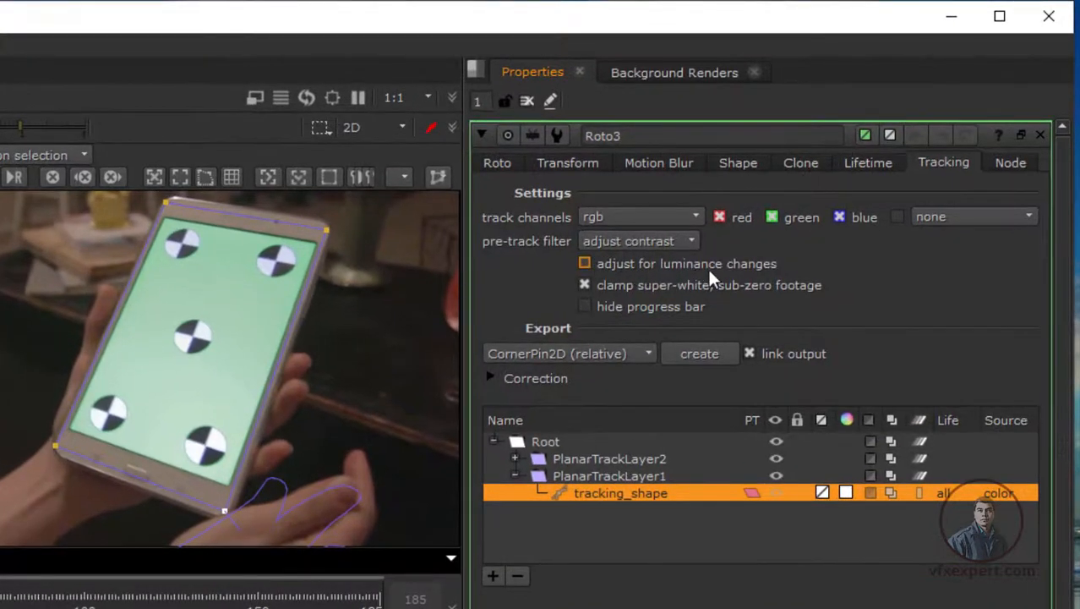
left_click(587, 265)
left_click_drag(461, 369, 696, 370)
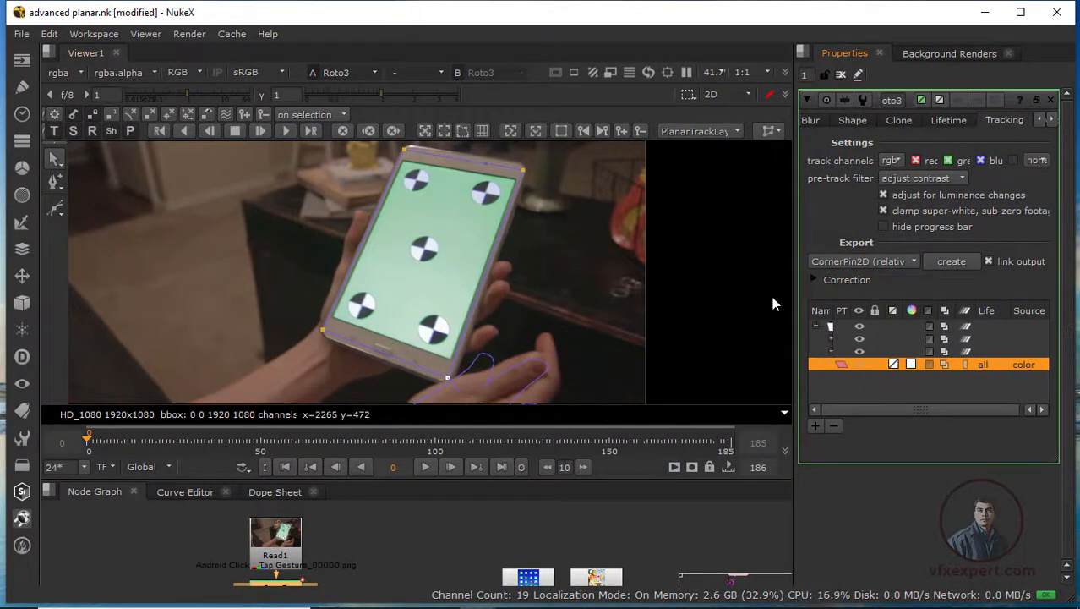
Step: Collapse PlanarTrackLayer1 and select the layer itself for tracking
left_click_drag(793, 287, 679, 287)
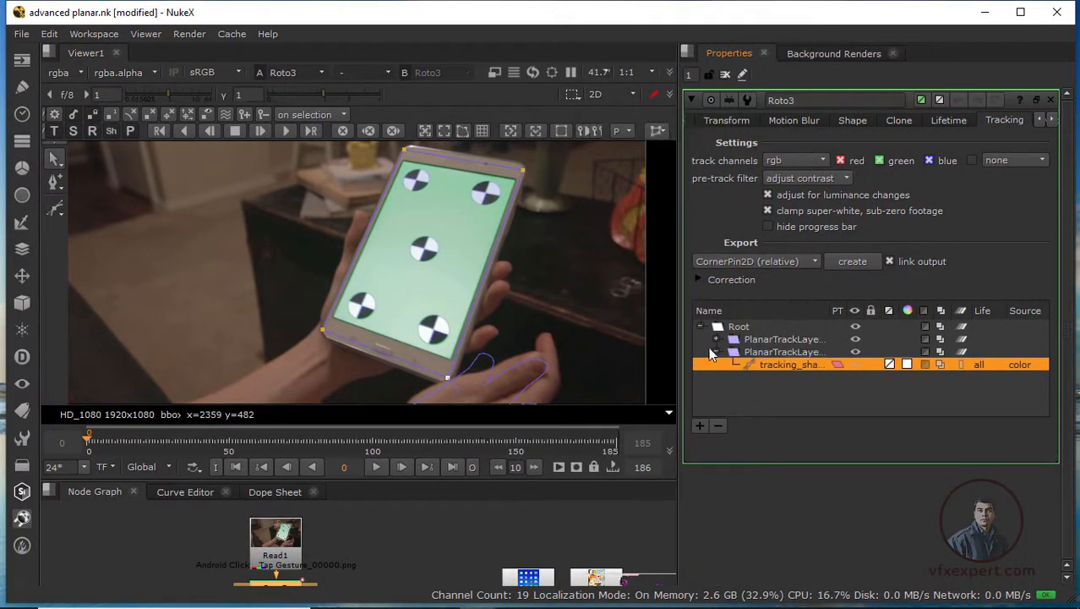
left_click(716, 352)
left_click(763, 354)
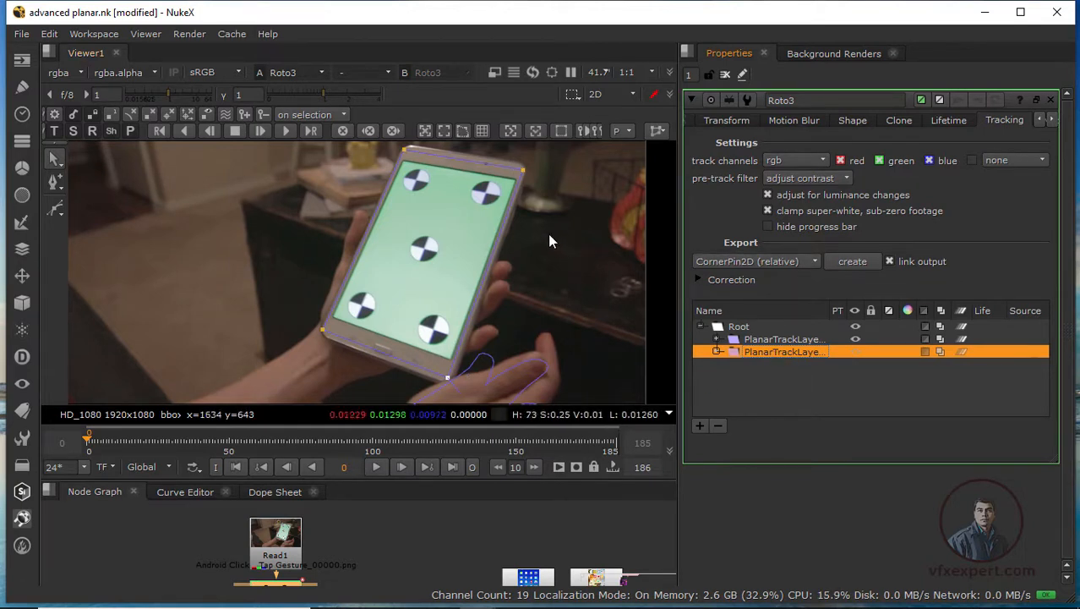
Step: Planar-track the selected tablet layer forward from frame 0 to the end of the clip
left_click(288, 129)
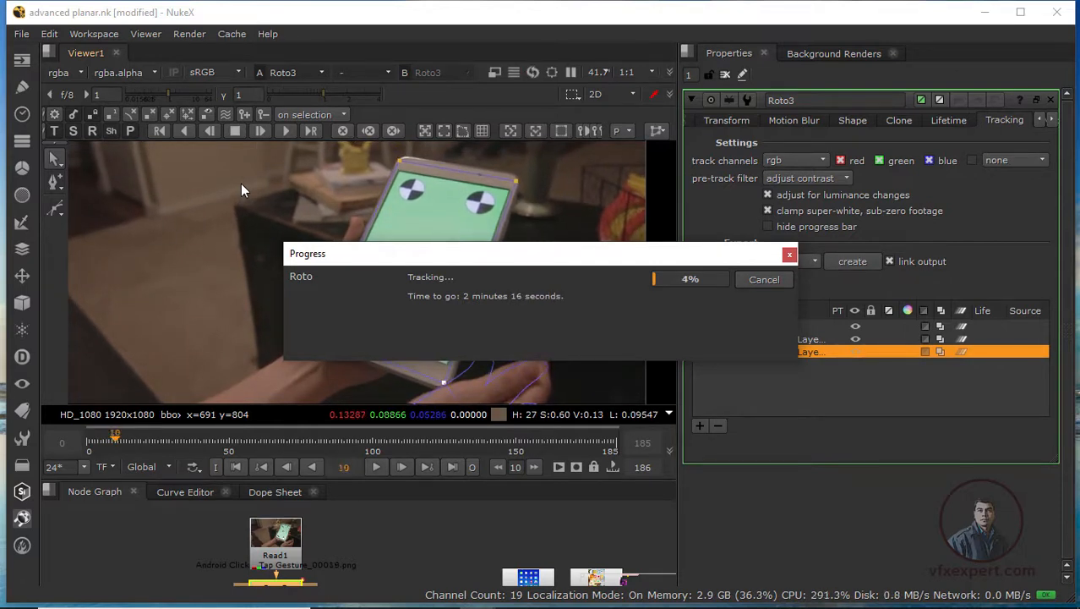
left_click_drag(458, 252, 643, 209)
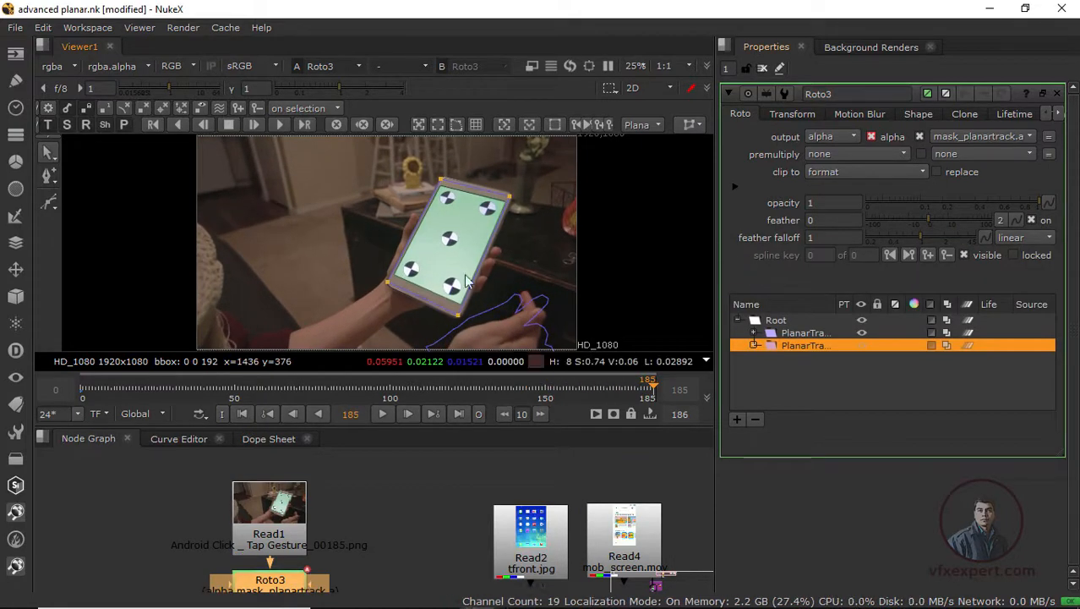
Step: Review the tablet track by scrubbing back from frame 185 to frames 121 and 75, checking the shape against the tablet's edges
scroll(483, 272, "up", 2)
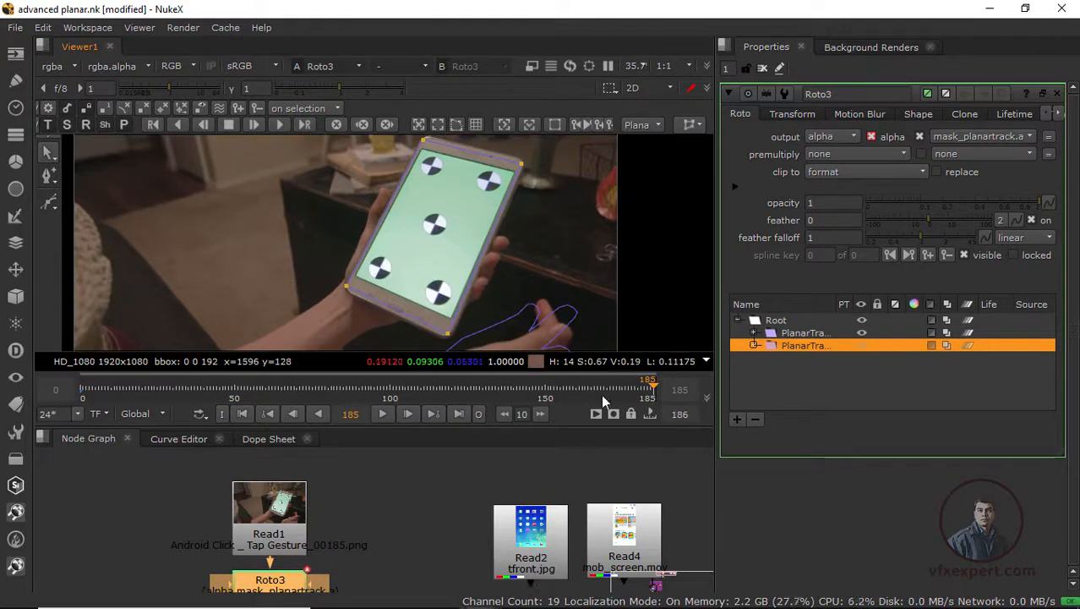
left_click_drag(623, 393, 455, 386)
scroll(512, 233, "down", 1)
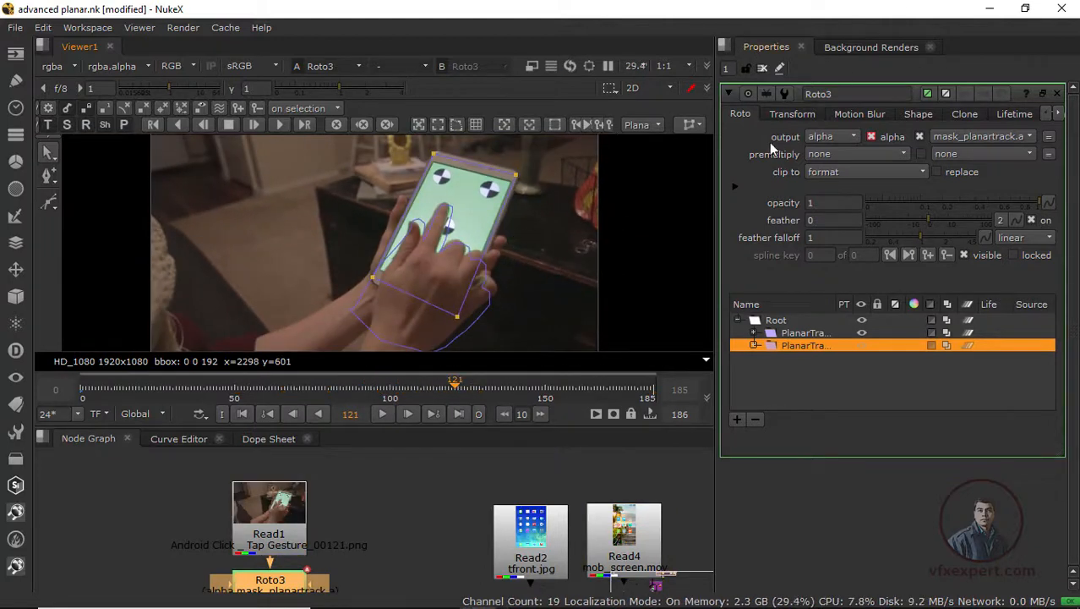
scroll(519, 192, "up", 1)
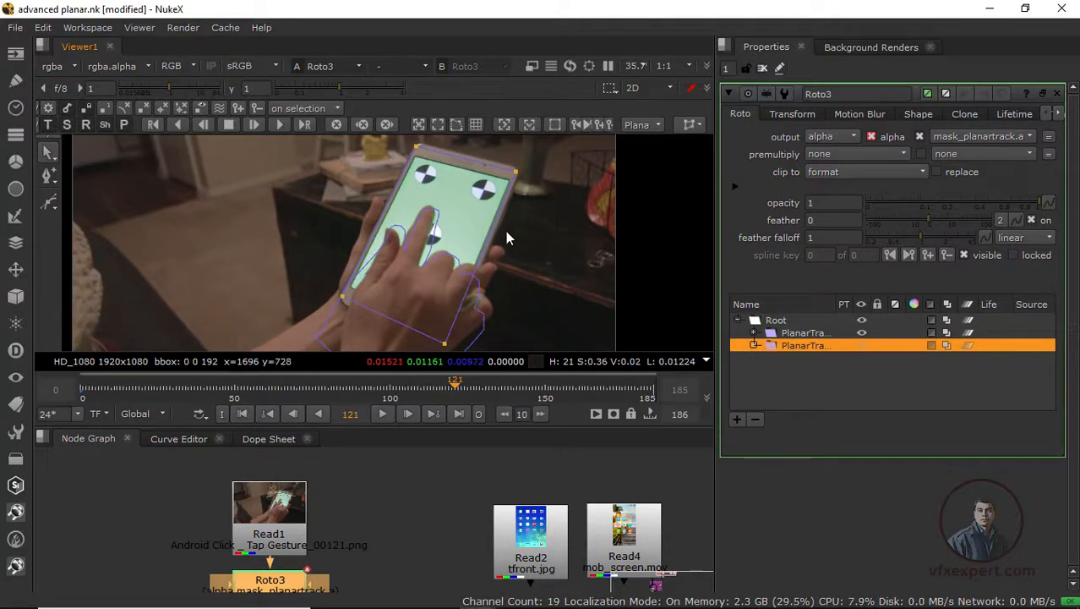
scroll(368, 522, "down", 2)
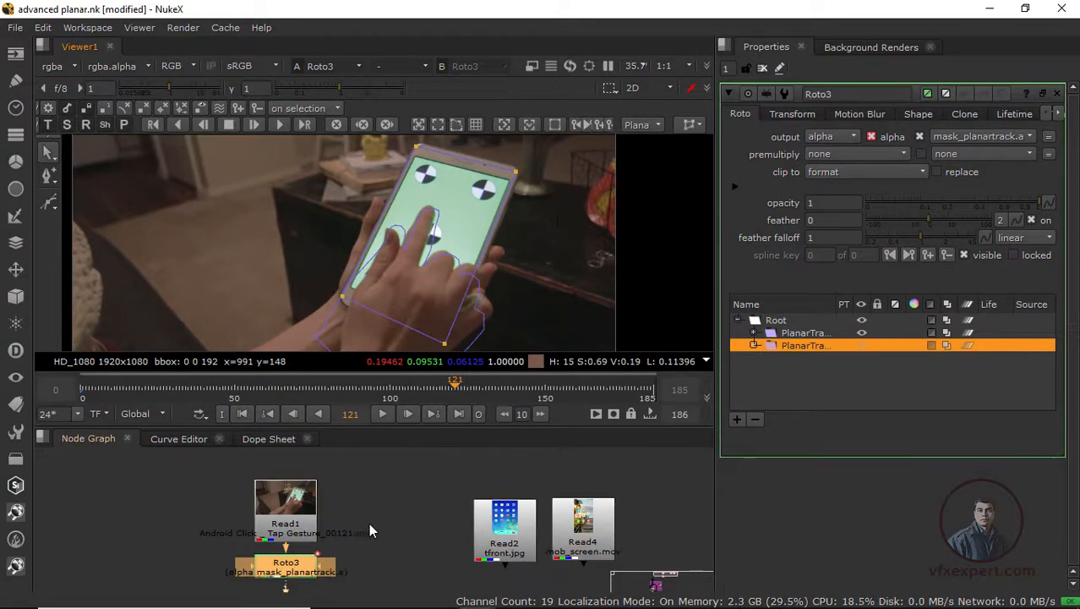
scroll(443, 238, "up", 2)
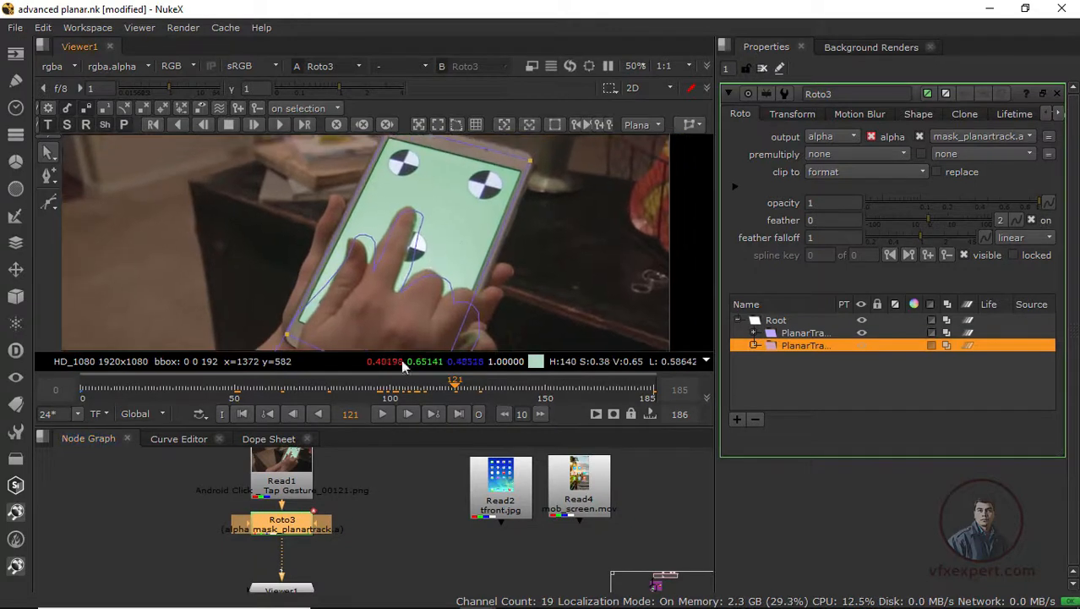
left_click_drag(413, 429, 412, 462)
scroll(438, 221, "down", 1)
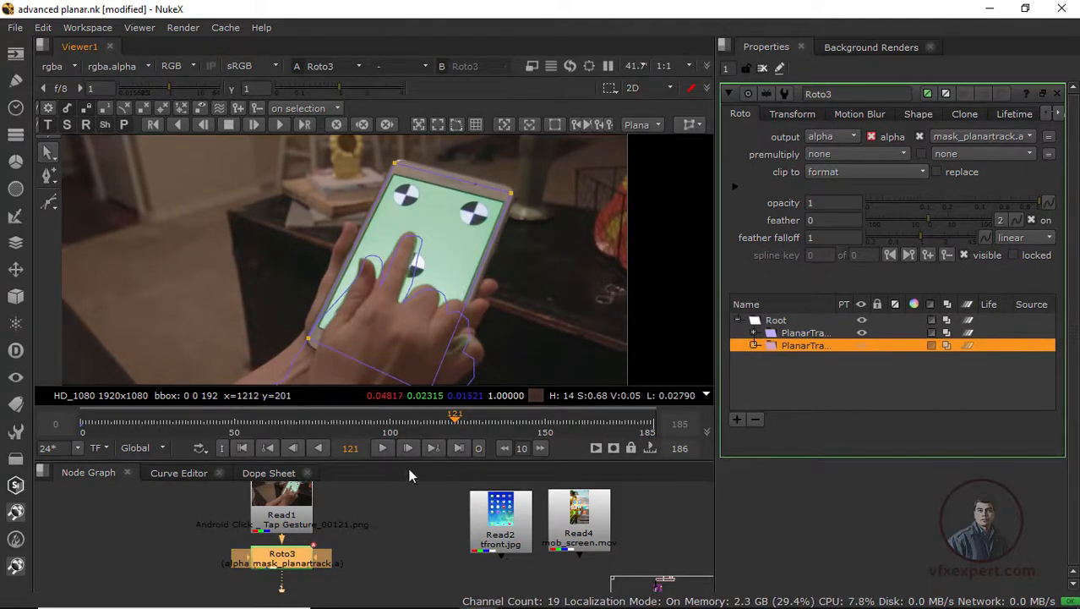
left_click_drag(438, 427, 313, 437)
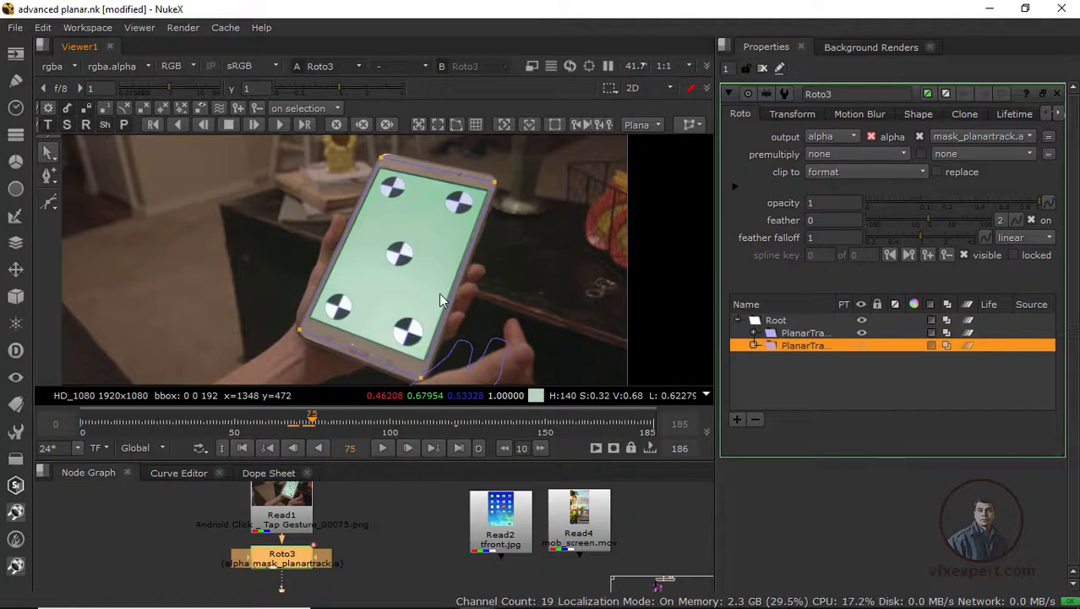
scroll(438, 293, "up", 1)
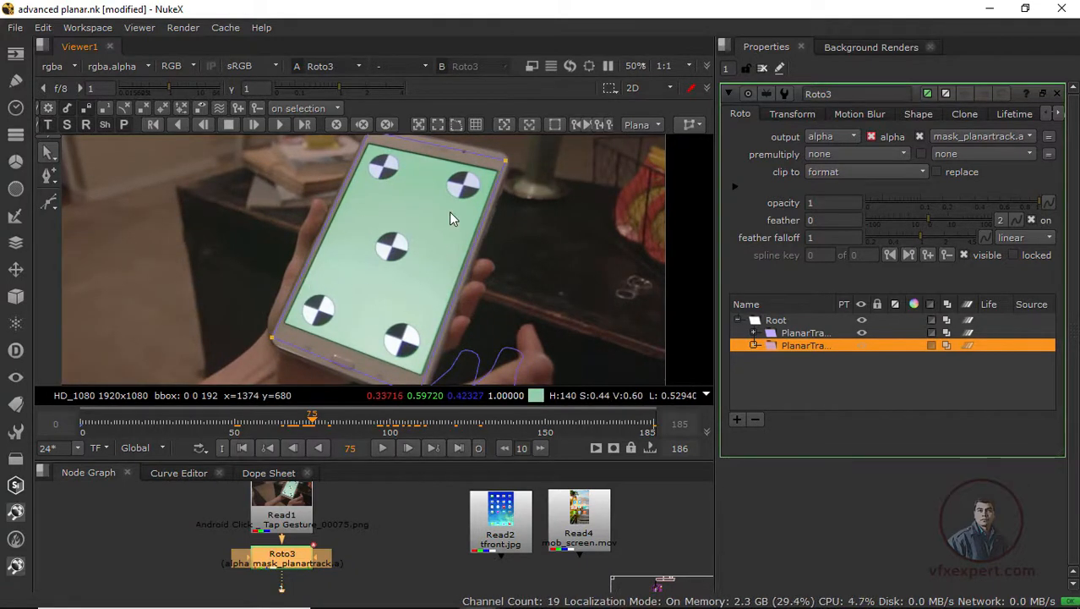
left_click_drag(478, 213, 472, 225)
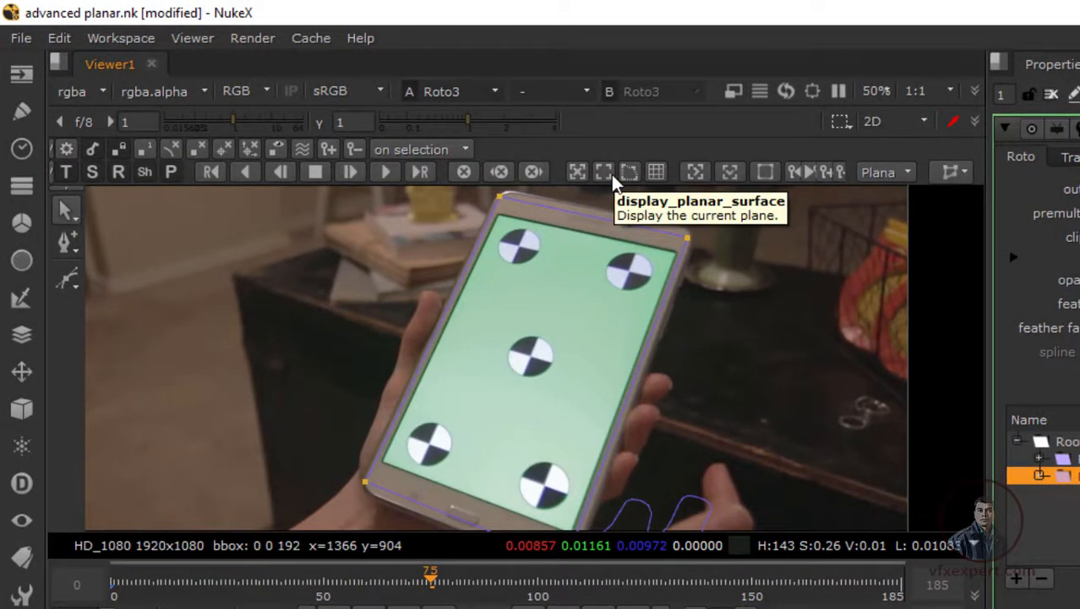
Step: Display the tablet layer's planar surface at frame 75 and enable manual correction of the plane
left_click(603, 174)
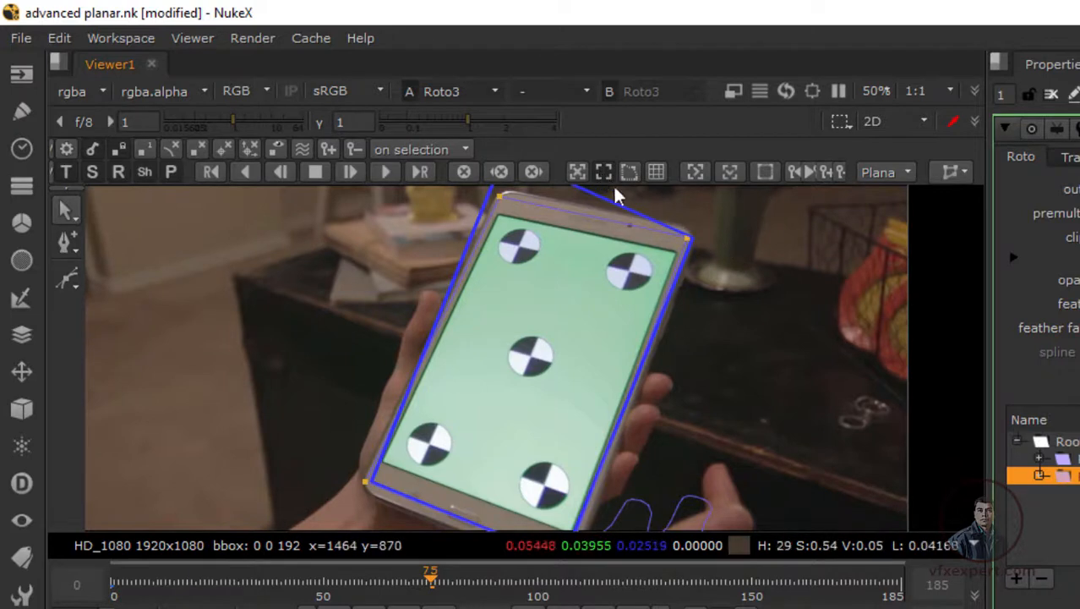
scroll(598, 353, "down", 1)
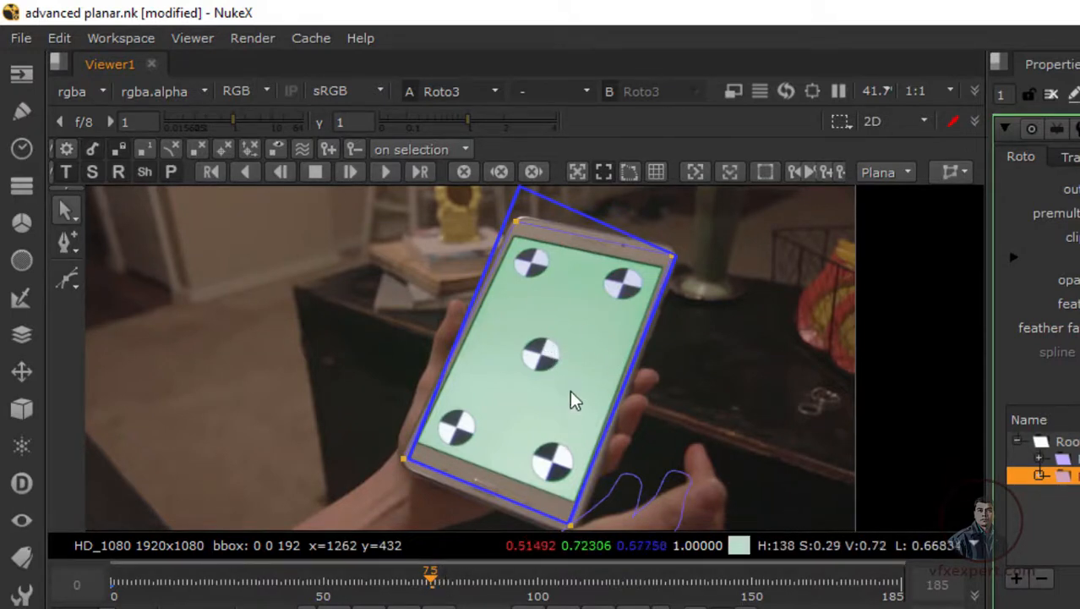
left_click(730, 173)
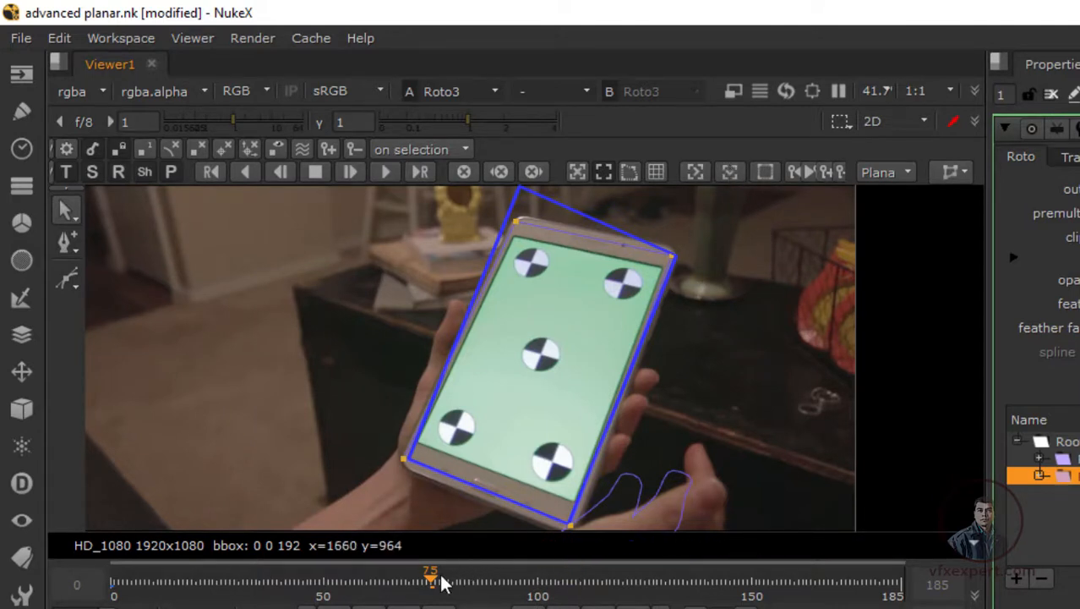
left_click(630, 184)
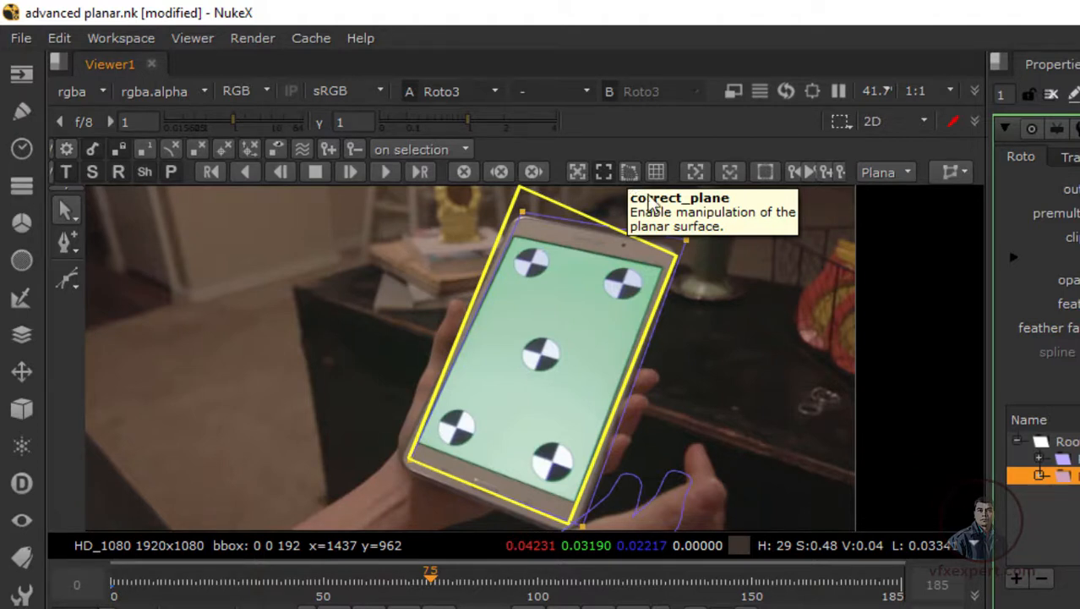
left_click(630, 175)
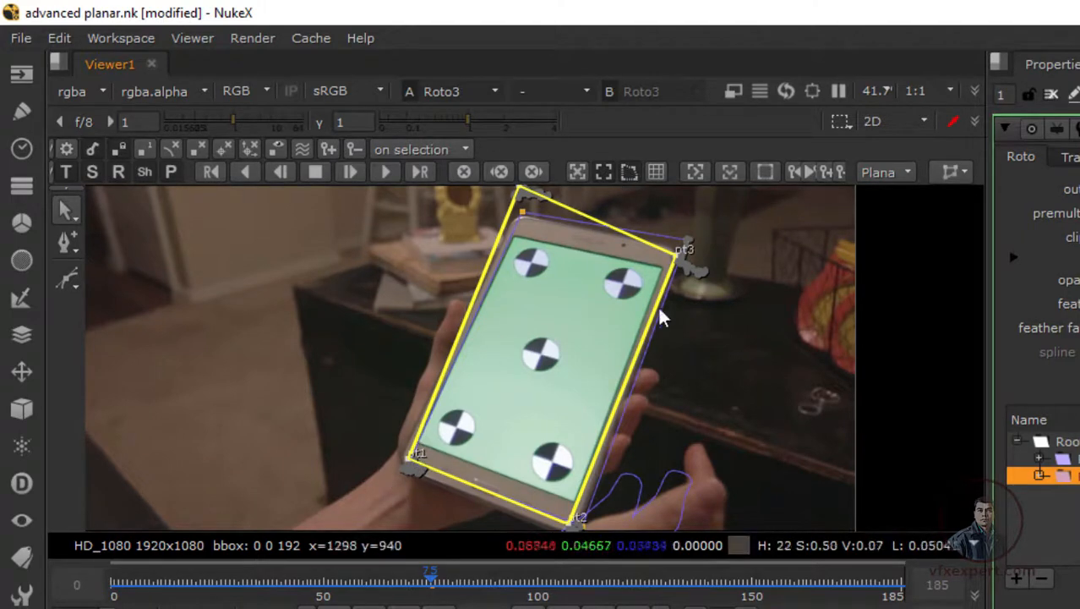
Step: Move the planar surface's upper corners, pt4 and pt3, onto the upper corners of the tablet's green screen at frame 75
scroll(583, 338, "up", 4)
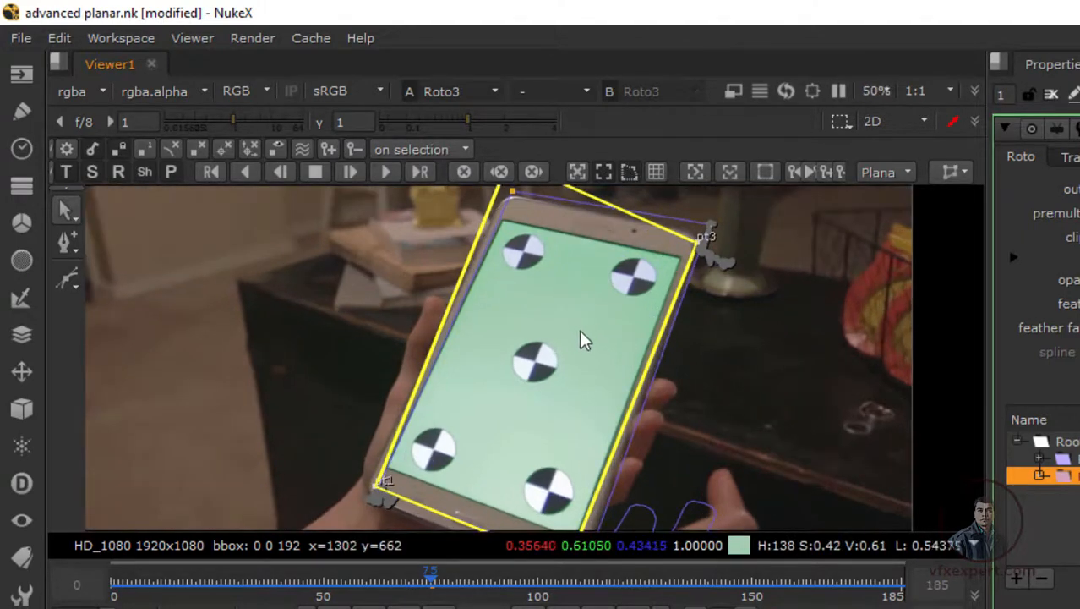
scroll(548, 330, "up", 5)
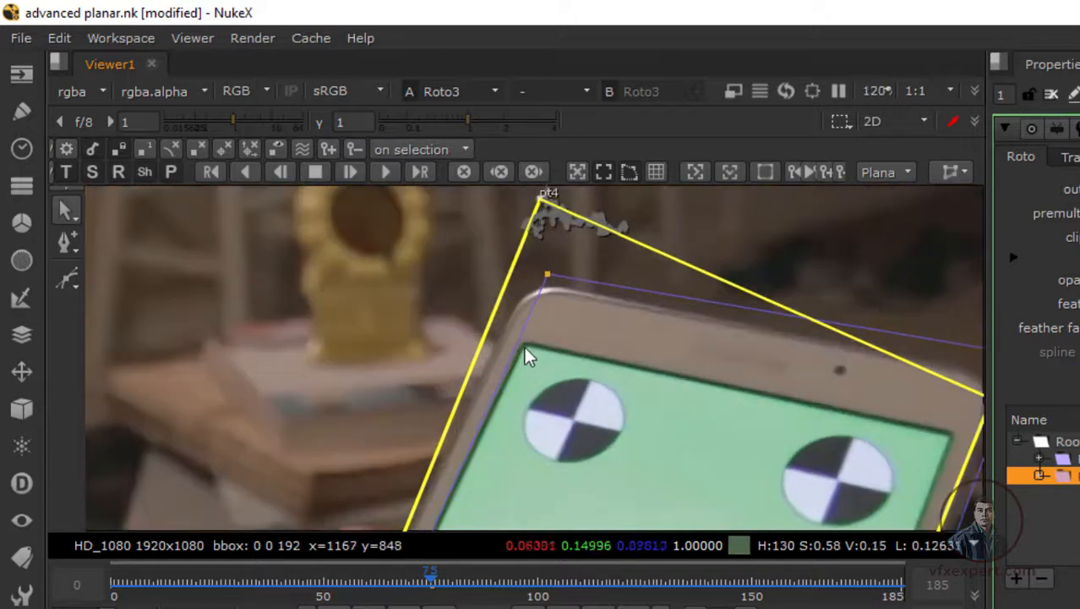
left_click_drag(543, 205, 526, 340)
left_click_drag(715, 422, 447, 316)
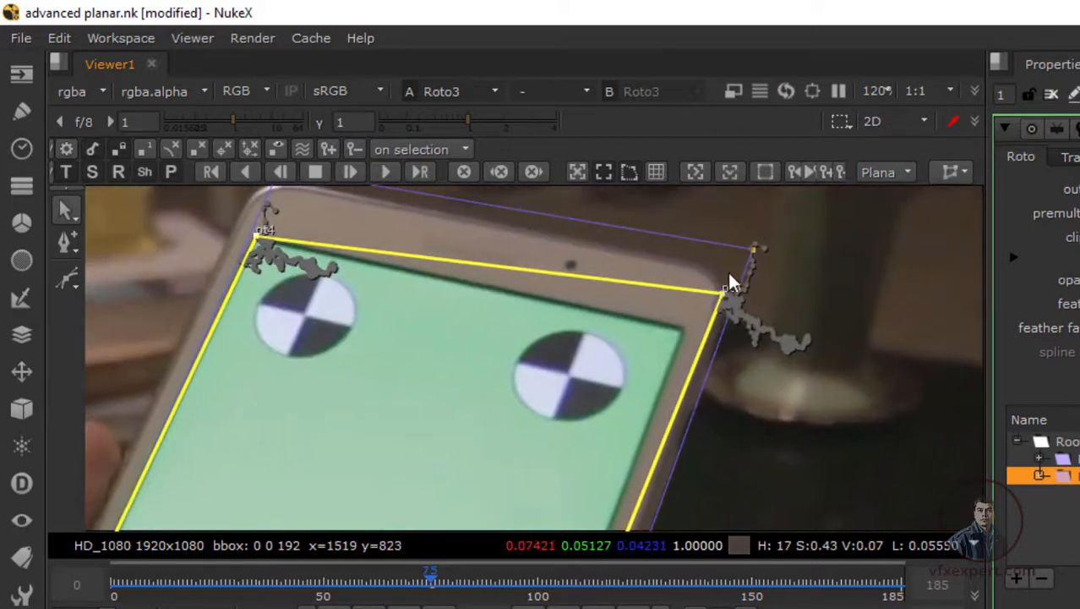
left_click_drag(724, 290, 688, 329)
Step: Move the planar surface's lower corners, pt2 and pt1, onto the lower corners of the tablet's green screen
left_click_drag(684, 497, 827, 195)
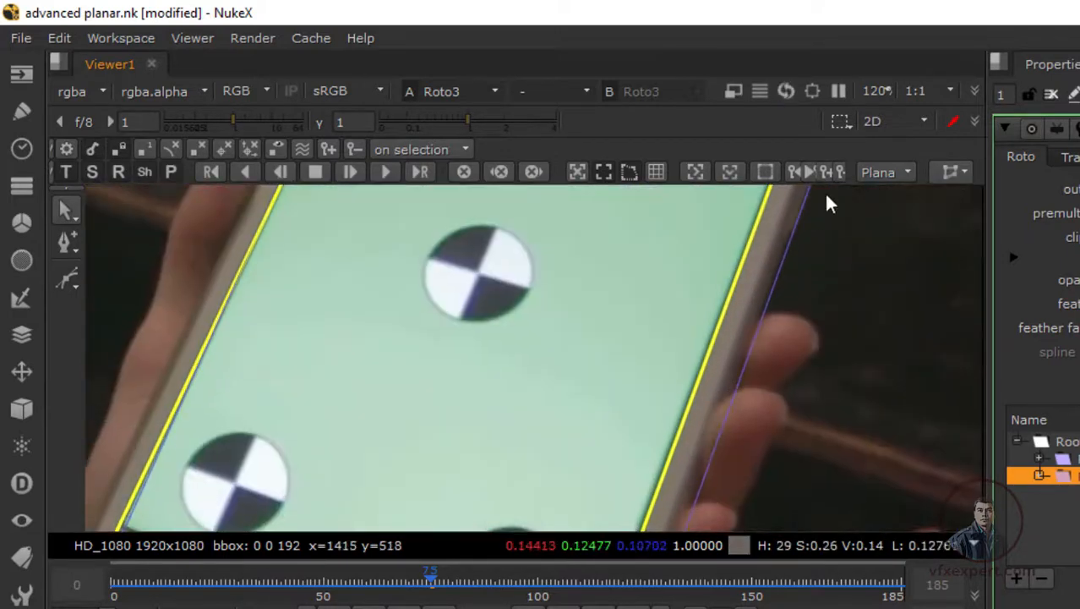
left_click_drag(680, 483, 730, 361)
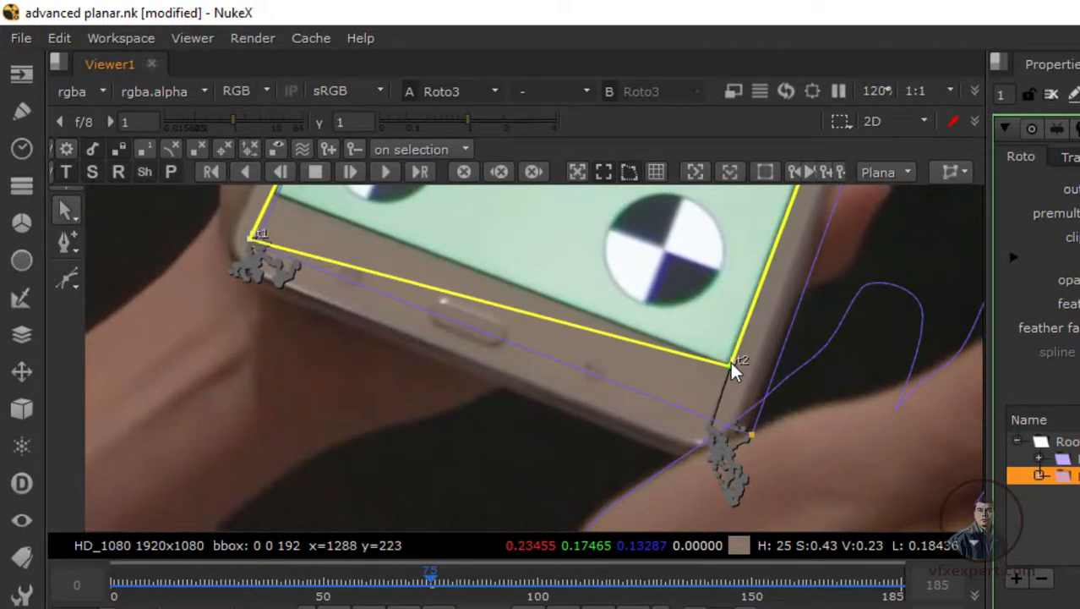
left_click_drag(443, 400, 513, 529)
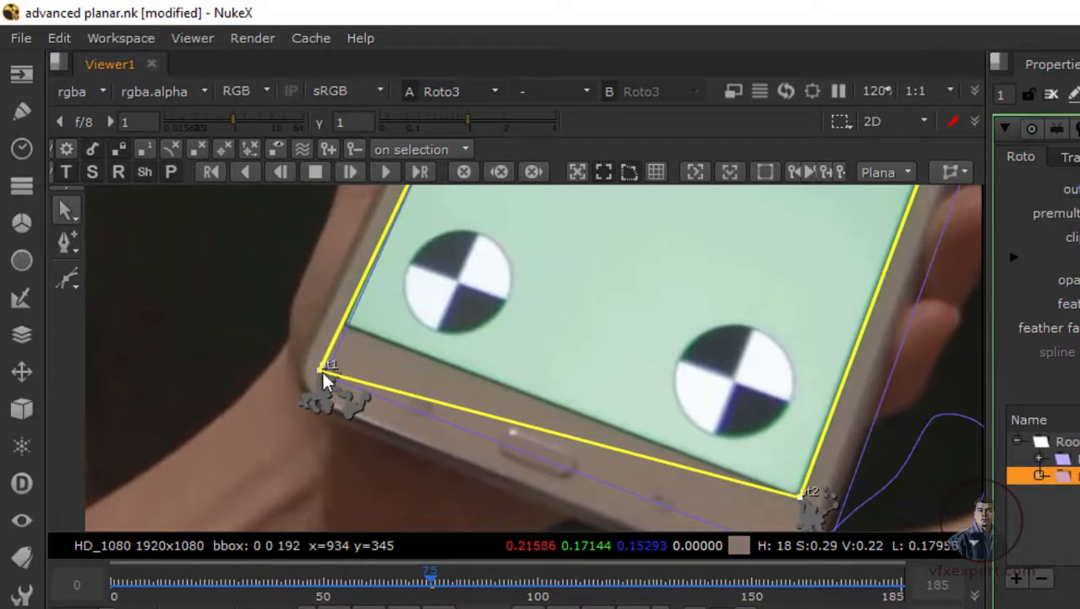
left_click_drag(318, 372, 342, 322)
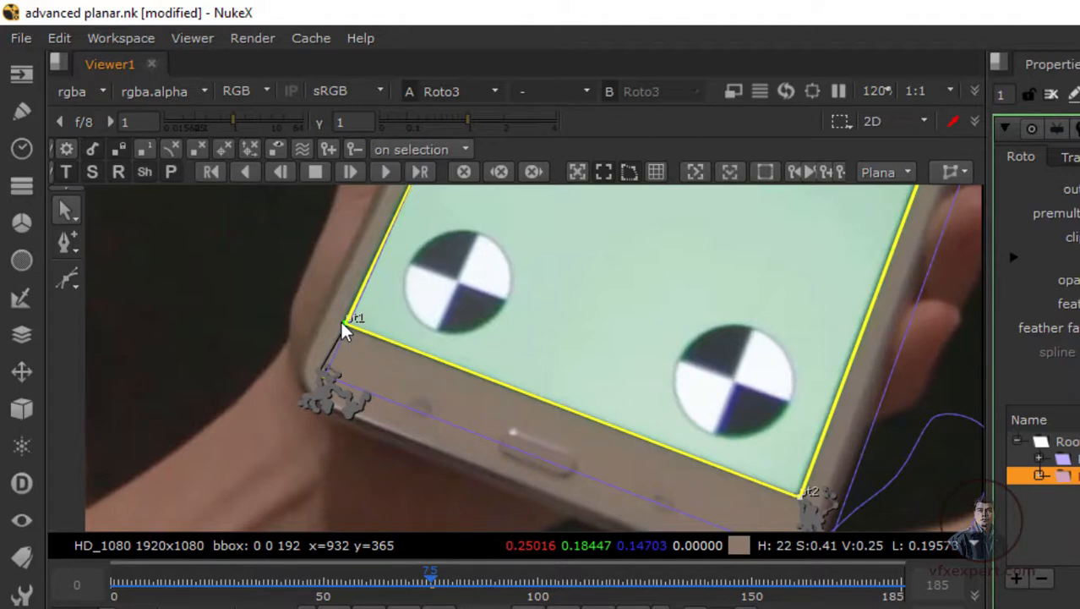
Step: Inspect the planar surface's corners and edges against the tablet's green screen at frame 75
scroll(596, 321, "down", 1)
left_click_drag(595, 321, 596, 388)
scroll(740, 341, "down", 1)
left_click_drag(744, 342, 651, 454)
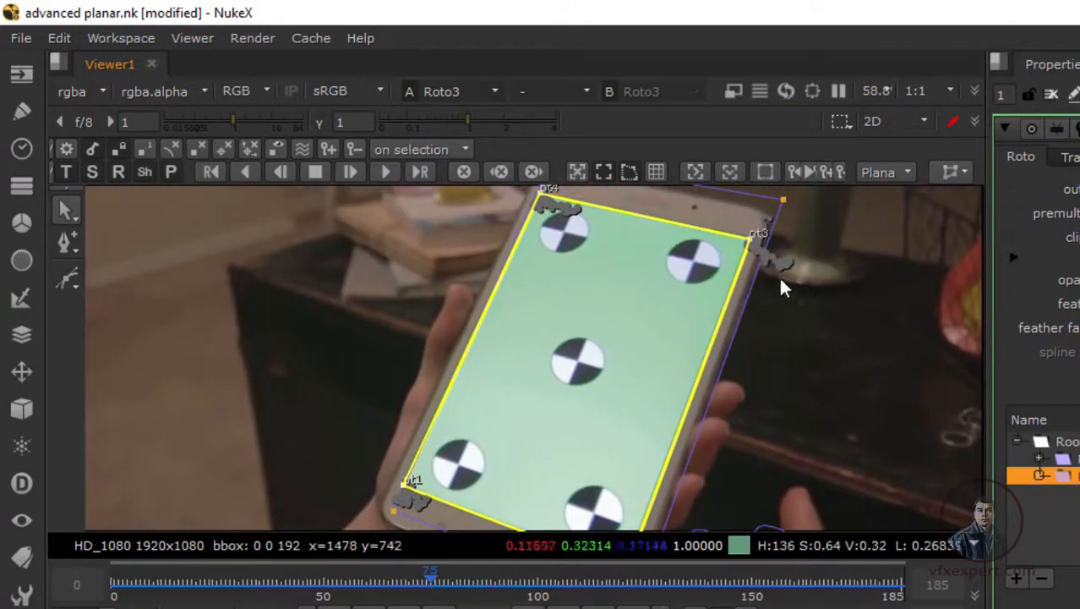
scroll(668, 270, "up", 1)
left_click_drag(667, 271, 716, 345)
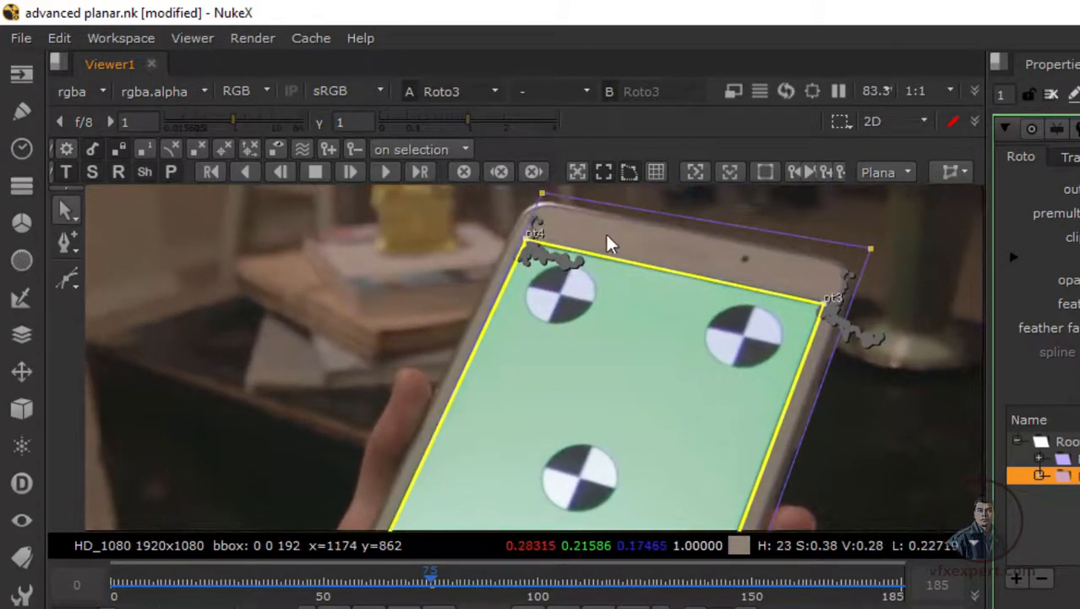
scroll(531, 244, "up", 1)
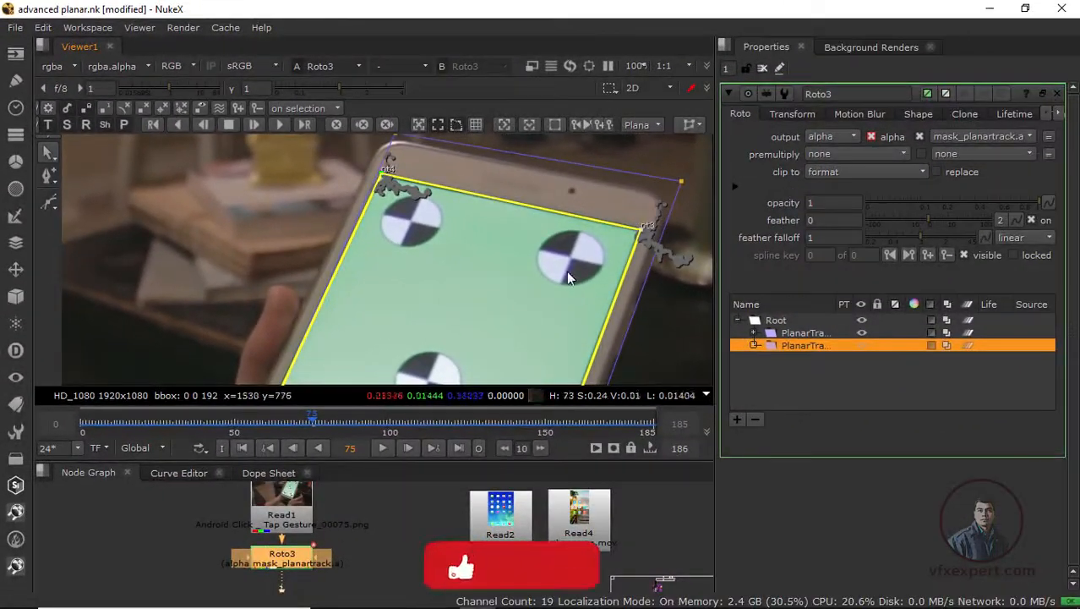
scroll(558, 279, "down", 2)
left_click_drag(525, 272, 526, 231)
scroll(526, 232, "down", 2)
left_click_drag(531, 273, 521, 272)
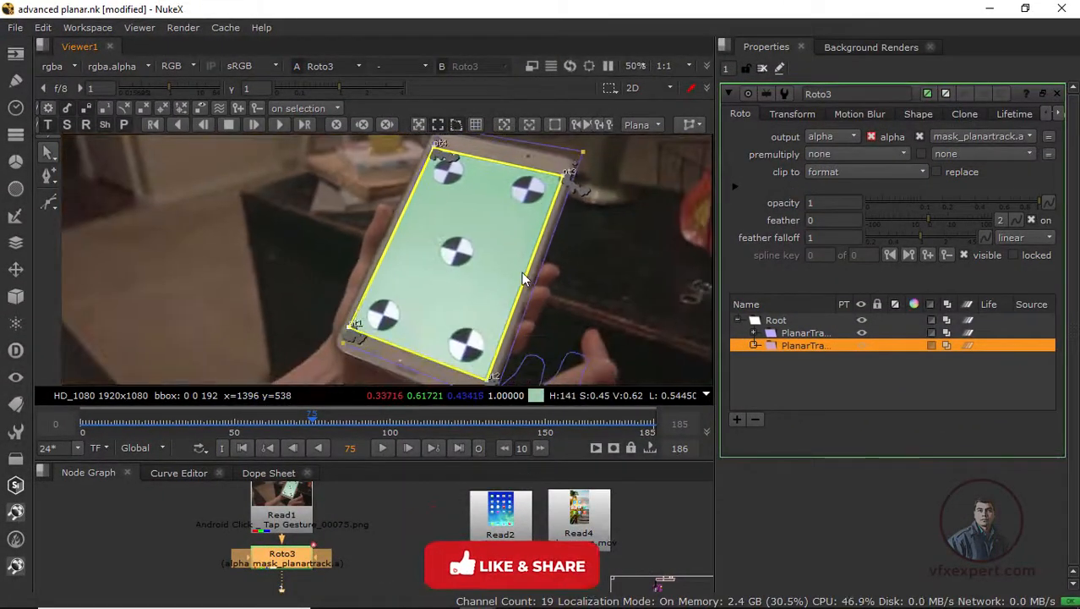
Step: Enlarge the viewer and overlay the planar grid on the tablet
left_click_drag(527, 462, 527, 522)
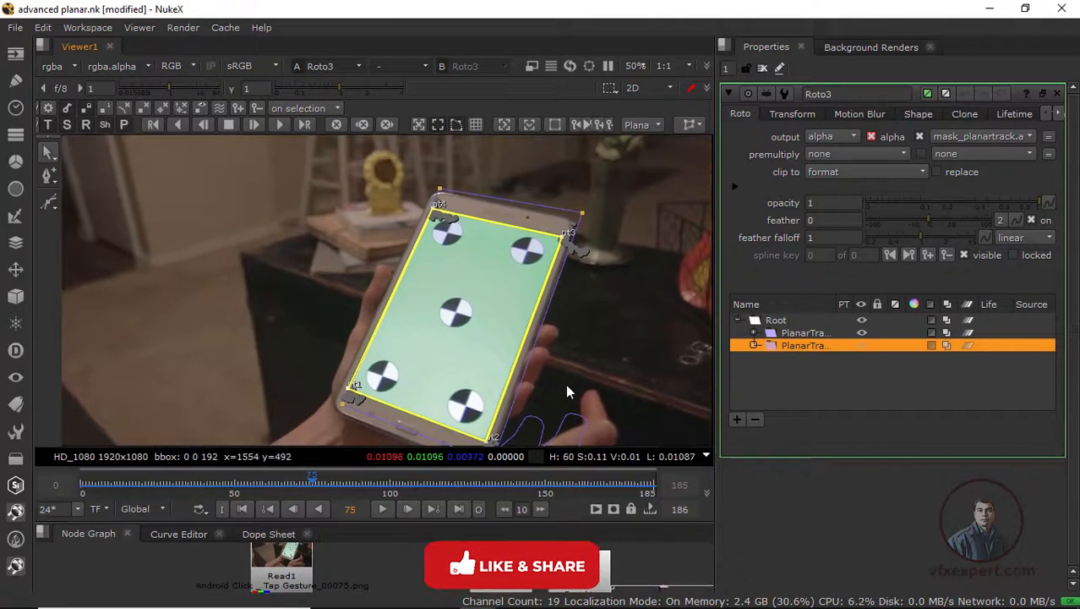
scroll(567, 385, "up", 1)
left_click_drag(563, 348, 558, 331)
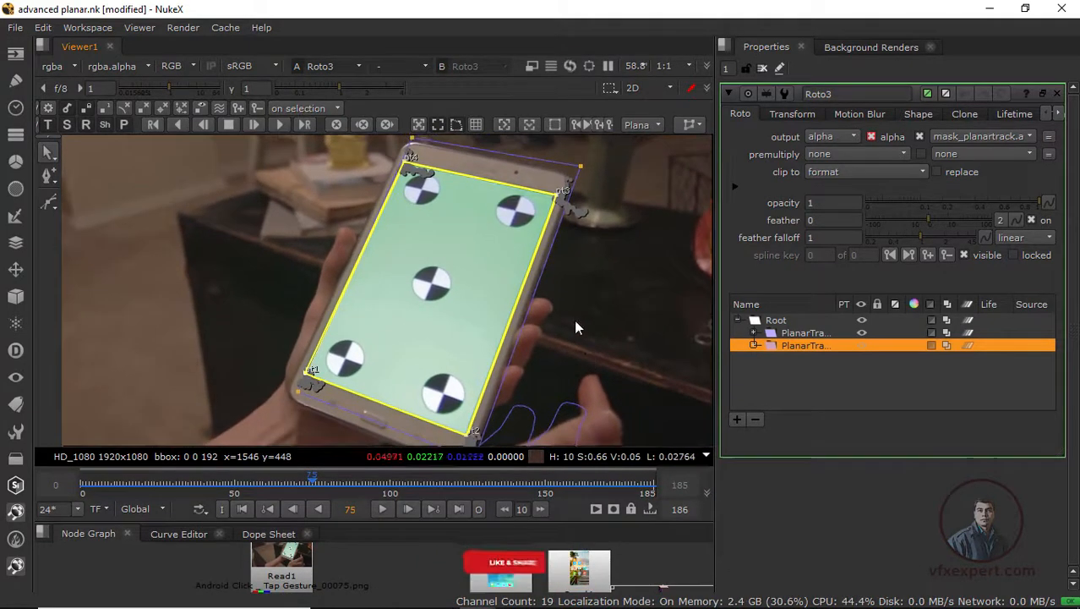
left_click(477, 125)
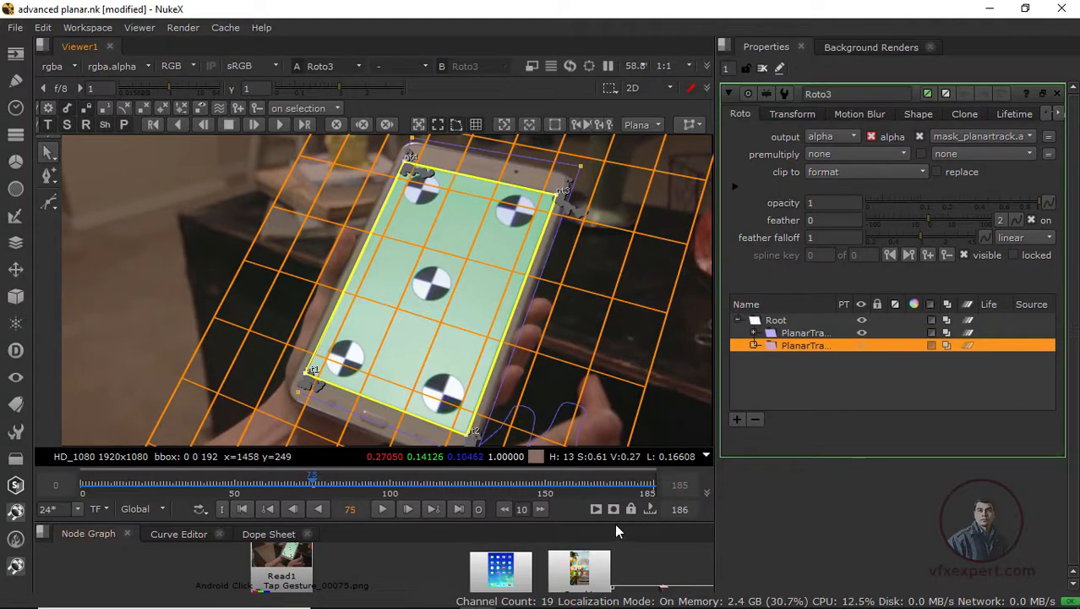
left_click_drag(616, 523, 615, 541)
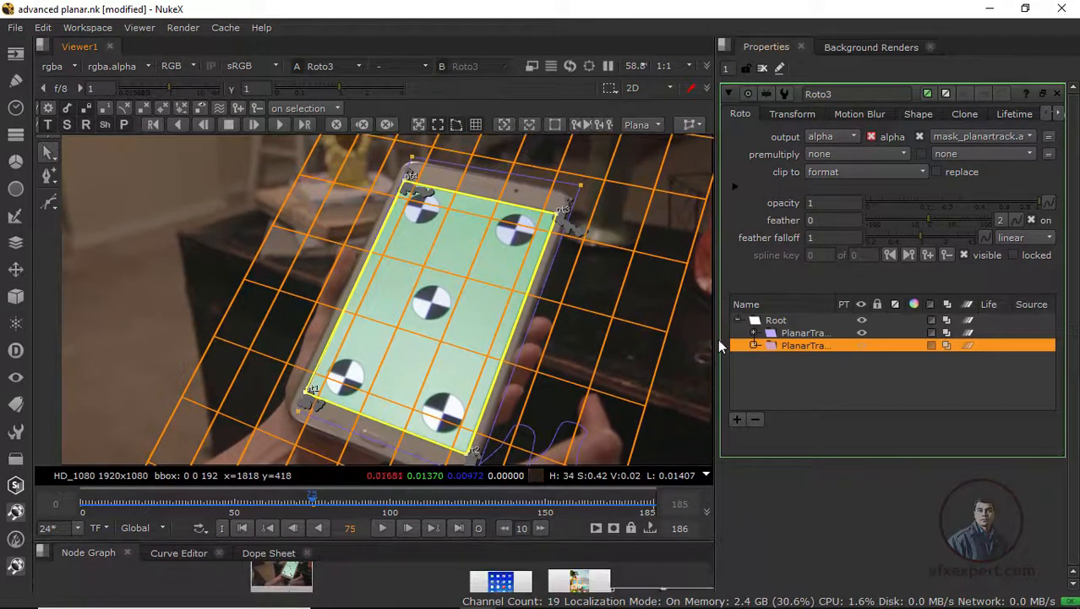
left_click_drag(716, 338, 783, 338)
scroll(514, 317, "up", 2)
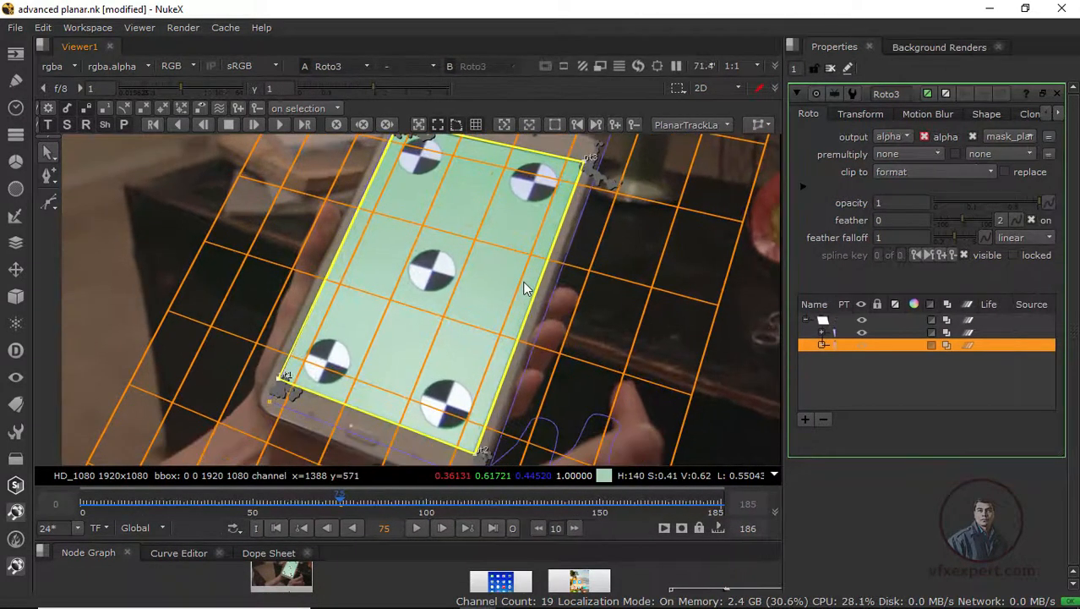
Step: Nudge the planar surface's pt4 corner slightly outward to align the grid with the green screen's upper-left corner
left_click_drag(528, 226, 564, 295)
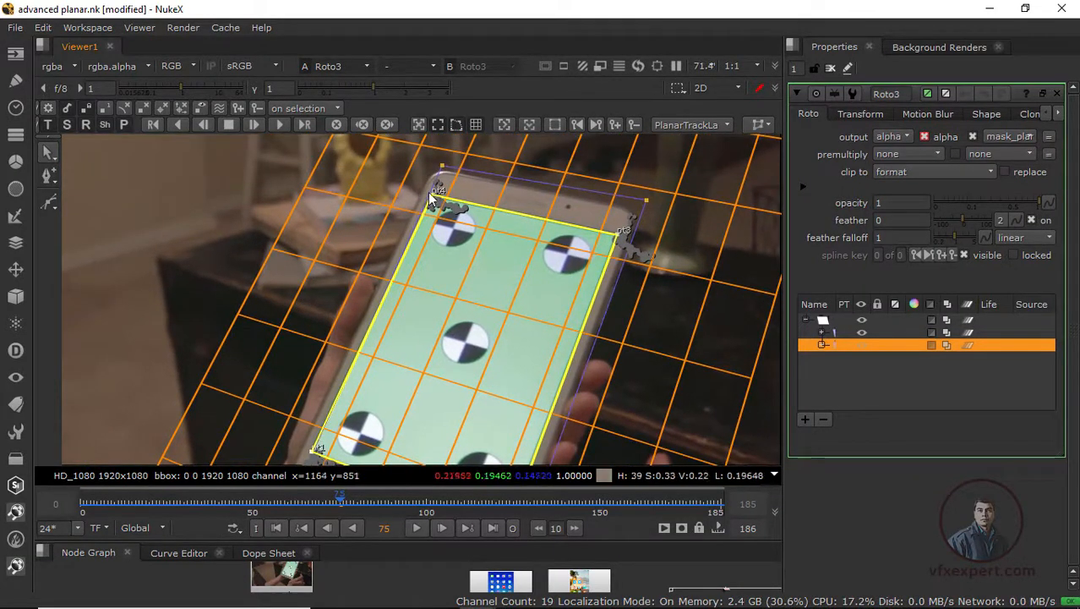
left_click_drag(431, 192, 428, 193)
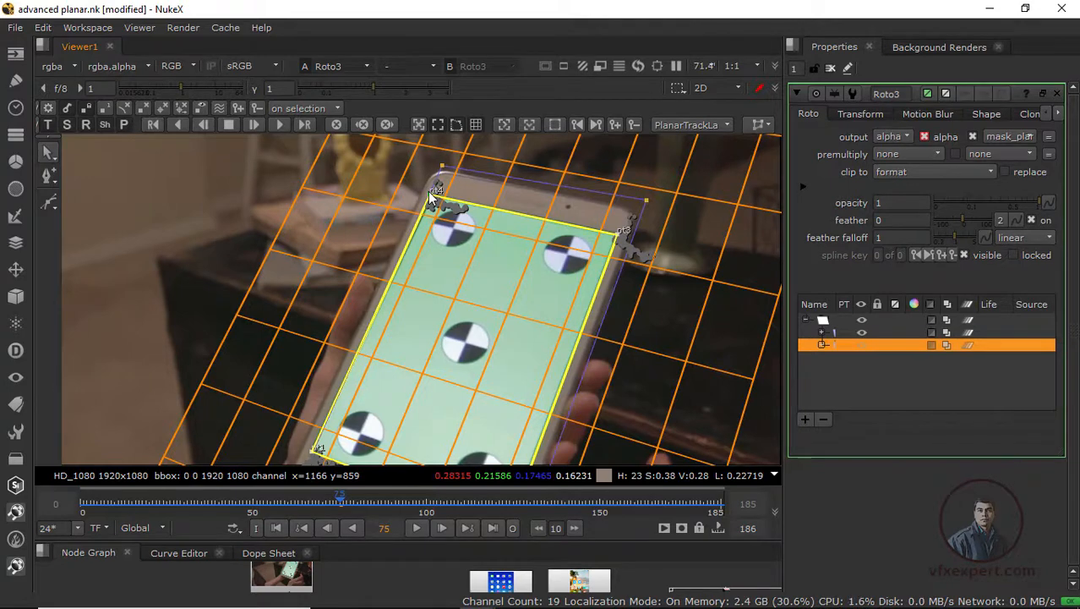
left_click_drag(620, 343, 625, 260)
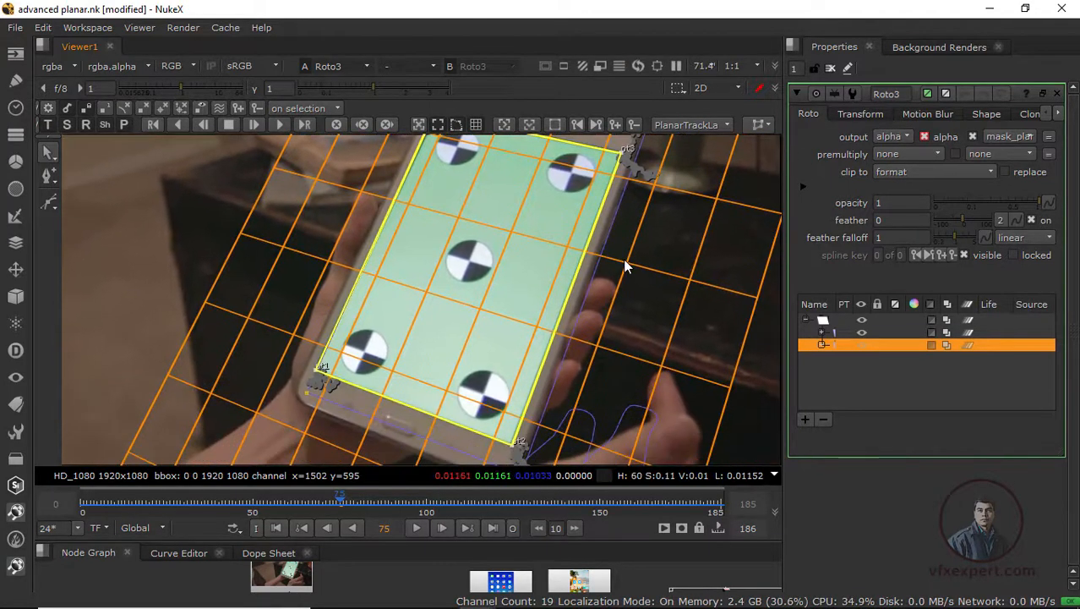
Step: Hide the planar grid and turn off planar surface corner correction, leaving only the surface outline over the tablet
scroll(573, 363, "down", 3)
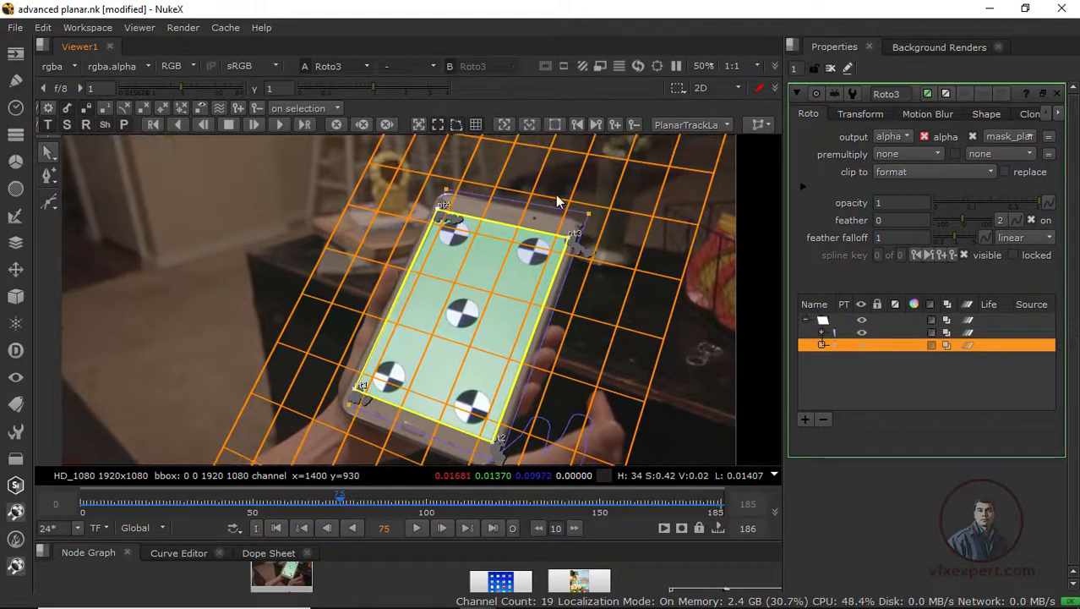
left_click(476, 125)
scroll(517, 265, "up", 1)
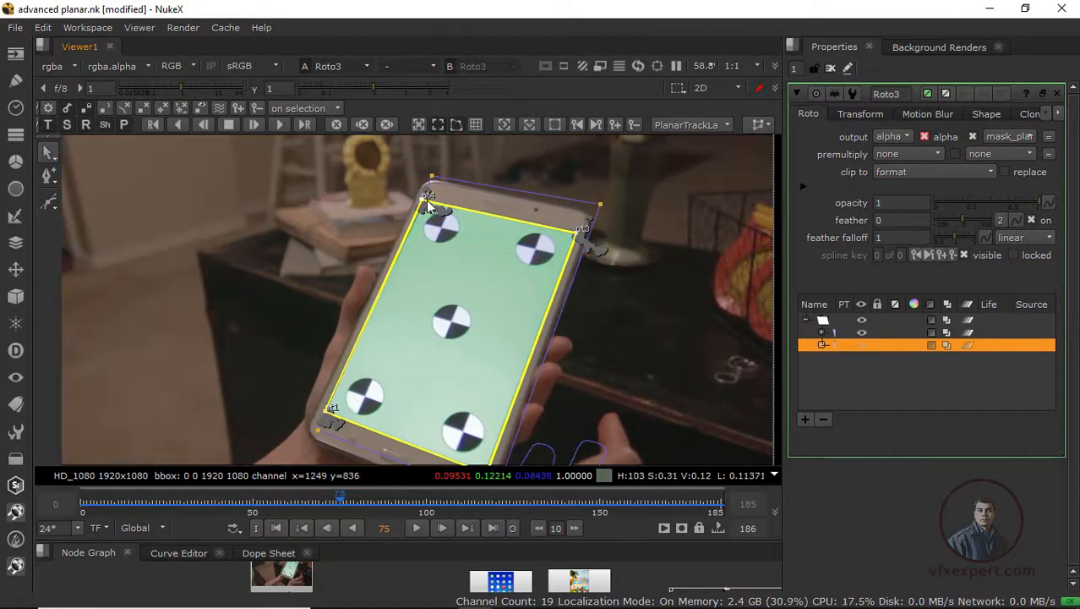
left_click(456, 124)
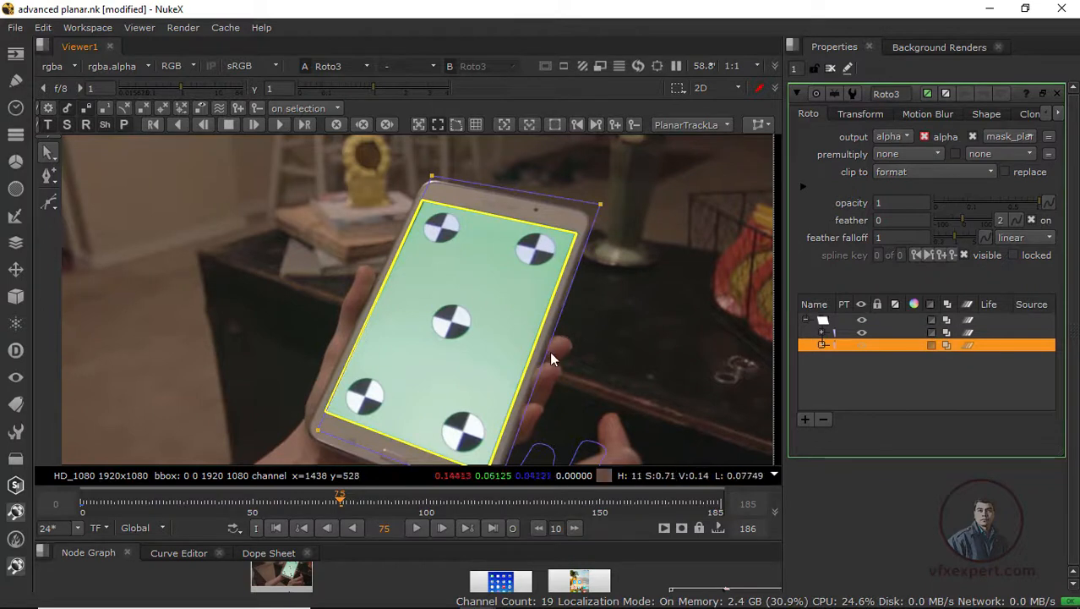
Step: Play the shot from frame 0 to frame 139 to check how the planar surface follows the tablet's green screen
left_click_drag(551, 352, 517, 322)
left_click(276, 528)
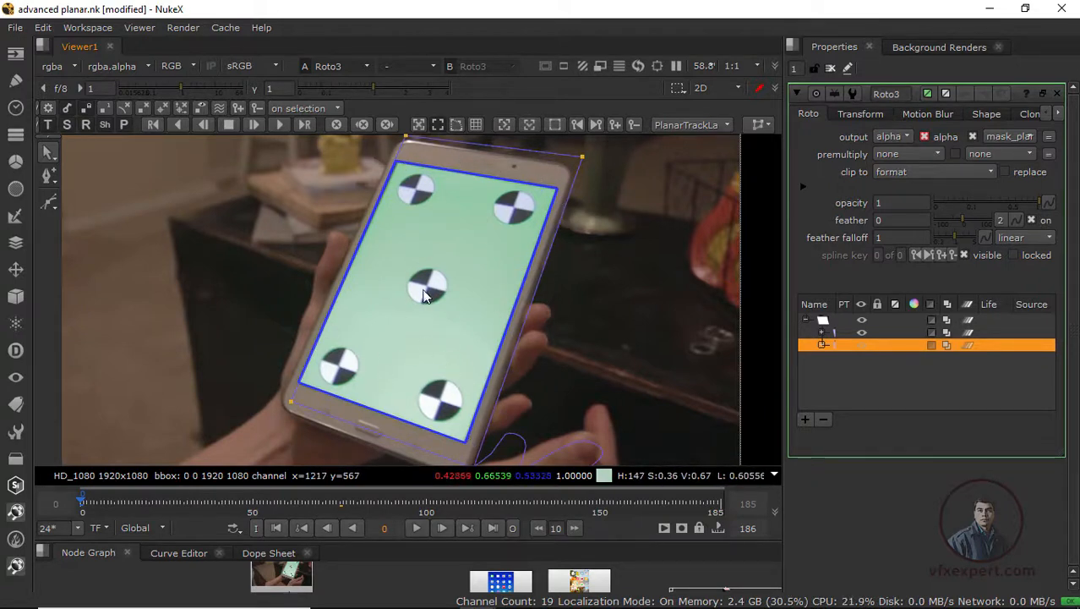
left_click(416, 528)
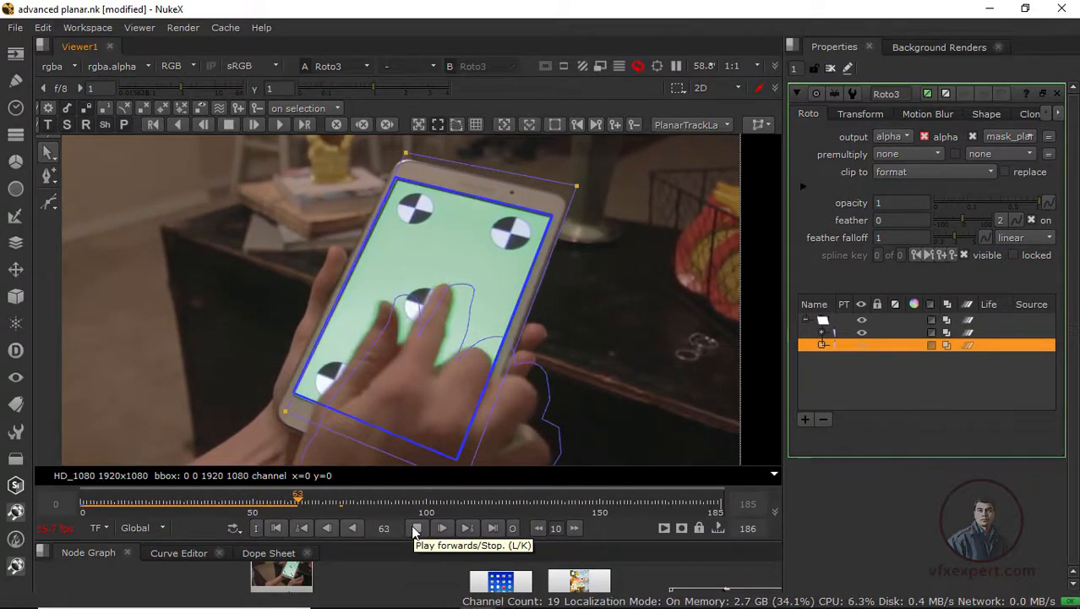
left_click(416, 530)
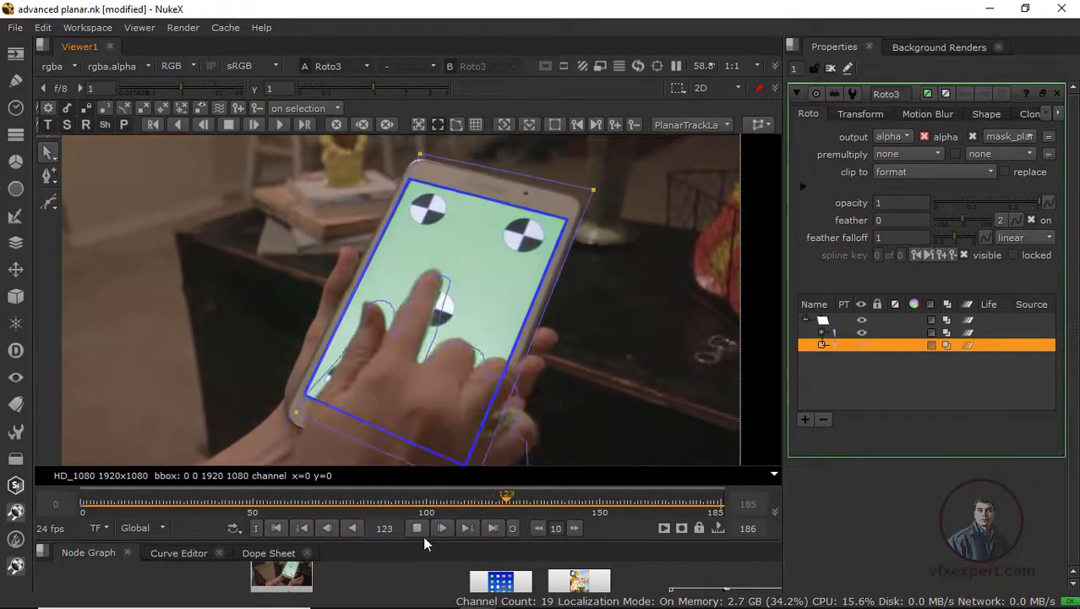
left_click(417, 527)
Step: Examine the green screen's upper-left corner up close while scrubbing from frame 139 back to frame 15
scroll(596, 237, "up", 2)
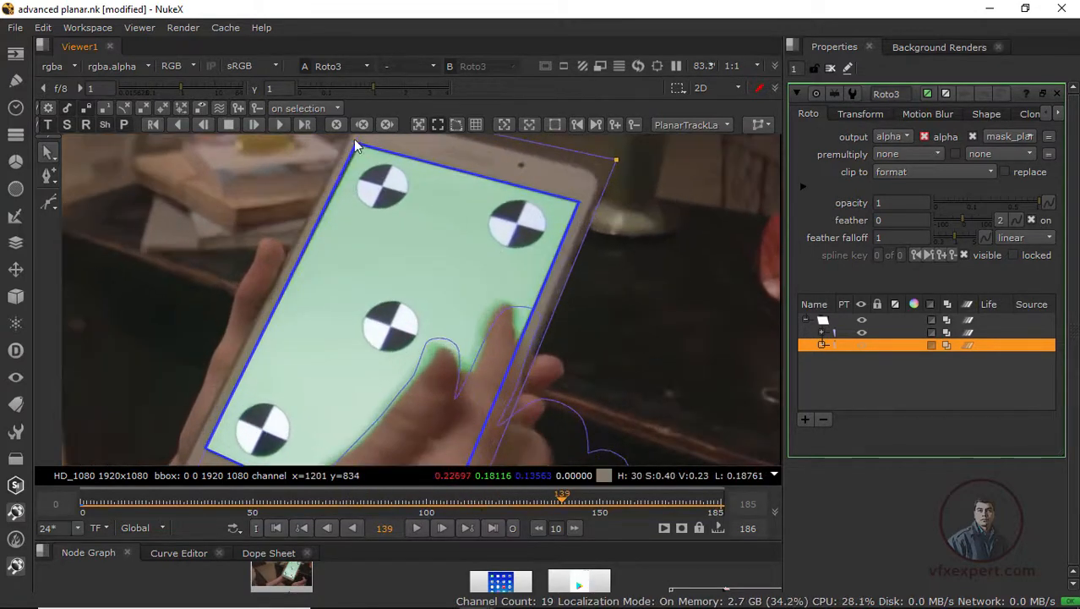
scroll(404, 161, "up", 5)
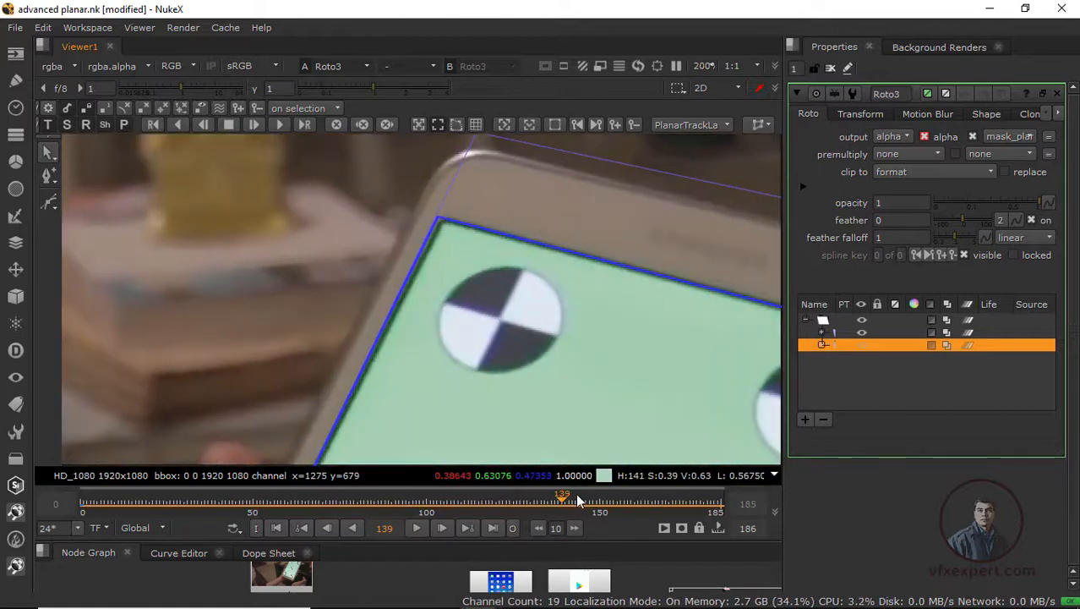
left_click_drag(551, 497, 131, 501)
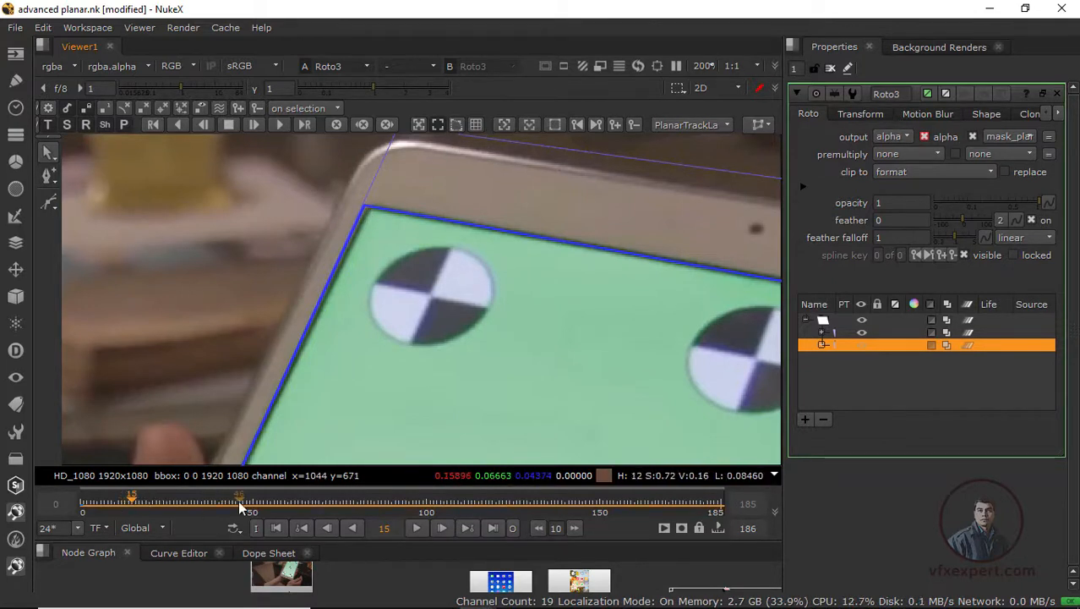
Step: Re-enable plane correction, return to frame 75 and nudge the pt4 corner onto the green screen's upper-left corner
left_click(453, 126)
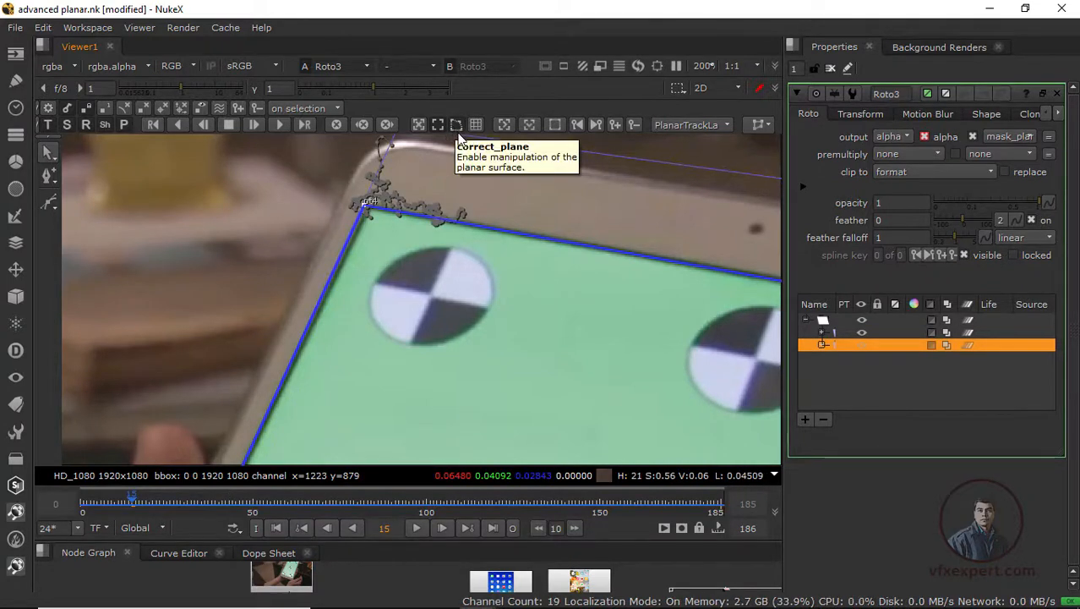
left_click(503, 125)
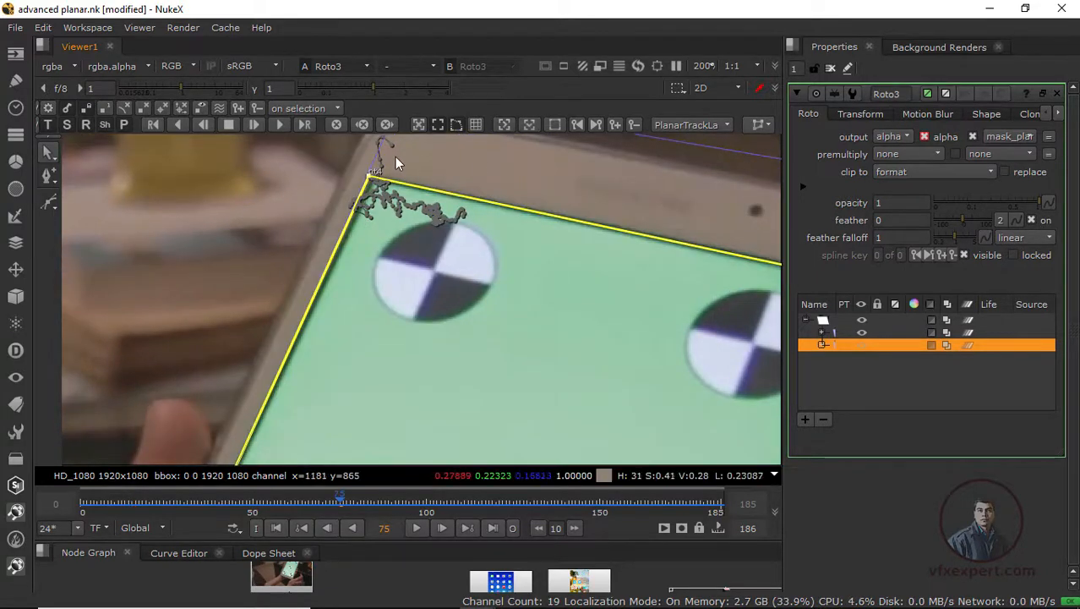
scroll(344, 205, "up", 2)
left_click_drag(343, 198, 354, 200)
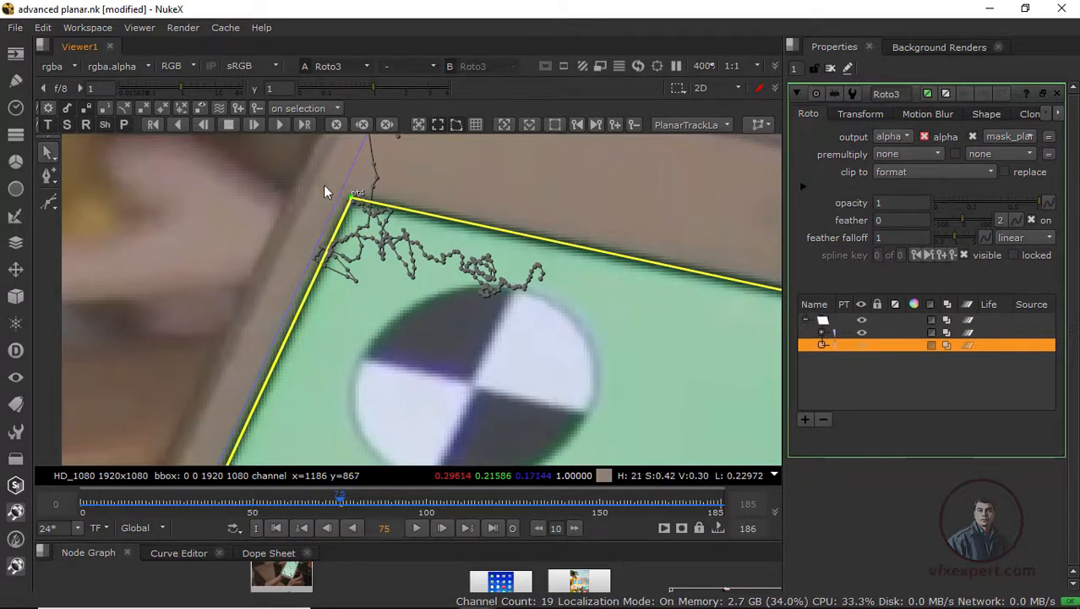
Step: Examine the planar surface's edges and remaining corners against the green screen around frame 69
scroll(397, 215, "down", 2)
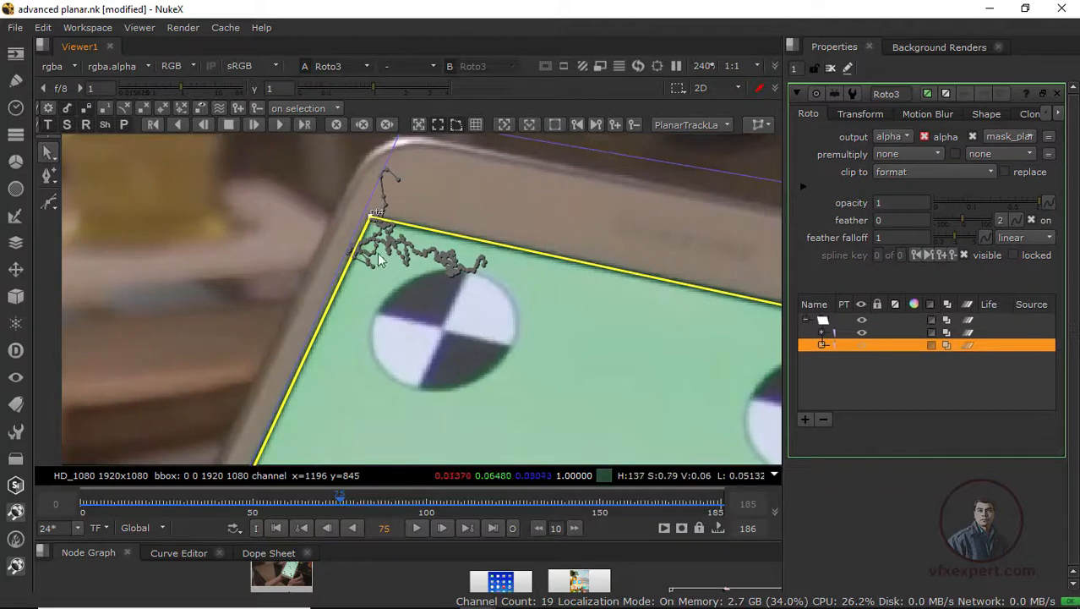
left_click_drag(344, 498, 320, 499)
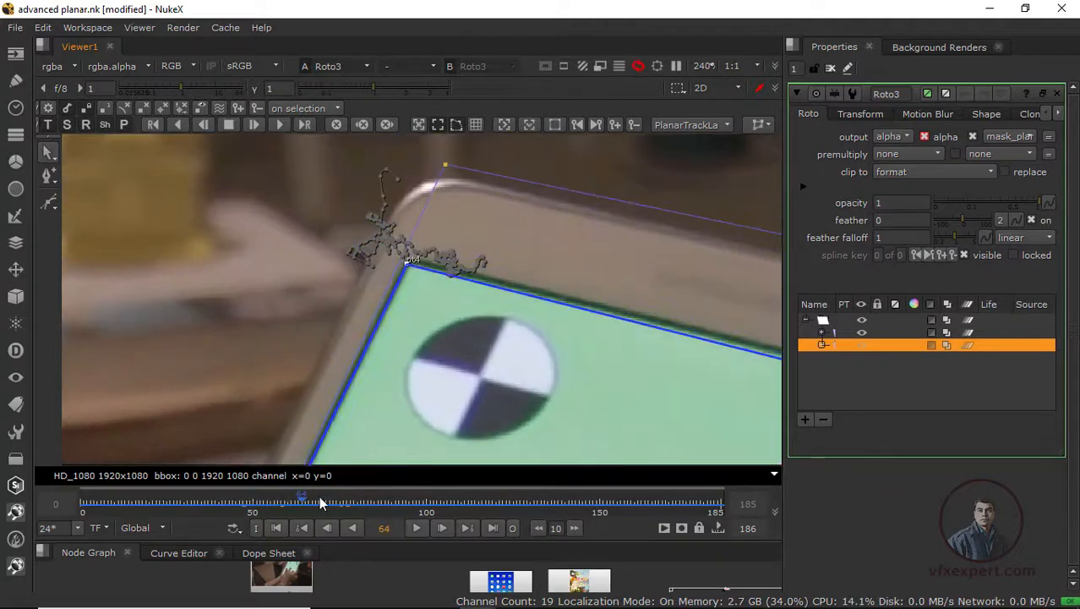
scroll(416, 369, "down", 3)
scroll(469, 379, "down", 3)
left_click_drag(568, 393, 464, 210)
scroll(511, 338, "up", 2)
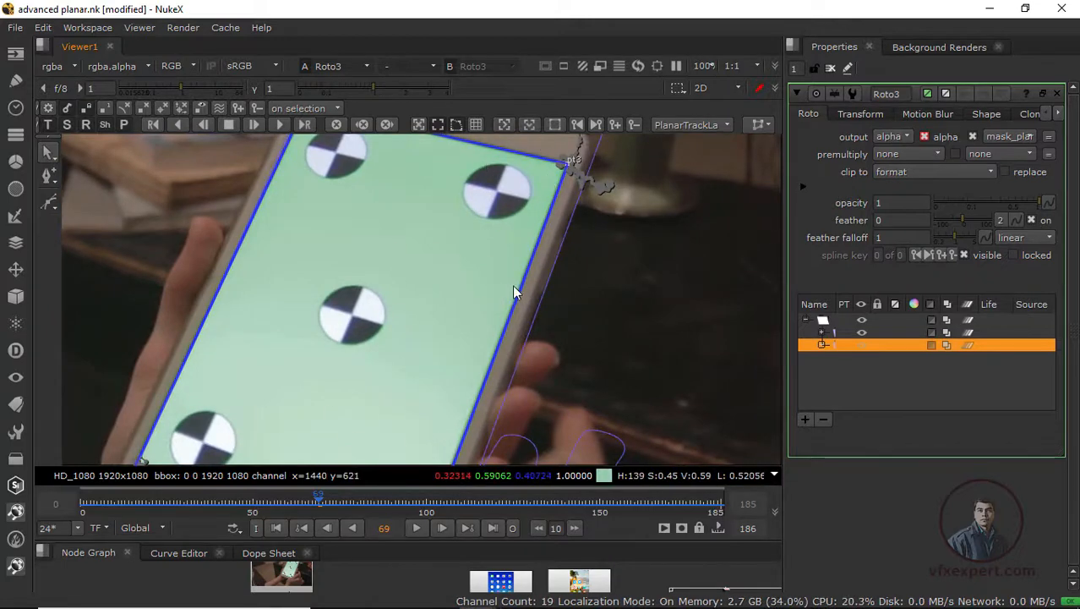
scroll(514, 292, "down", 3)
scroll(390, 345, "up", 3)
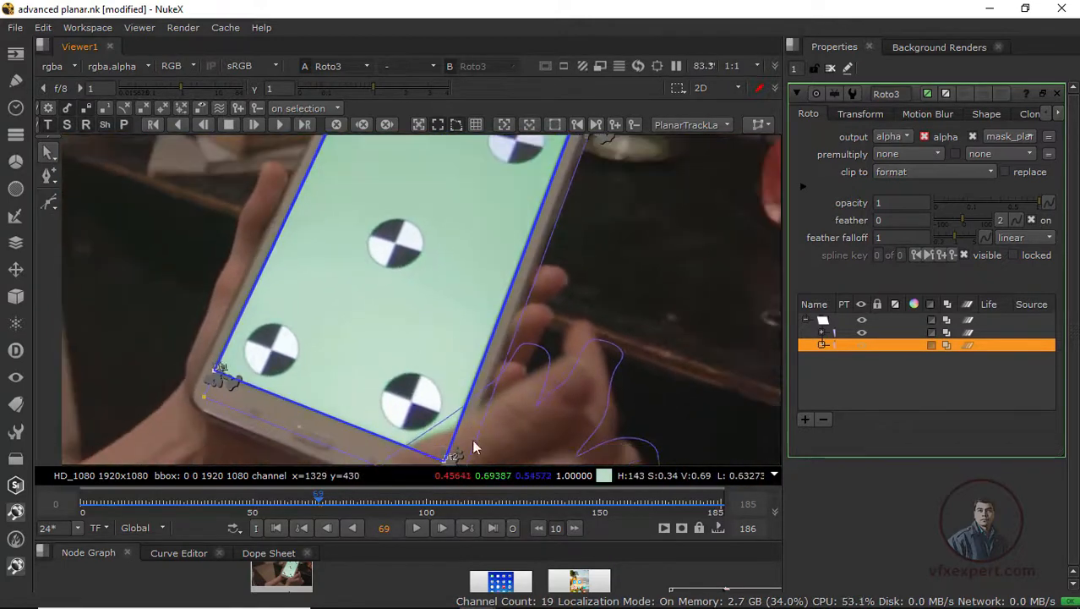
Step: Try moving the planar surface's pt3 corner outward past the tablet's edge at frame 173 and scrub to frames 113 and 157
left_click(679, 502)
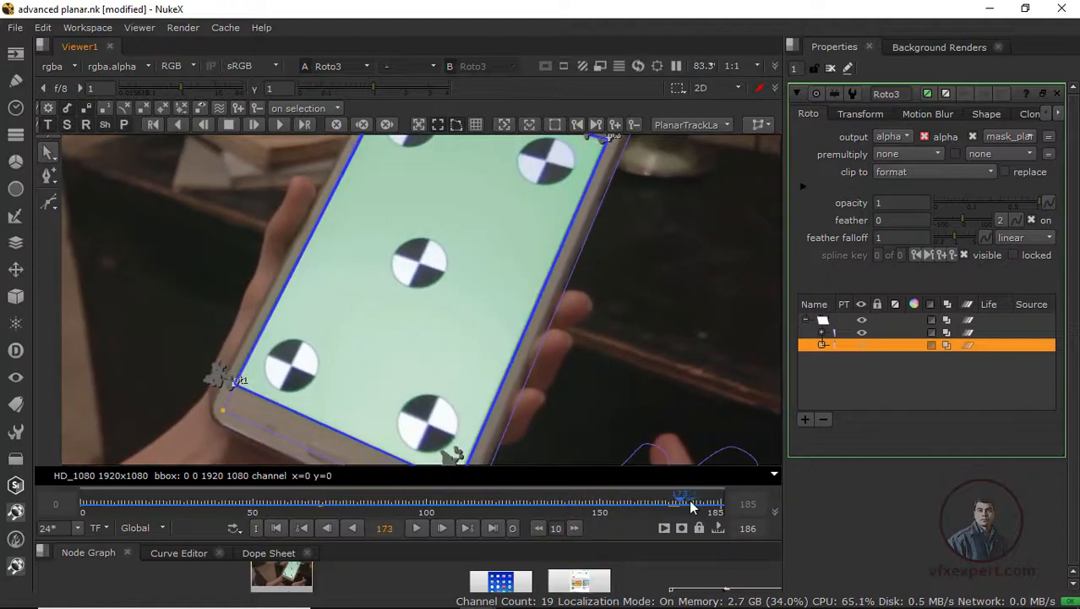
scroll(490, 304, "down", 3)
scroll(495, 297, "up", 5)
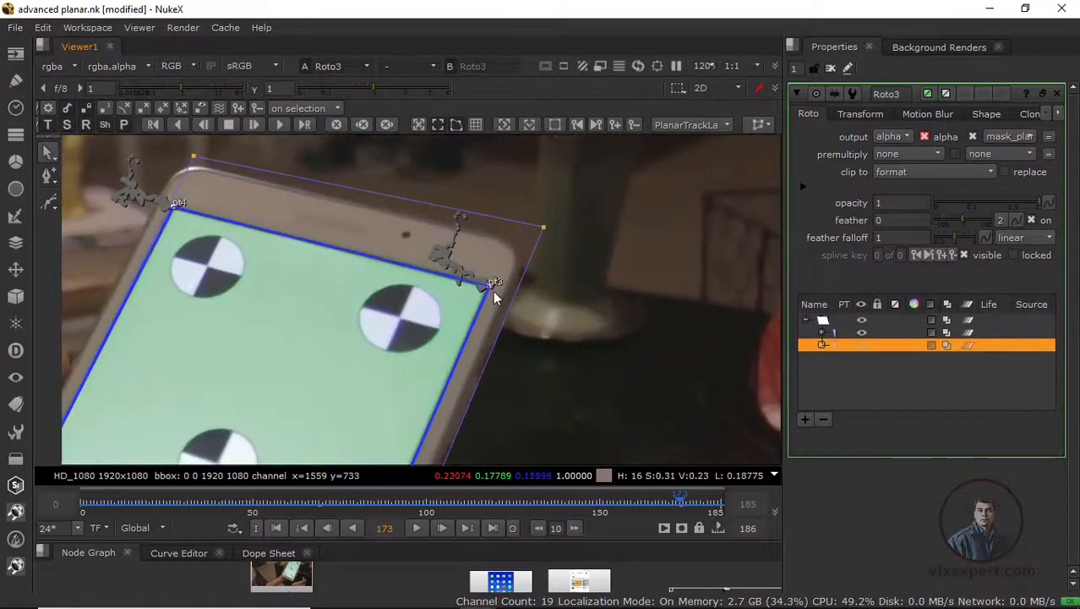
left_click_drag(490, 290, 589, 301)
scroll(619, 354, "down", 2)
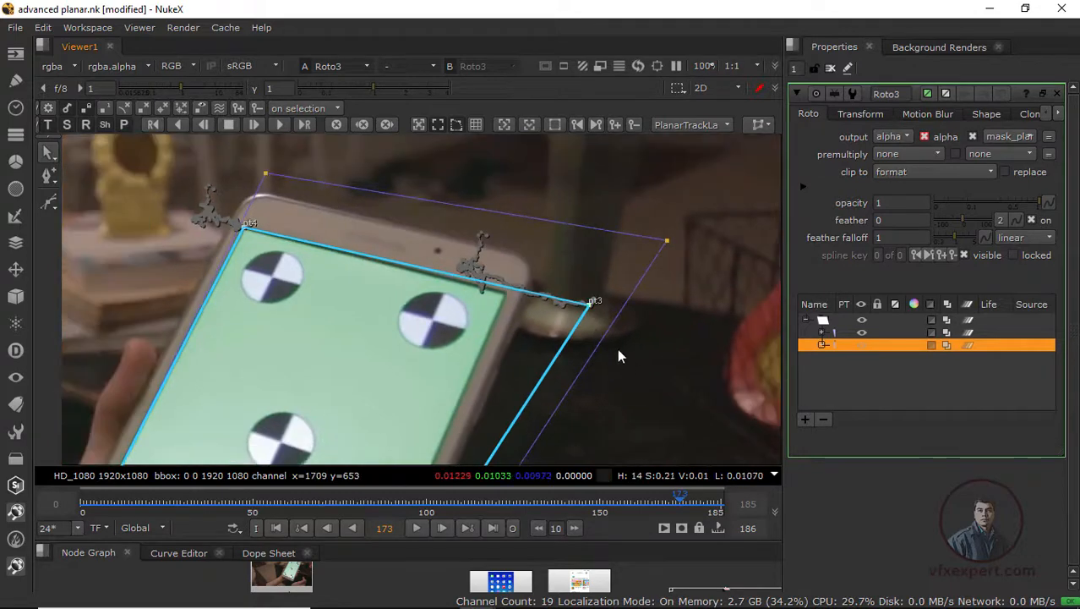
left_click_drag(681, 505, 473, 499)
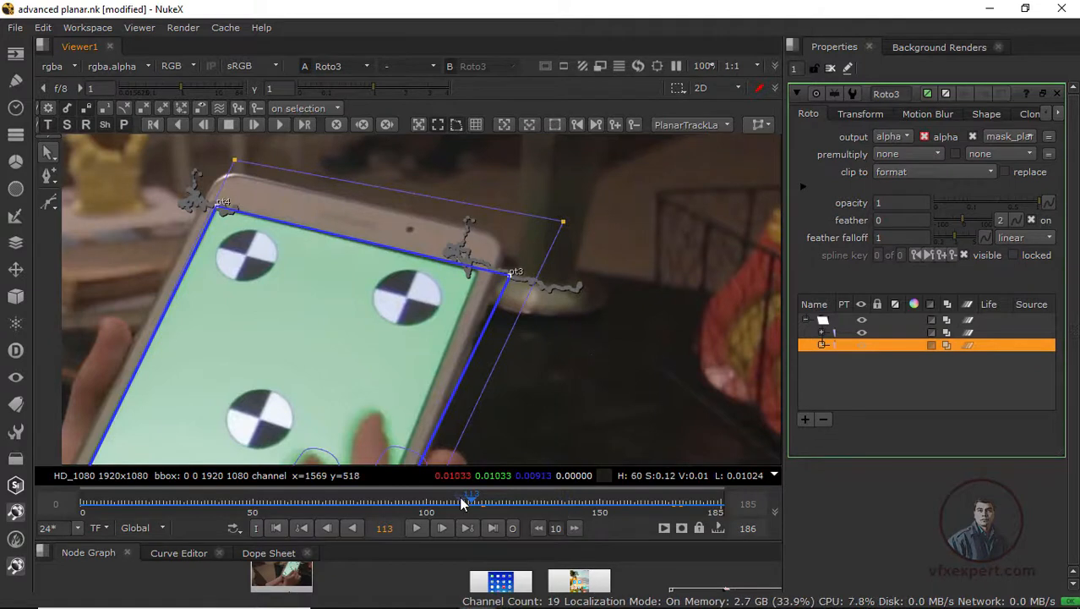
left_click_drag(486, 504, 623, 503)
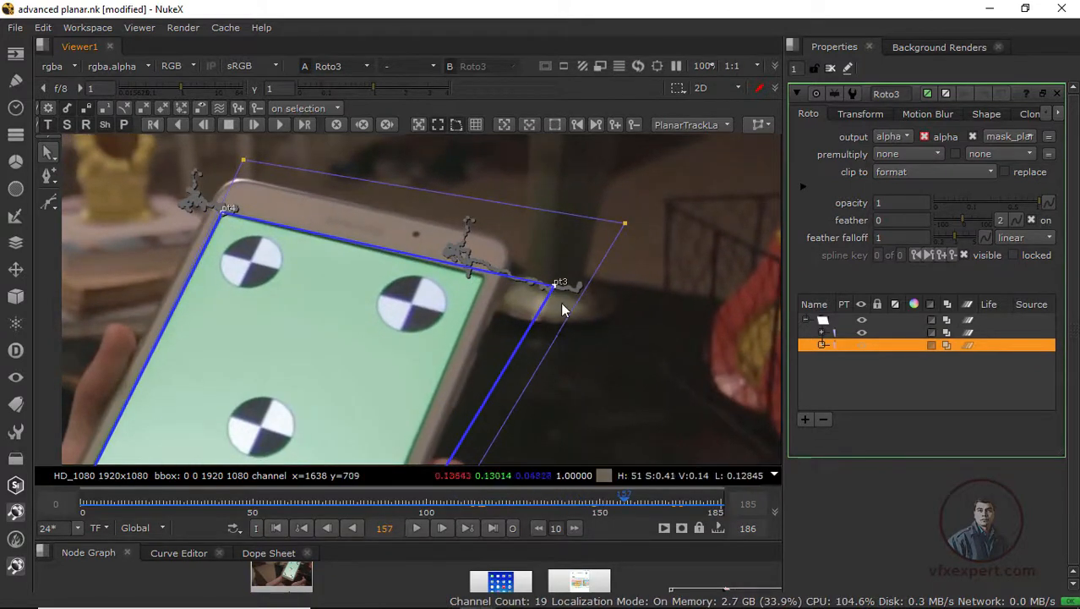
left_click_drag(564, 313, 501, 299)
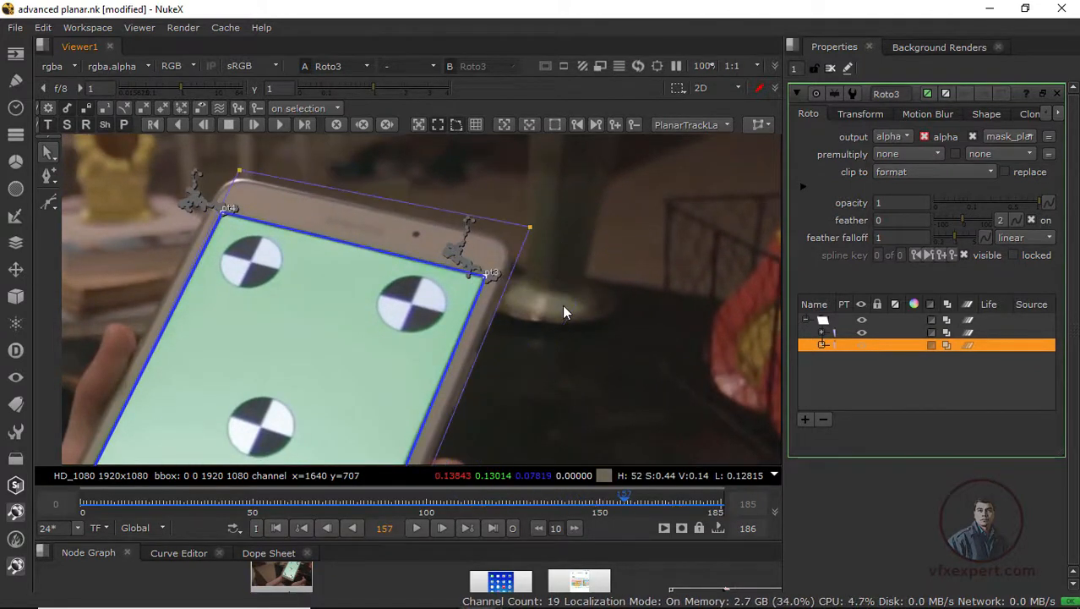
Step: Examine the planar surface's corners and edges at frame 157, closing in on the pt2 corner
scroll(502, 297, "down", 4)
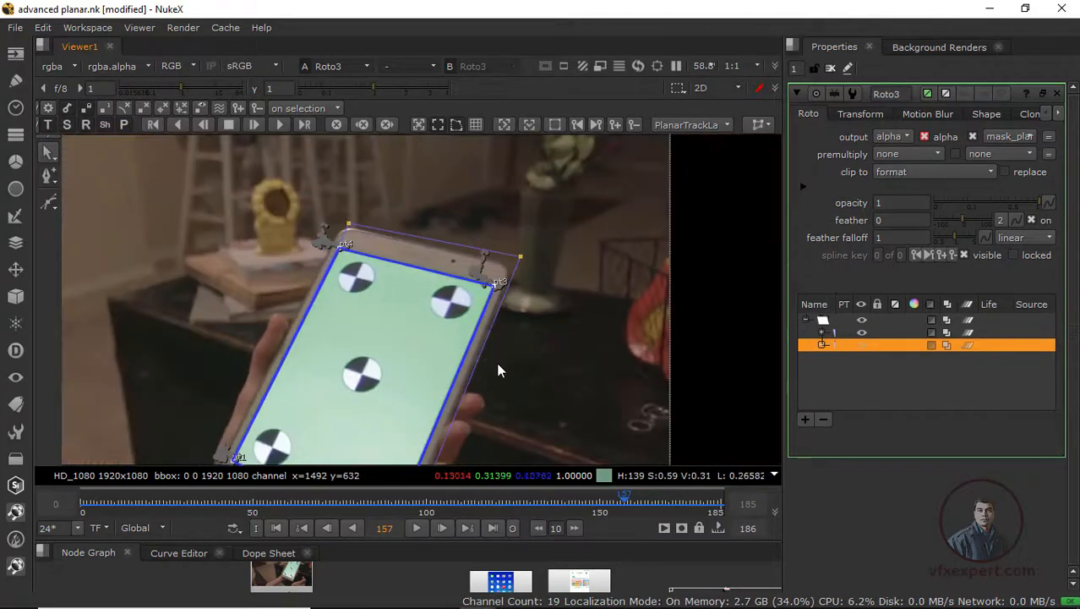
scroll(490, 364, "up", 2)
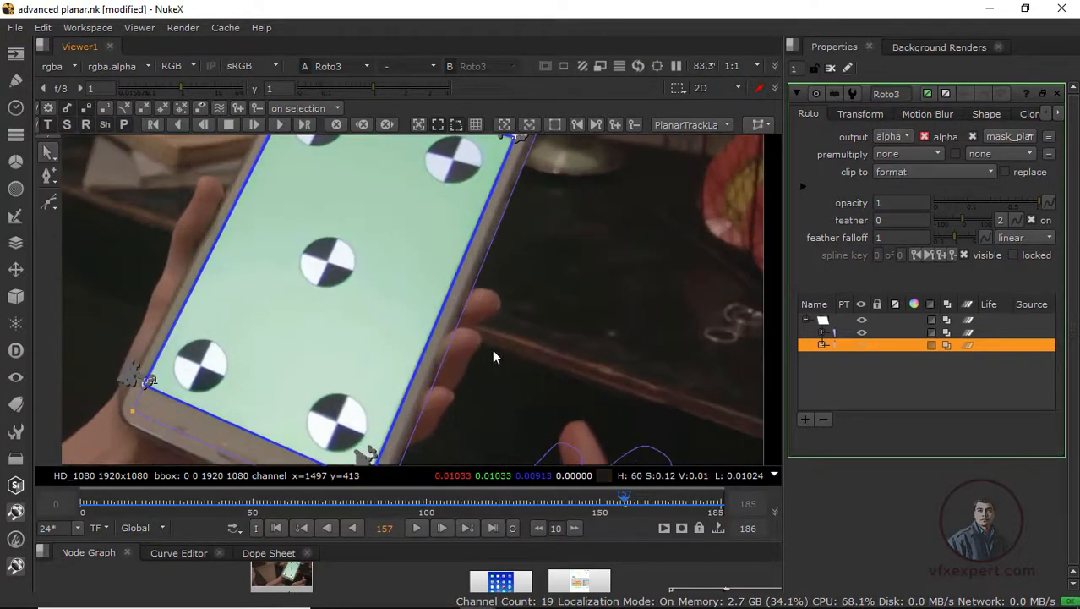
left_click_drag(531, 203, 557, 306)
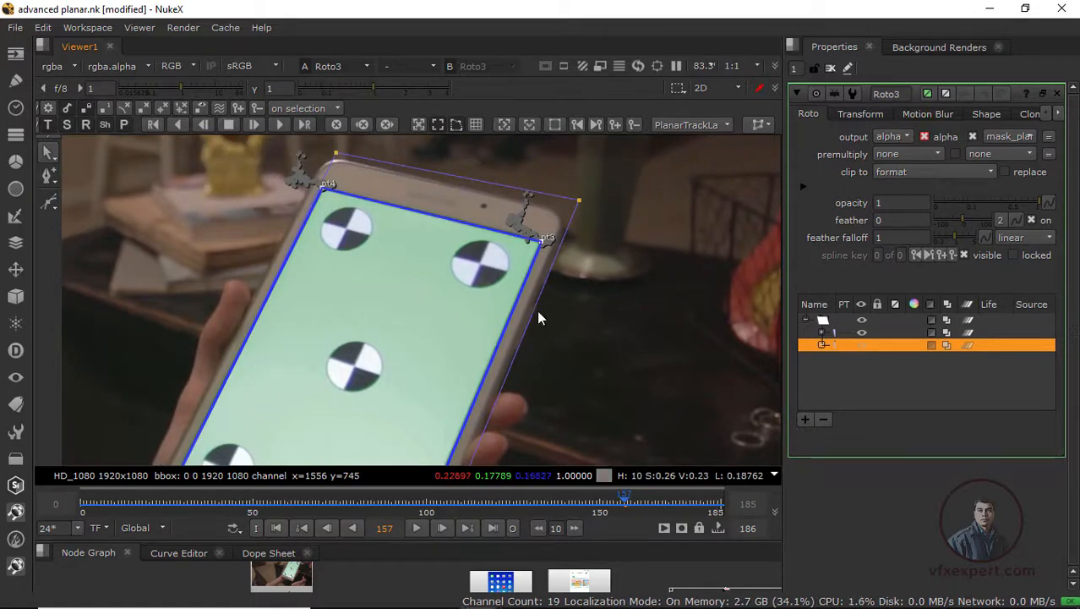
scroll(536, 279, "down", 2)
scroll(541, 364, "up", 2)
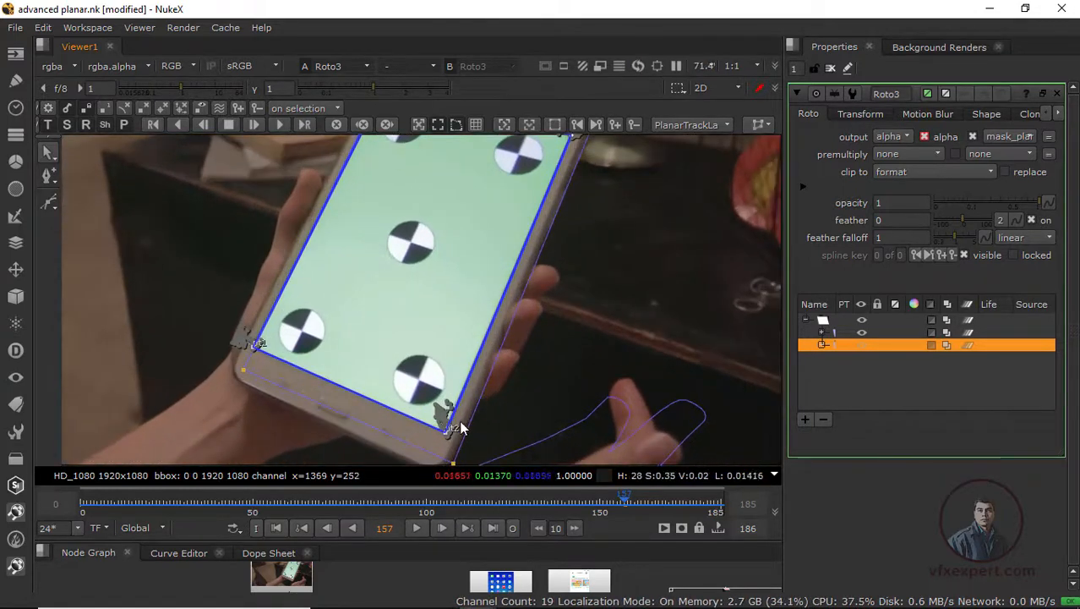
scroll(559, 260, "up", 2)
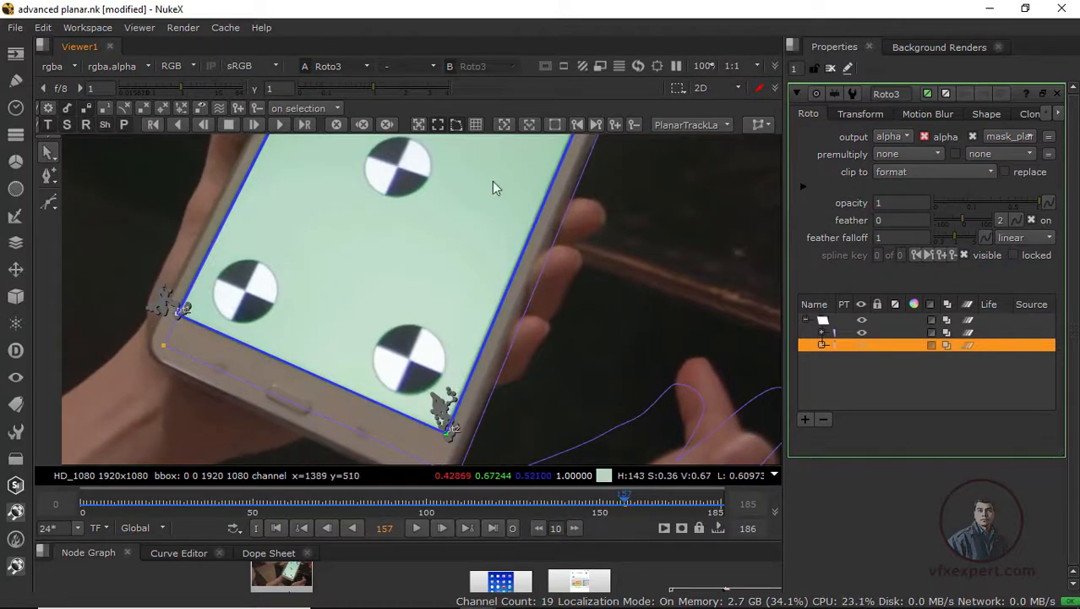
scroll(450, 434, "up", 2)
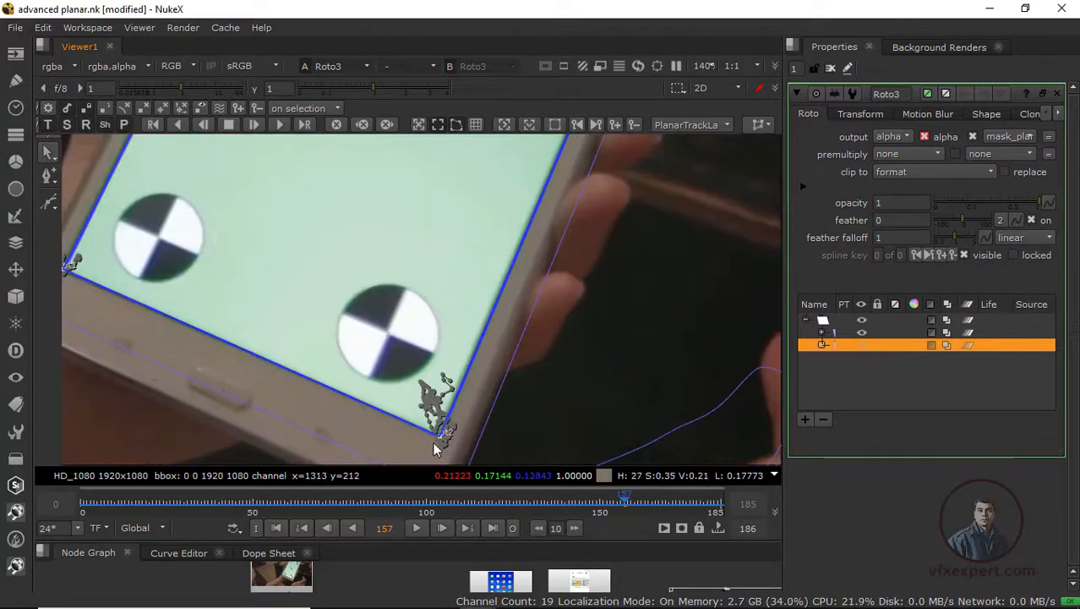
left_click_drag(518, 426, 502, 373)
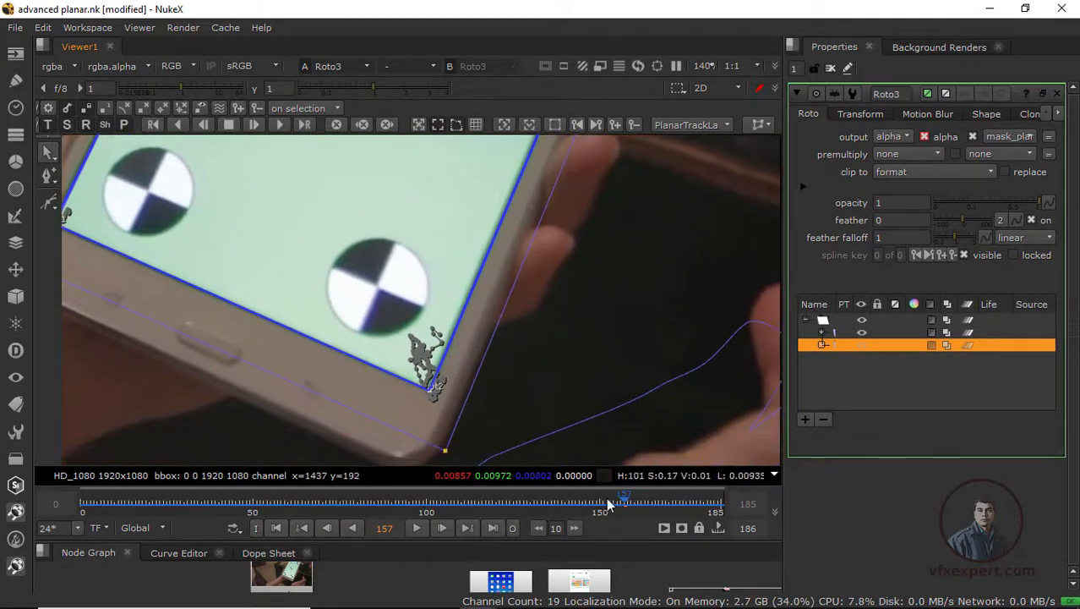
Step: Try nudging the planar surface's pt2 corner slightly downward at frame 164, compare it at frame 161 and revert it
mouse_move(624, 503)
left_mouse_down()
mouse_move(607, 504)
mouse_move(643, 510)
left_mouse_up()
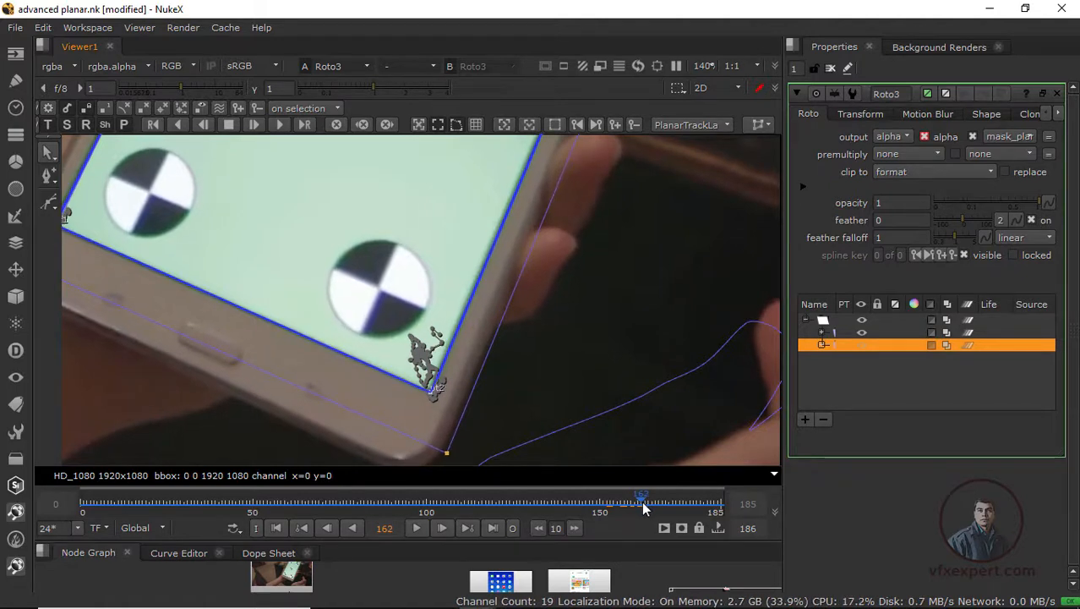
mouse_move(640, 504)
left_mouse_down()
mouse_move(609, 503)
mouse_move(646, 507)
left_mouse_up()
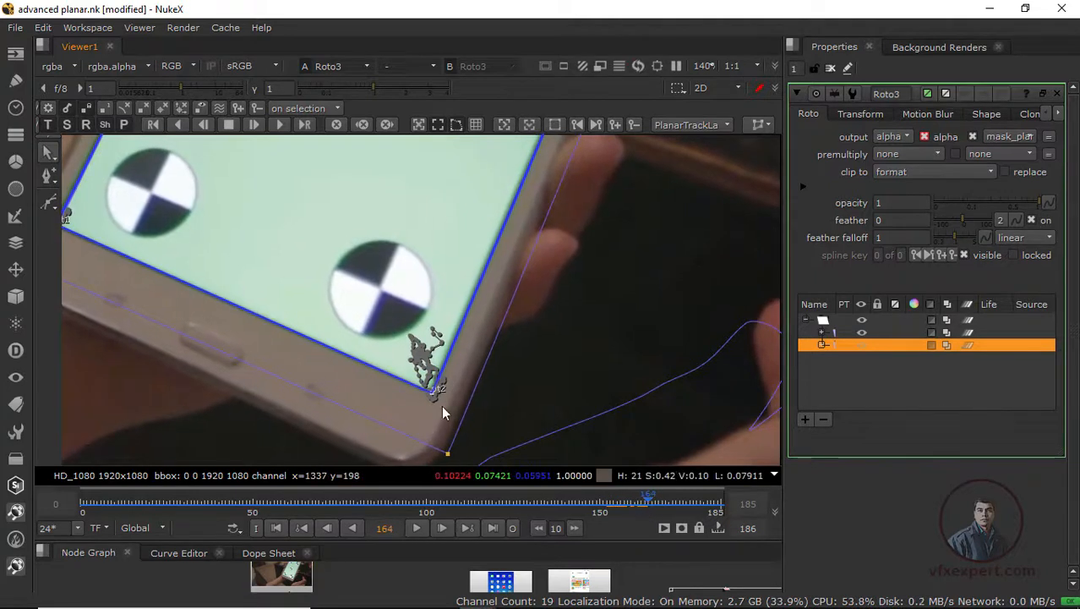
left_click_drag(433, 393, 434, 401)
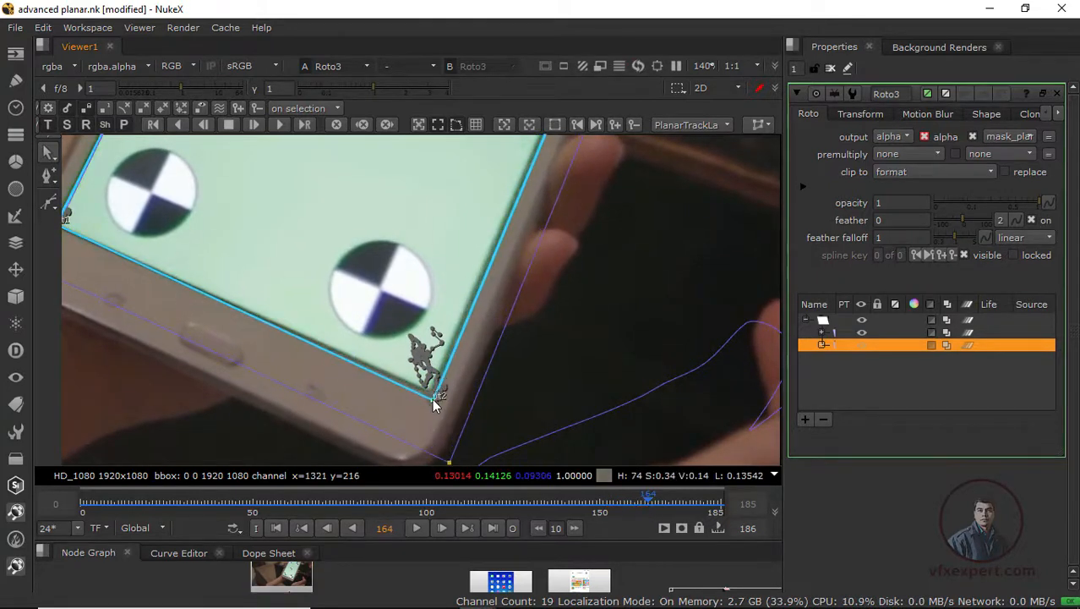
mouse_move(652, 503)
left_mouse_down()
mouse_move(566, 500)
mouse_move(637, 500)
left_mouse_up()
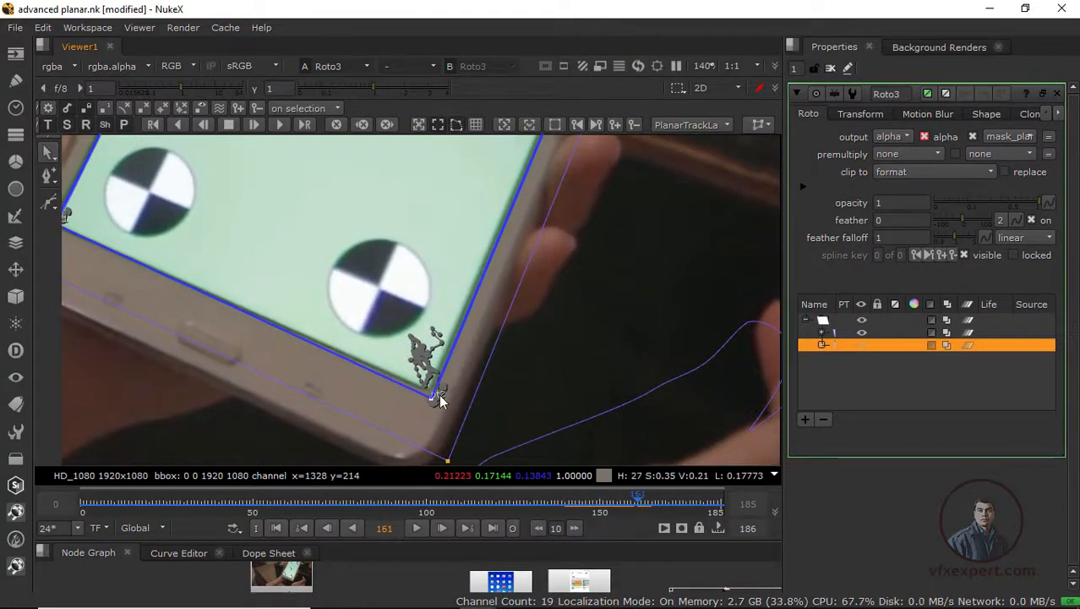
left_click_drag(432, 398, 431, 391)
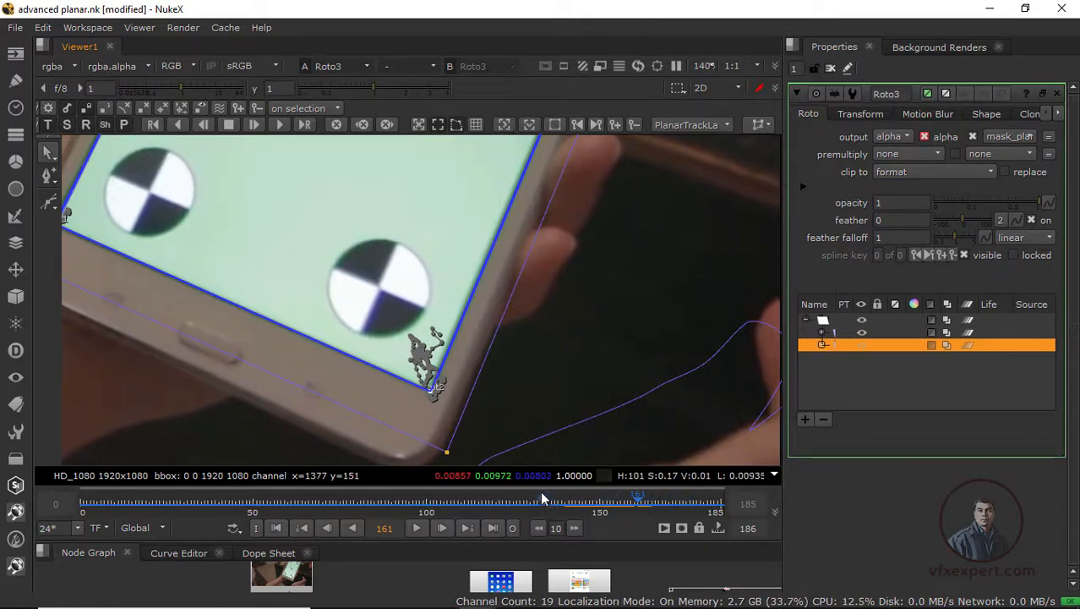
scroll(506, 350, "down", 4)
scroll(520, 246, "up", 2)
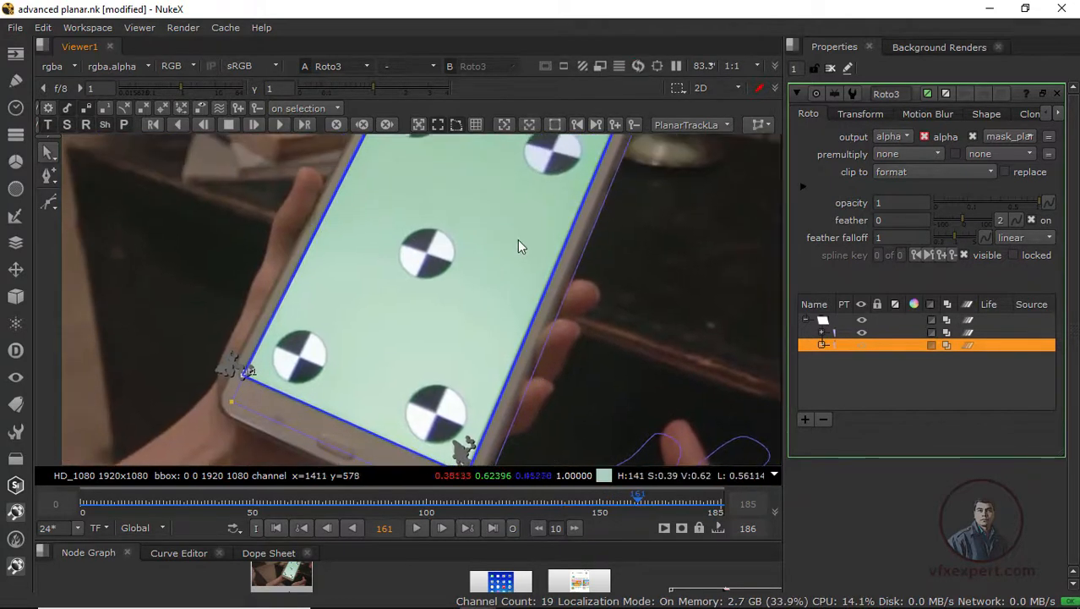
Step: Examine the planar surface's pt3 and pt4 corners against the green screen from frame 161 through 170, including its edges
scroll(503, 289, "down", 1)
left_click_drag(546, 231, 530, 307)
scroll(479, 214, "up", 2)
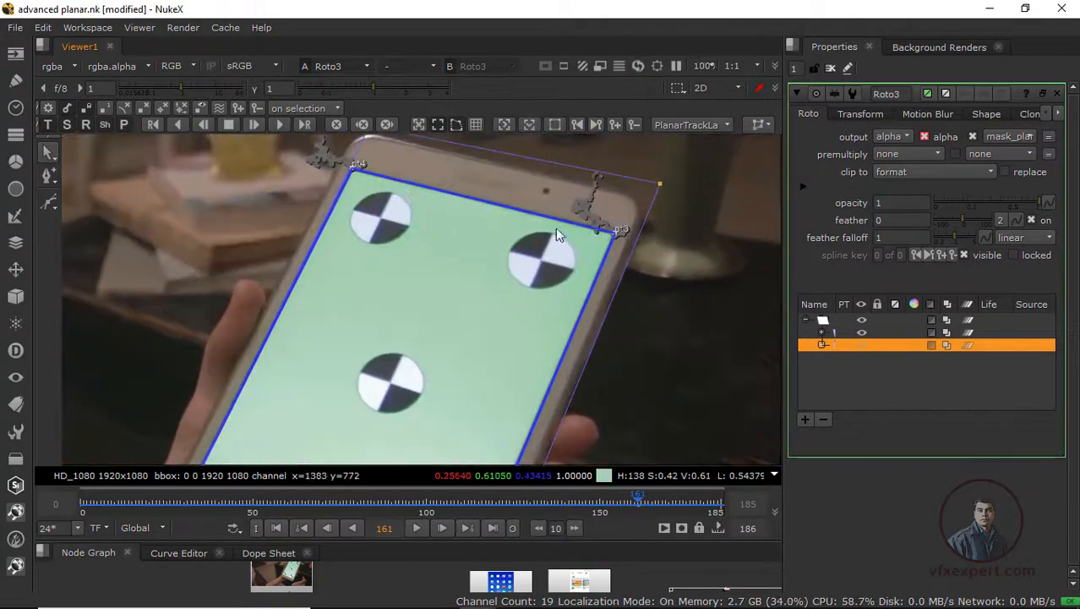
key("Right")
key("Right")
key("Right")
key("Right")
key("Right")
key("Right")
key("Right")
key("Right")
key("Right")
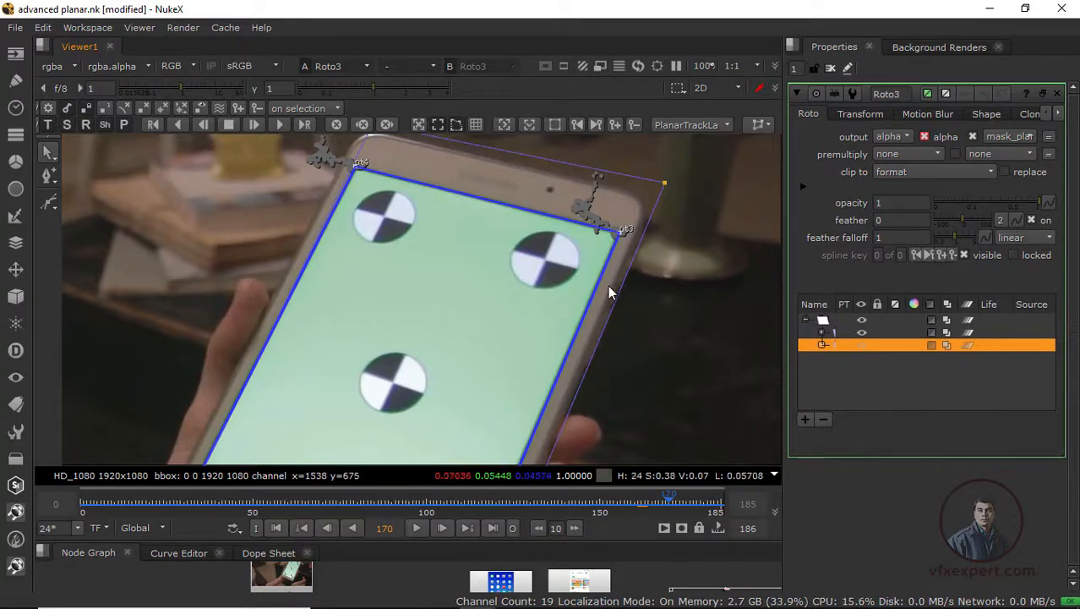
scroll(610, 291, "down", 4)
scroll(627, 397, "up", 2)
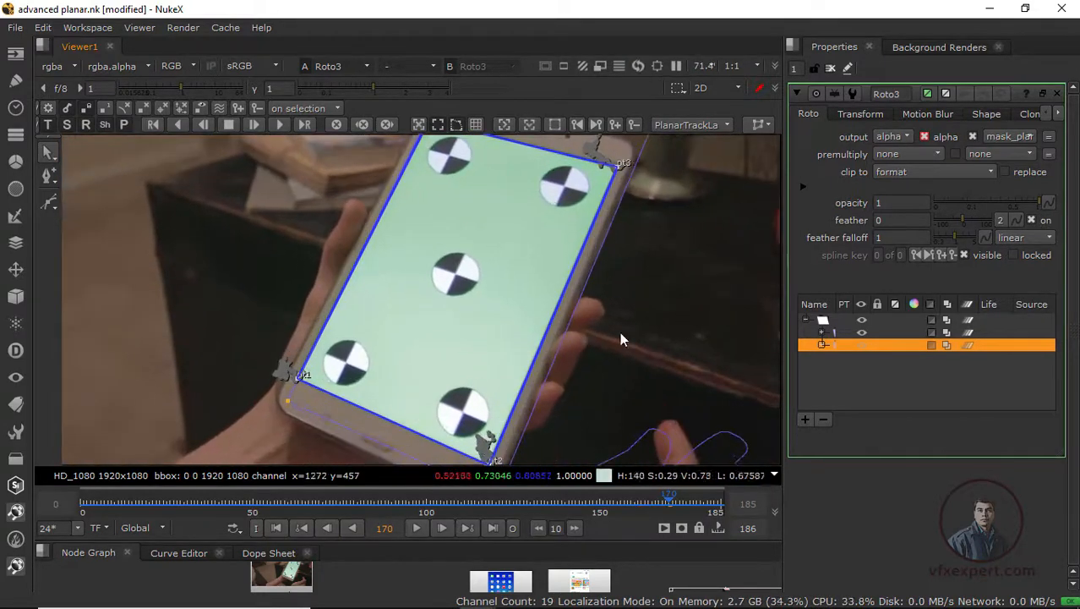
Step: Hide the planar surface's corner correction overlay at frame 0 and play the shot to check the track
left_click(279, 529)
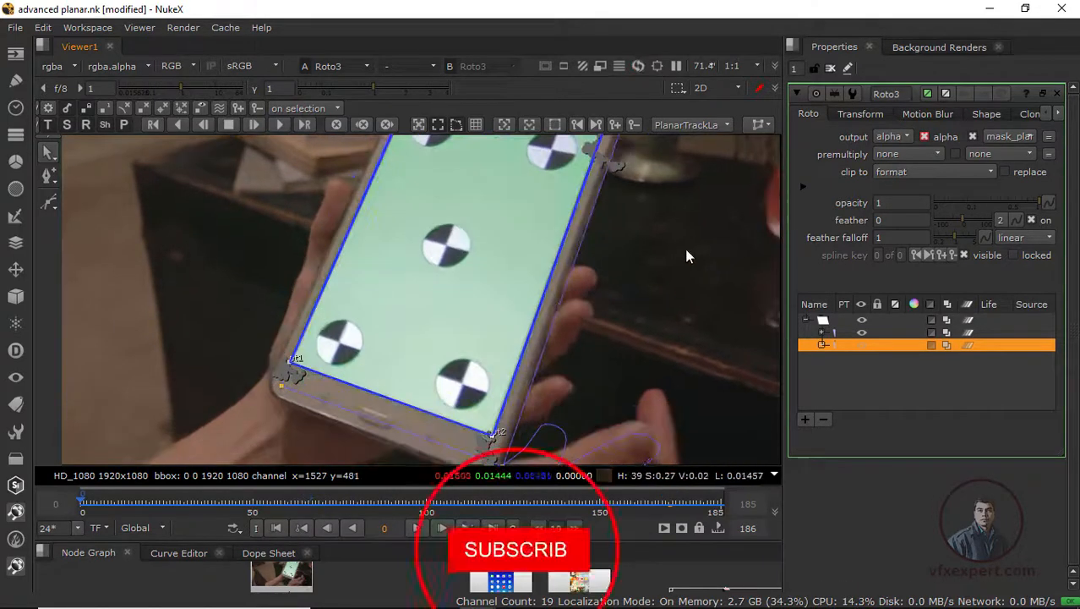
scroll(626, 327, "down", 2)
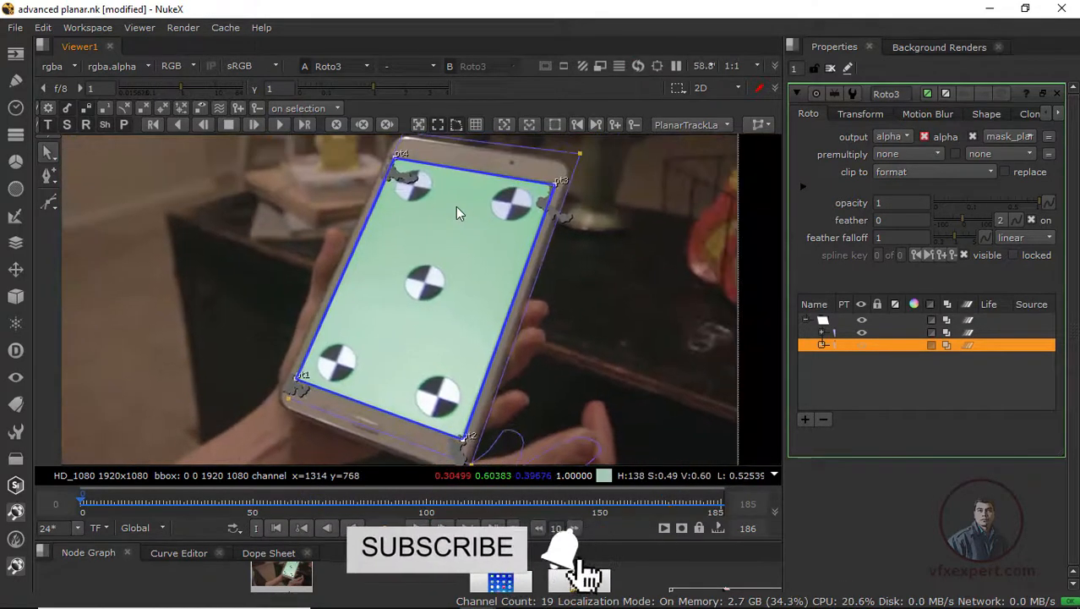
left_click(457, 124)
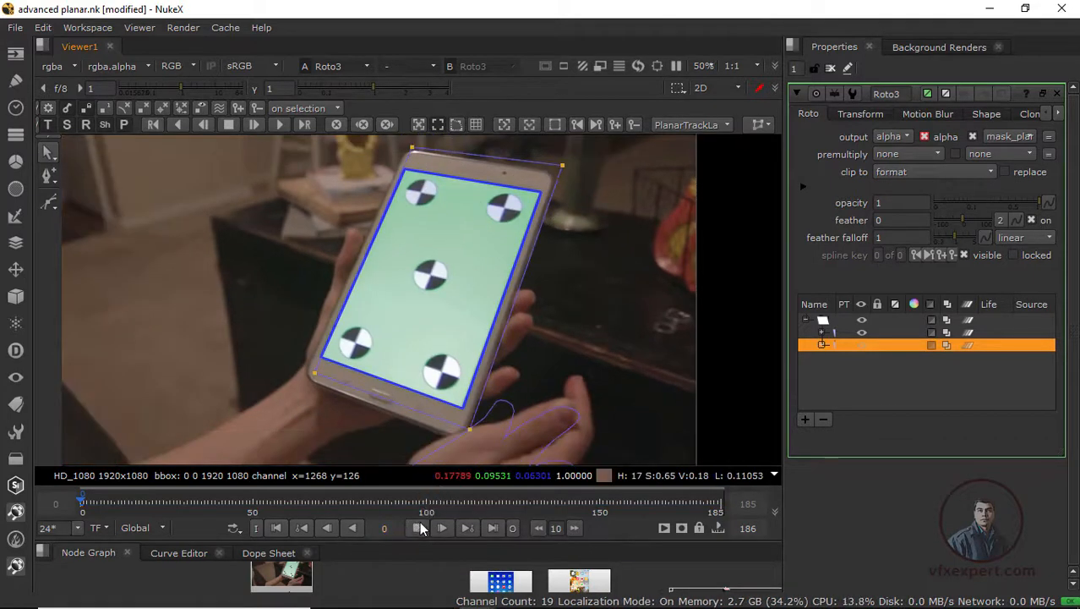
left_click(420, 528)
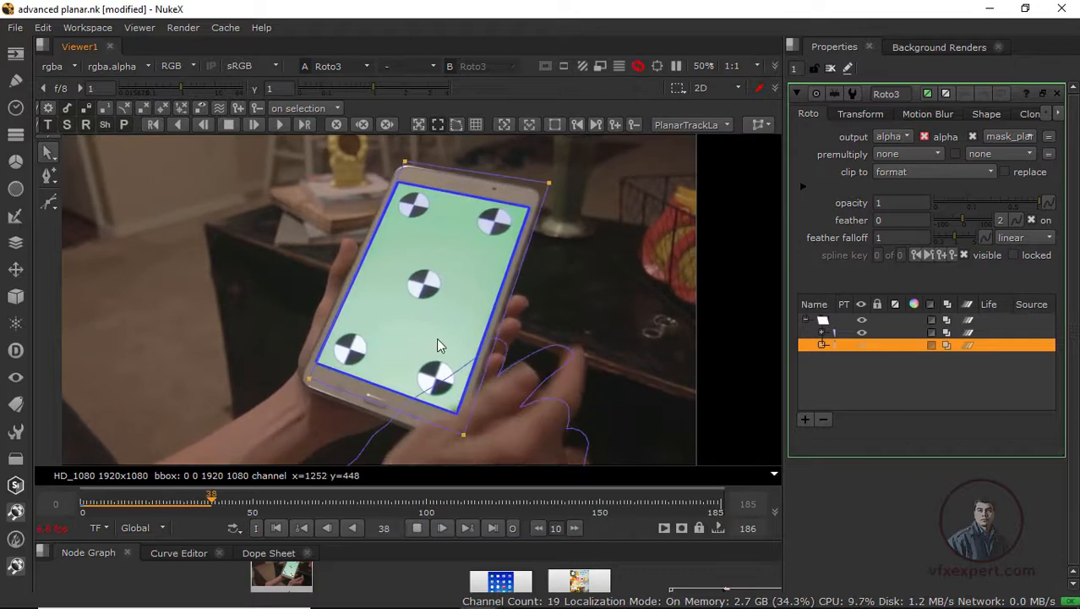
left_click(418, 529)
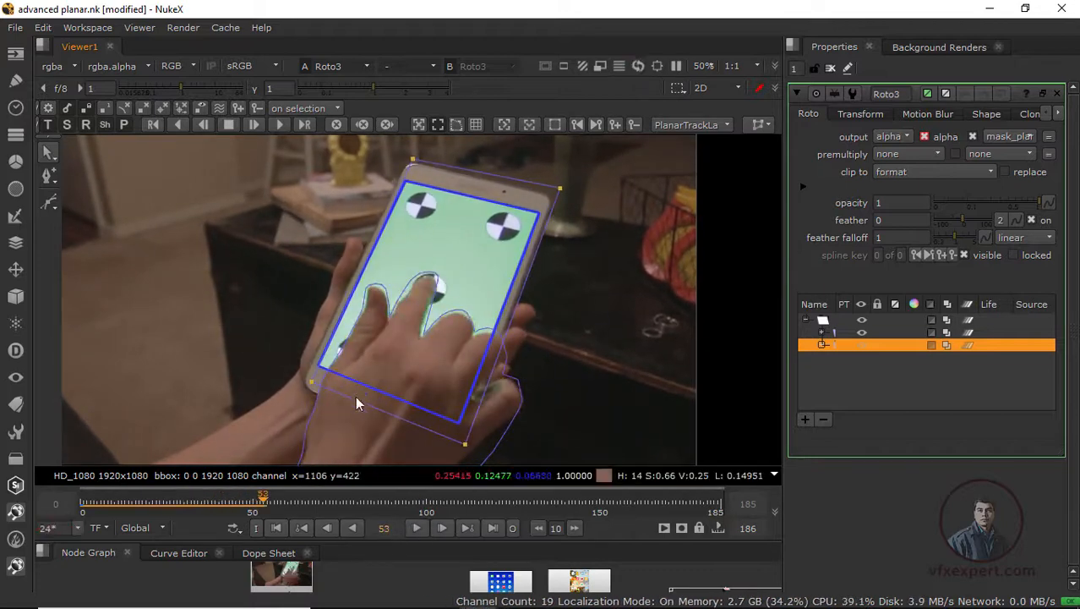
left_click(276, 528)
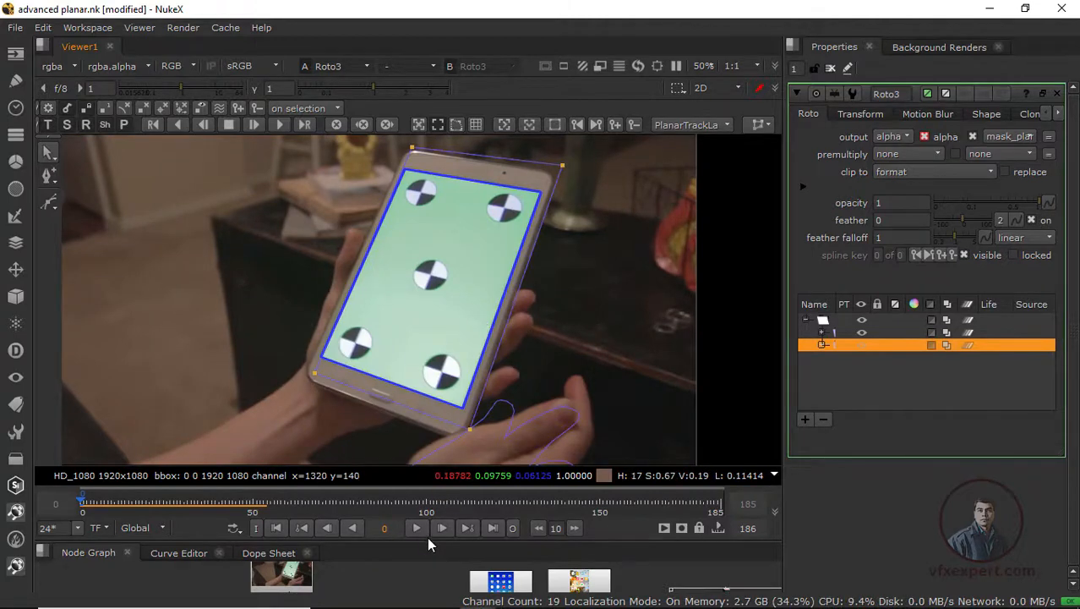
Step: Enlarge the node graph area and space the Read2 and Read4 nodes farther from the Roto3 branch
left_click_drag(427, 541, 372, 399)
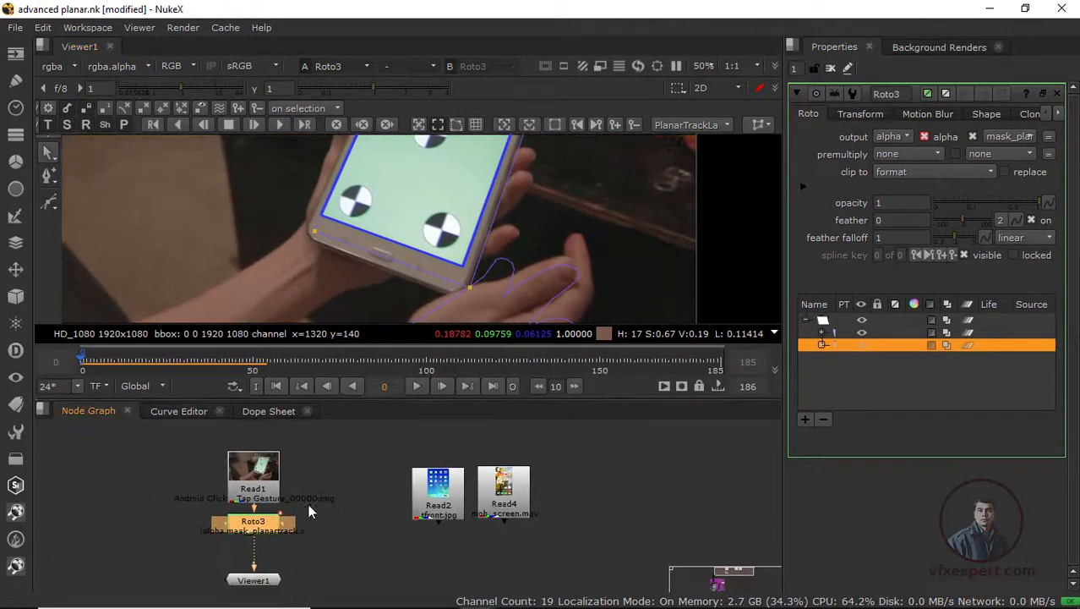
left_click_drag(491, 494, 563, 495)
left_click_drag(441, 489, 510, 489)
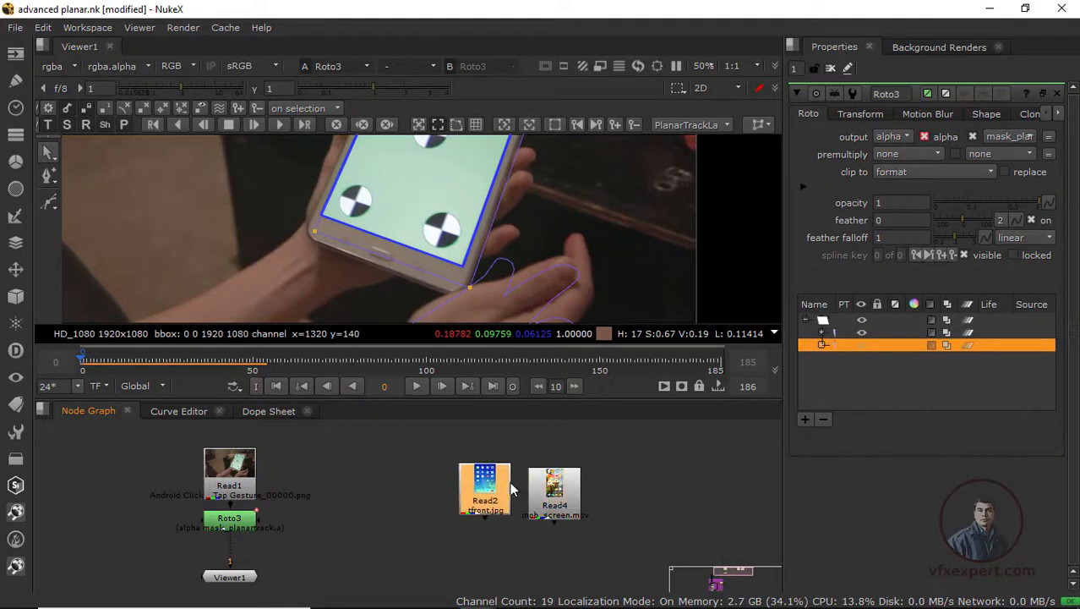
Step: Export Roto3's planar track as a CornerPin2D (relative) node and place it beside Roto3
left_click(272, 548)
left_click(237, 519)
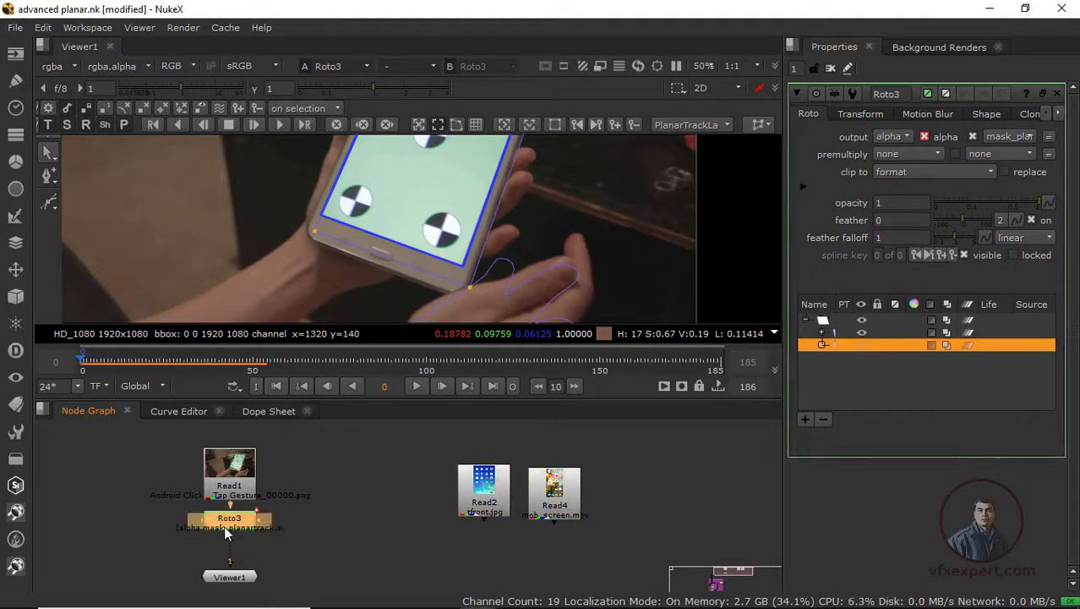
left_click(768, 124)
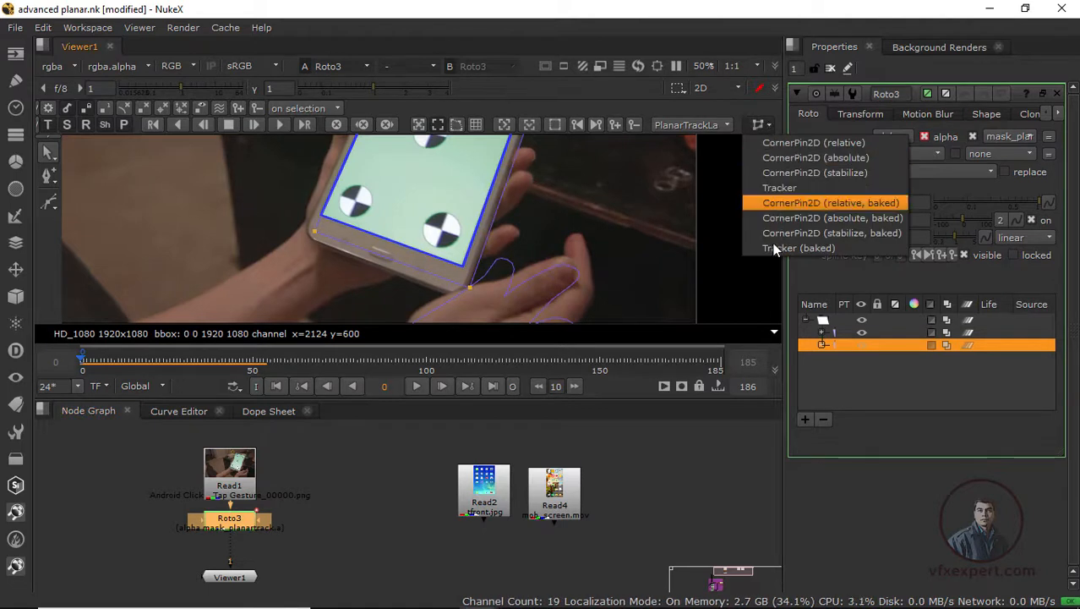
left_click(841, 143)
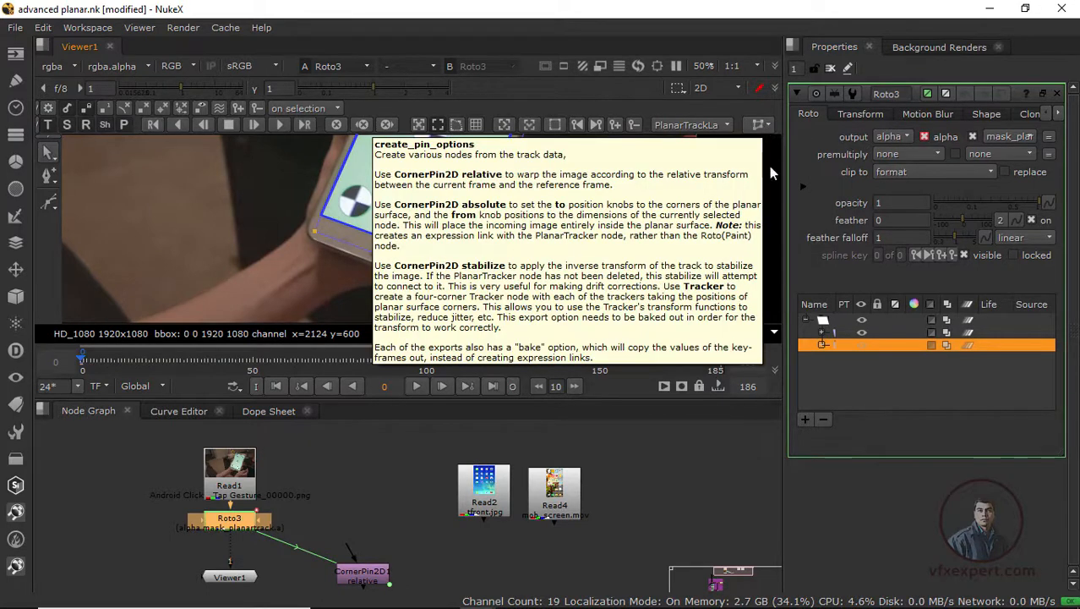
left_click_drag(359, 570, 360, 532)
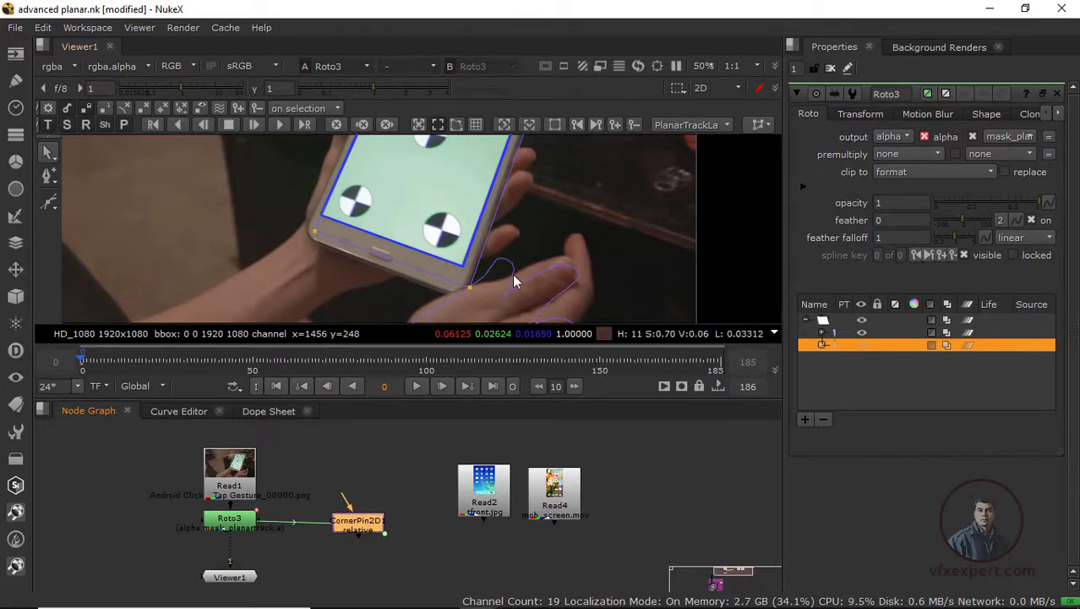
Step: Widen the viewer area, set the Read2 node far aside, and bring Read4 closer to the CornerPin2D node
scroll(499, 254, "down", 2)
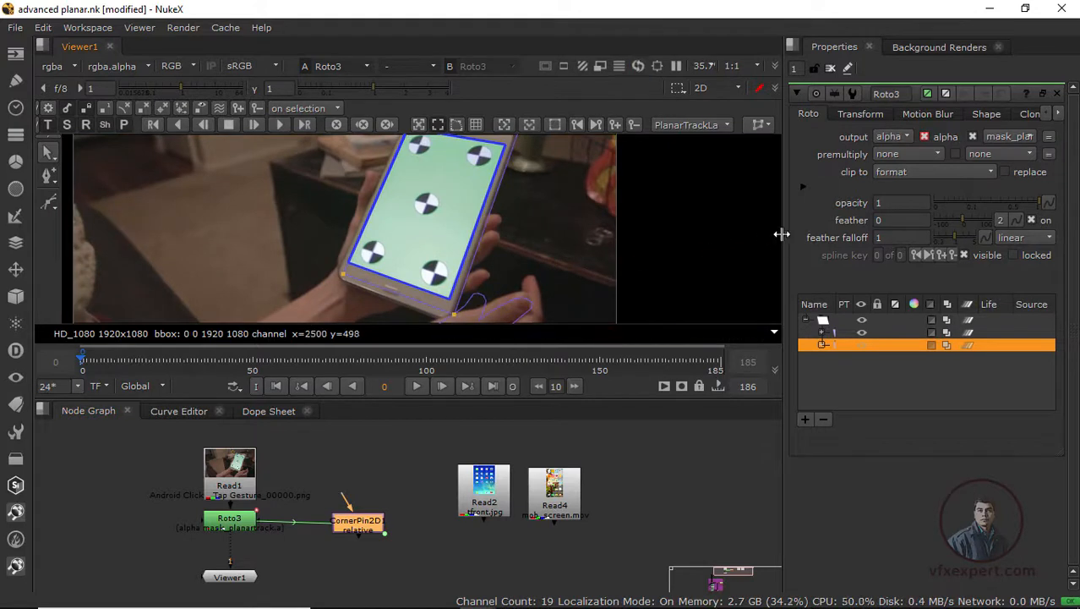
left_click_drag(781, 234, 848, 236)
left_click_drag(487, 495, 758, 465)
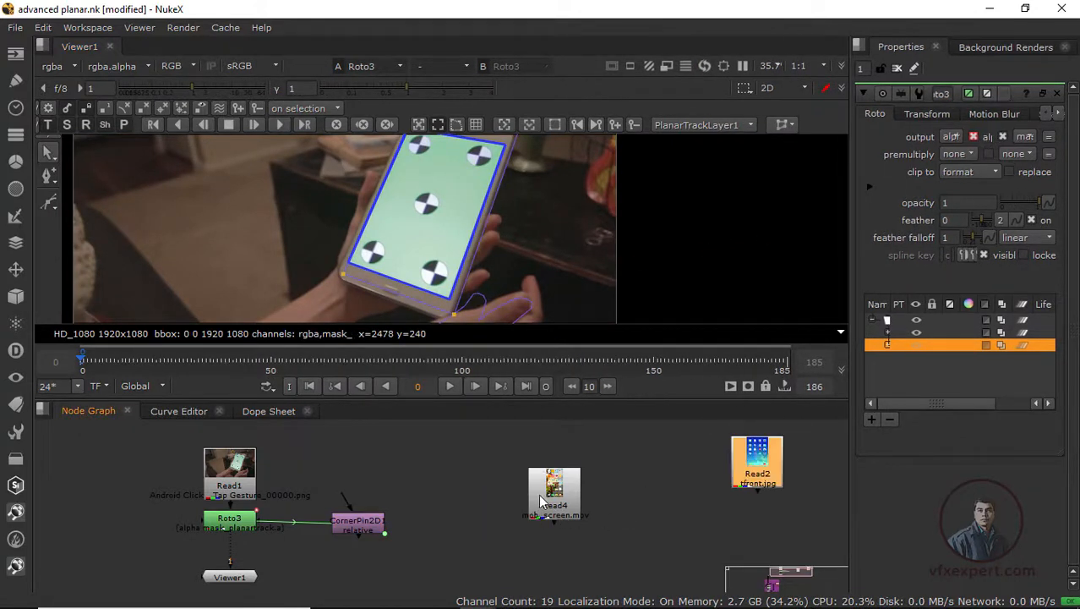
left_click_drag(542, 501, 510, 492)
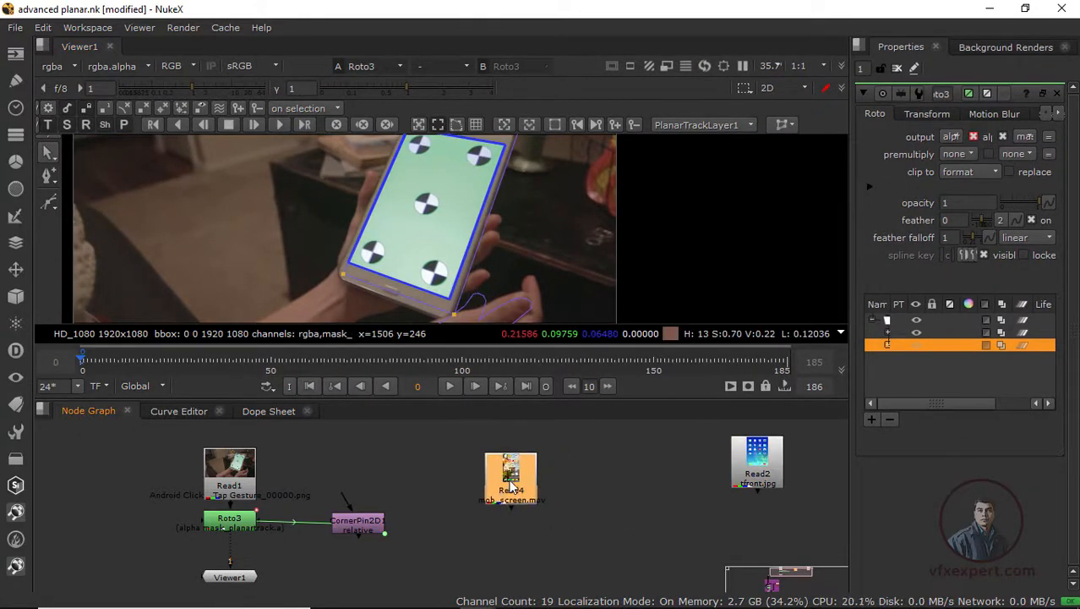
Step: View the Read4 phone screen clip with all property panels closed, play it, and scrub to frame 26
key("1")
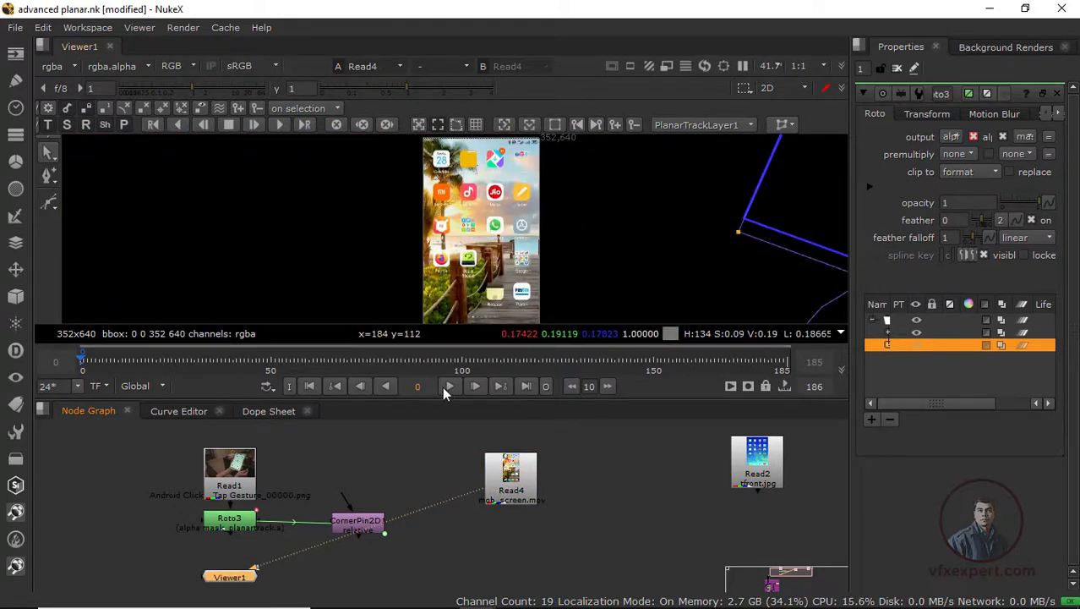
left_click(897, 69)
scroll(558, 238, "up", 2)
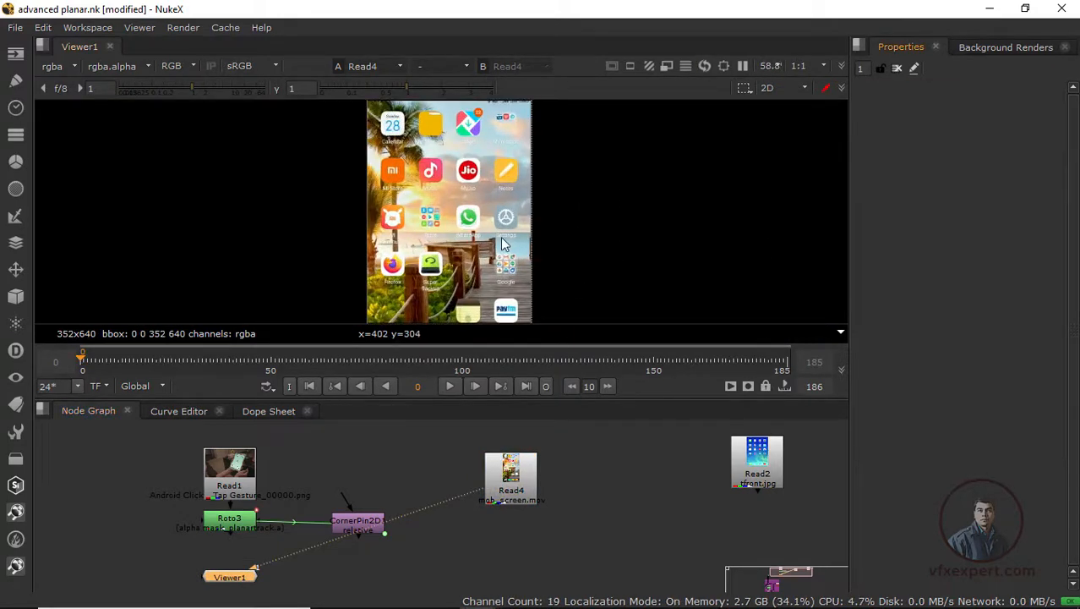
left_click(443, 387)
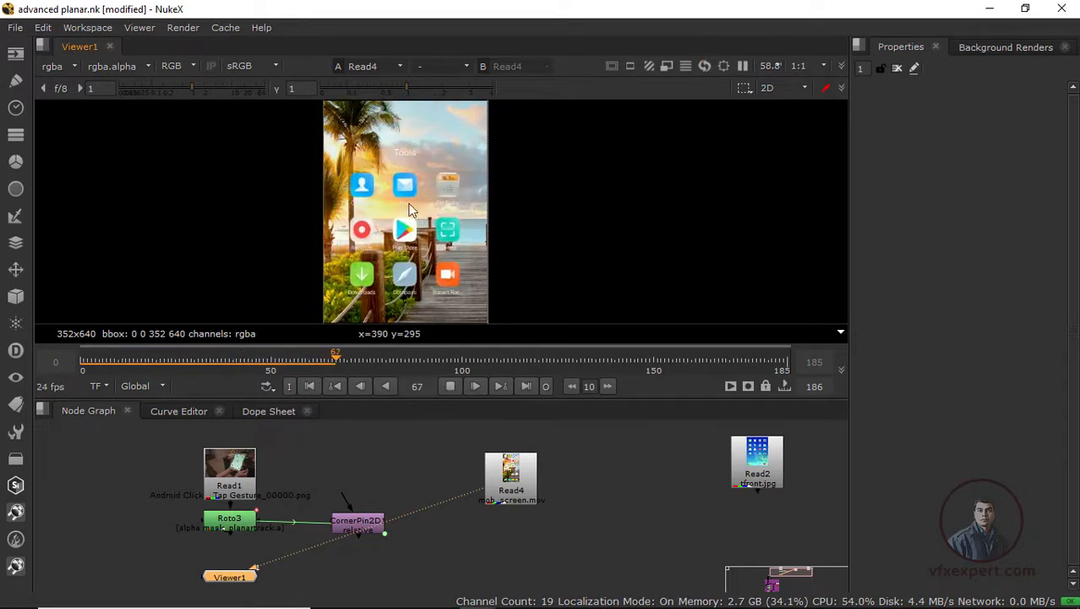
scroll(435, 241, "down", 2)
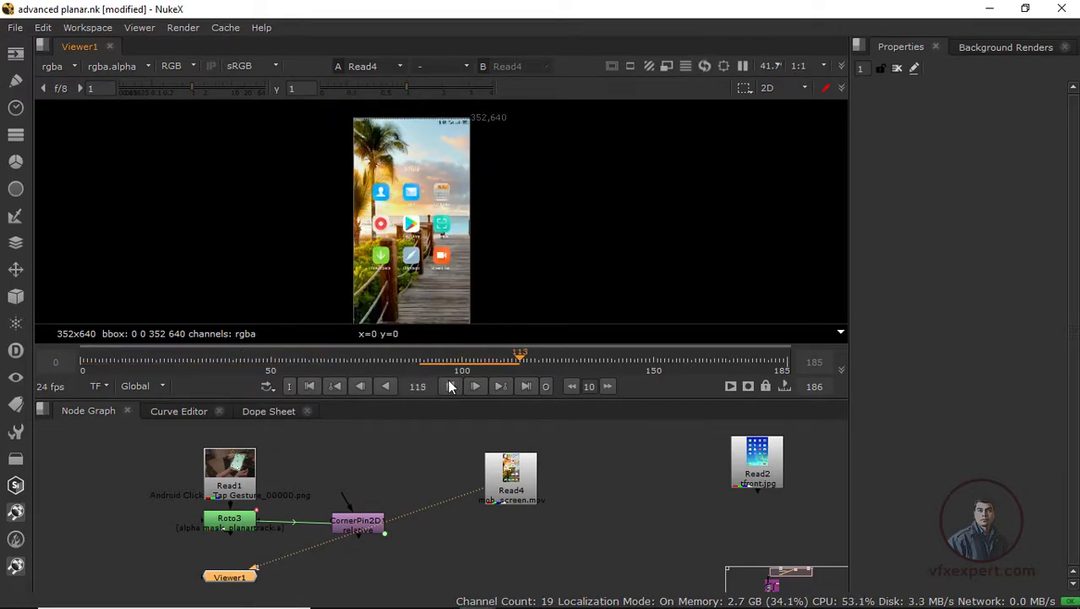
key("k")
left_click_drag(539, 362, 168, 367)
Step: Place Viewer1 beneath Read4, raise the CornerPin2D node, and make room below Roto3 in the node graph
left_click_drag(232, 578, 514, 535)
left_click_drag(508, 497, 506, 485)
left_click_drag(372, 529, 377, 495)
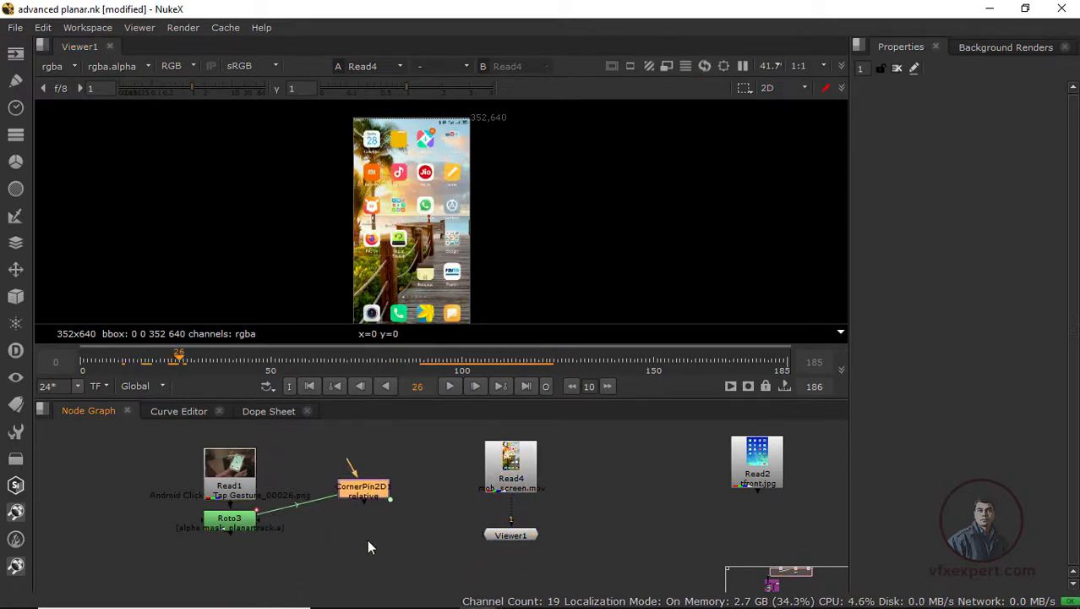
left_click(367, 541)
scroll(442, 488, "down", 1)
left_click_drag(457, 519, 399, 505)
left_click(435, 511)
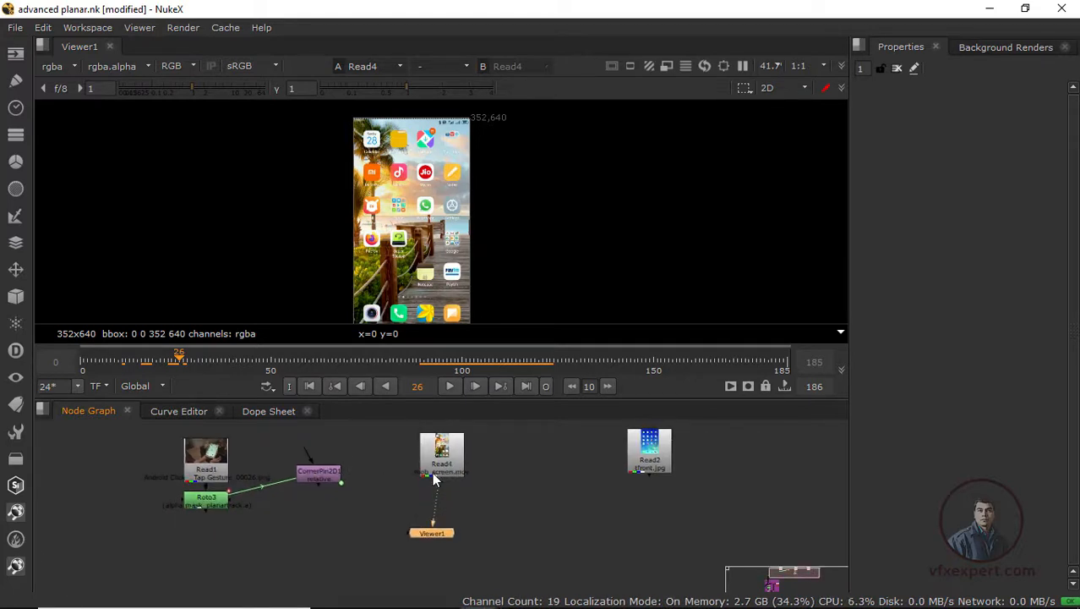
left_click_drag(432, 473, 424, 477)
left_click(383, 510)
left_click_drag(327, 501, 385, 479)
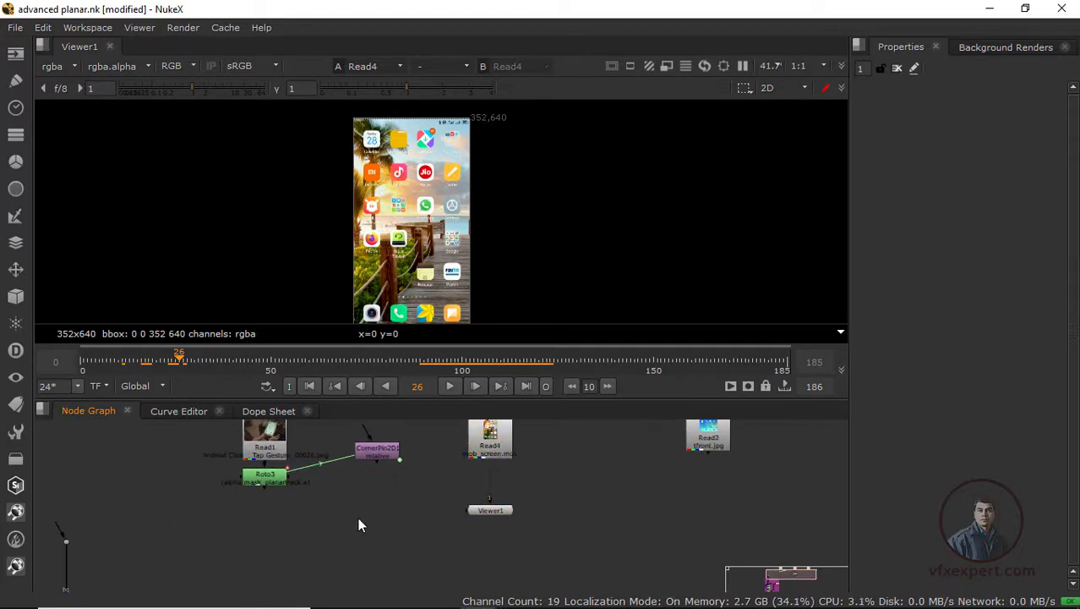
Step: Add a Merge (over) node with Roto3 as its B input and Read4 as its A input
key("m")
left_click_drag(355, 531, 239, 479)
scroll(310, 501, "up", 1)
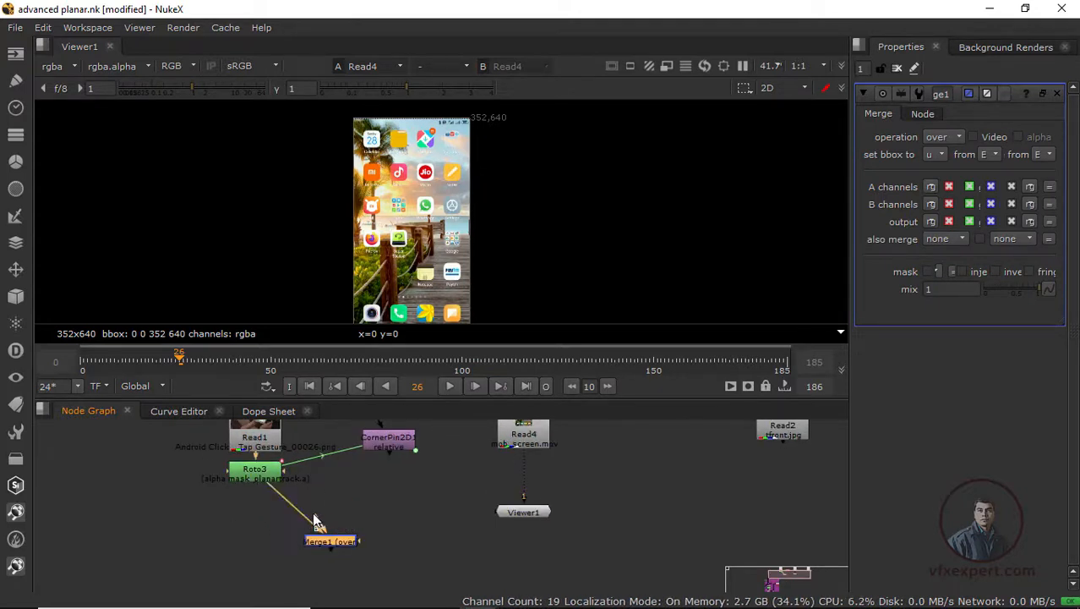
left_click_drag(384, 507, 385, 508)
left_click_drag(518, 447, 468, 465)
left_click_drag(522, 516, 526, 525)
left_click_drag(311, 518, 472, 447)
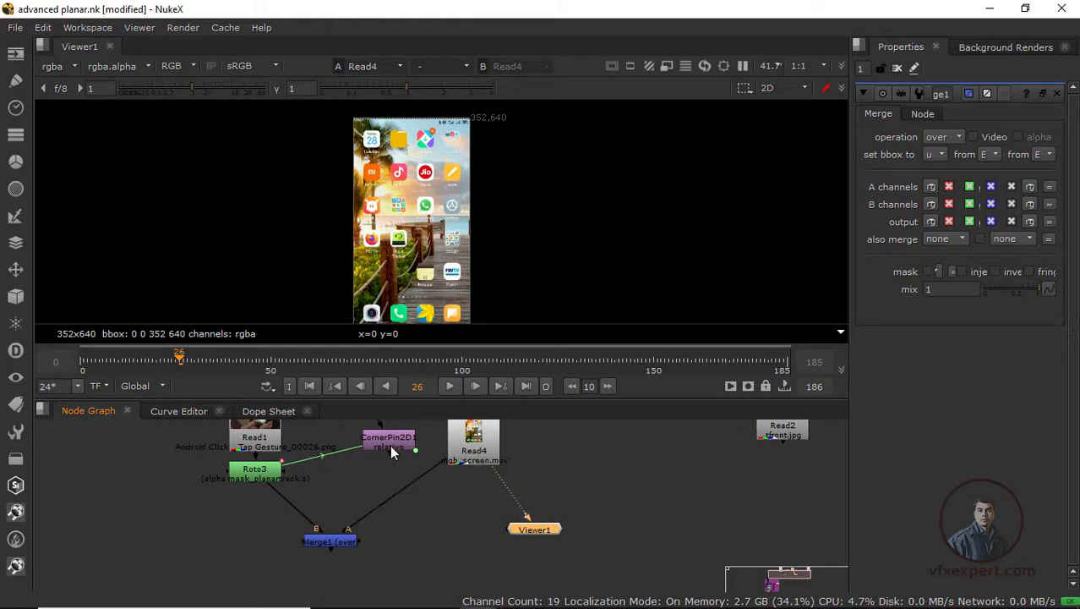
Step: Insert the CornerPin2D node between Read4 and the Merge's A input, aligning Read4 above it
left_click_drag(387, 444, 464, 517)
left_click_drag(488, 459, 476, 460)
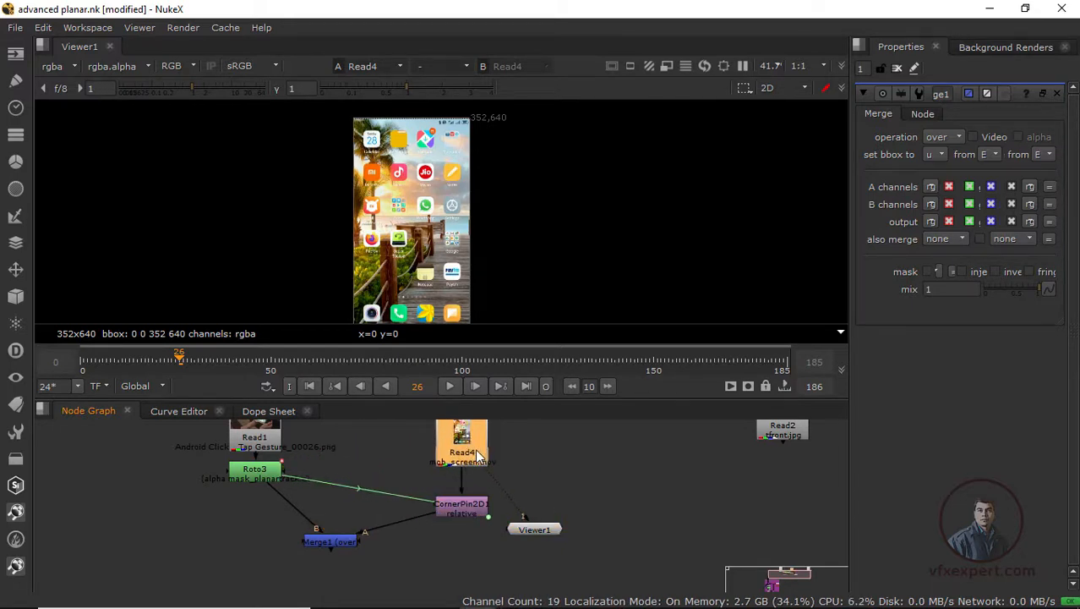
left_click_drag(524, 535, 531, 559)
Step: View the Merge1 output with Viewer1 placed beneath it and examine where the phone screen clip lands
left_click_drag(348, 541, 361, 541)
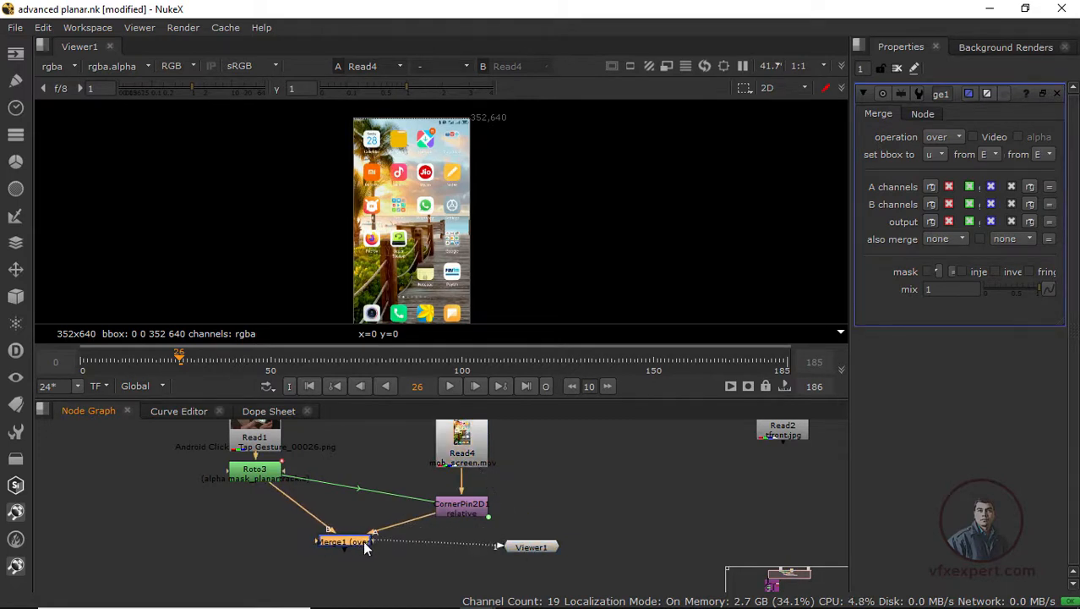
key("1")
left_click_drag(542, 553, 355, 579)
scroll(433, 243, "up", 5)
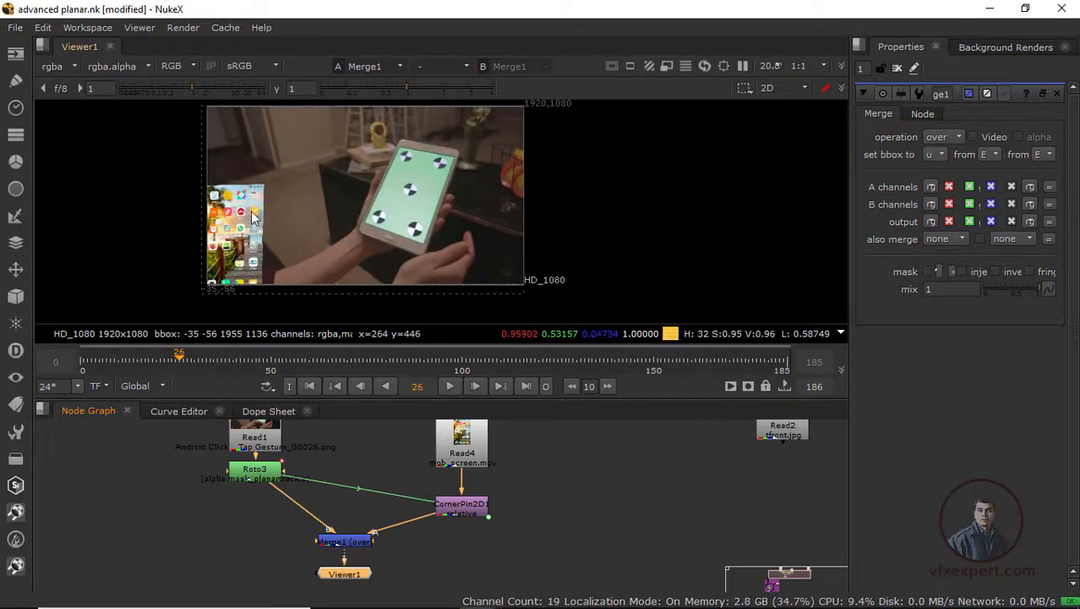
scroll(231, 236, "up", 1)
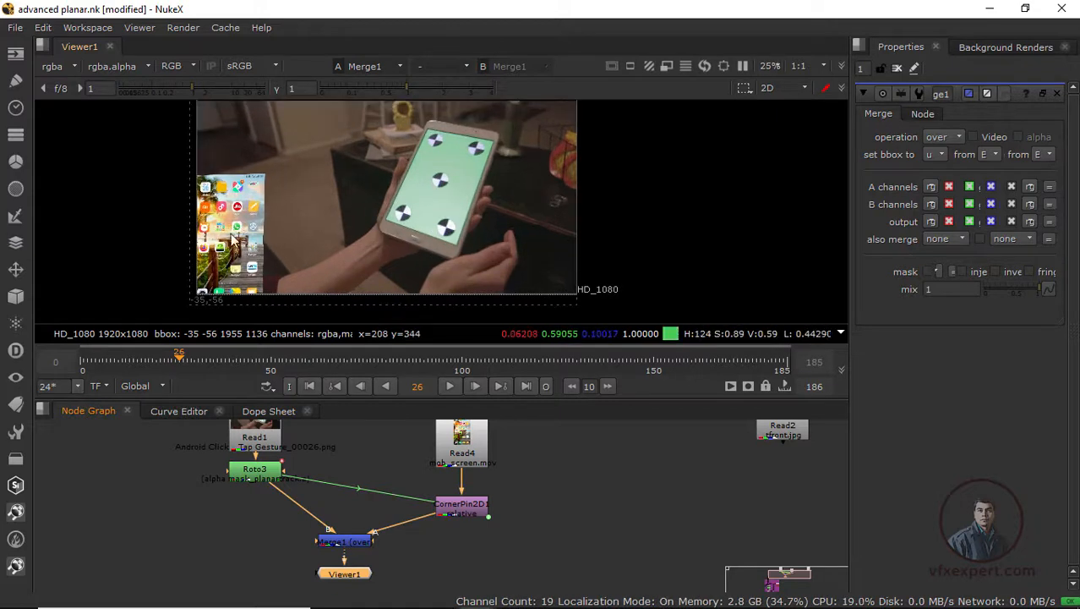
scroll(233, 238, "up", 1)
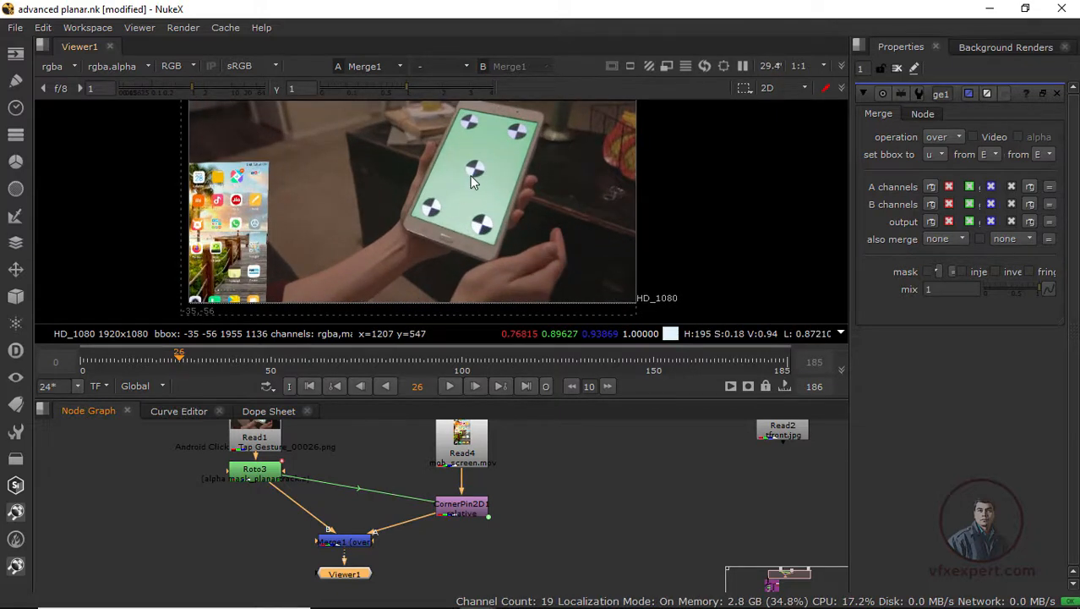
Step: Set CornerPin2D1's four From points to its input, giving corners of 0,0, 352,0, 352,640 and 0,640
left_click(470, 444)
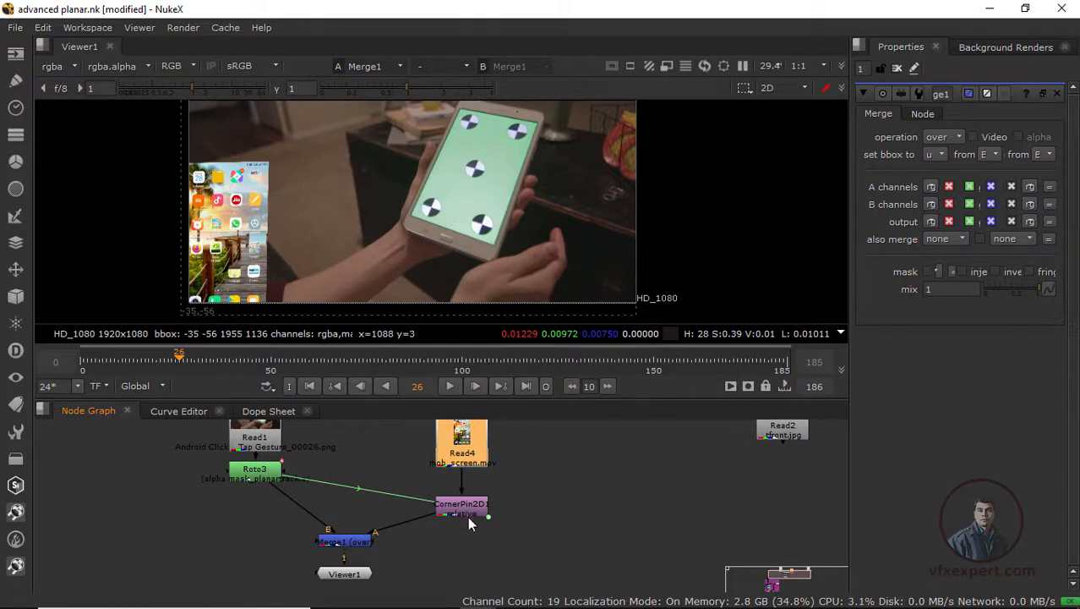
left_click_drag(414, 467, 416, 478)
left_click(400, 462)
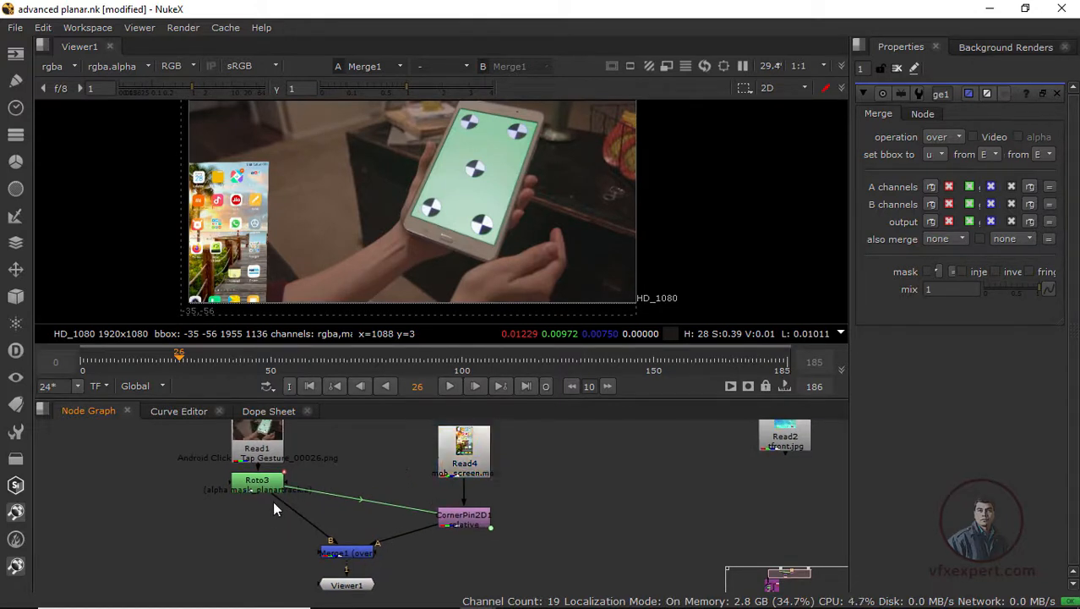
double_click(473, 520)
left_click_drag(820, 183, 708, 183)
left_click(813, 115)
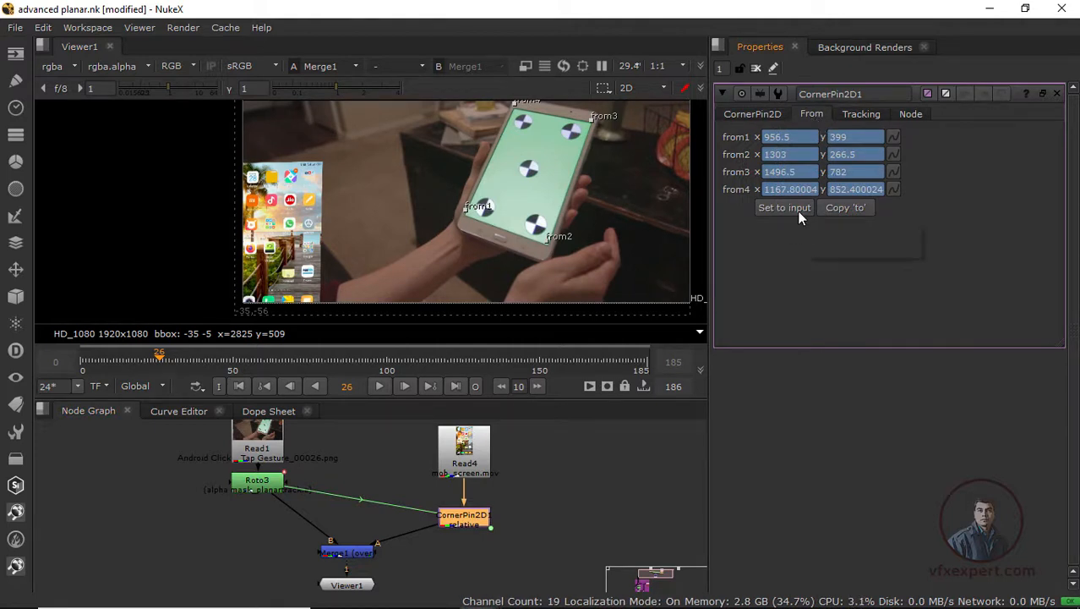
left_click(774, 207)
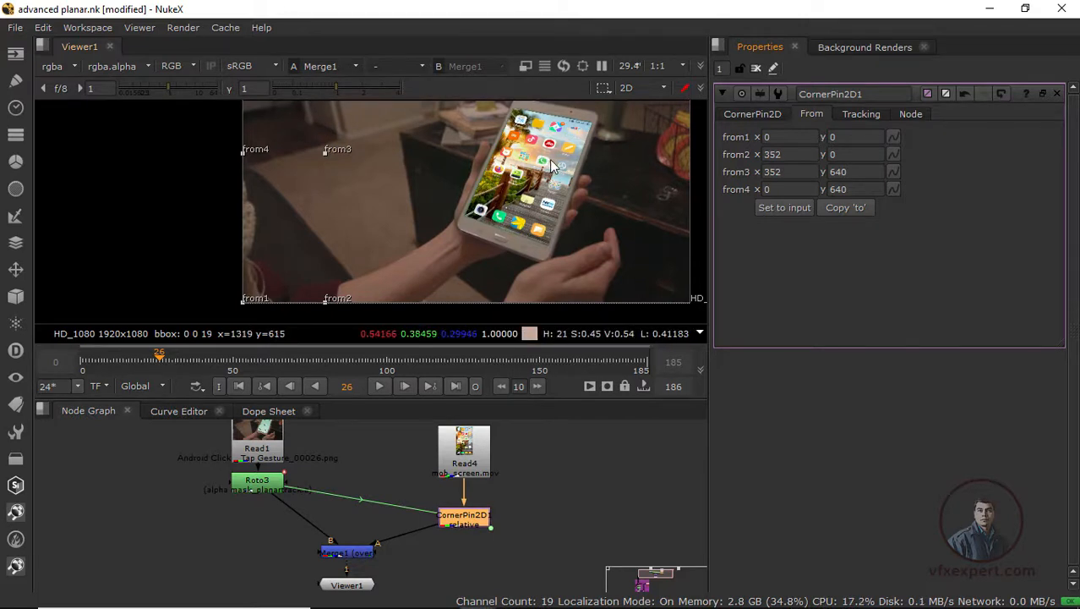
left_click(567, 484)
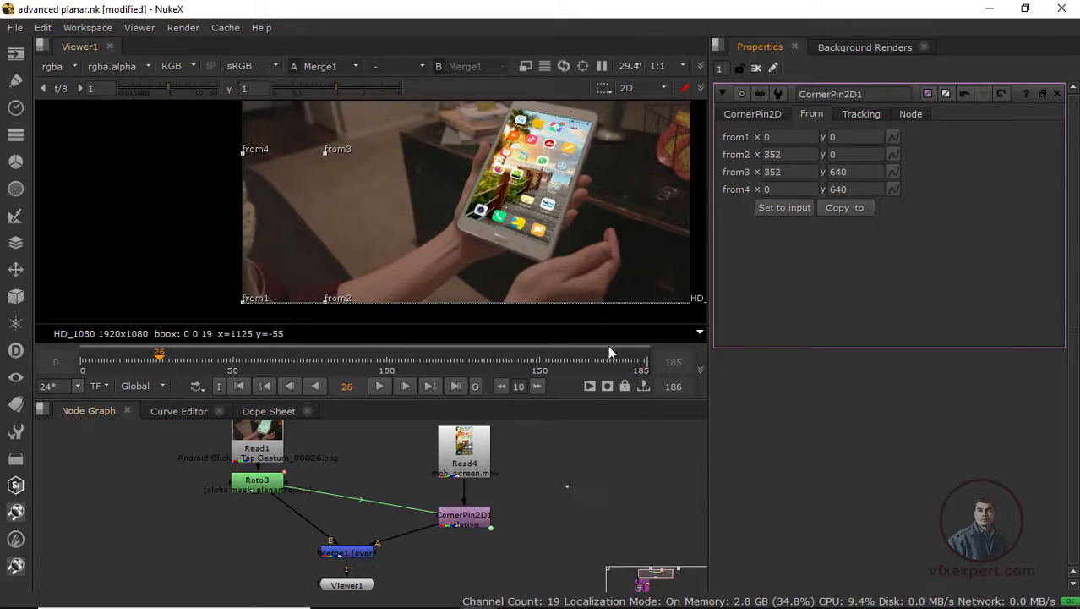
Step: Close the node properties, play the composite from the first frame, and scrub back to frame 45 to check the inserted screen against the hand
left_click(721, 92)
left_click(755, 68)
scroll(524, 216, "up", 2)
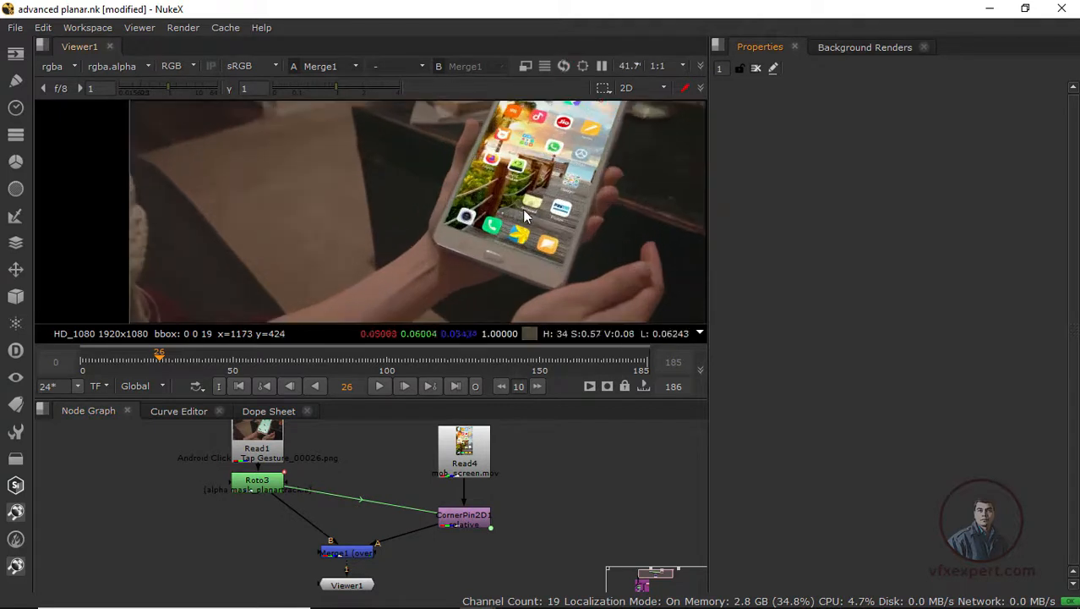
scroll(406, 254, "up", 1)
left_click(239, 385)
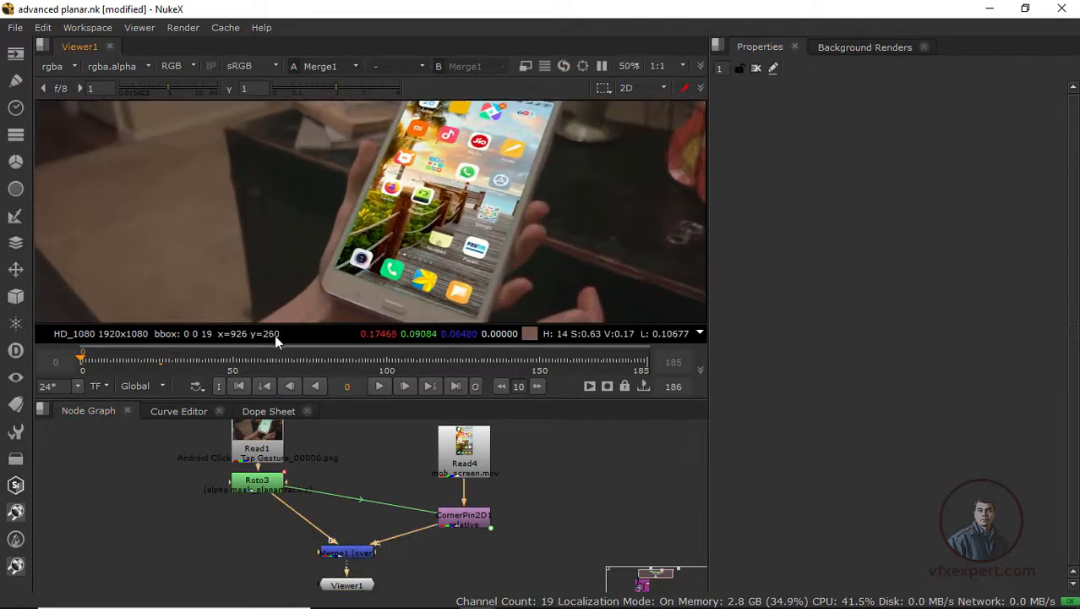
left_click(378, 389)
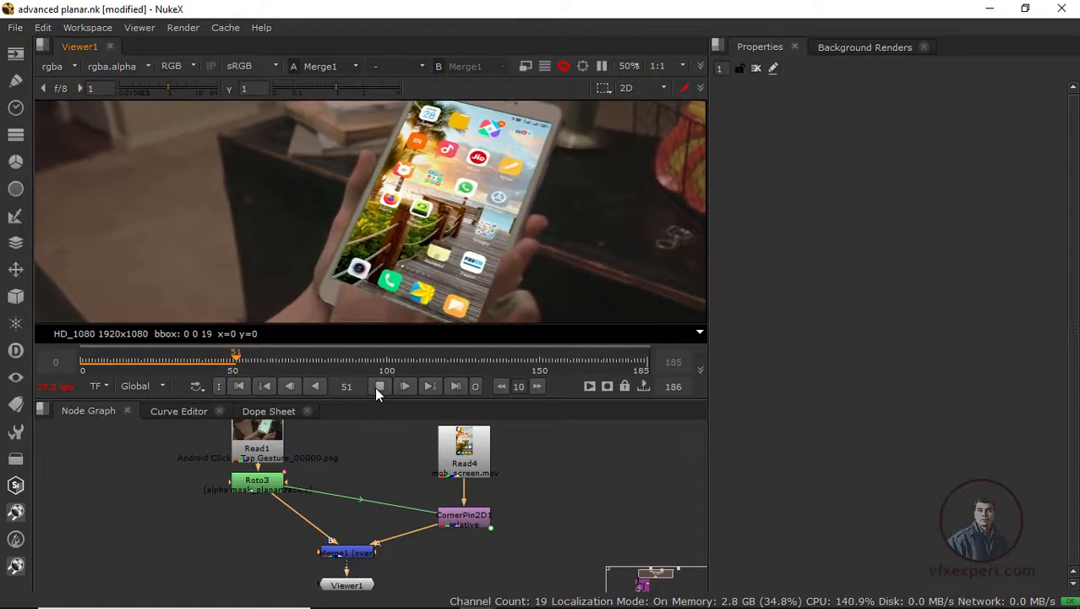
left_click(378, 386)
scroll(495, 249, "down", 1)
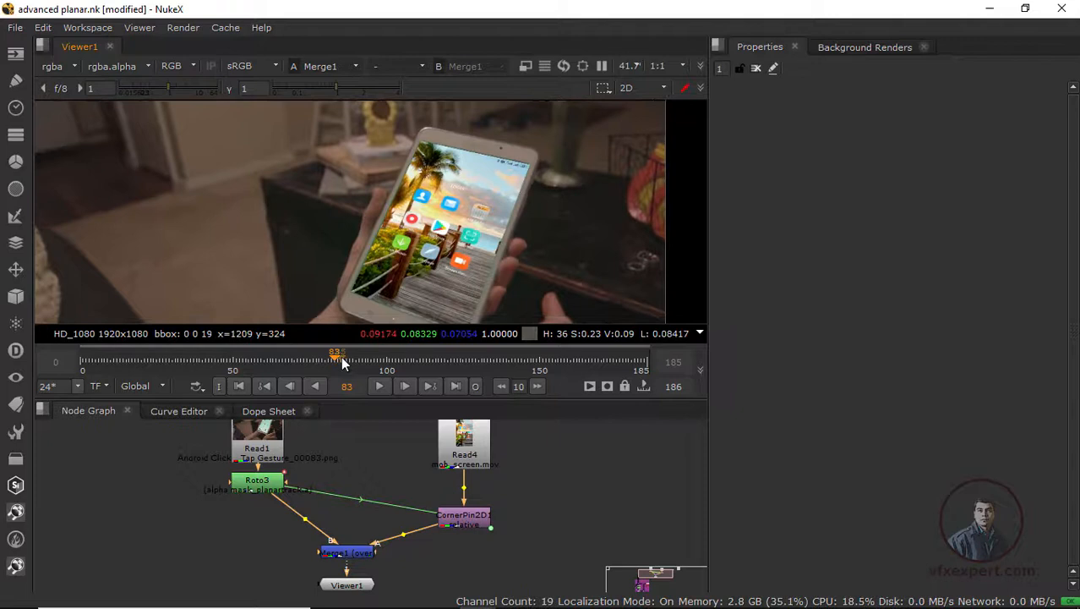
left_click_drag(342, 362, 218, 365)
scroll(426, 226, "down", 2)
scroll(419, 245, "up", 2)
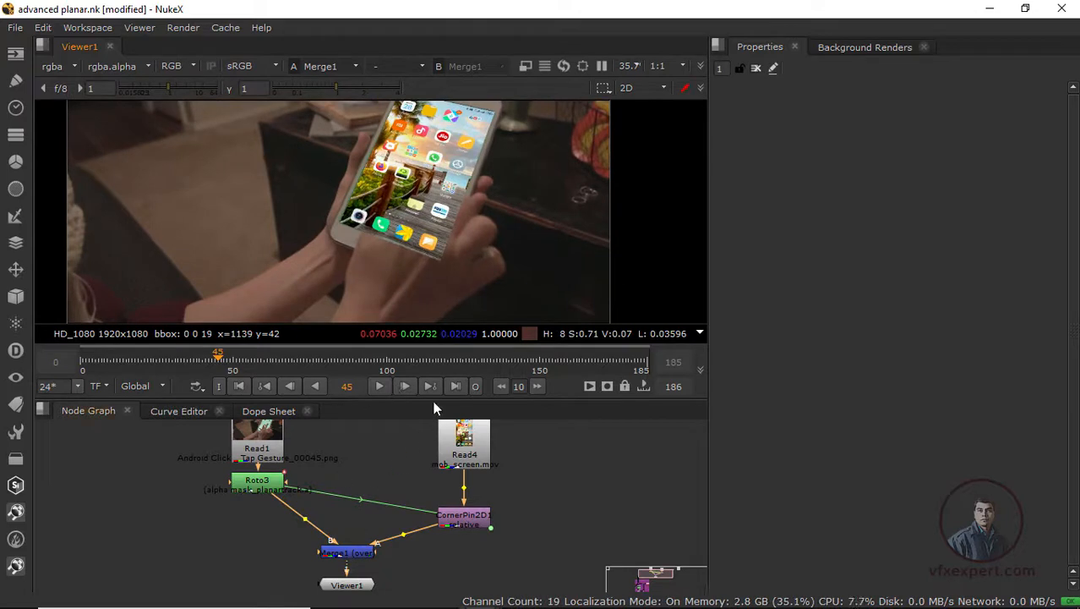
Step: Enlarge the node graph area and examine the nodes in the Remove marker & Keyout backdrop, from Keylight1 up to its input
left_click_drag(436, 398, 434, 359)
scroll(361, 493, "down", 3)
left_click_drag(248, 496, 426, 406)
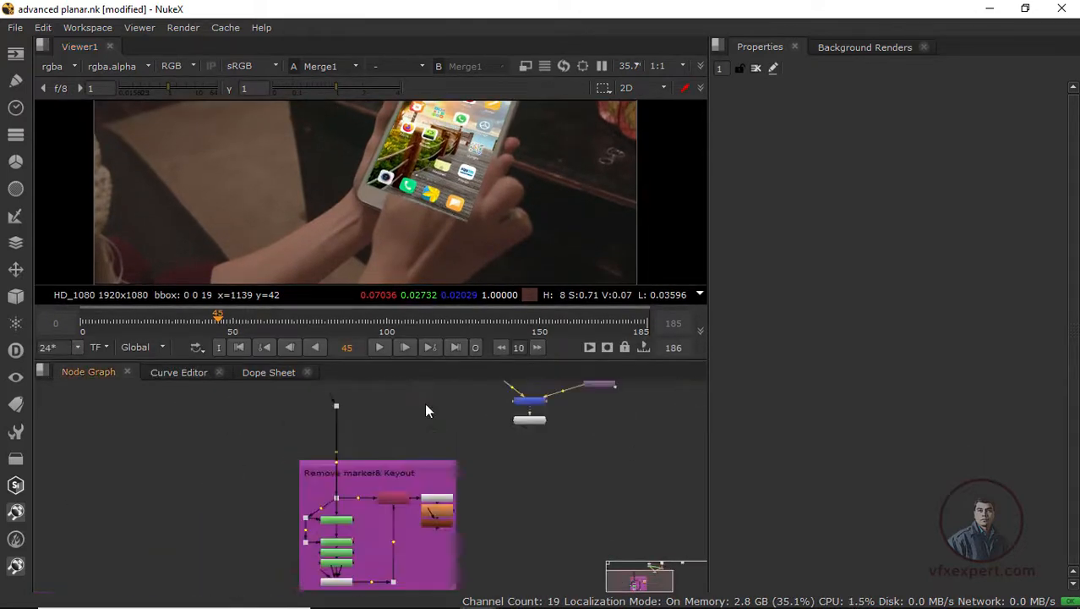
left_click_drag(395, 512, 367, 473)
scroll(367, 479, "up", 2)
scroll(337, 580, "up", 2)
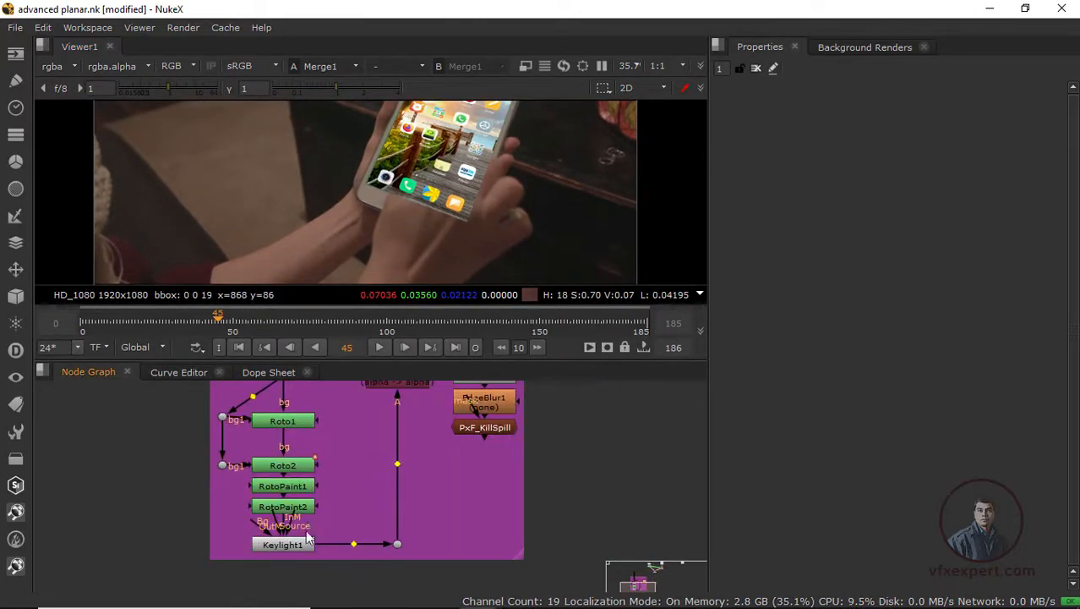
left_click_drag(298, 475, 284, 584)
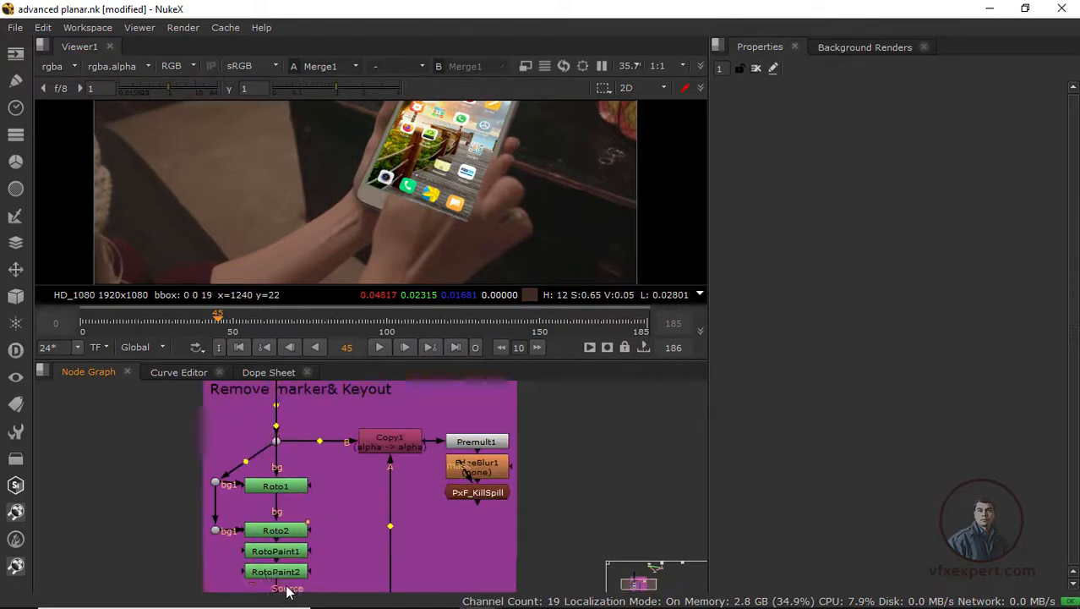
scroll(310, 492, "down", 1)
left_click_drag(308, 517, 317, 592)
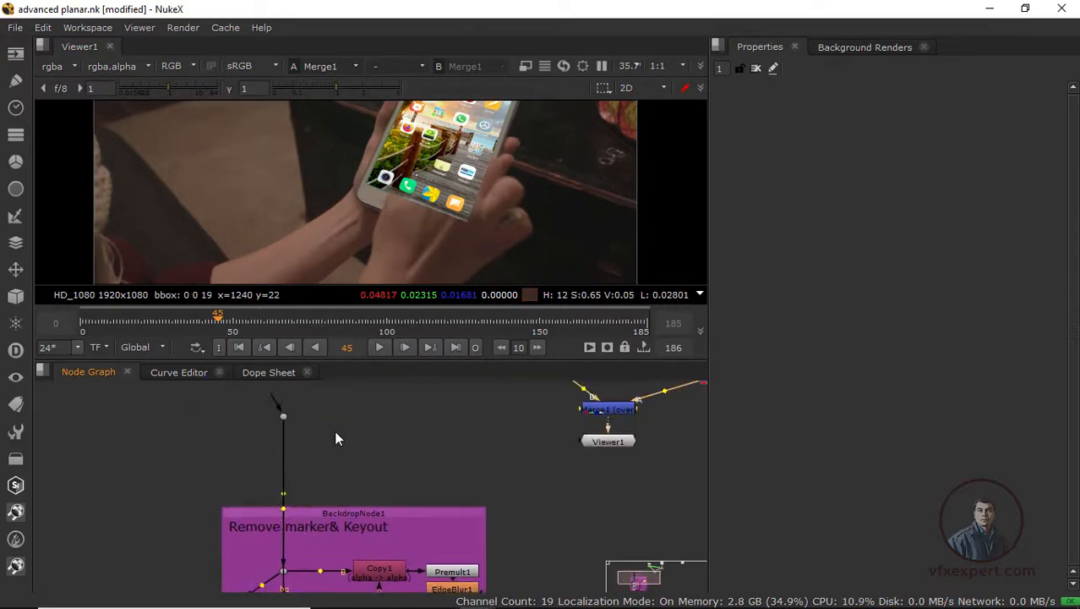
Step: Move Read1 above the dot feeding the Remove marker & Keyout backdrop and connect it to that dot, keeping its Roto3 link
scroll(338, 438, "down", 2)
left_click_drag(350, 520, 352, 589)
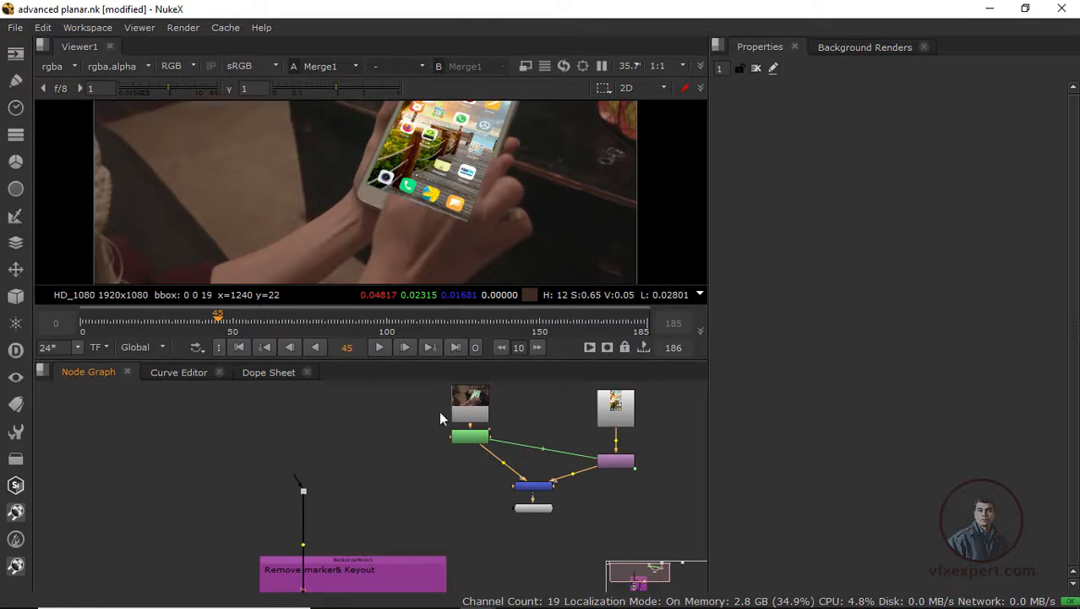
left_click_drag(457, 413, 292, 432)
scroll(323, 462, "up", 2)
scroll(338, 423, "down", 1)
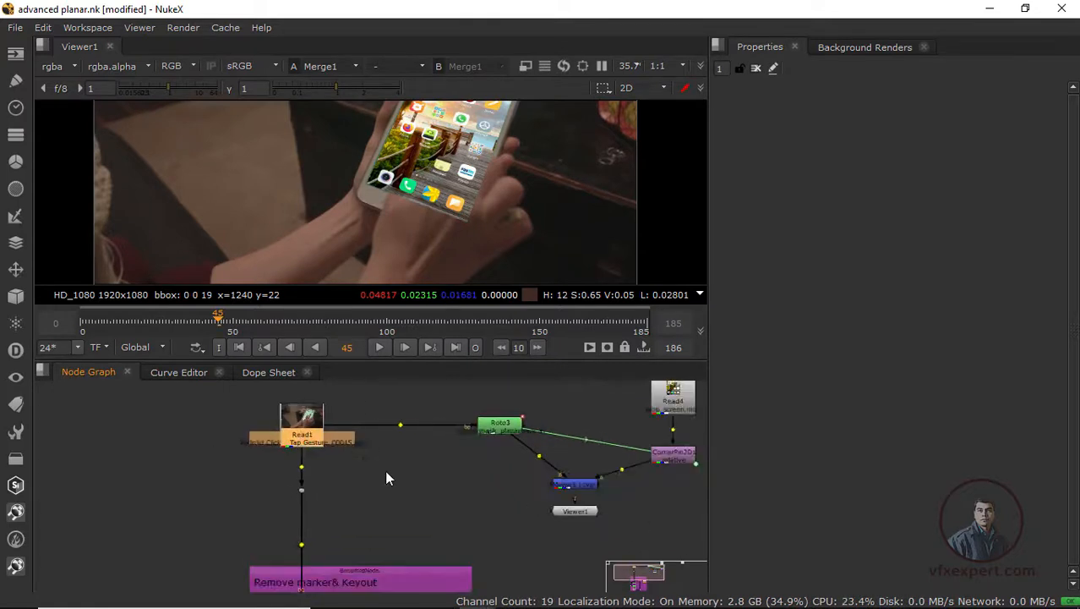
scroll(385, 472, "down", 1)
left_click_drag(388, 570, 358, 475)
mouse_move(335, 553)
left_mouse_down()
mouse_move(342, 418)
mouse_move(368, 598)
left_mouse_up()
left_click_drag(333, 396, 336, 505)
Step: View the Read1 footage and examine the fingers crossing the tablet's green screen at frame 45
key("1")
scroll(498, 201, "up", 1)
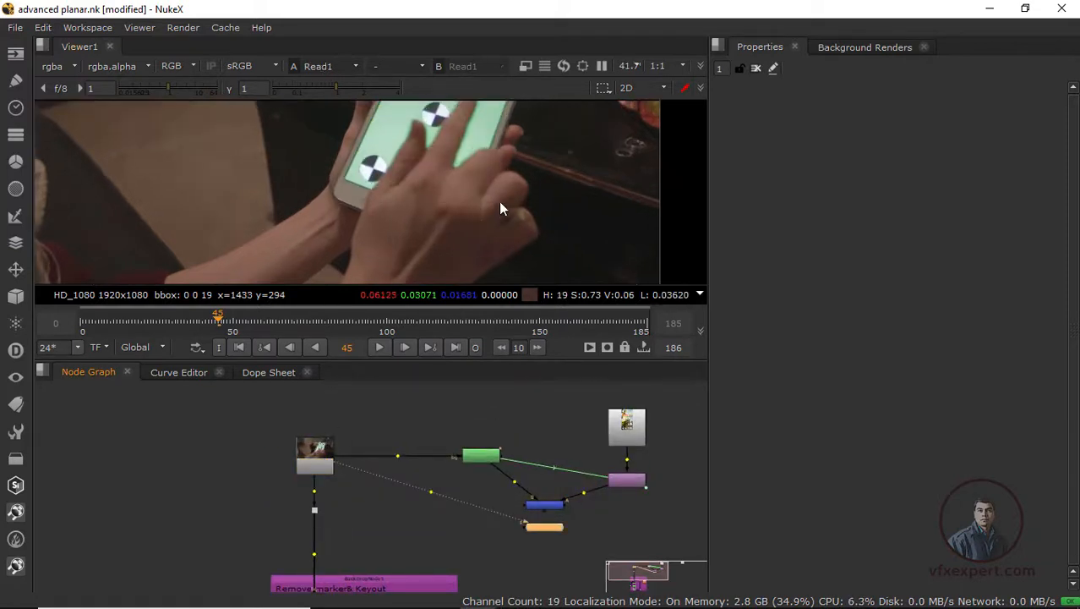
left_click_drag(499, 201, 458, 324)
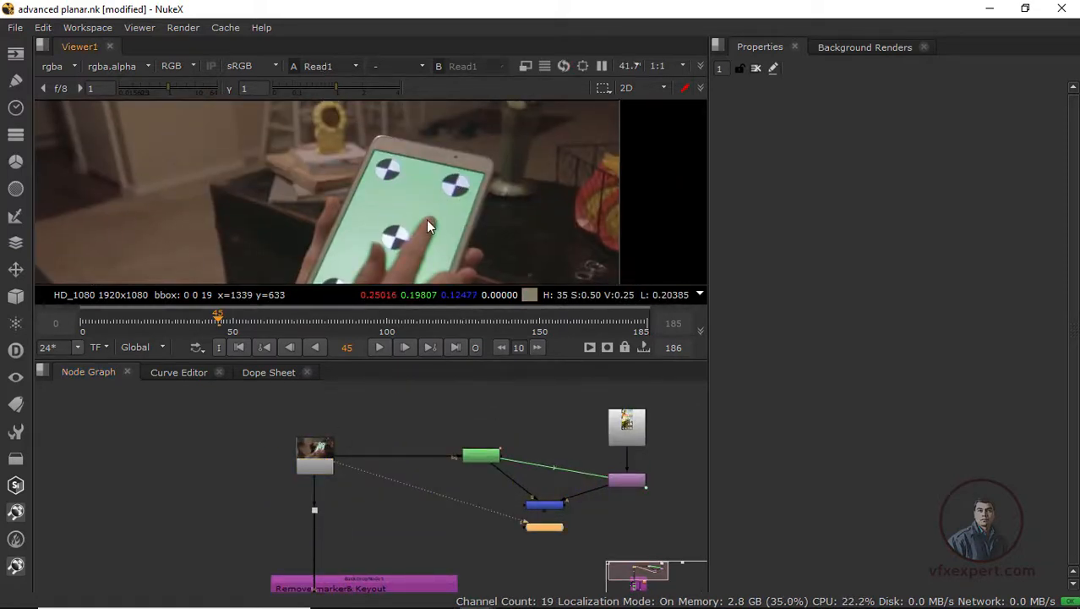
left_click_drag(426, 220, 446, 196)
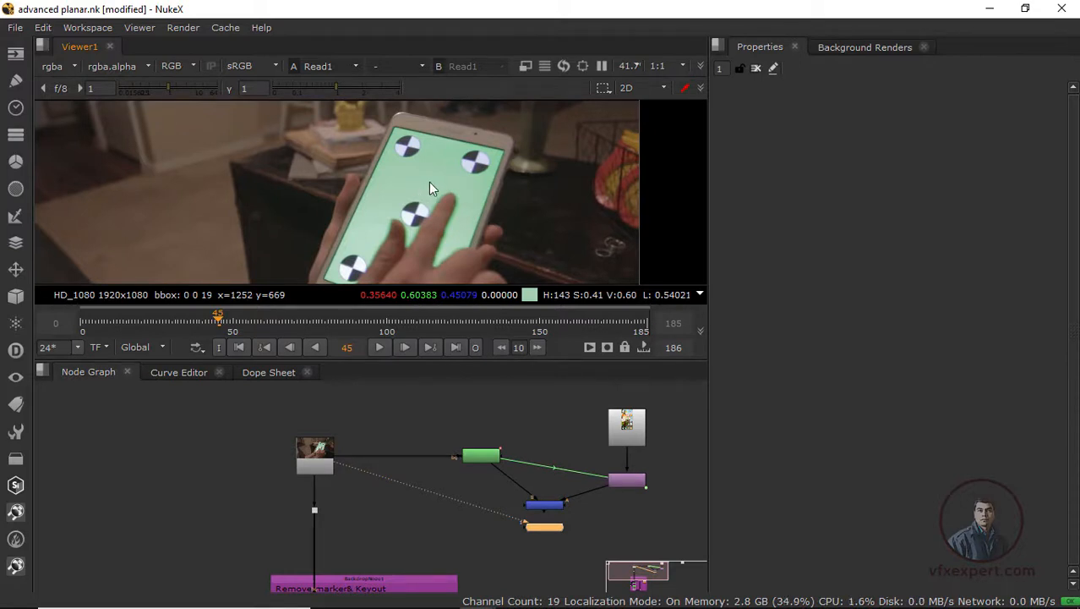
Step: View the keyed output of PxF_KillSpill and place Viewer1 directly beneath that node in the backdrop
scroll(409, 428, "down", 2)
left_click_drag(373, 513, 321, 382)
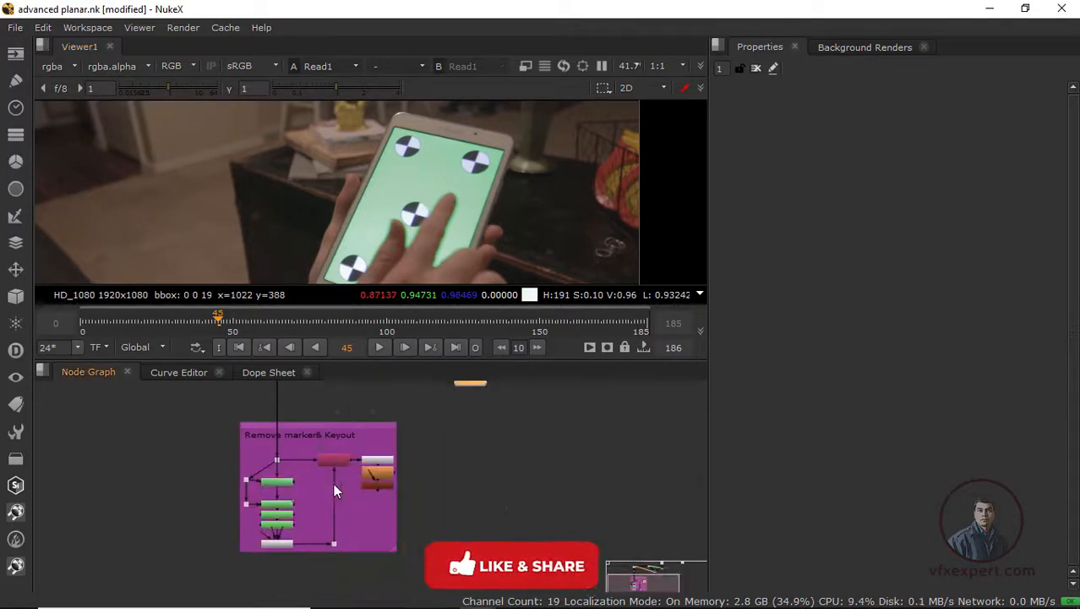
left_click_drag(334, 484, 357, 493)
scroll(304, 531, "up", 3)
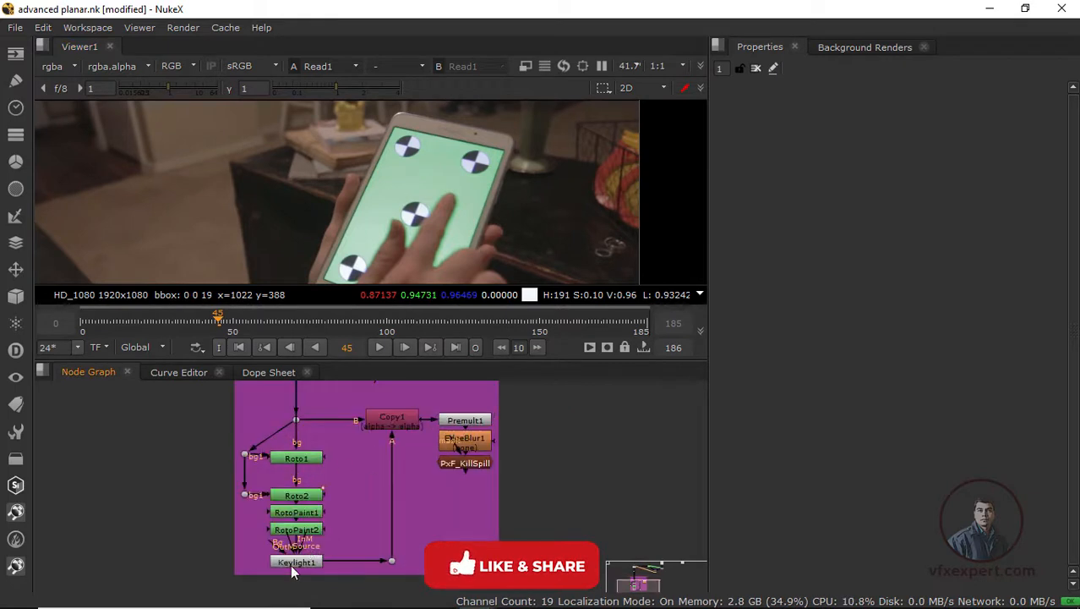
left_click_drag(425, 503, 322, 514)
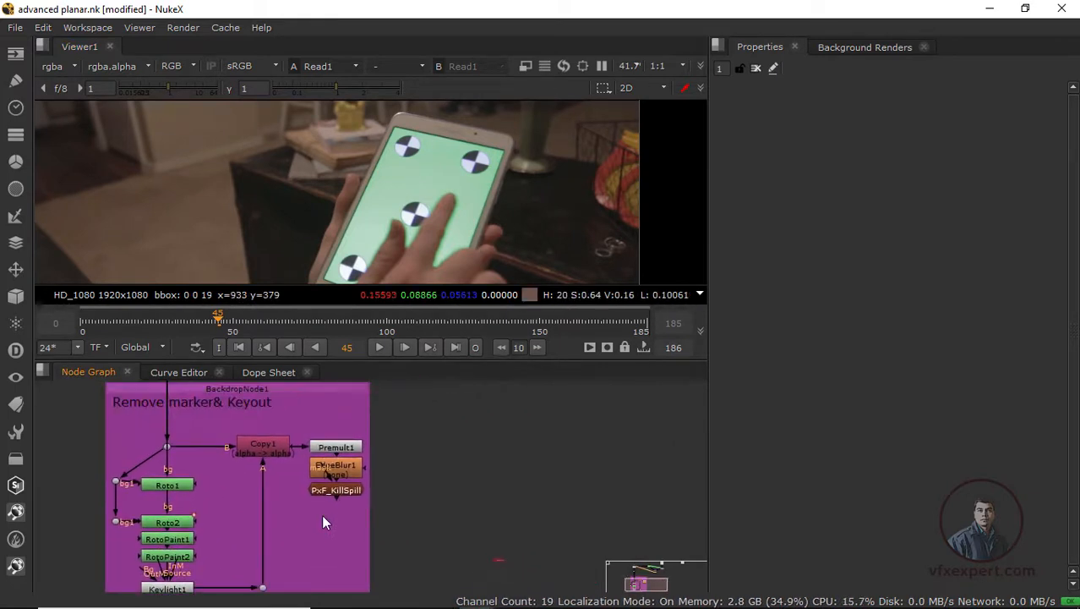
left_click(341, 490)
key("1")
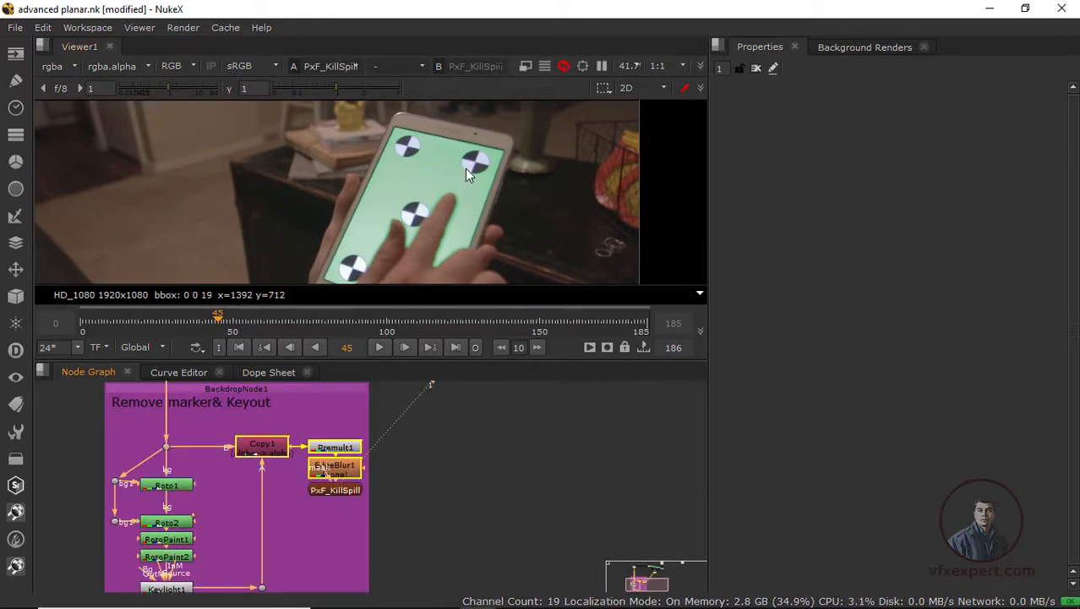
scroll(465, 167, "down", 2)
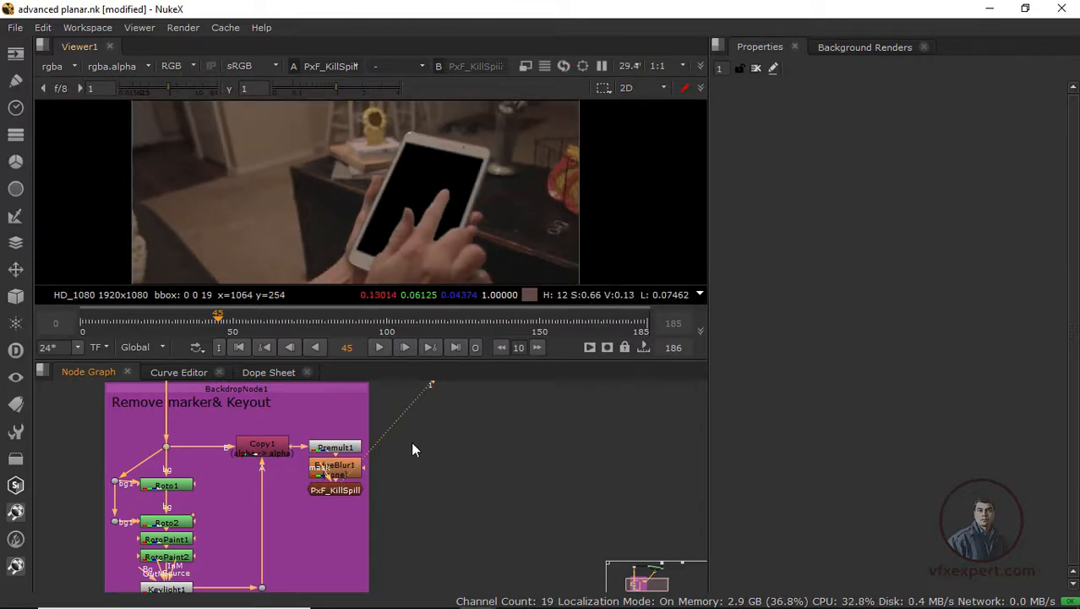
scroll(413, 444, "down", 1)
left_click_drag(455, 405, 412, 477)
left_click_drag(438, 421, 309, 589)
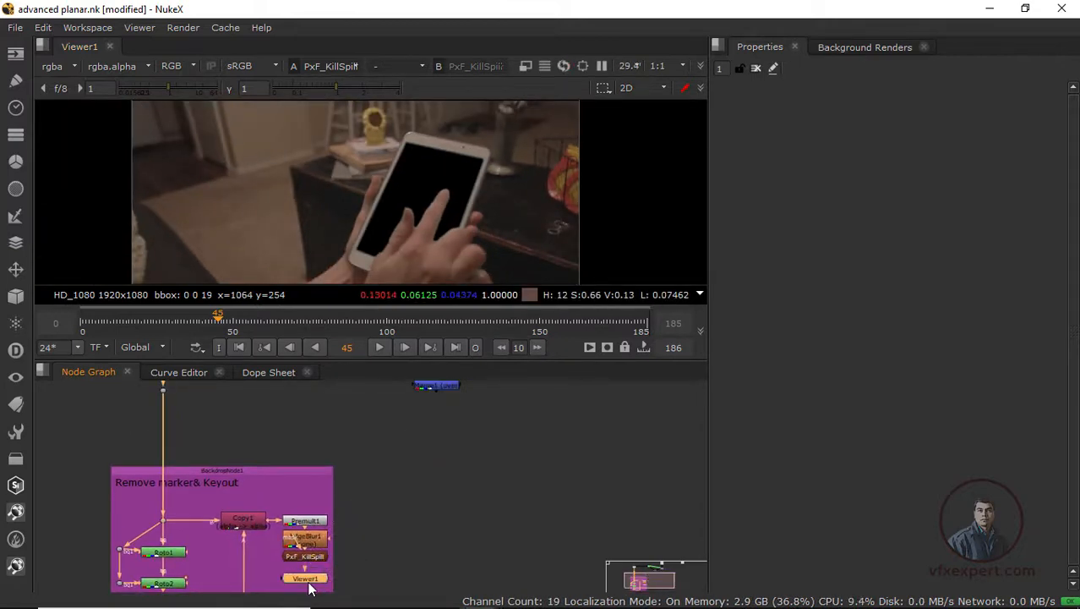
Step: Enlarge the node graph area and move Roto3, Read4, CornerPin2D1 and Merge1 together down beside the Remove marker & Keyout backdrop
scroll(417, 518, "down", 1)
left_click_drag(426, 462, 388, 516)
scroll(363, 473, "down", 1)
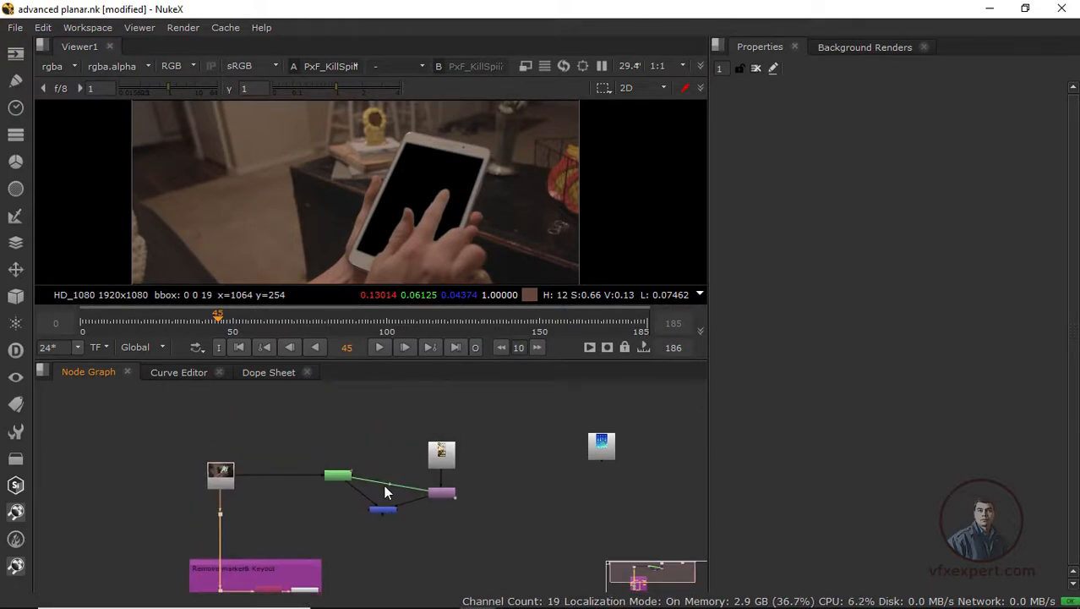
scroll(385, 484, "up", 1)
scroll(592, 425, "down", 2)
left_click_drag(615, 423, 542, 289)
left_click_drag(504, 343, 412, 436)
scroll(405, 429, "up", 3)
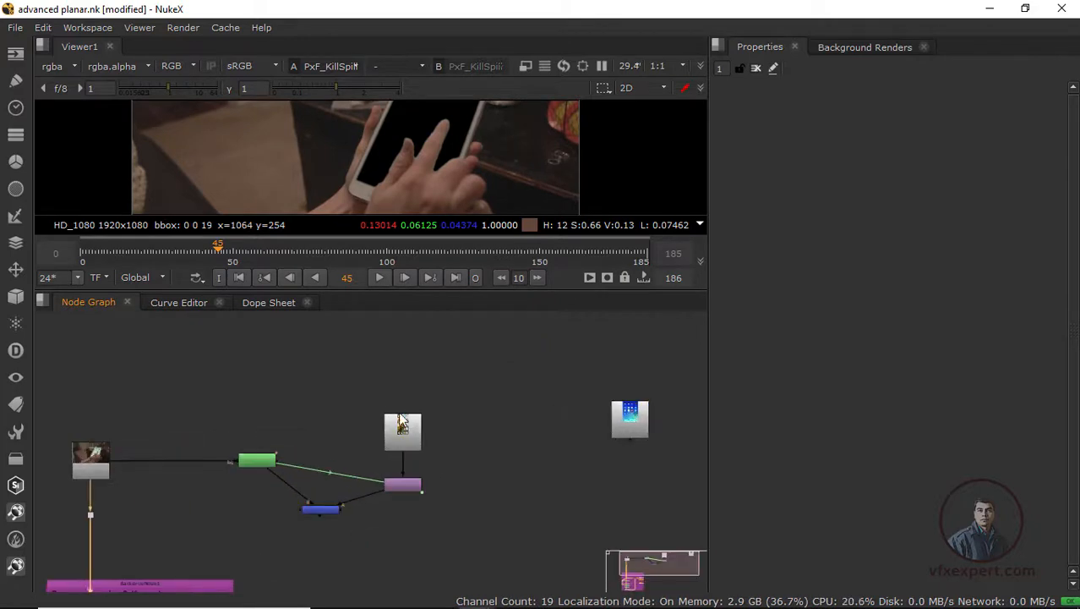
left_click_drag(349, 533, 385, 449)
scroll(384, 451, "down", 1)
left_click_drag(281, 330, 528, 482)
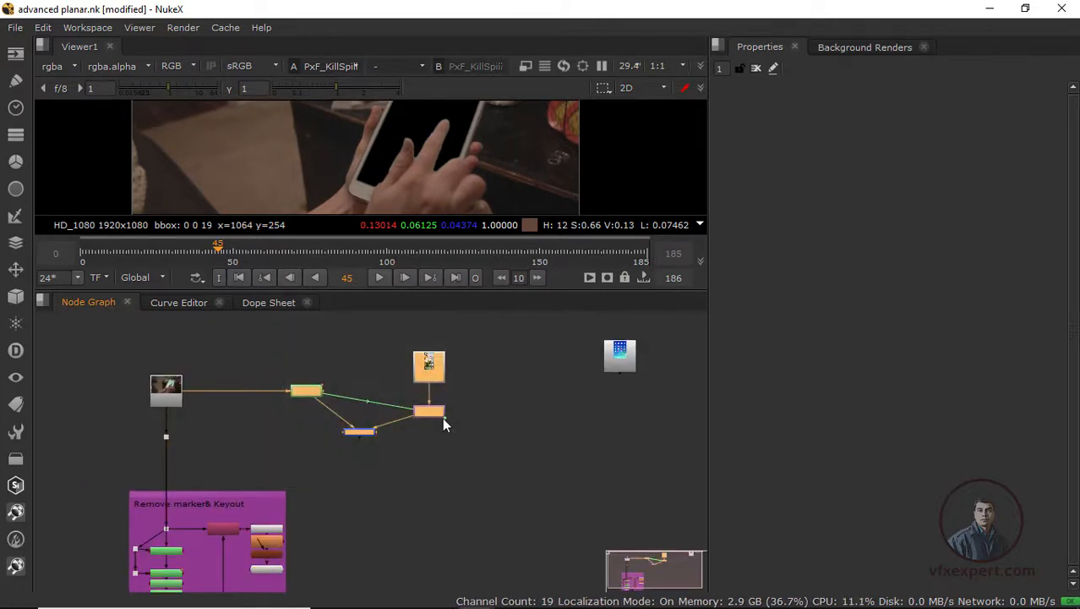
left_click_drag(442, 422, 486, 529)
left_click_drag(387, 470, 384, 431)
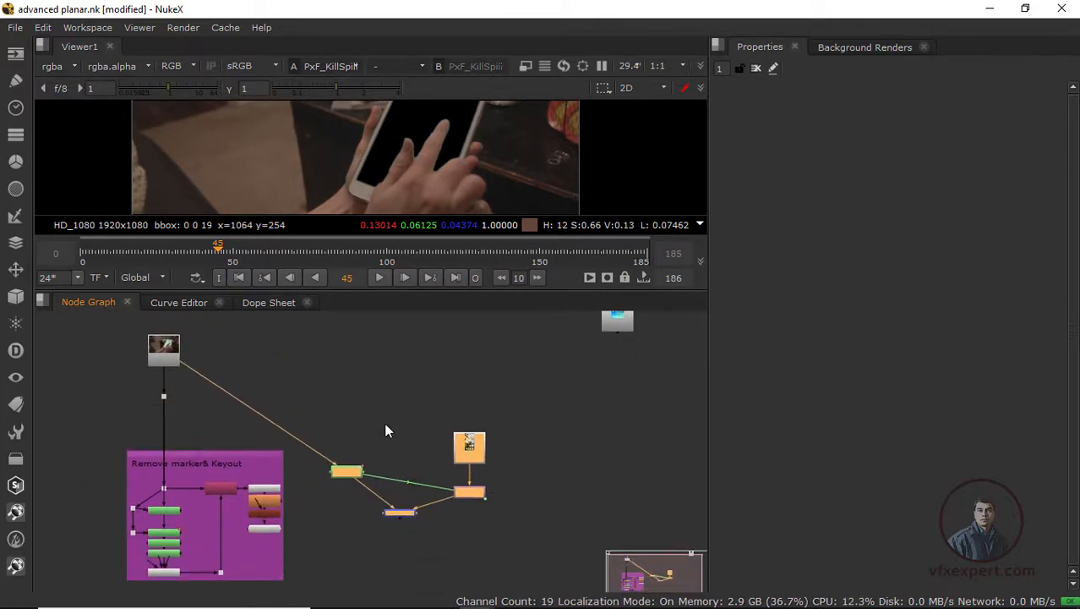
left_click(385, 431)
Step: Add a dot on the connection from Read1 to Roto3 and position it level with Read1 and directly above Roto3
scroll(256, 452, "up", 1)
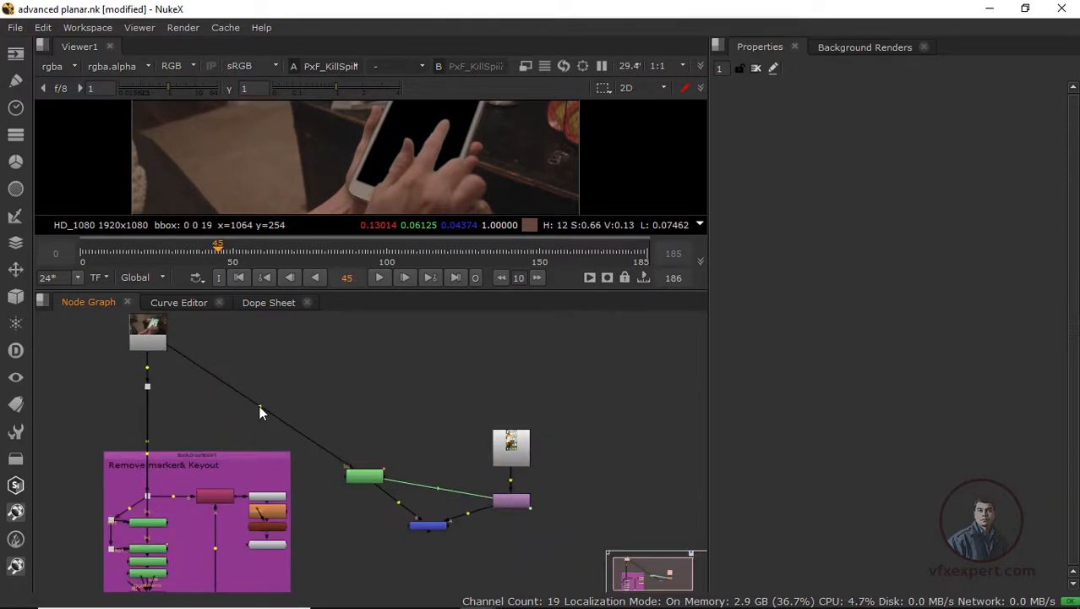
left_click(259, 406, "ctrl")
left_click_drag(258, 410, 366, 331)
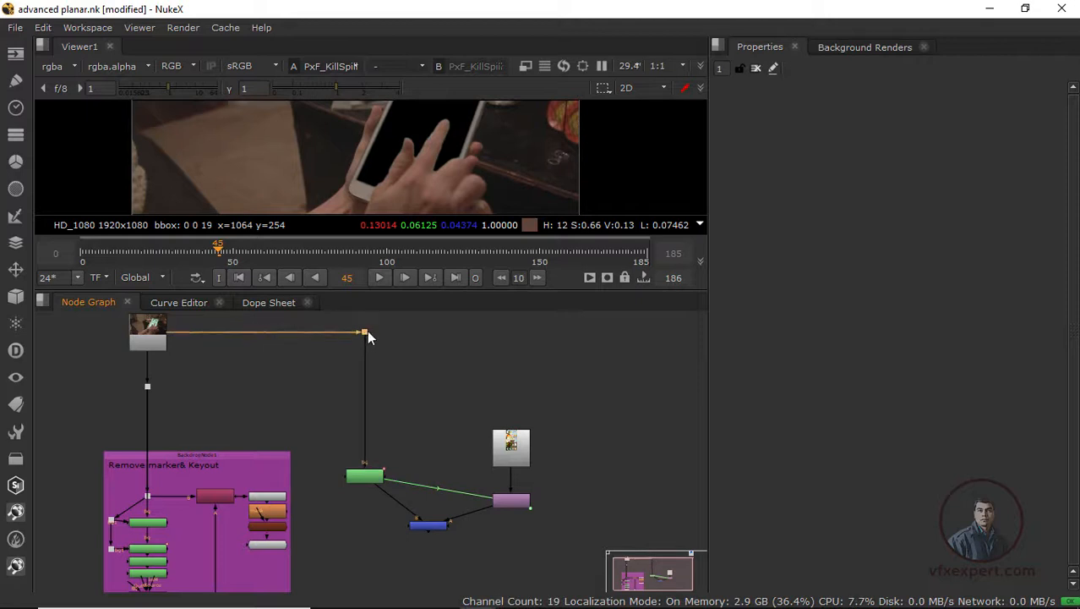
scroll(397, 409, "down", 2)
scroll(433, 469, "up", 4)
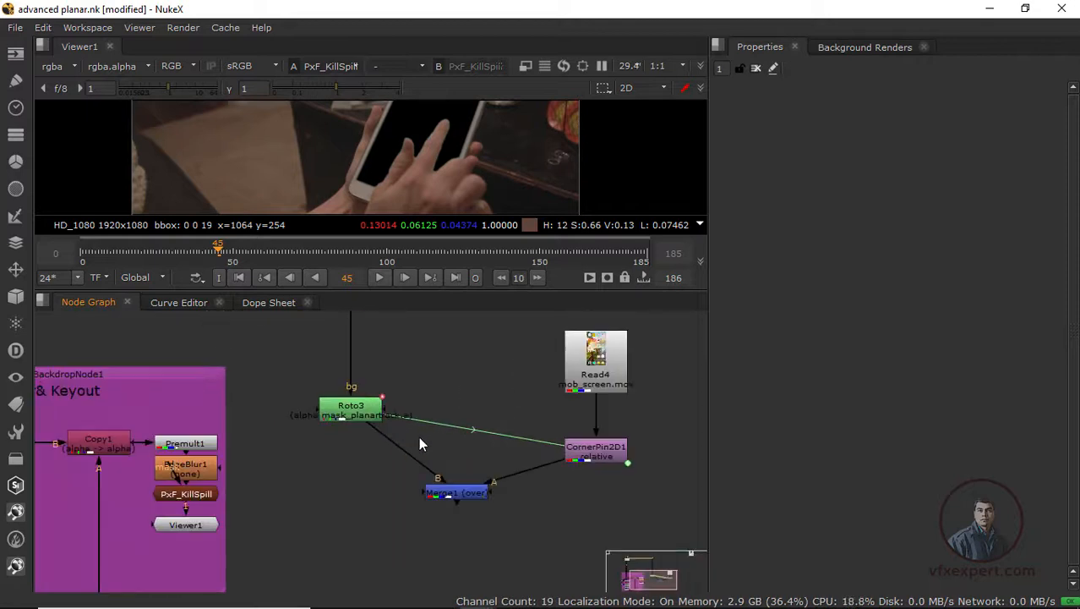
Step: Raise Read4 slightly to leave more space above CornerPin2D1
left_click_drag(394, 433, 365, 444)
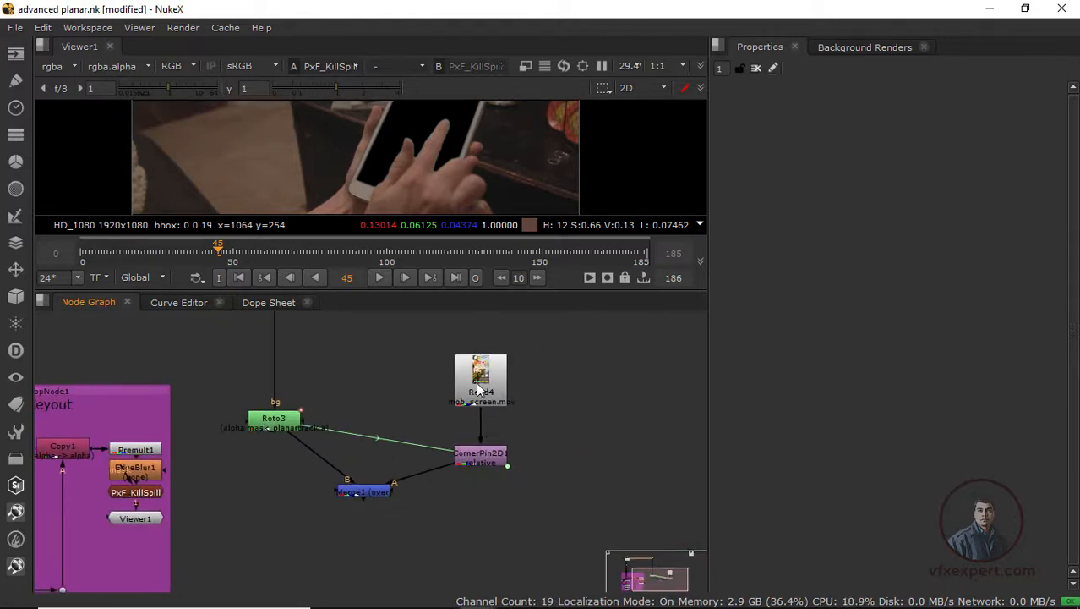
left_click_drag(479, 391, 479, 383)
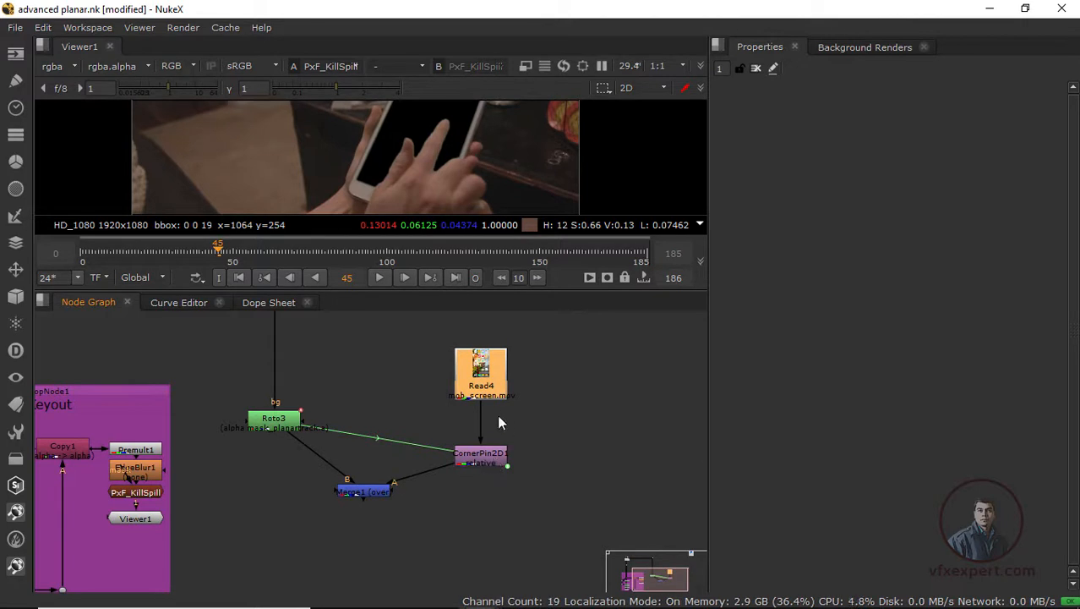
scroll(388, 488, "down", 3)
left_click_drag(377, 488, 457, 485)
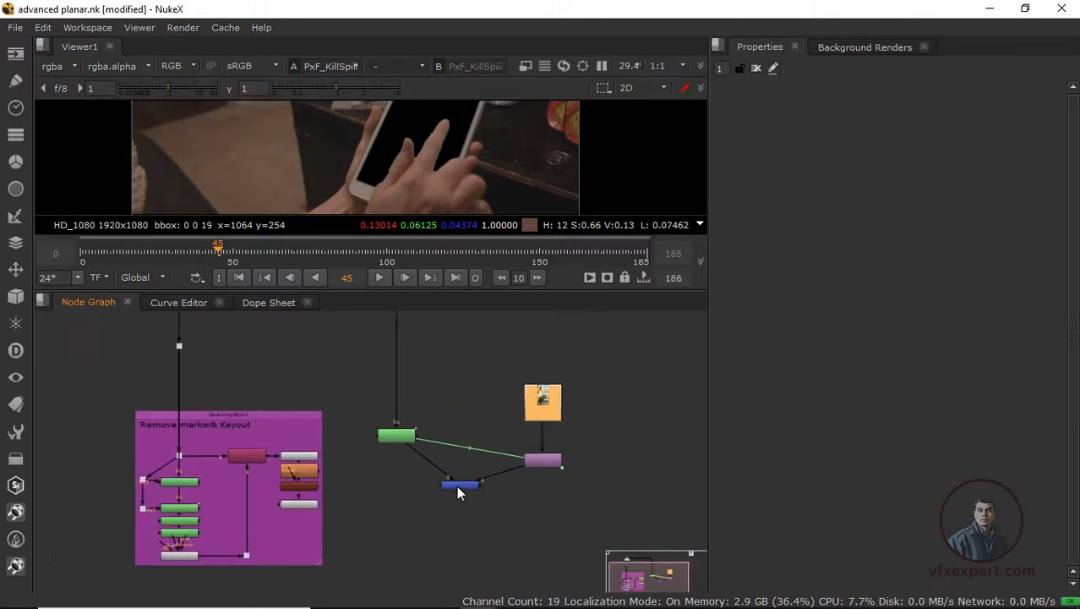
Step: Reconnect Merge1's B input from Roto3 to the PxF_KillSpill output and view the Merge1 result
scroll(457, 488, "up", 2)
scroll(406, 478, "up", 1)
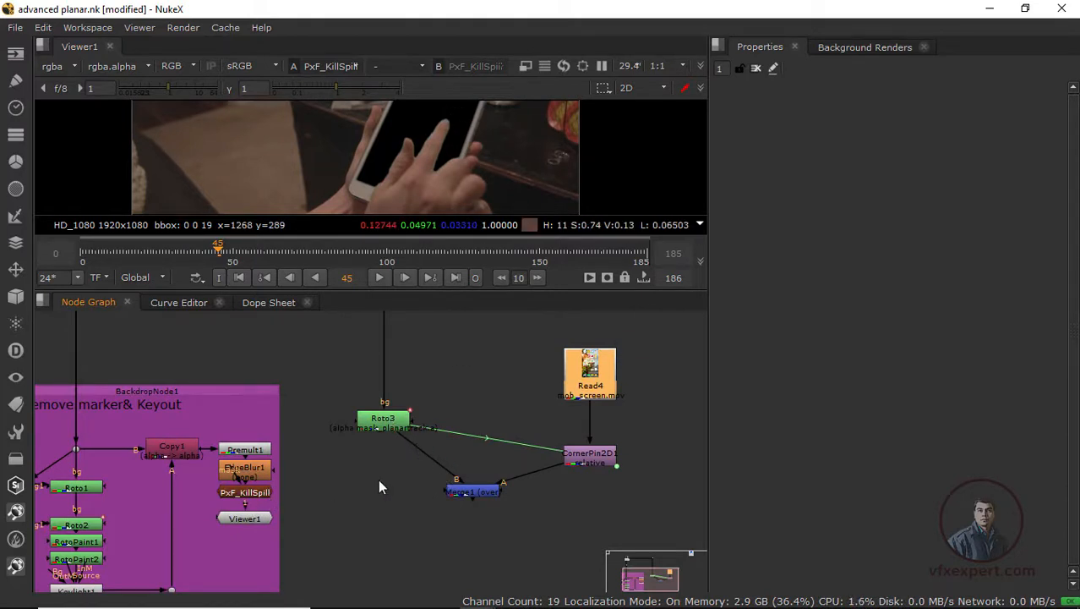
scroll(277, 497, "up", 1)
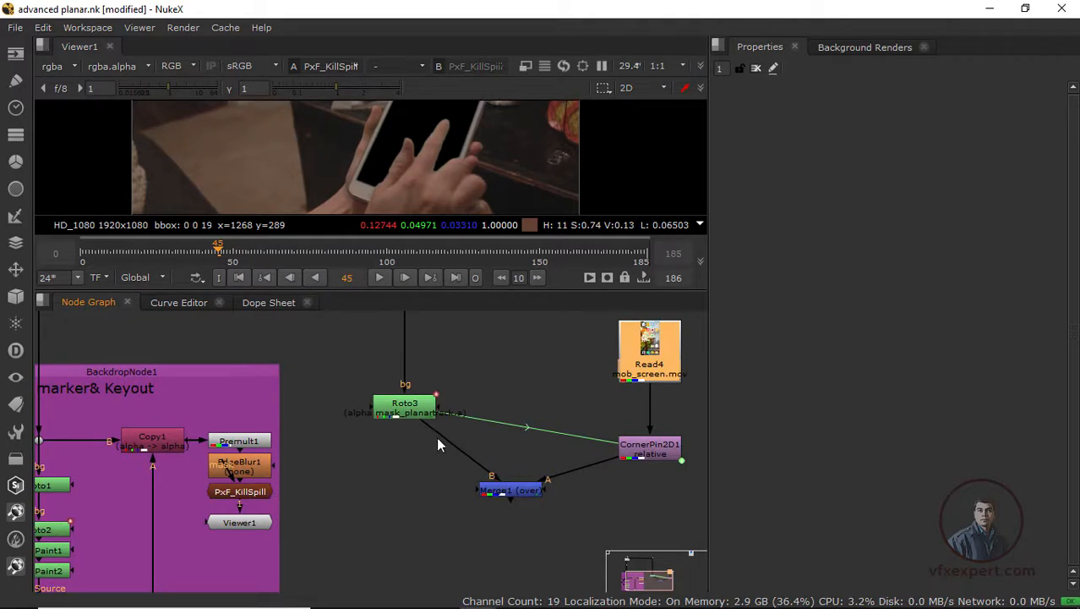
left_click_drag(438, 438, 247, 496)
left_click_drag(504, 492, 510, 504)
key("1")
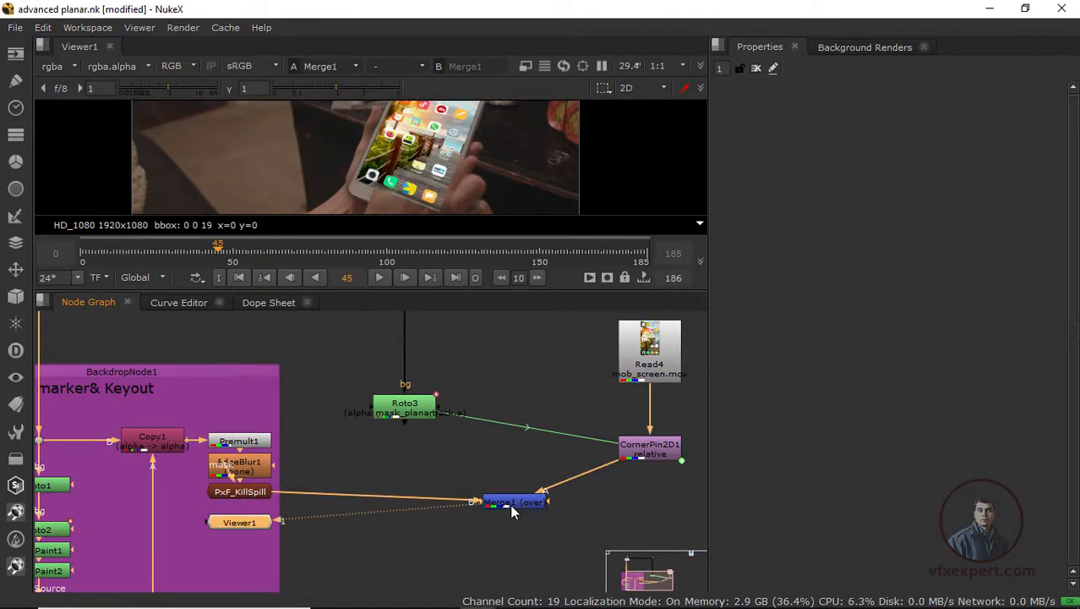
scroll(435, 157, "down", 2)
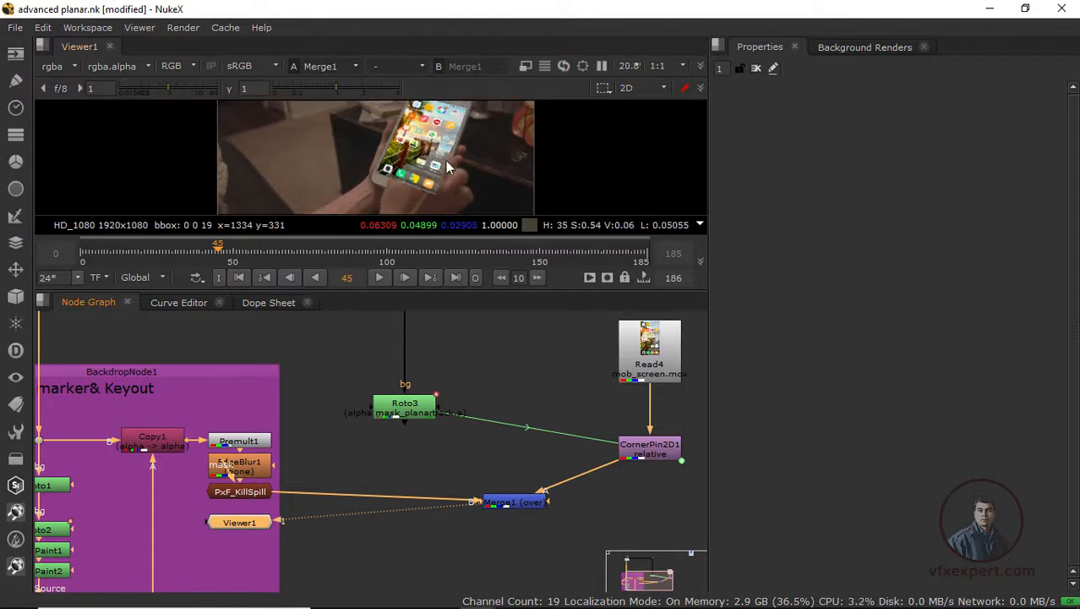
left_click_drag(502, 458, 439, 430)
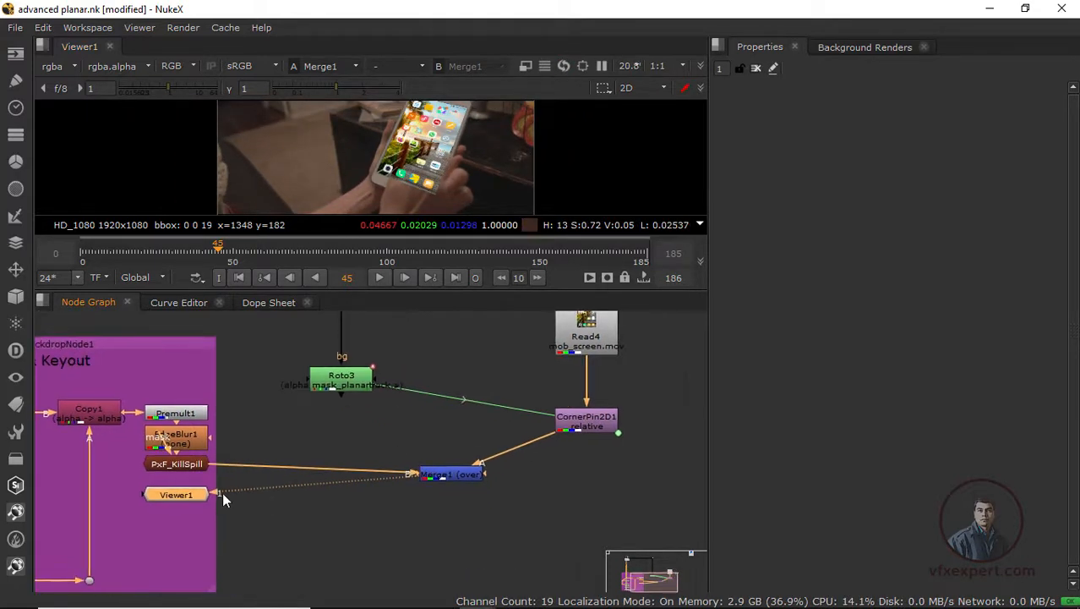
Step: Place Viewer1 directly below Merge1 and compare the PxF_KillSpill output with the Merge1 output
left_click_drag(182, 495, 451, 515)
left_click(173, 464)
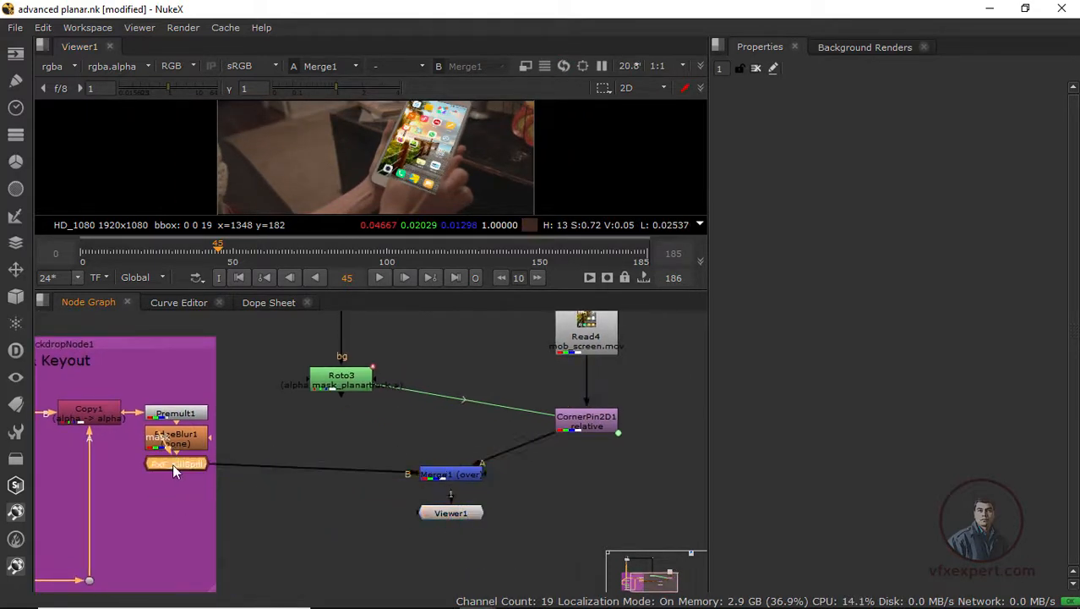
key("1")
scroll(429, 141, "up", 1)
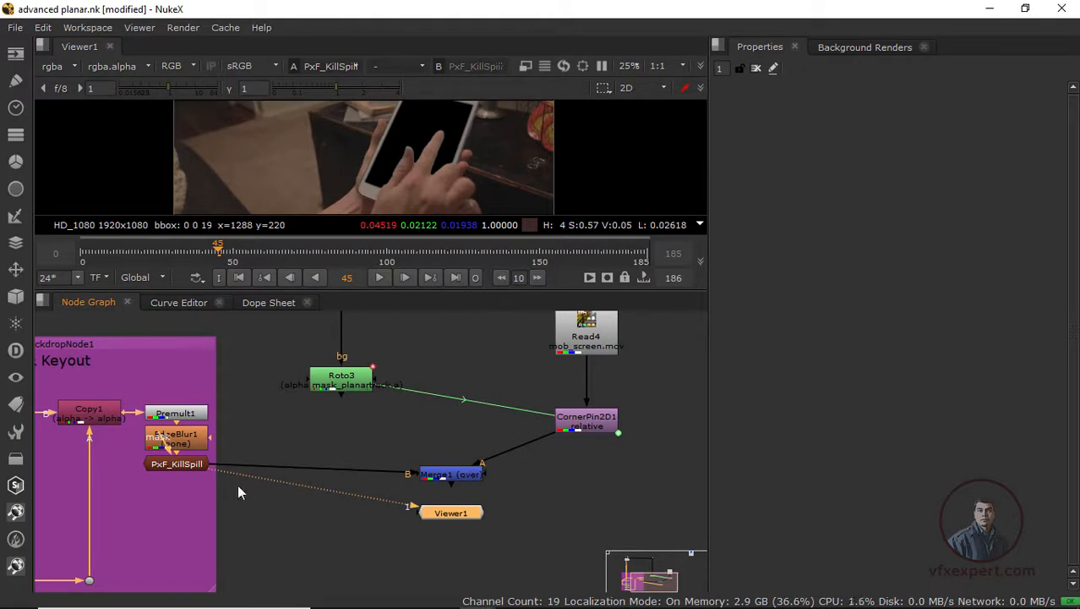
left_click_drag(232, 473, 442, 474)
left_click_drag(454, 516, 455, 530)
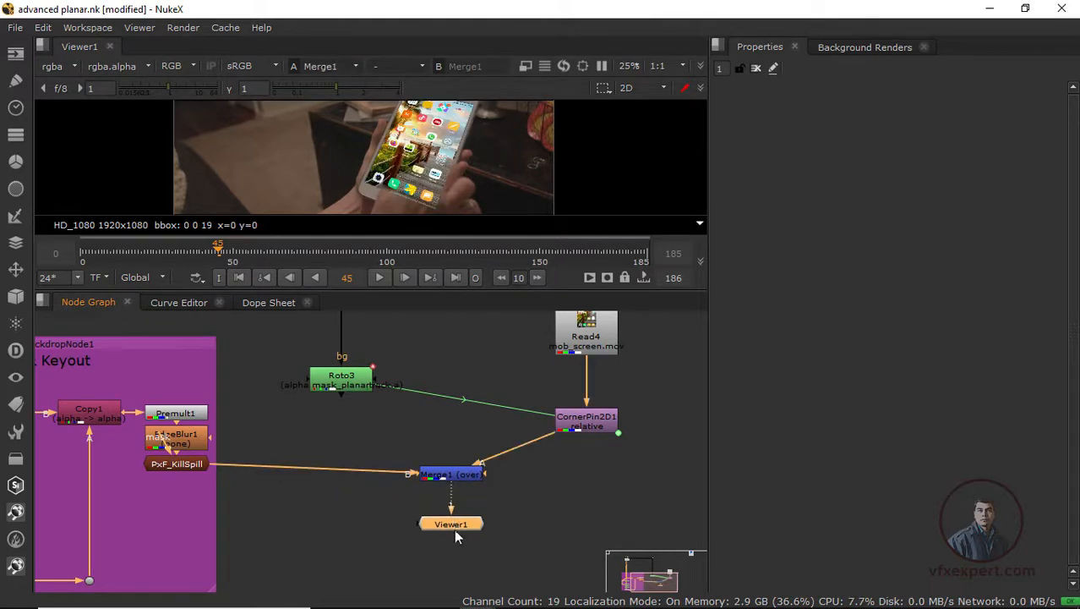
scroll(465, 490, "up", 2)
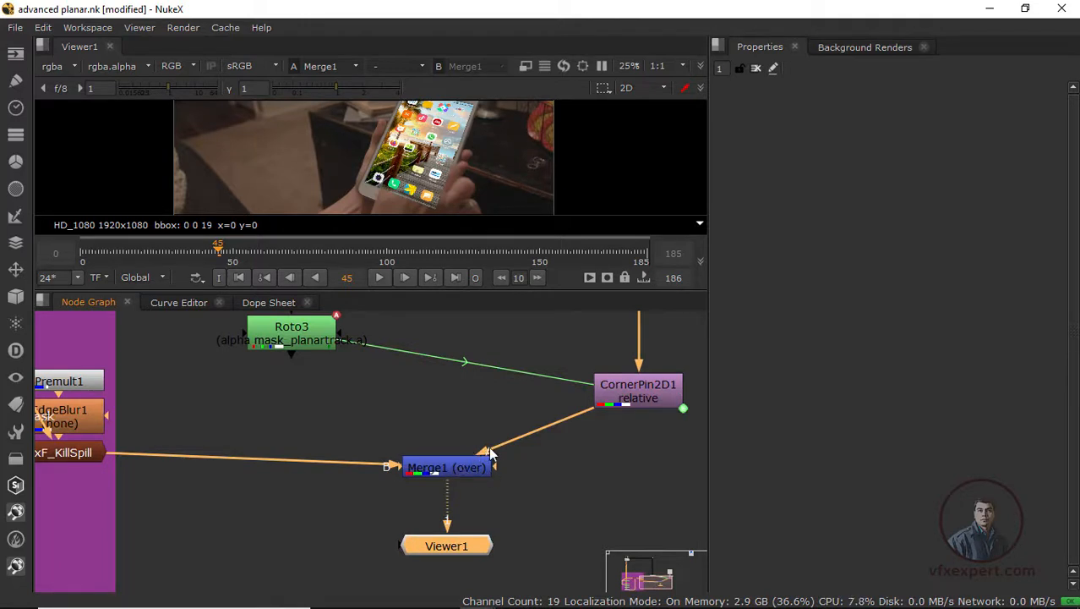
Step: Swap Merge1's A and B inputs so the keyed hand goes over the corner-pinned screen, and enlarge the viewer area
left_click_drag(461, 479, 484, 494)
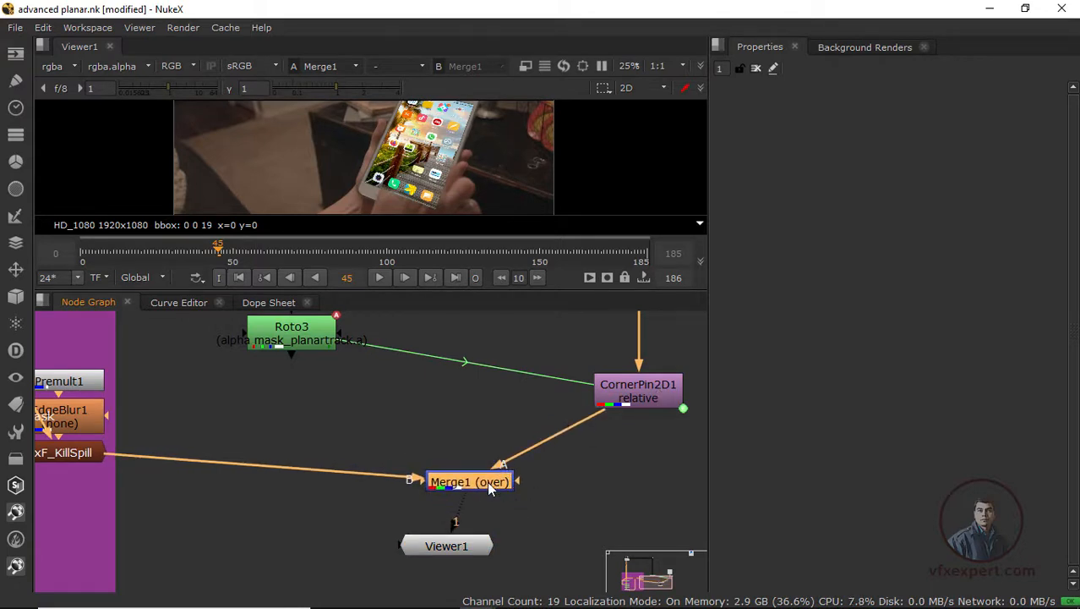
key("shift+x")
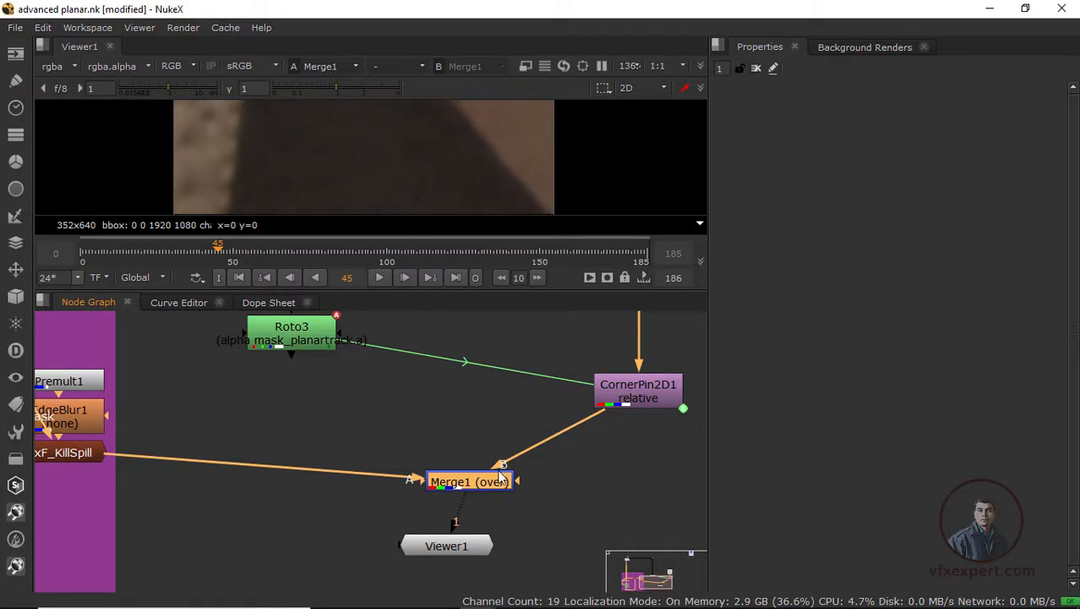
scroll(507, 475, "down", 3)
scroll(498, 199, "down", 5)
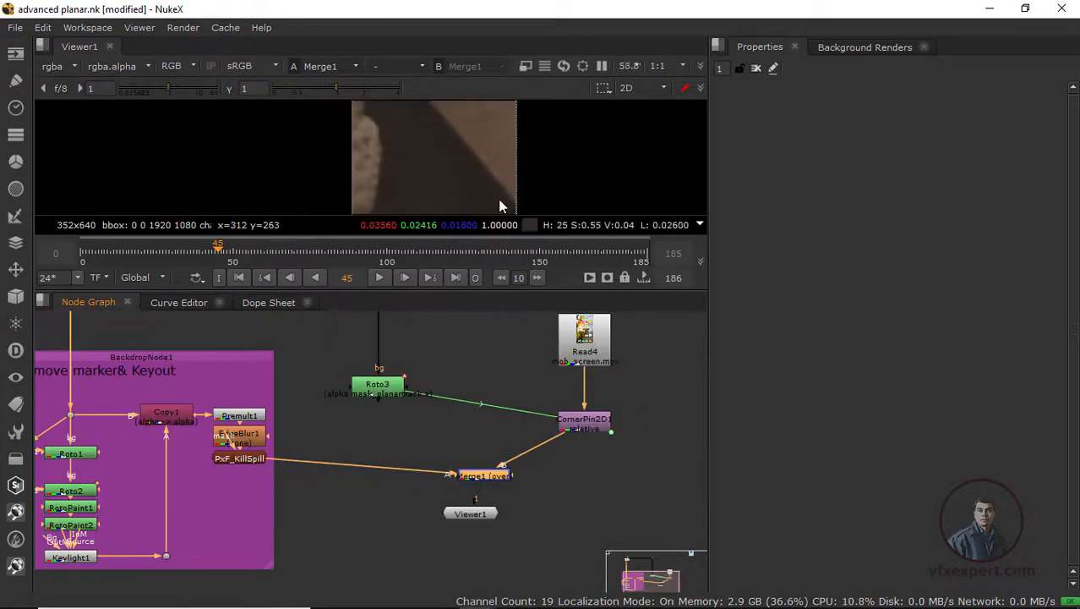
left_click_drag(470, 296, 468, 366)
scroll(521, 177, "down", 2)
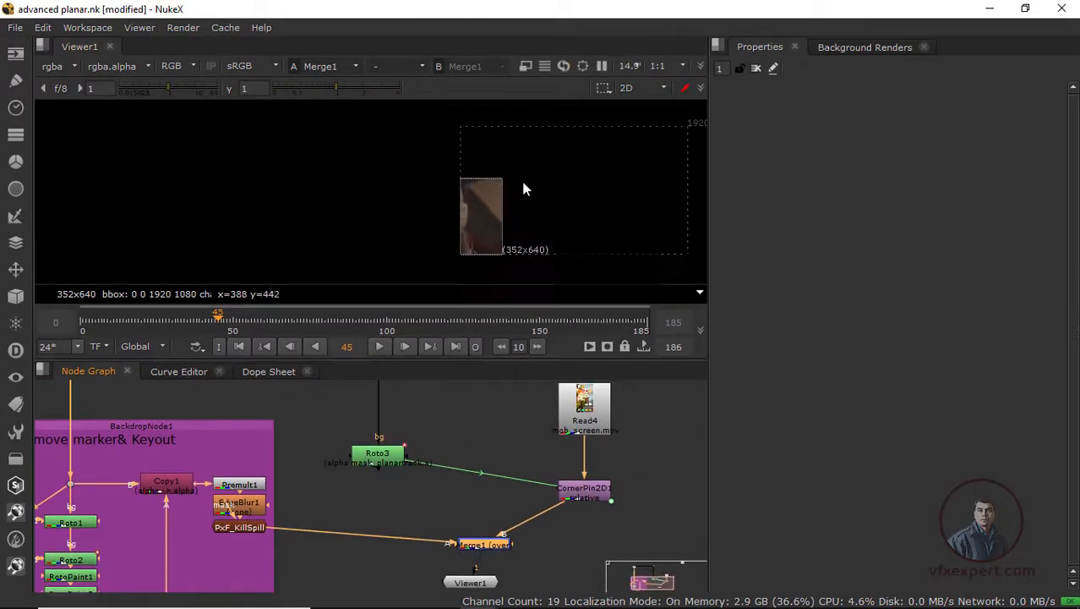
left_click_drag(504, 217, 429, 201)
Step: Insert a Reformat node between Read4 and CornerPin2D1 with the output format HD_1080 1920x1080
left_click_drag(476, 445, 294, 450)
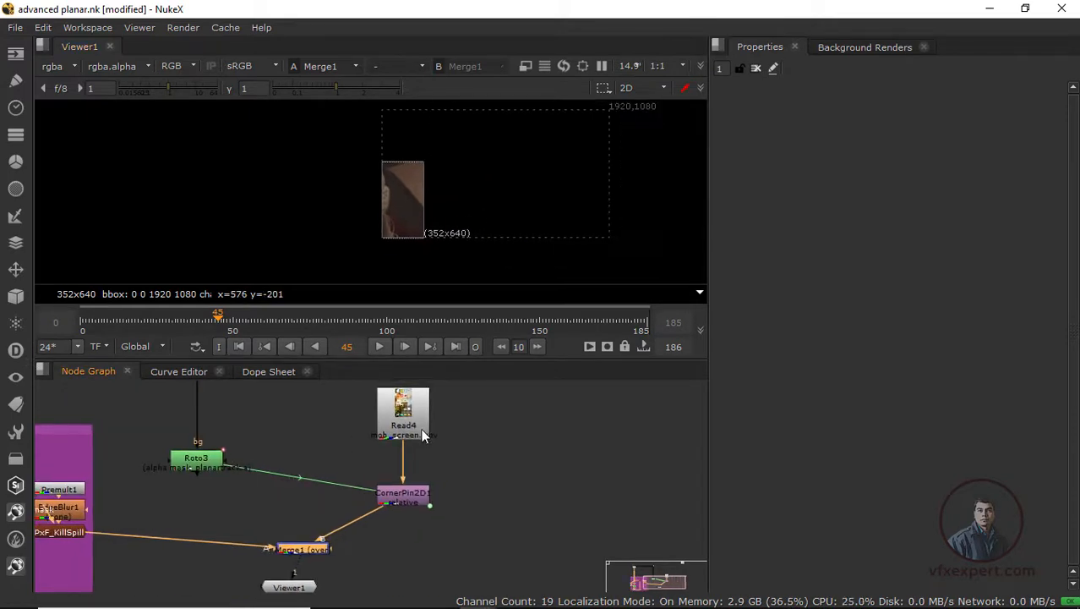
left_click(414, 416)
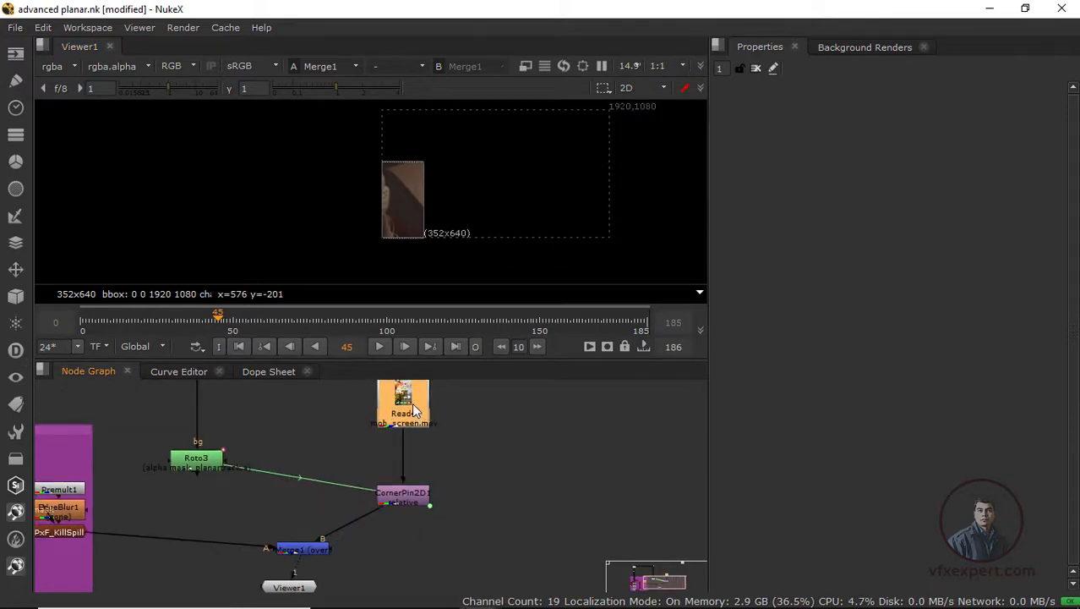
key("Tab")
type("refo")
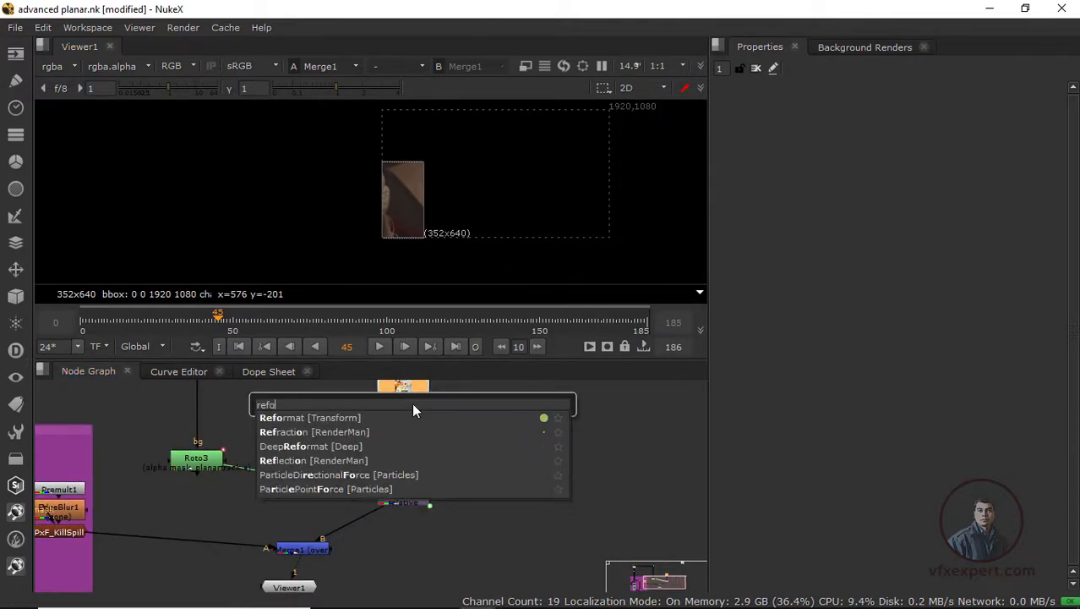
left_click(308, 415)
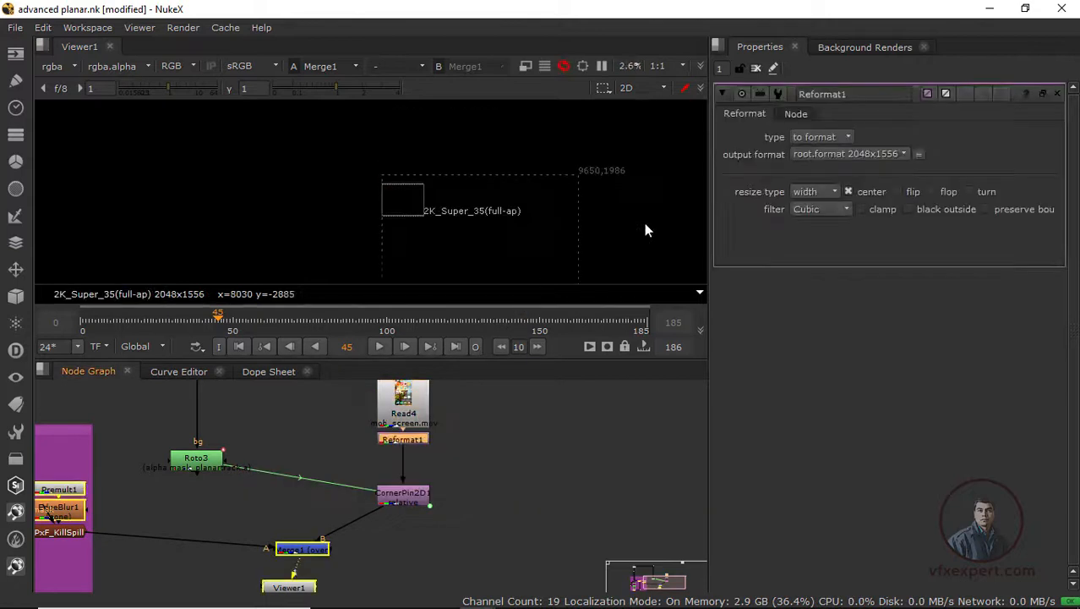
left_click(896, 154)
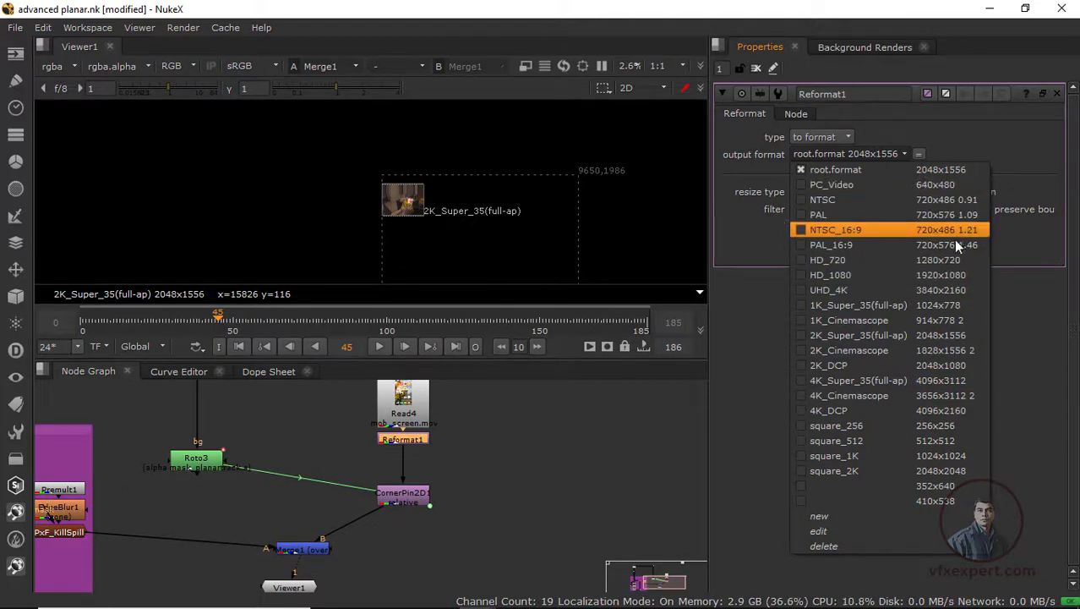
left_click(948, 277)
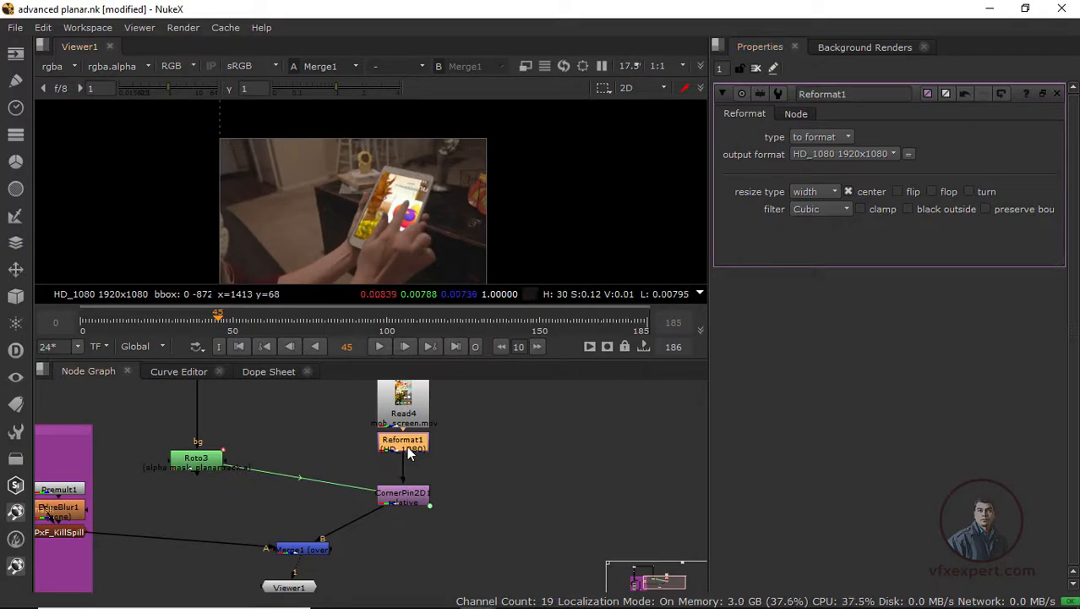
Step: Space Read4, Reformat1 and CornerPin2D1 out in a vertical column, with CornerPin2D1 level with Merge1
left_click_drag(406, 445, 404, 460)
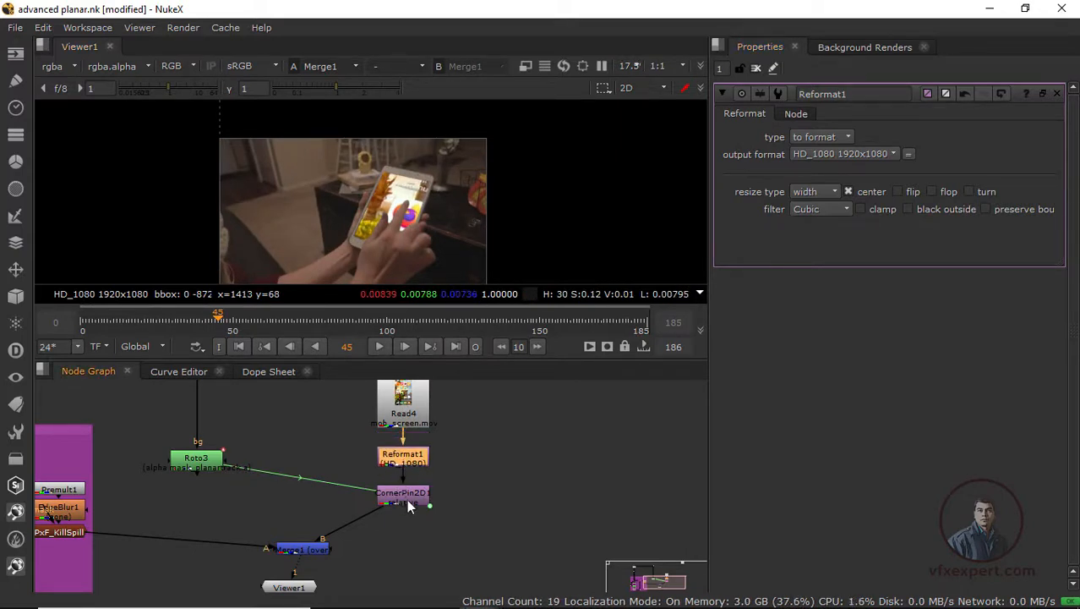
left_click_drag(407, 498, 407, 556)
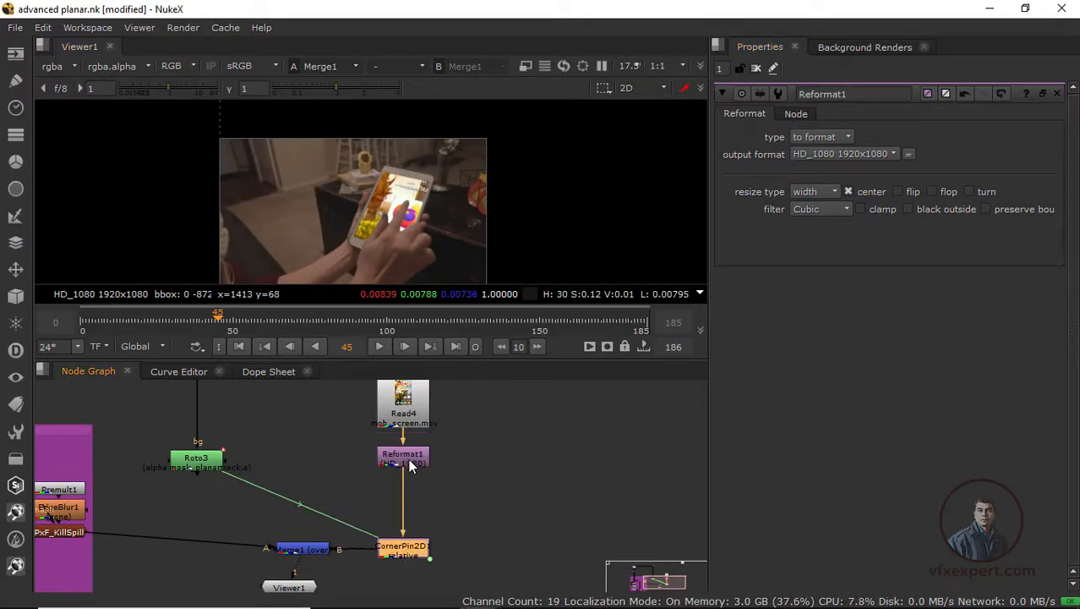
left_click_drag(408, 458, 412, 496)
left_click_drag(410, 408, 410, 443)
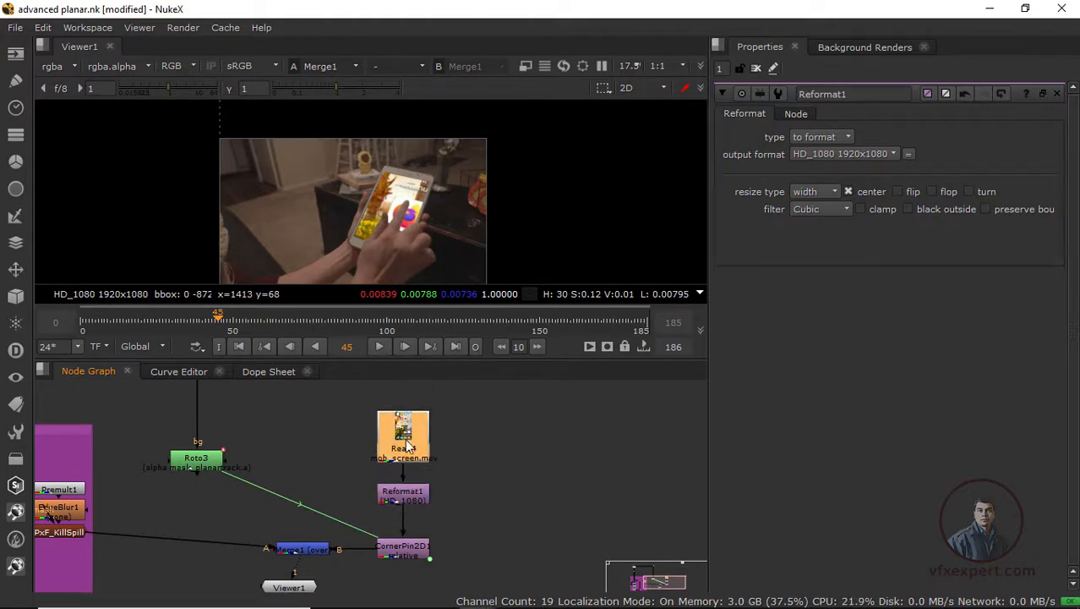
left_click_drag(390, 495, 389, 507)
scroll(390, 226, "up", 3)
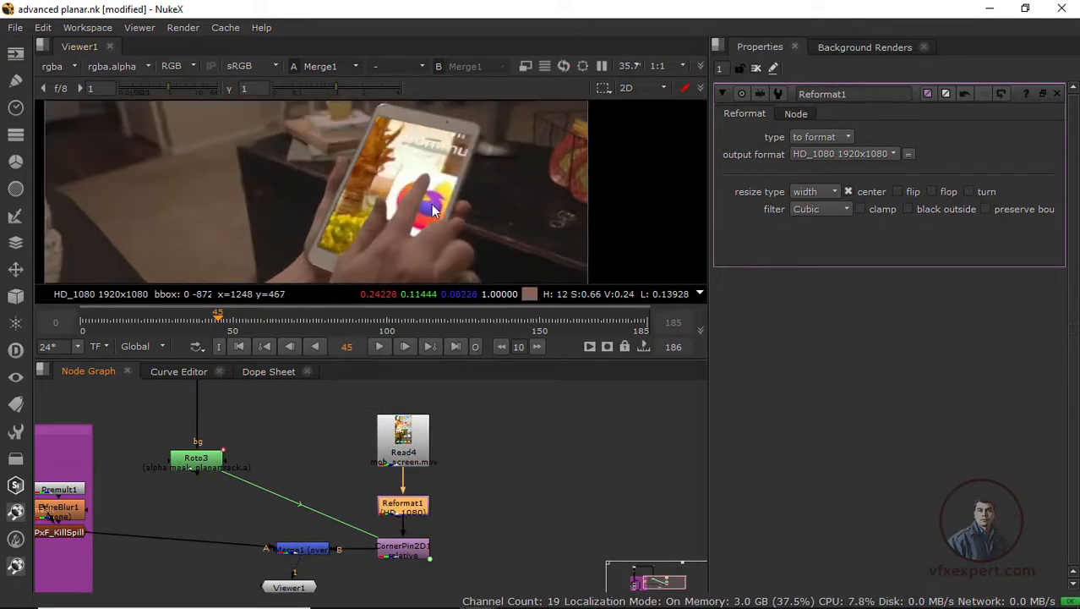
scroll(338, 498, "down", 2)
left_click_drag(312, 523, 310, 544)
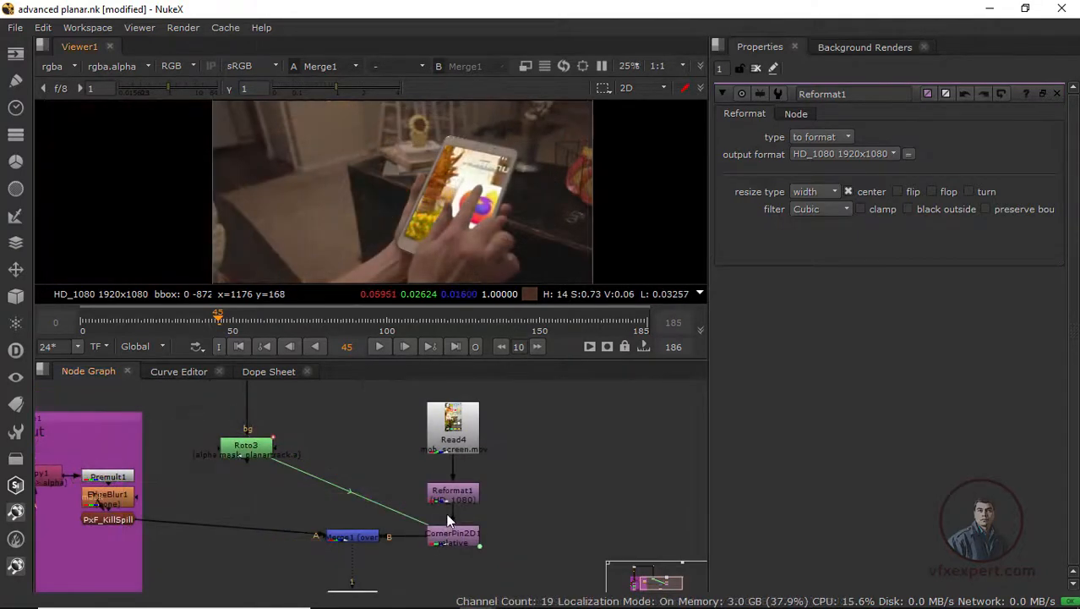
left_click(460, 442)
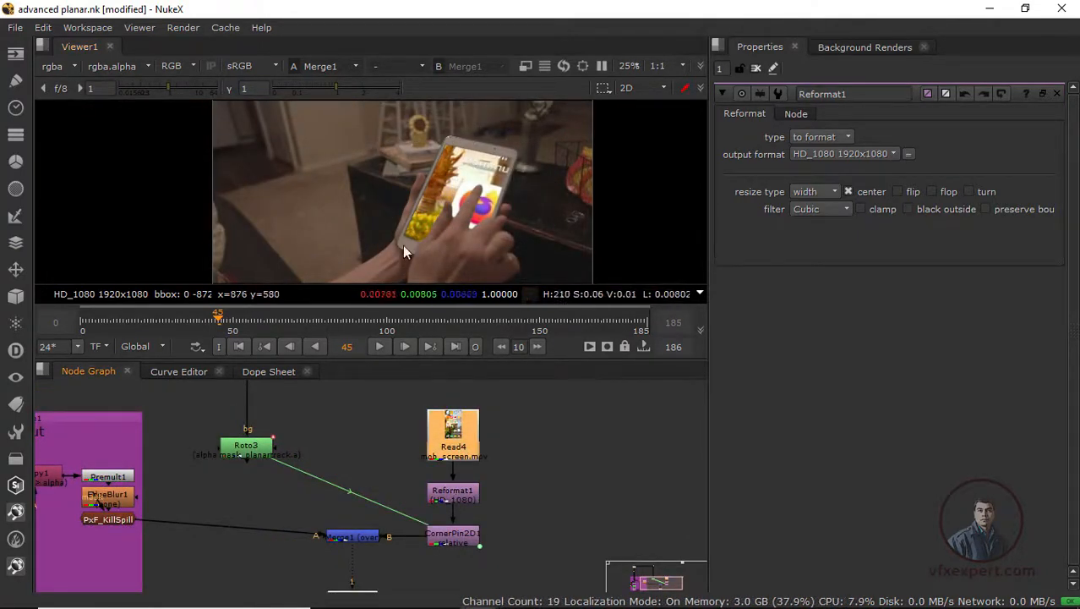
Step: Set Reformat1's resize type to distort
scroll(469, 207, "up", 2)
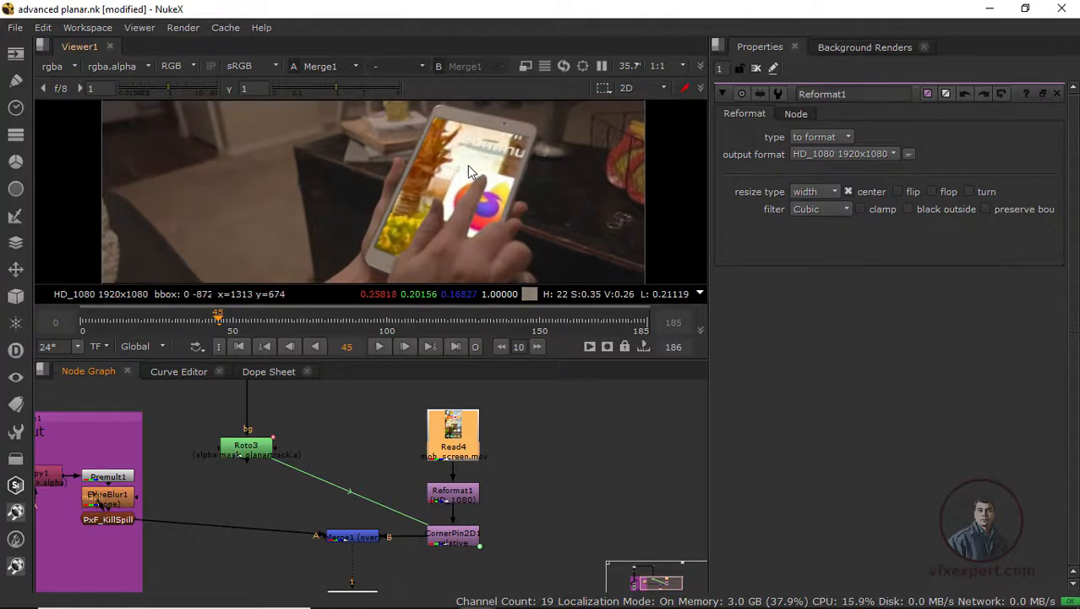
left_click(464, 499)
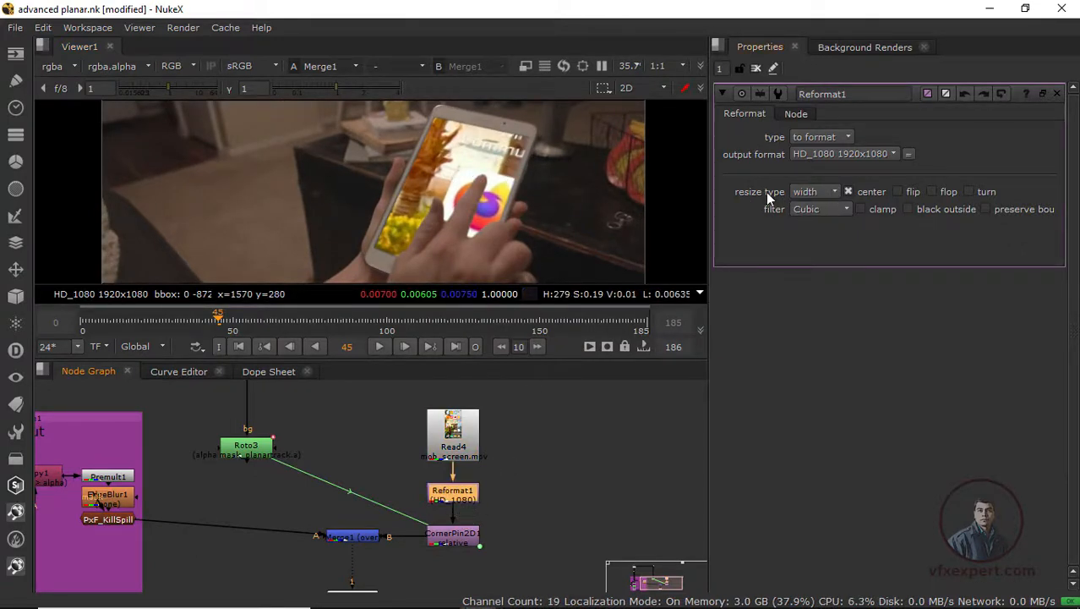
left_click(814, 191)
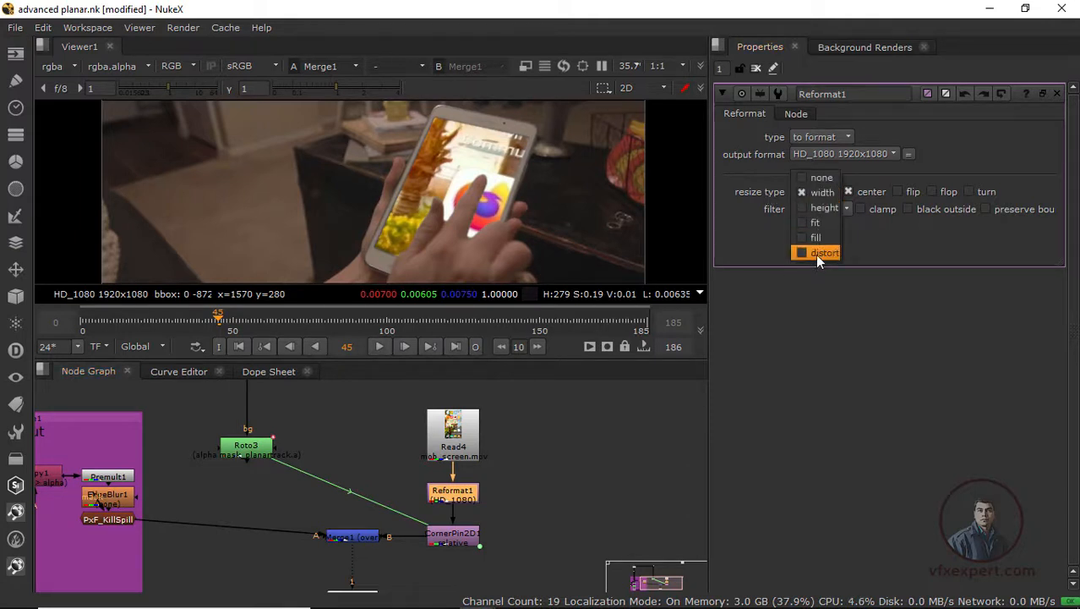
left_click(817, 253)
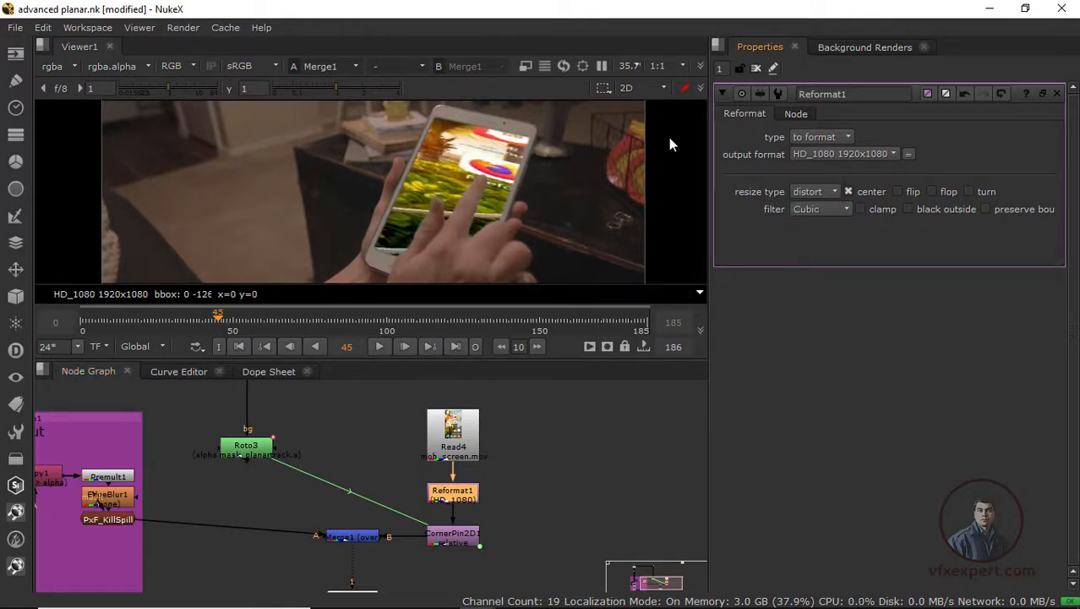
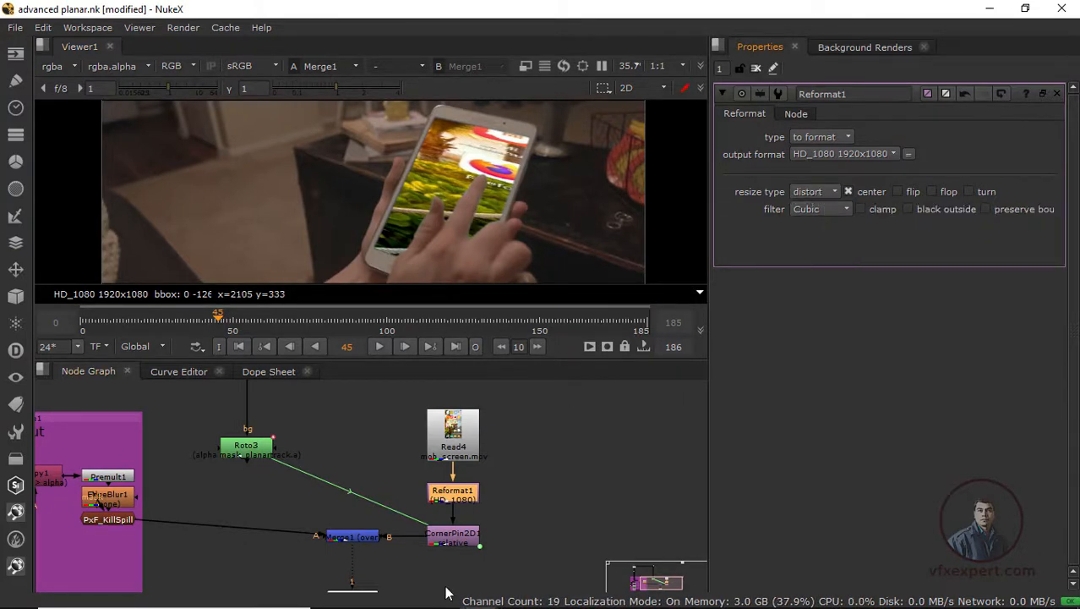
Step: Set CornerPin2D1's from points to its 1920x1080 input and inspect the composited screen behind the fingers
double_click(459, 539)
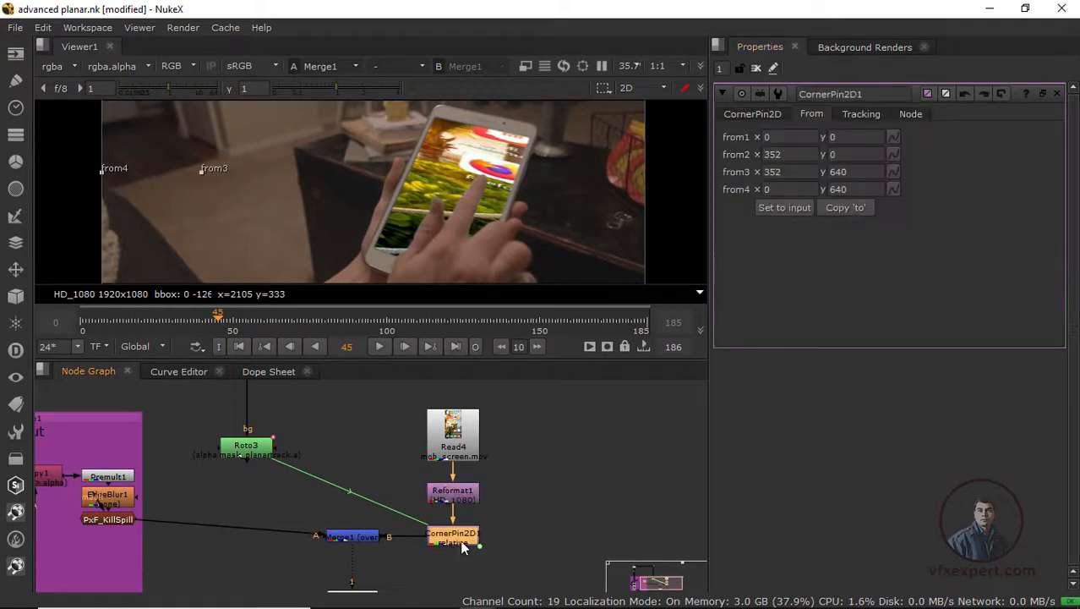
left_click(781, 209)
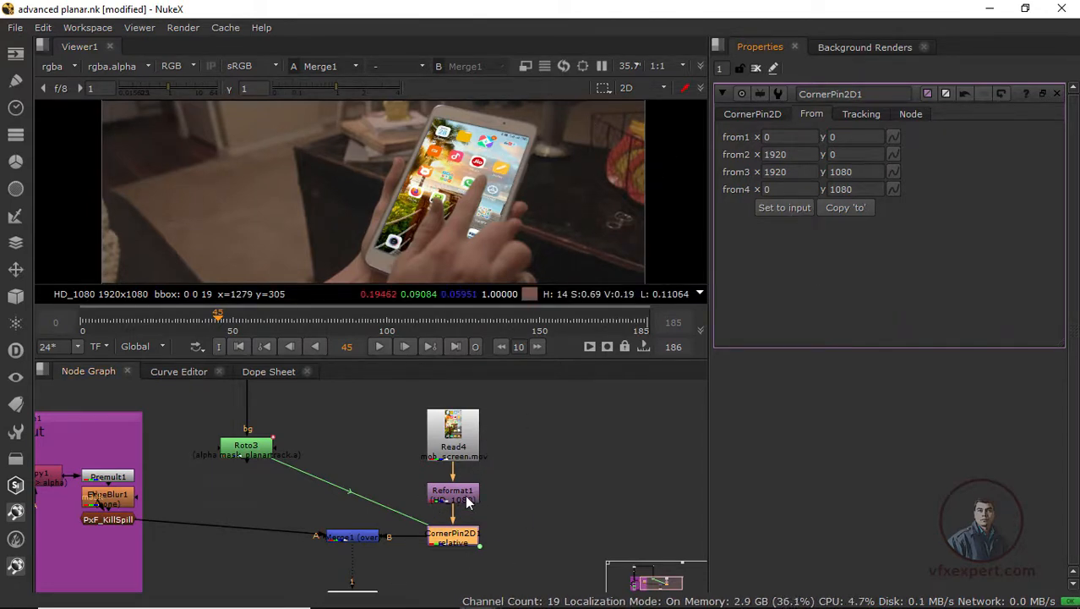
scroll(469, 502, "up", 2)
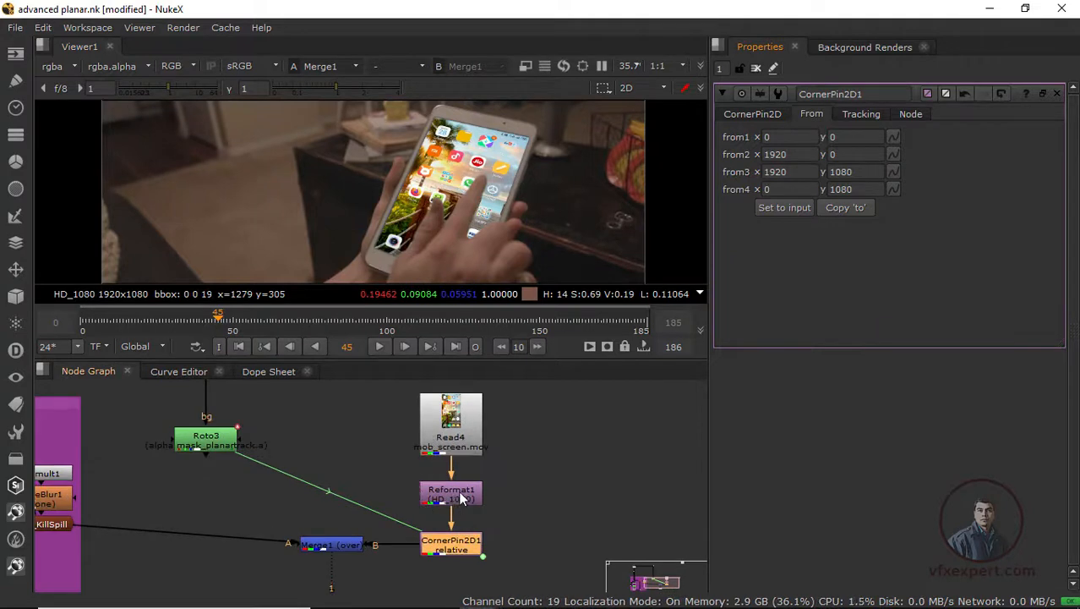
scroll(431, 484, "down", 2)
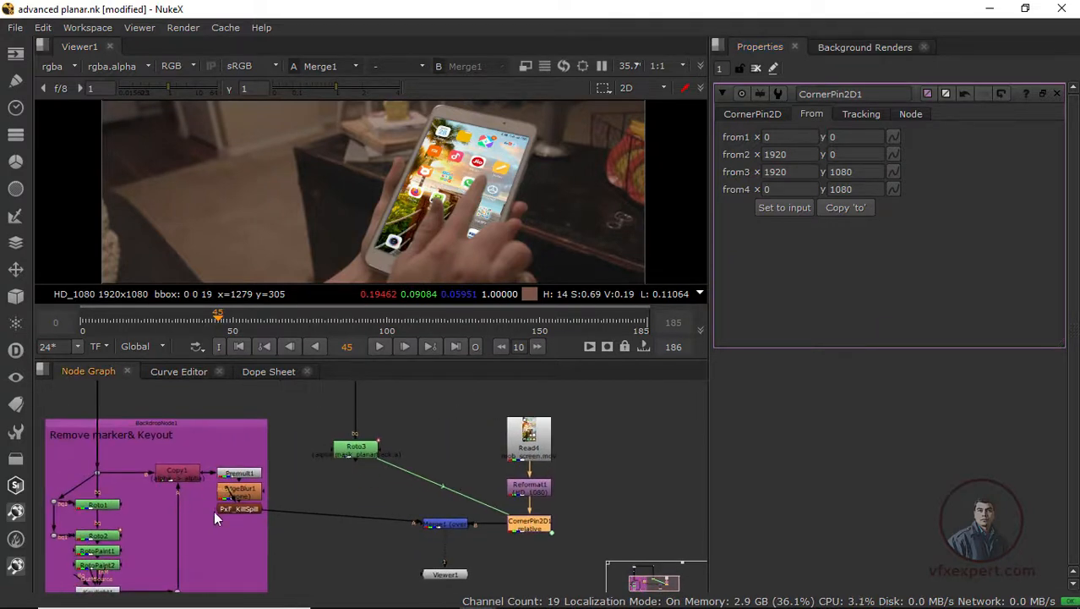
scroll(490, 173, "up", 2)
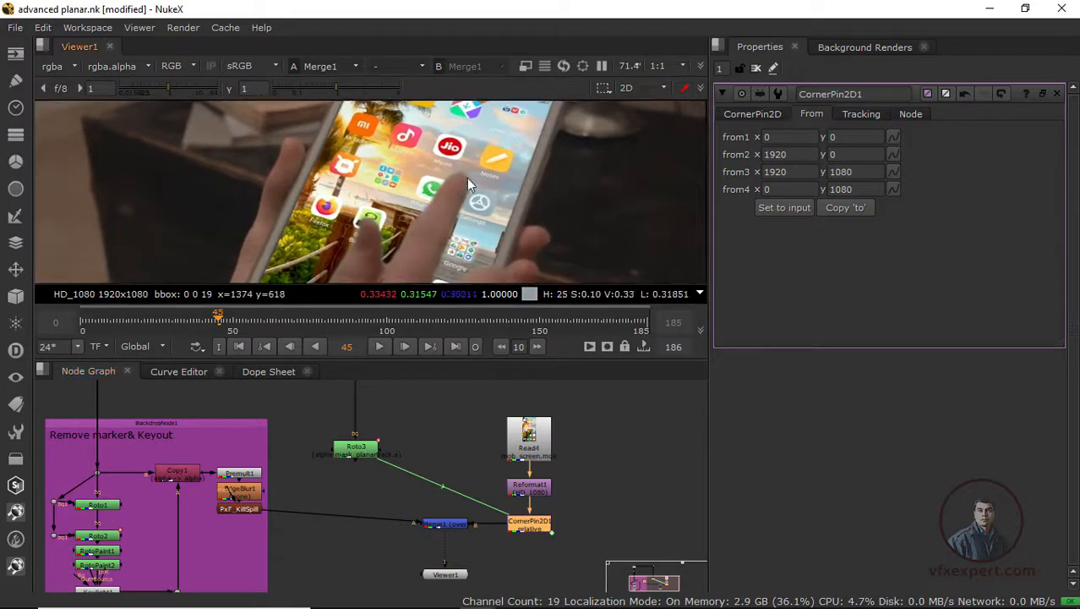
Step: Enlarge the viewer, inspect the composited screen behind the fingers, and review Reformat1's settings
left_click_drag(428, 359, 431, 415)
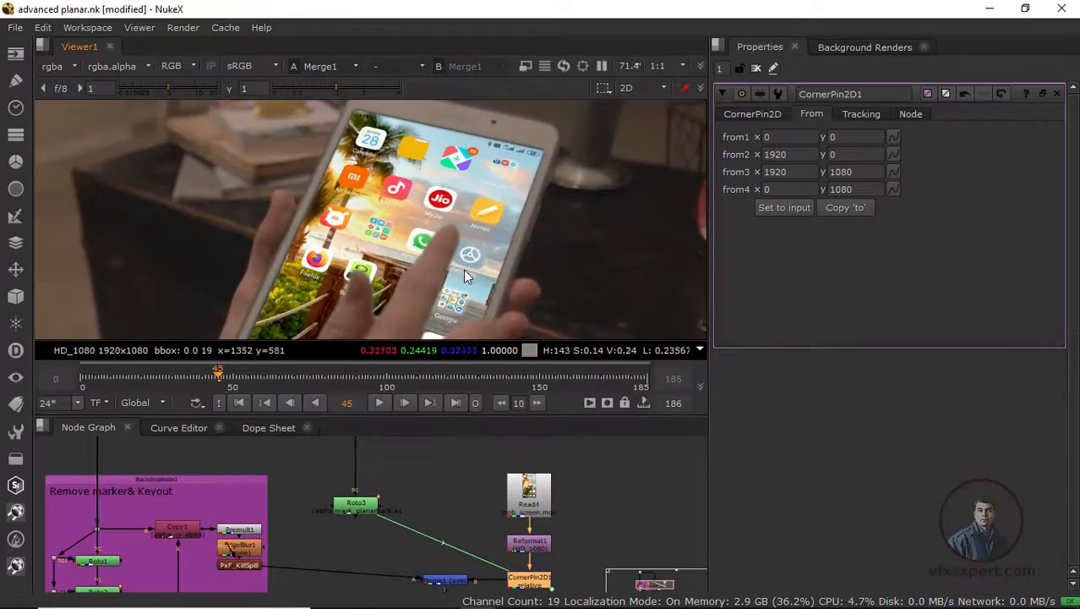
scroll(463, 270, "down", 1)
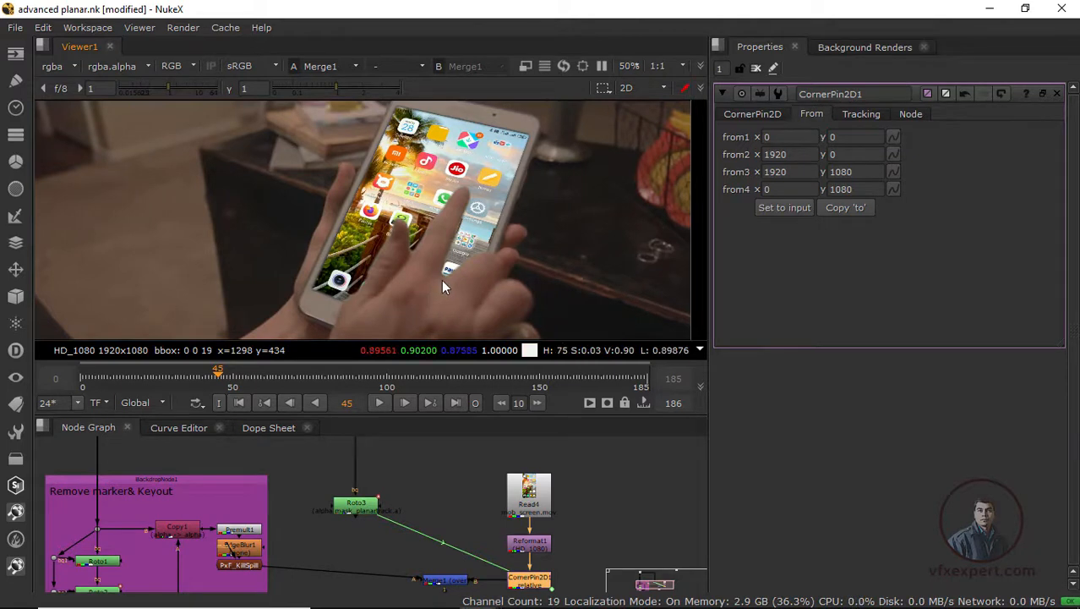
scroll(441, 524, "down", 3)
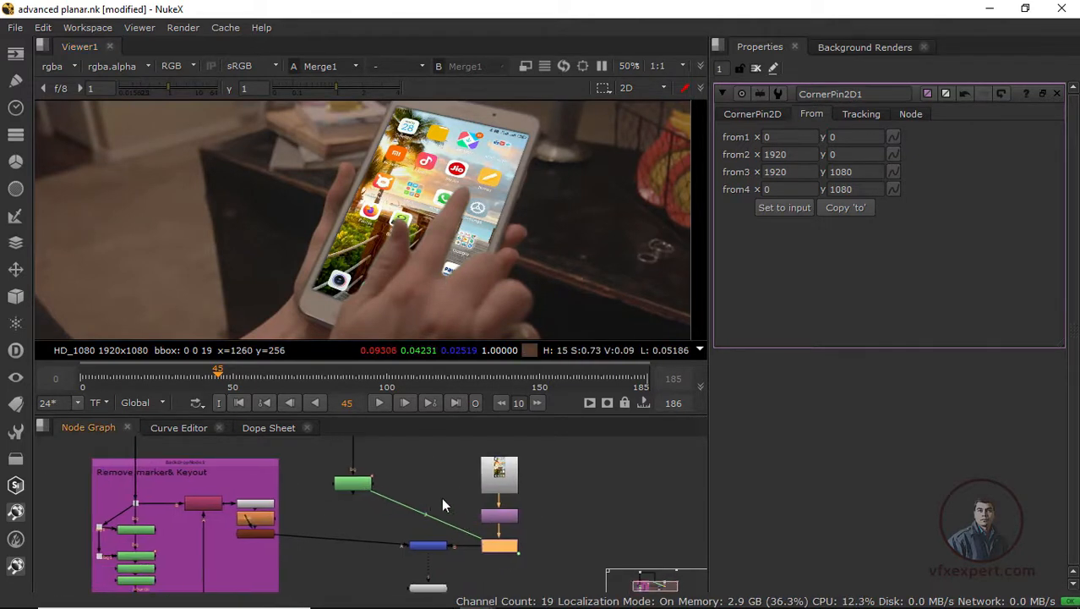
key("f")
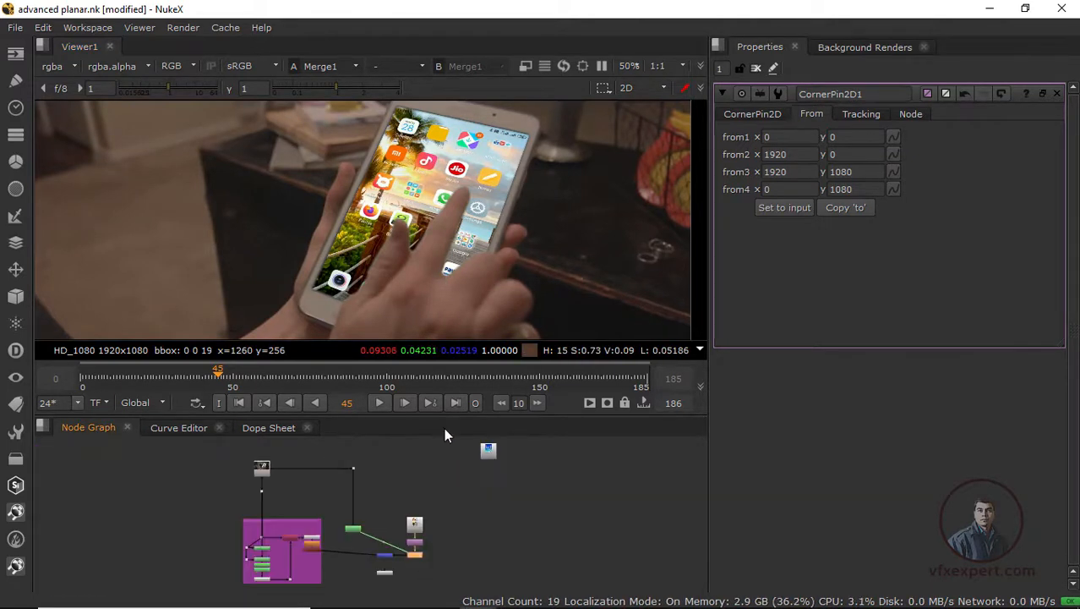
scroll(388, 547, "up", 3)
scroll(462, 477, "up", 2)
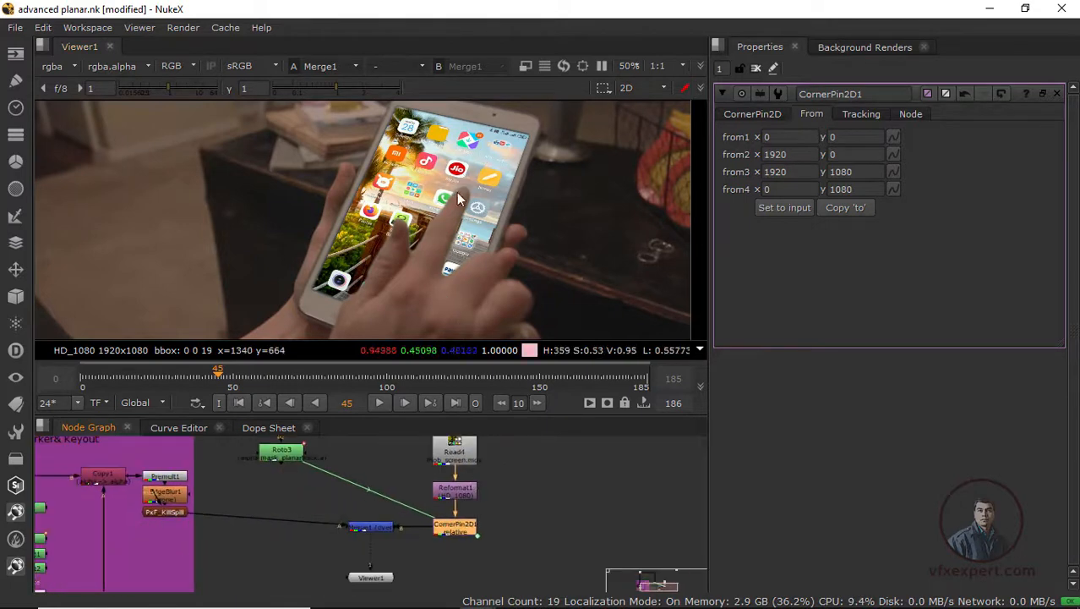
scroll(377, 226, "up", 2)
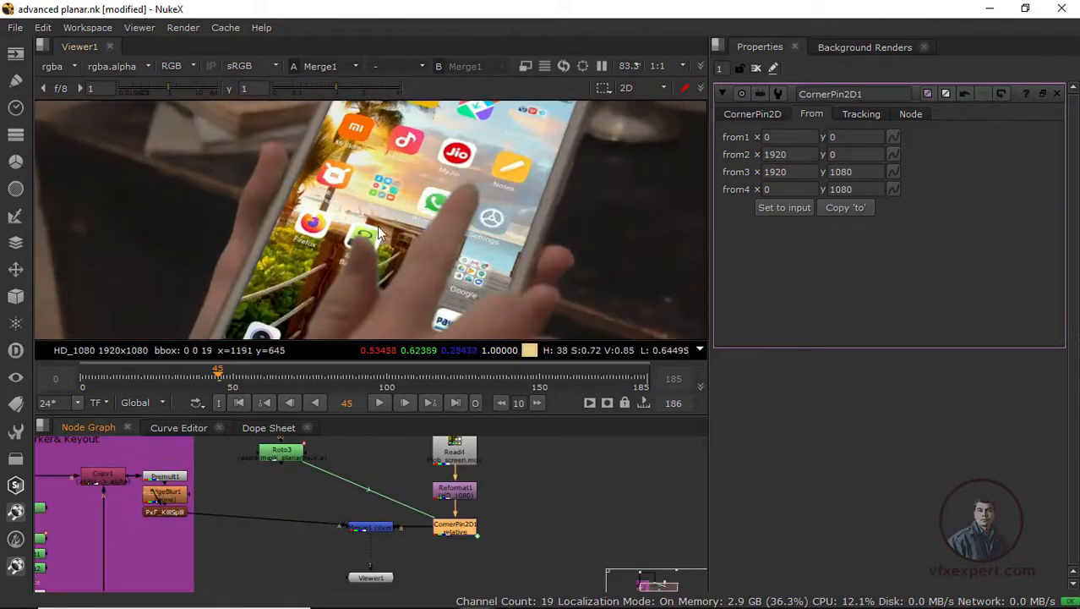
double_click(454, 494)
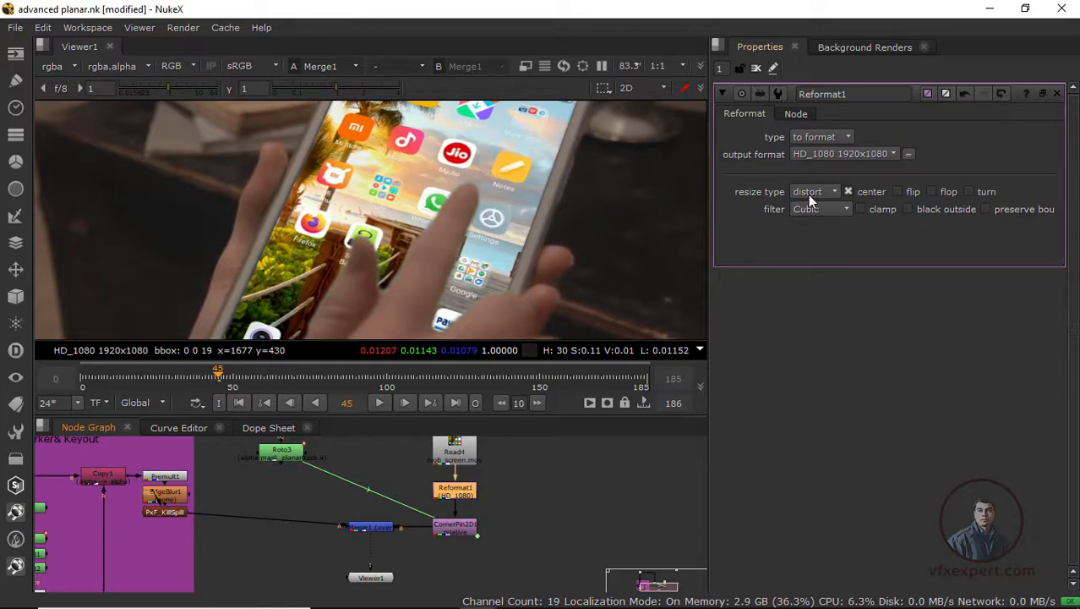
scroll(504, 240, "down", 2)
scroll(477, 492, "up", 3)
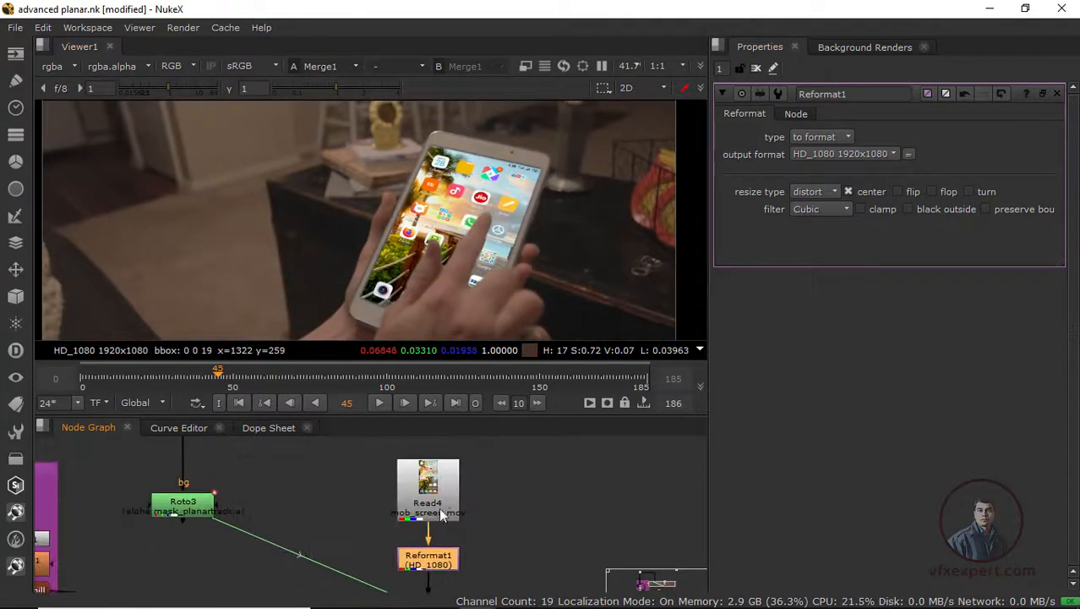
Step: Move Read4 up and insert a Transform node between it and Reformat1
left_click_drag(440, 515, 440, 503)
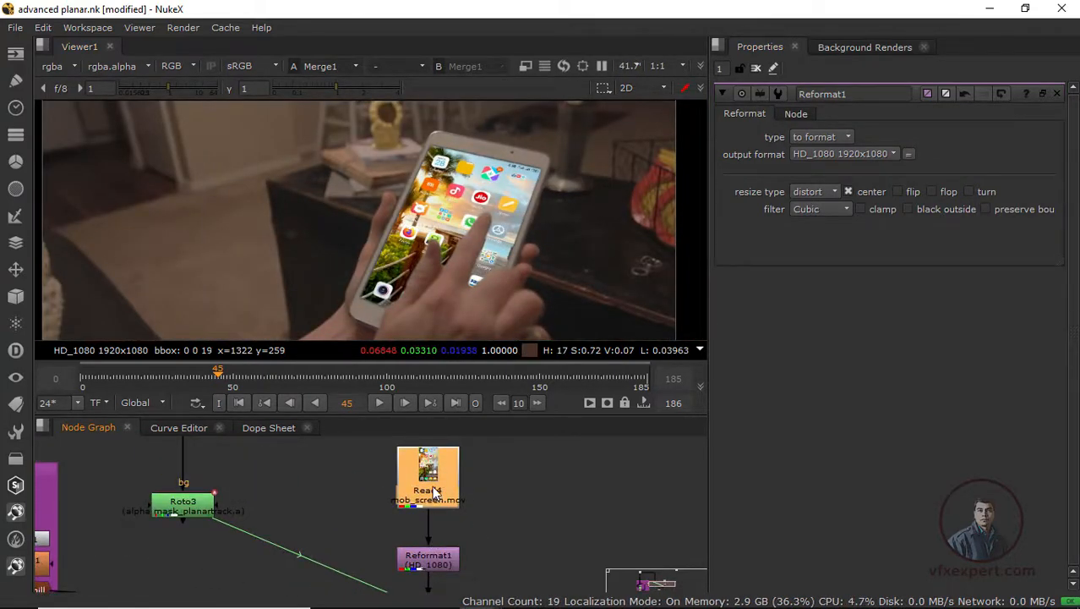
scroll(433, 507, "down", 4)
scroll(460, 218, "up", 1)
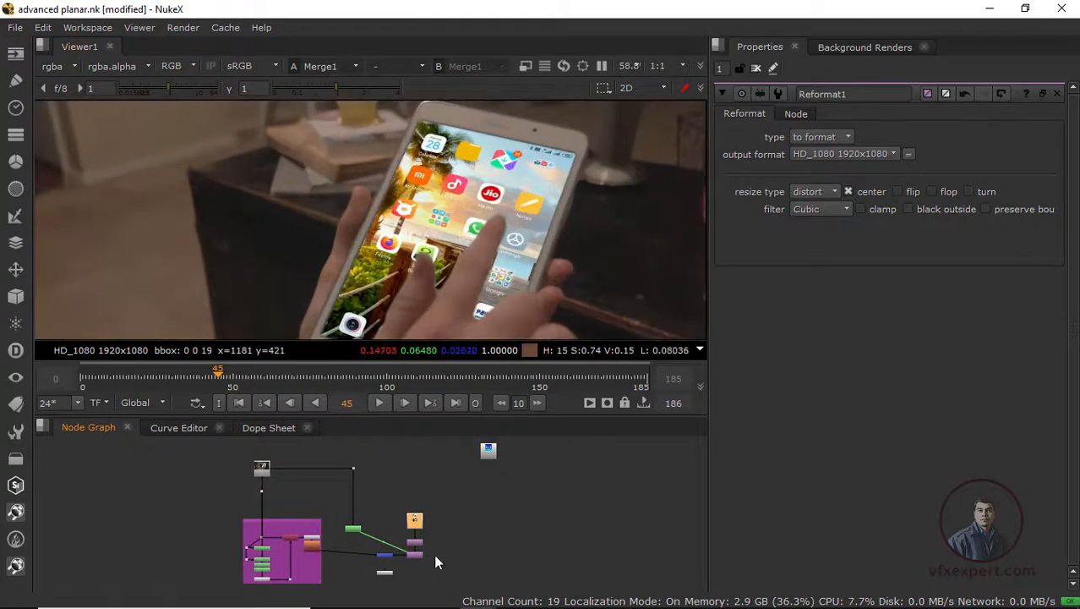
scroll(434, 549, "up", 3)
scroll(394, 502, "up", 1)
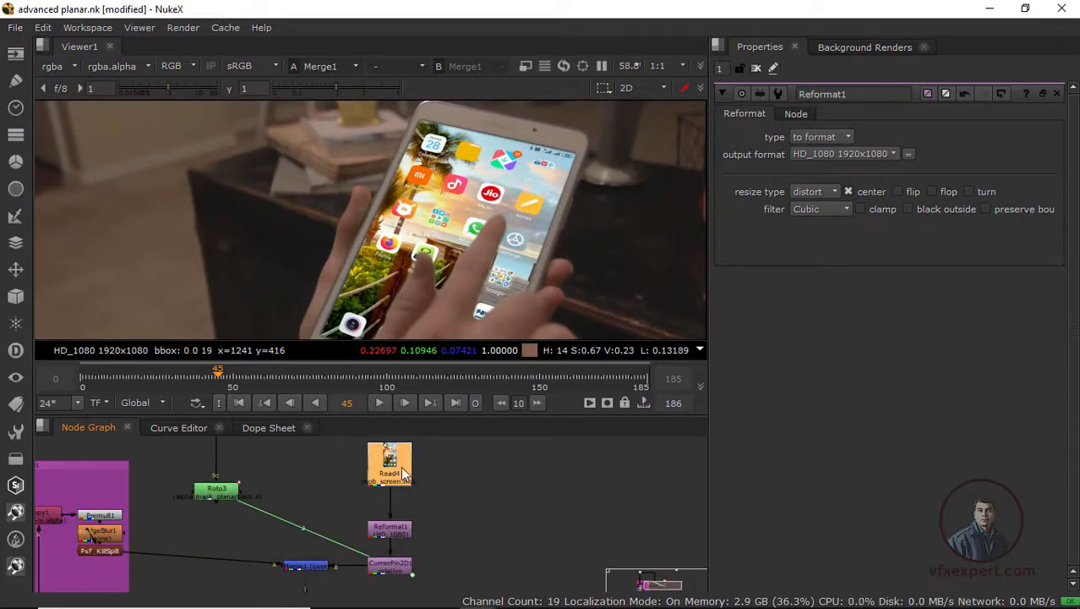
key("t")
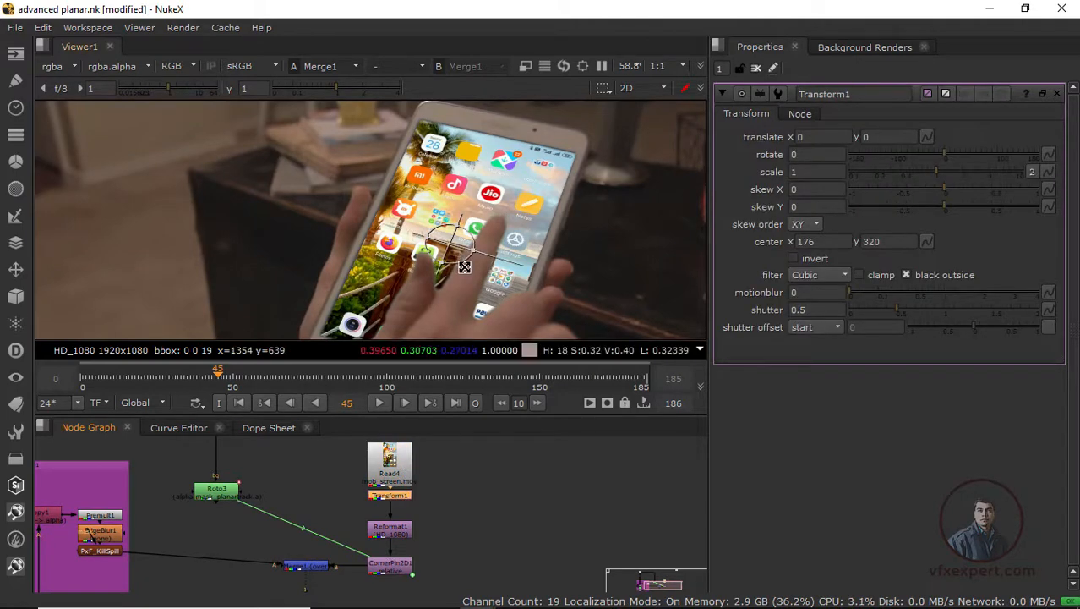
Step: Stretch the screen clip in Transform1 to a vertical scale of about 1.42 and shift it up to translate y 19
scroll(466, 265, "up", 1)
left_click_drag(453, 219, 457, 215)
scroll(521, 256, "down", 1)
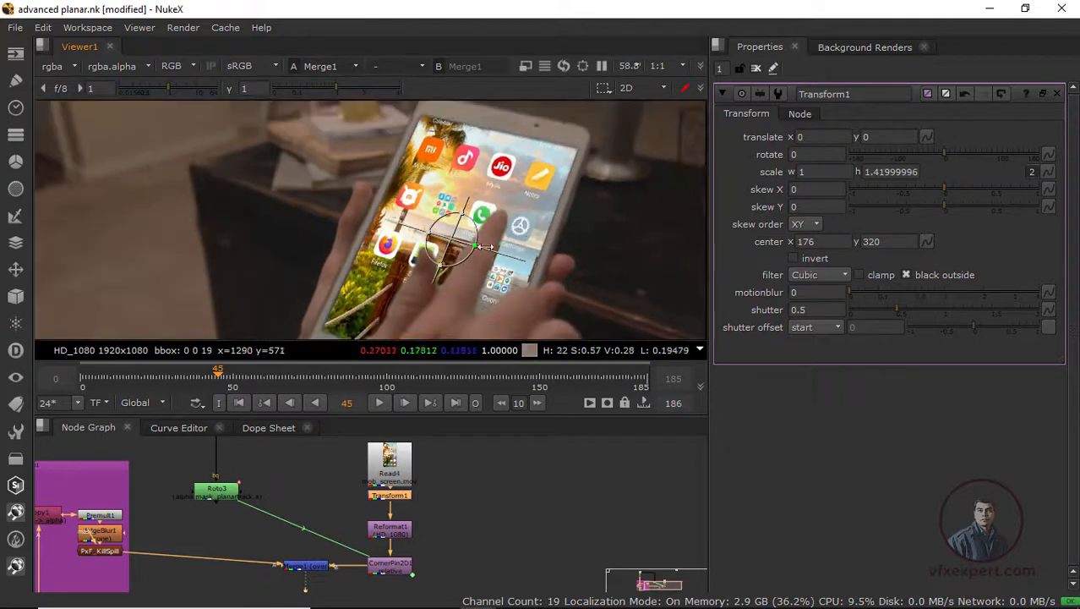
mouse_move(522, 252)
left_mouse_down()
mouse_move(541, 198)
mouse_move(530, 247)
left_mouse_up()
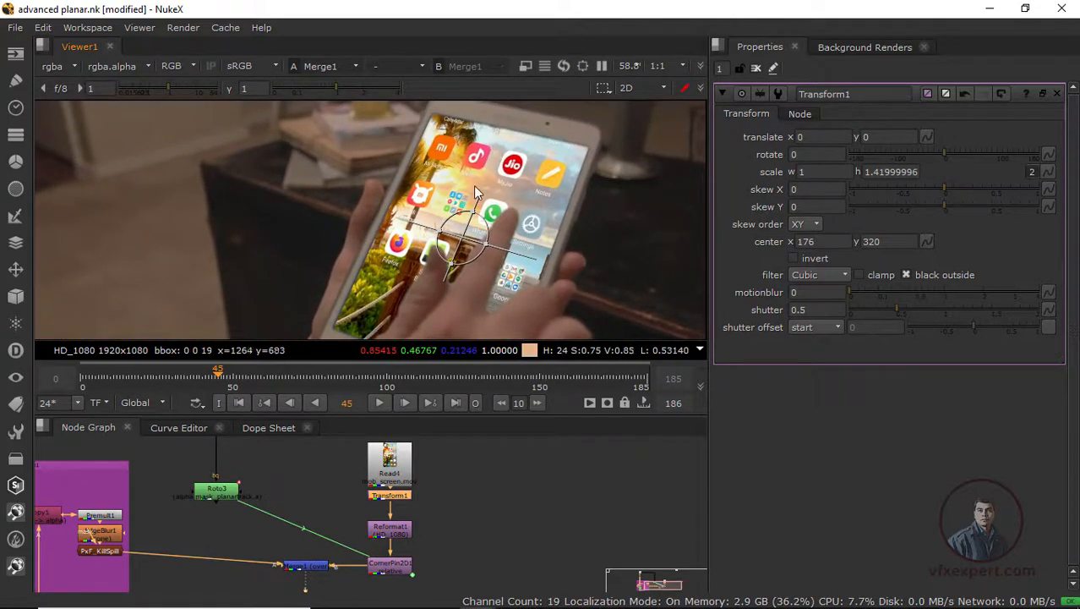
scroll(473, 185, "up", 2)
left_click_drag(454, 256, 464, 246)
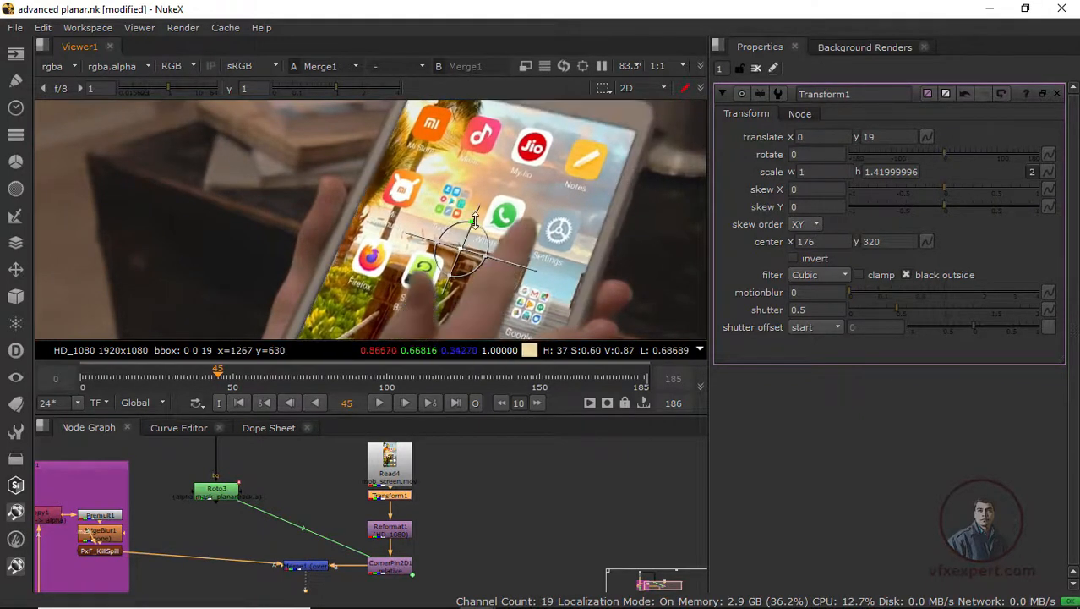
Step: Adjust Transform1's fit of the screen clip at the first frame and check it by scrubbing to around frame 50
key("Home")
left_click_drag(475, 220, 439, 230)
scroll(499, 190, "down", 3)
scroll(524, 199, "up", 1)
left_click(475, 482)
left_click(722, 93)
left_click_drag(82, 375, 236, 377)
scroll(457, 211, "down", 1)
Step: Refine Transform1 to translate 11, 54 and scale about 1.06 wide by 1.202 high, and check the first frame
double_click(391, 497)
scroll(448, 203, "up", 3)
left_click_drag(434, 192, 415, 188)
left_click_drag(439, 194, 440, 196)
scroll(440, 195, "down", 3)
key("Home")
scroll(513, 198, "up", 3)
scroll(513, 197, "down", 3)
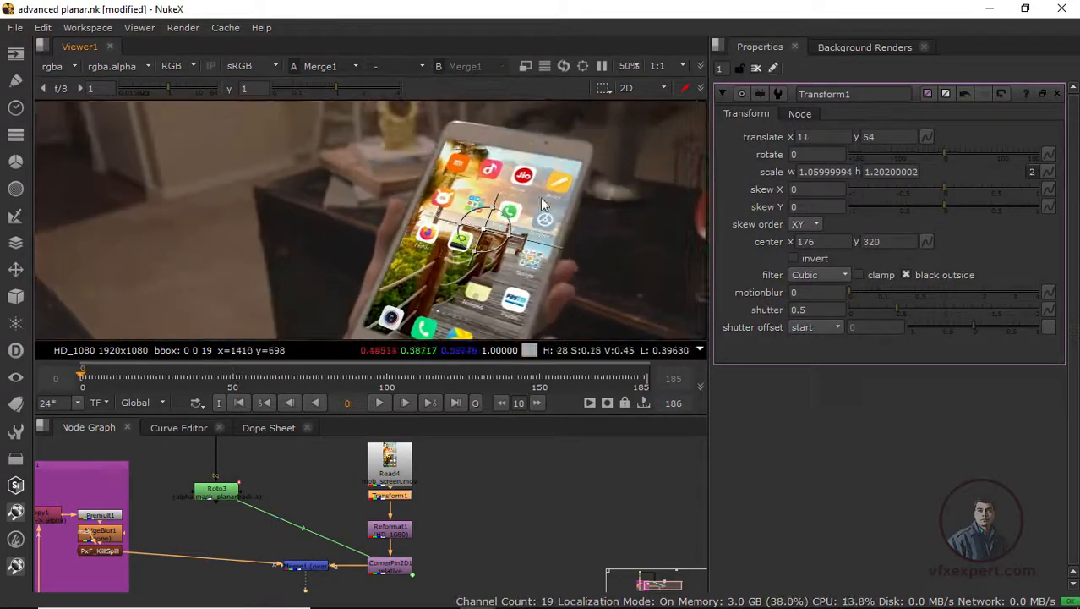
Step: Collapse Transform1's properties and play the composite from the first frame to check the screen against the moving fingers
left_click(487, 448)
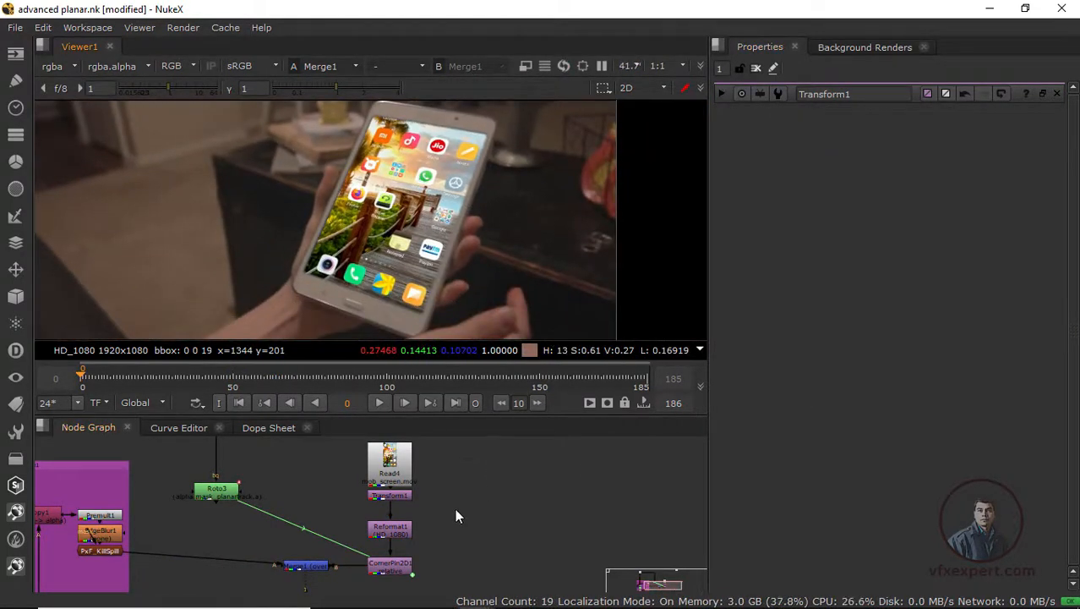
scroll(401, 541, "up", 3)
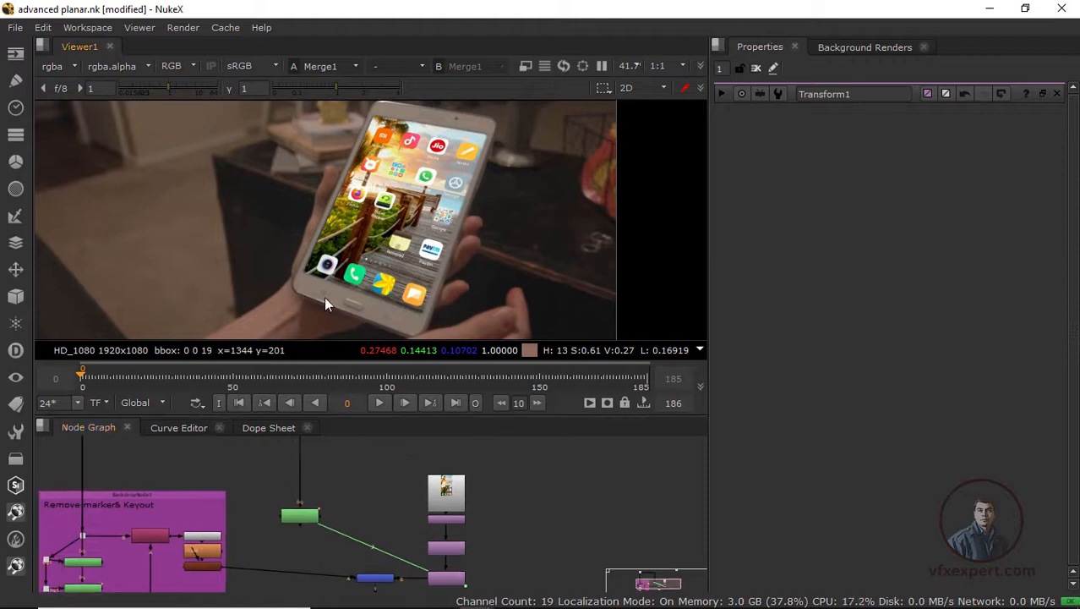
scroll(381, 235, "up", 2)
scroll(427, 270, "down", 2)
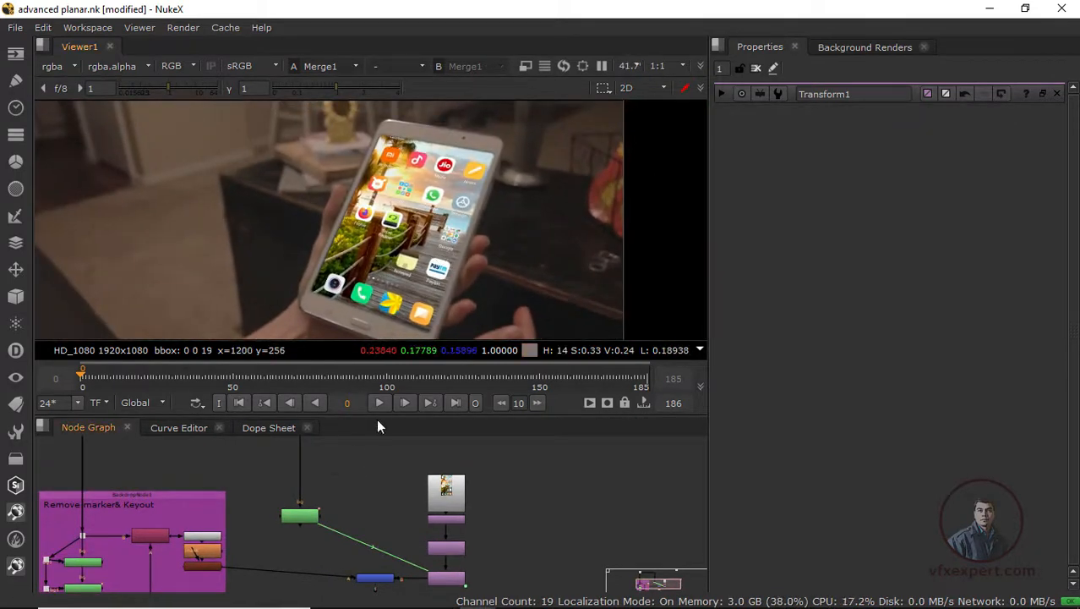
left_click(378, 403)
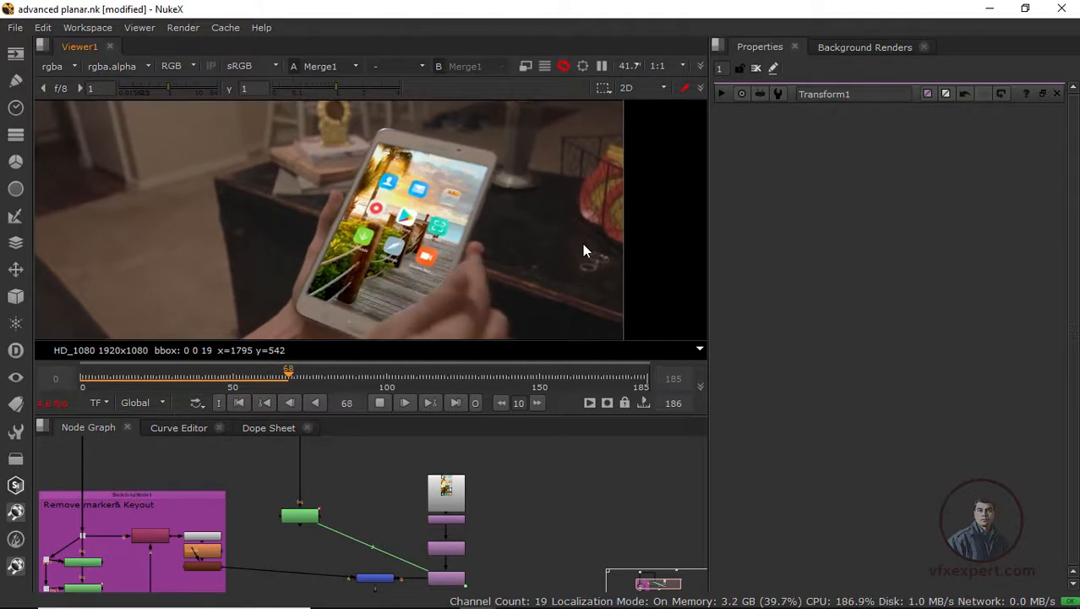
left_click(380, 402)
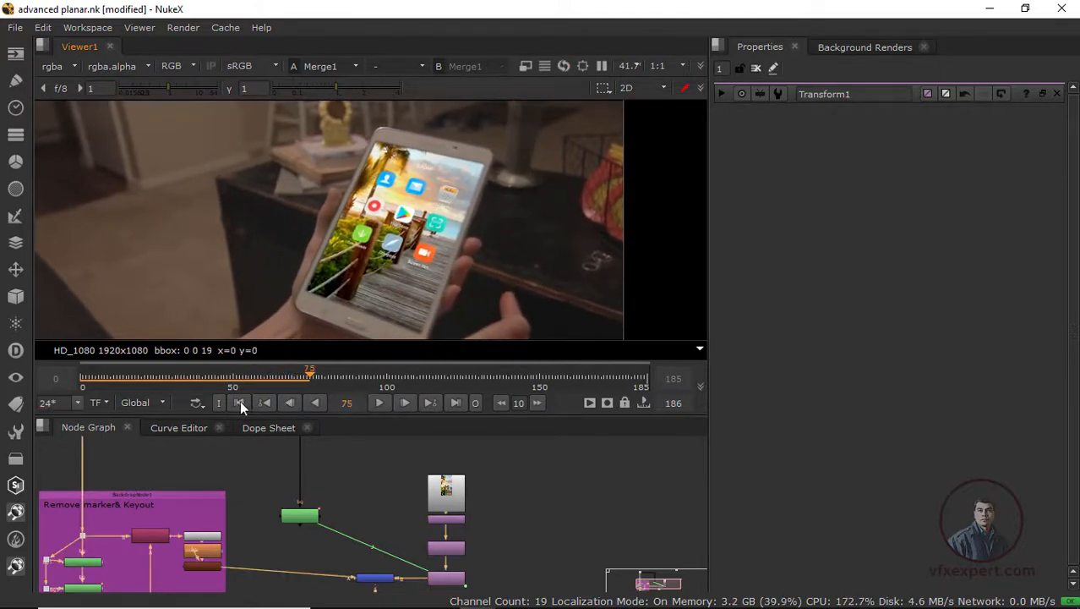
left_click(241, 403)
left_click(379, 402)
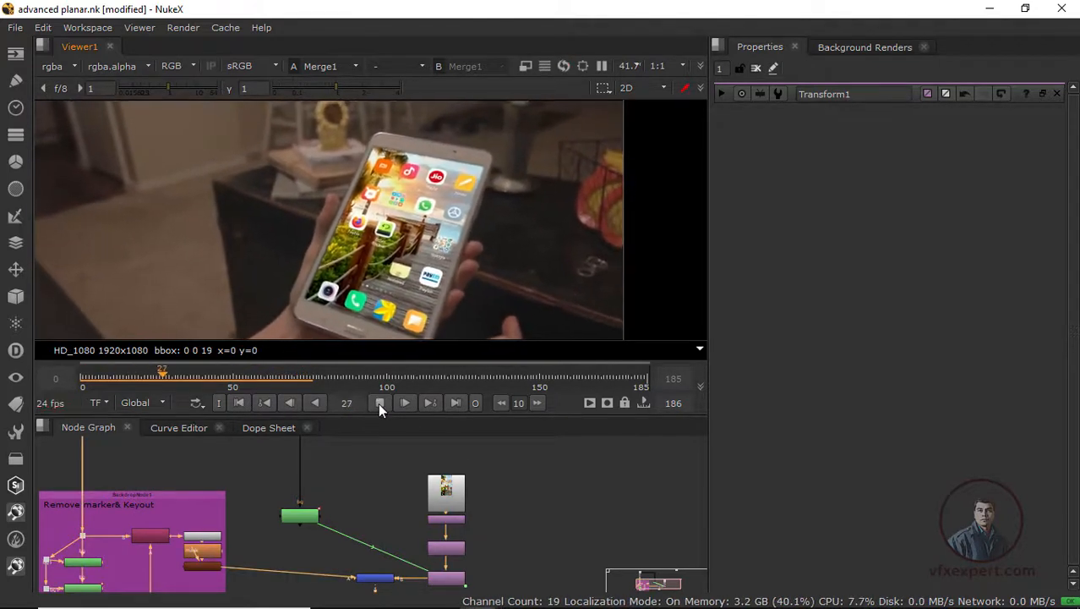
left_click(379, 402)
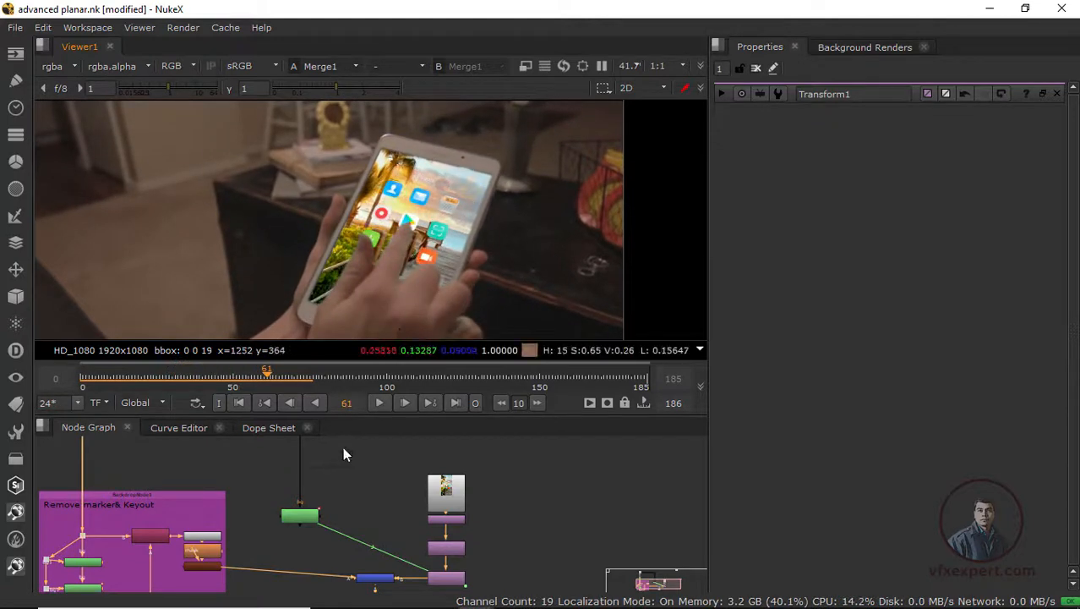
Step: At frame 54, set Transform1's translate to 4, -70 and its vertical scale to 1.25
left_click(241, 404)
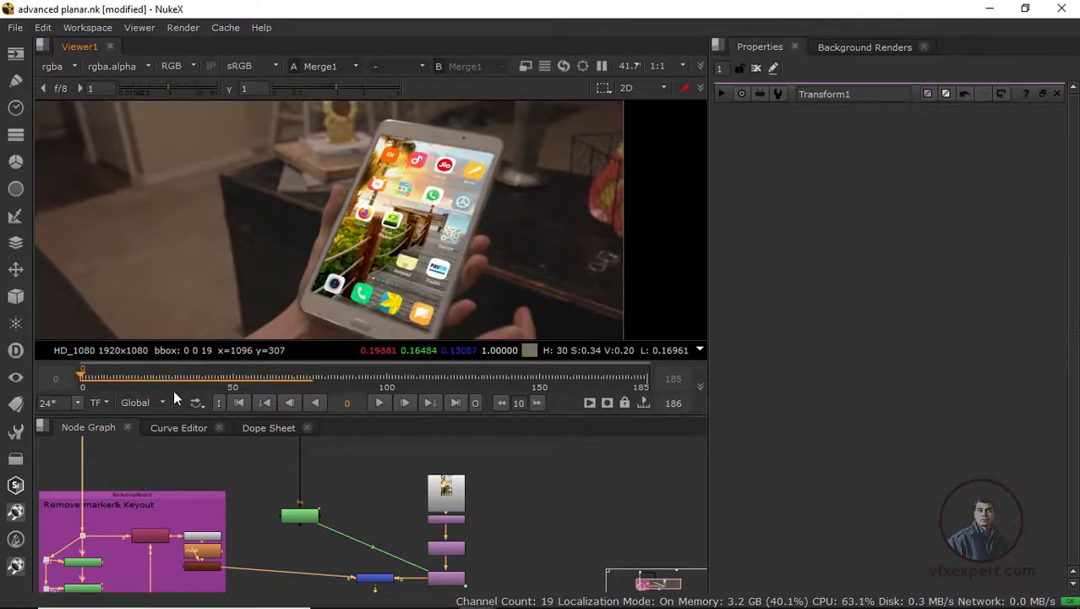
left_click(240, 373)
left_click(245, 372)
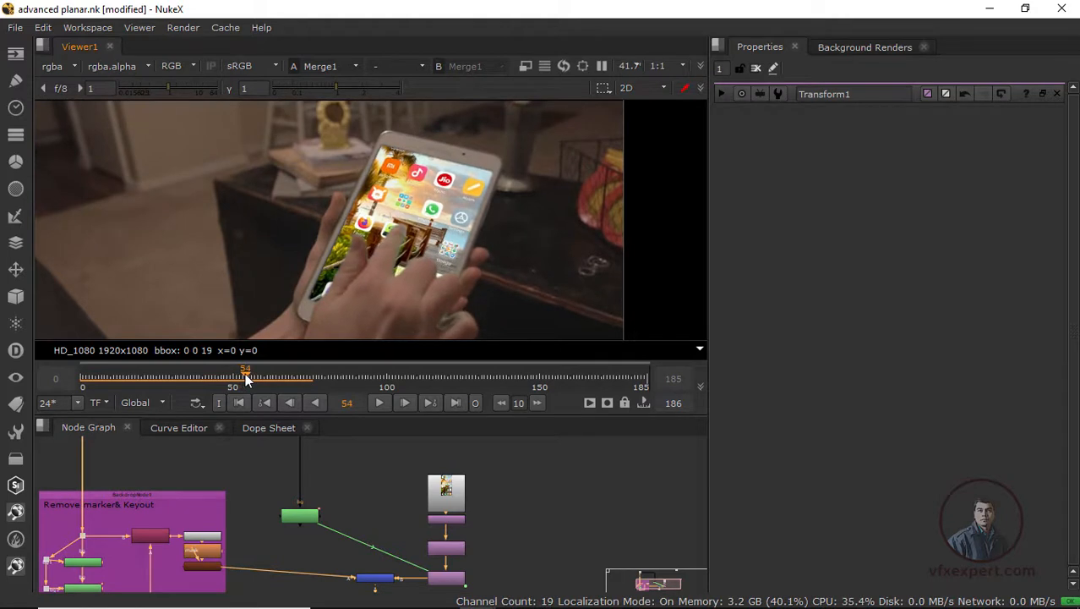
scroll(481, 527, "up", 5)
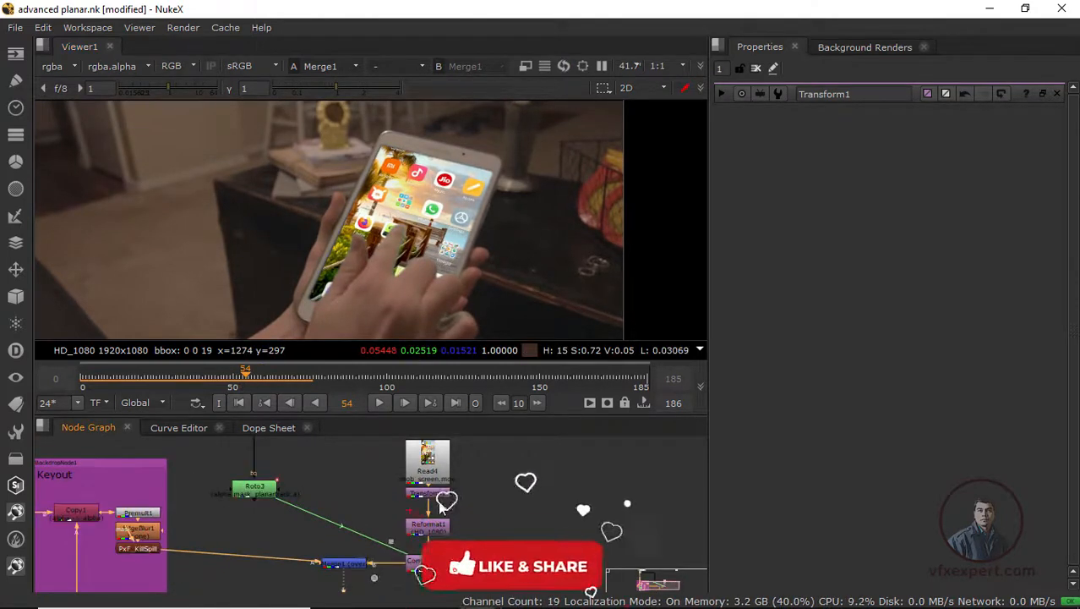
scroll(437, 497, "up", 1)
double_click(437, 495)
scroll(374, 238, "up", 3)
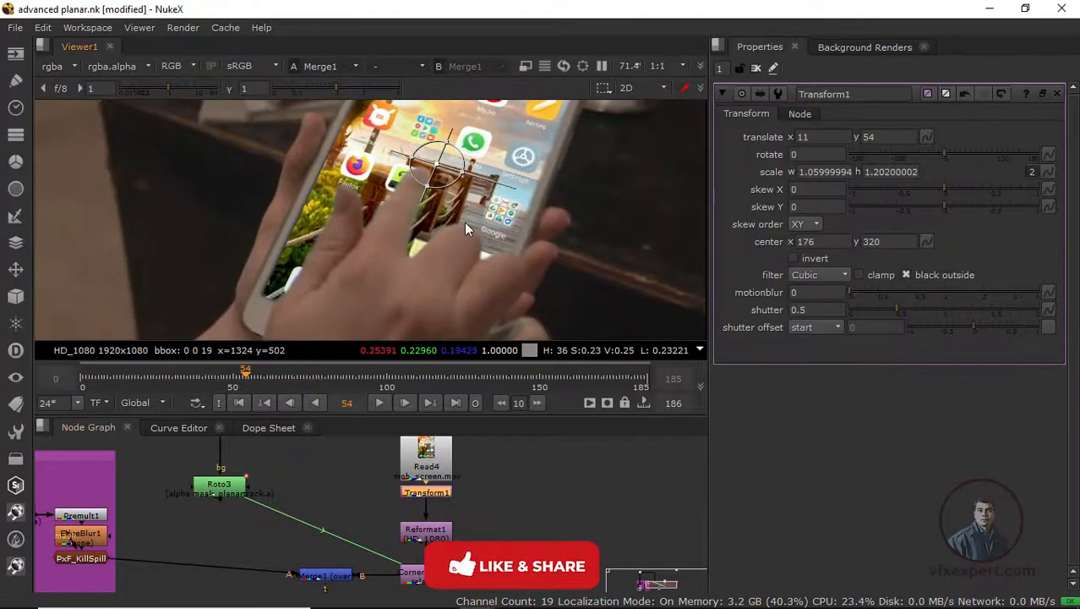
scroll(464, 221, "down", 1)
left_click_drag(439, 178, 427, 218)
scroll(452, 217, "down", 1)
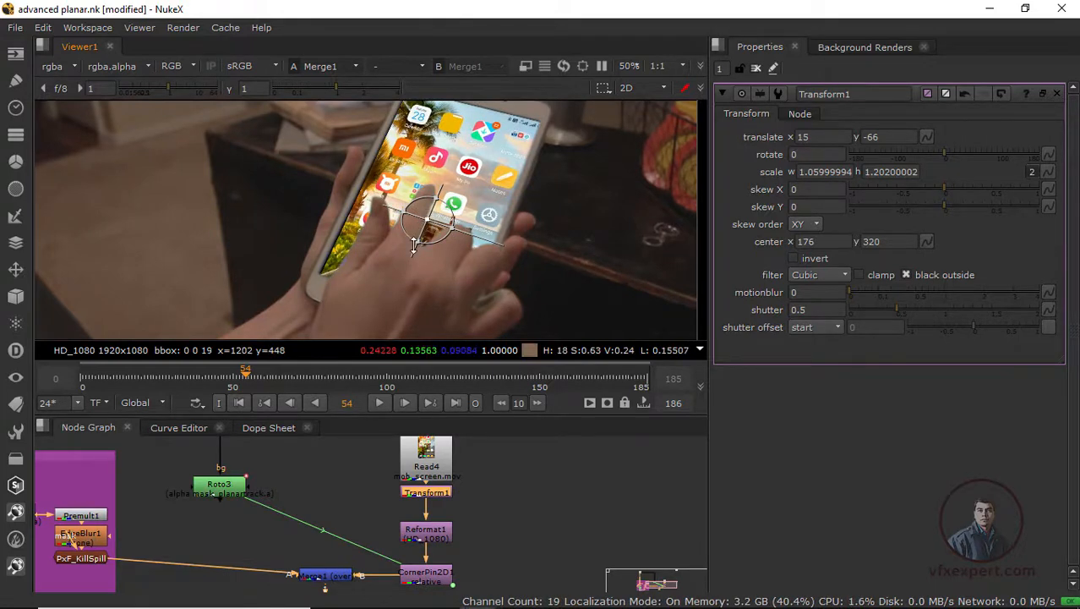
left_click_drag(415, 244, 420, 224)
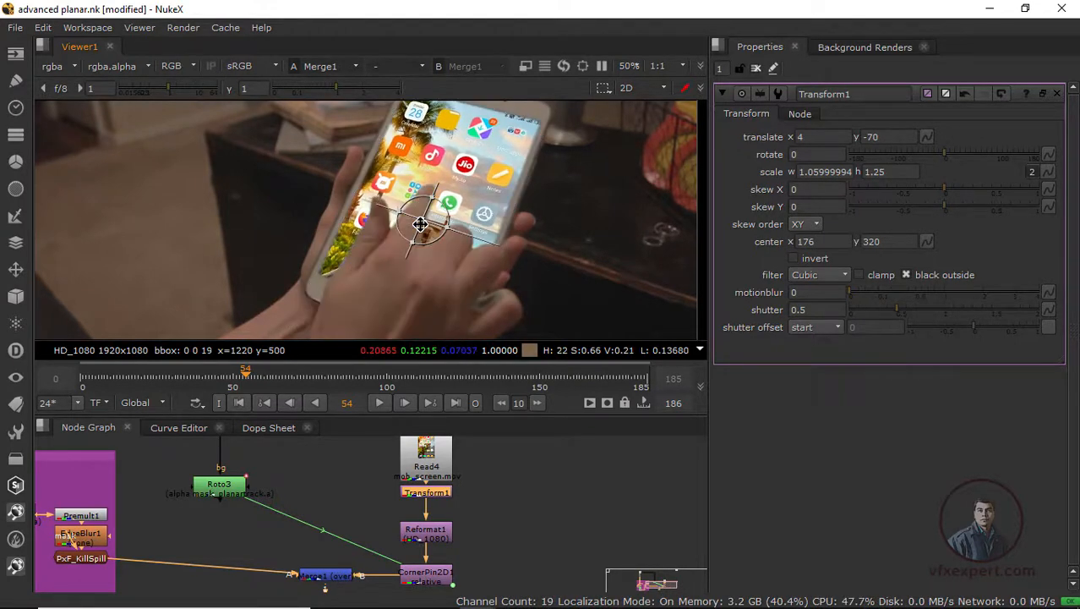
Step: Close all node properties, play the enlarged composite from the first frame, and examine frames 64 and 88
scroll(504, 485, "down", 2)
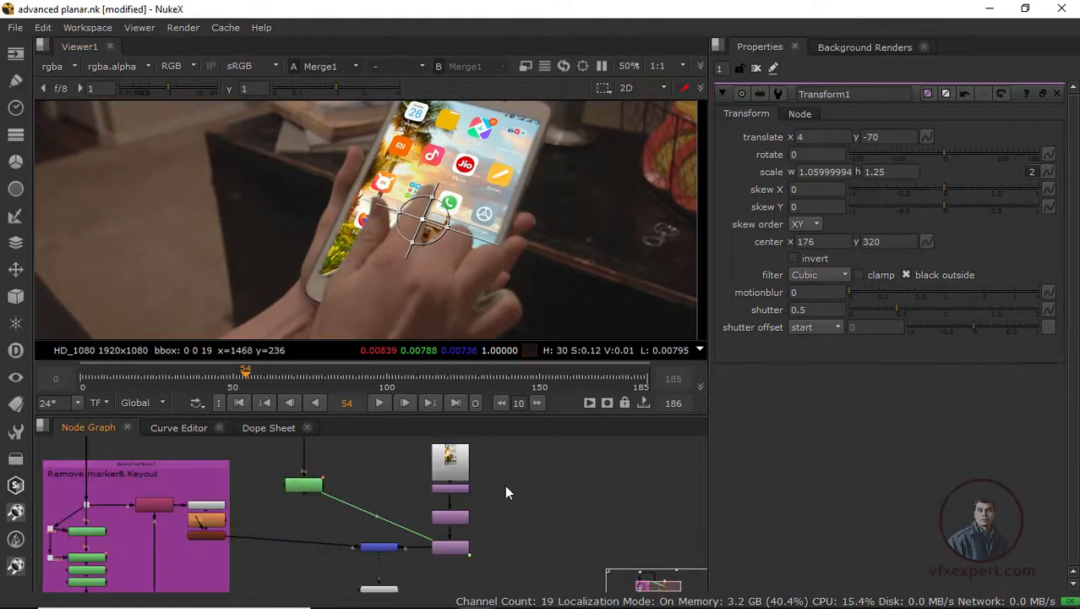
left_click(757, 69)
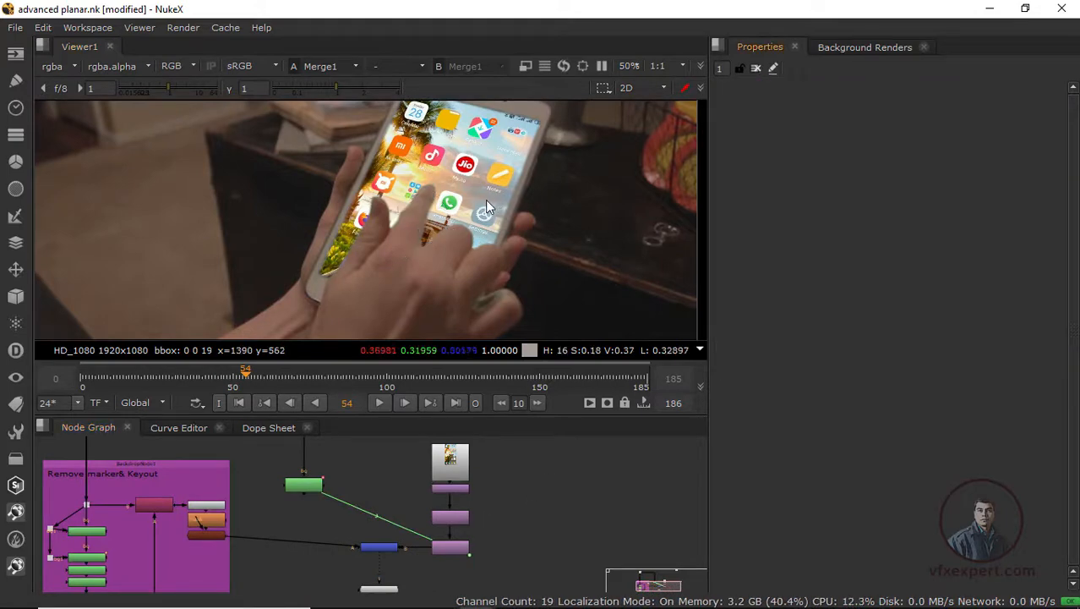
key("f")
scroll(484, 207, "up", 1)
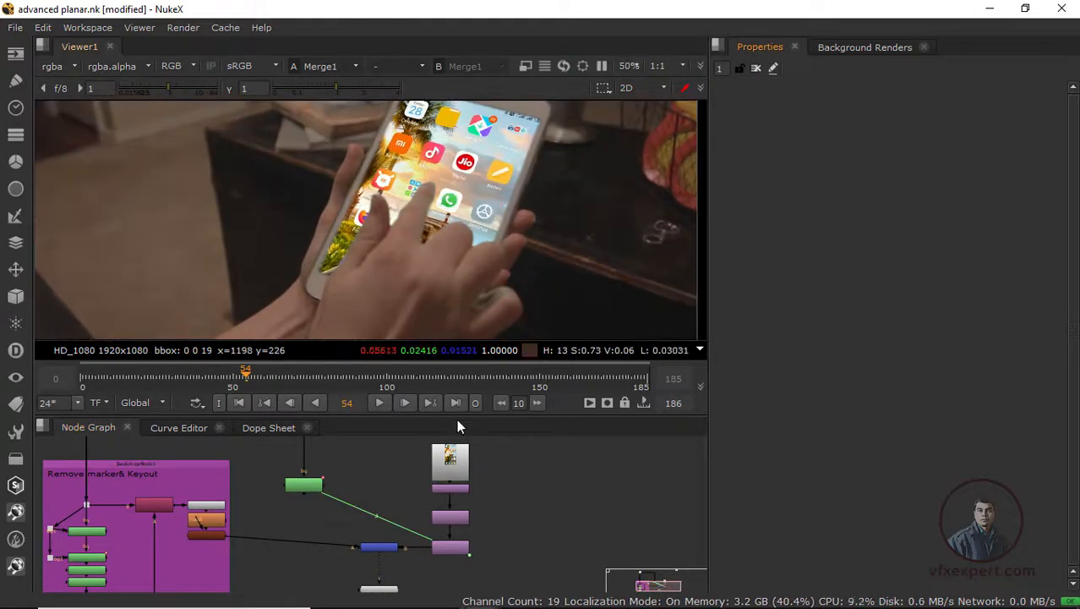
left_click_drag(458, 430, 457, 469)
left_click(242, 442)
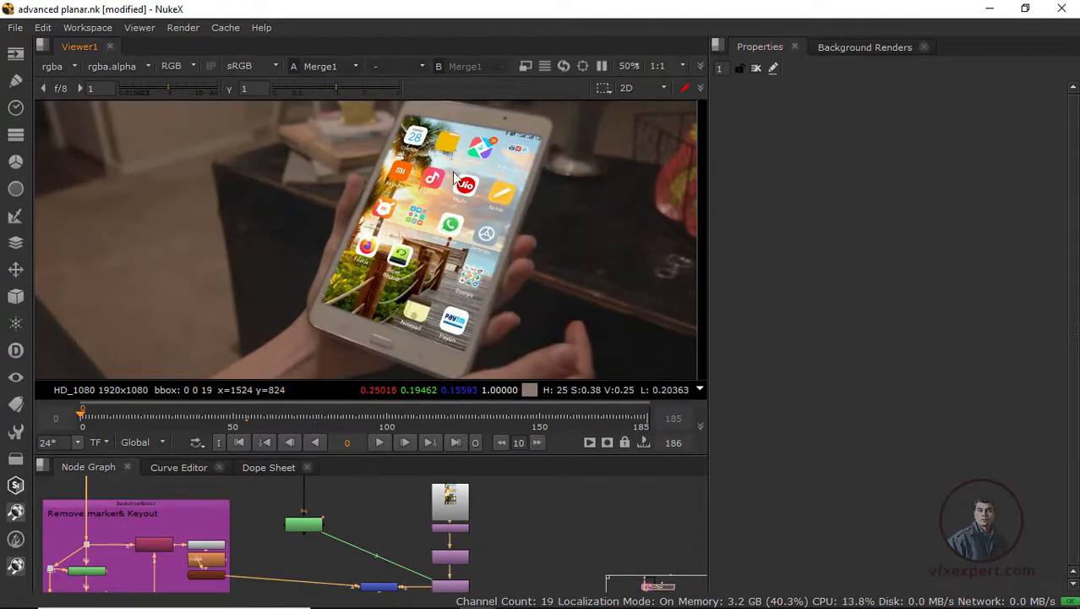
left_click(383, 441)
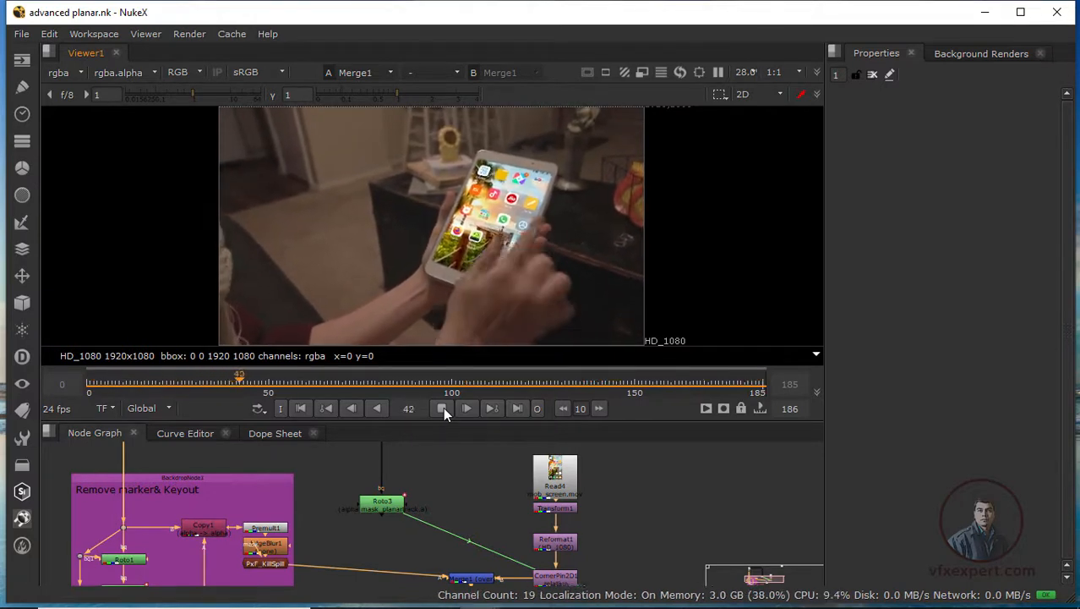
left_click(443, 407)
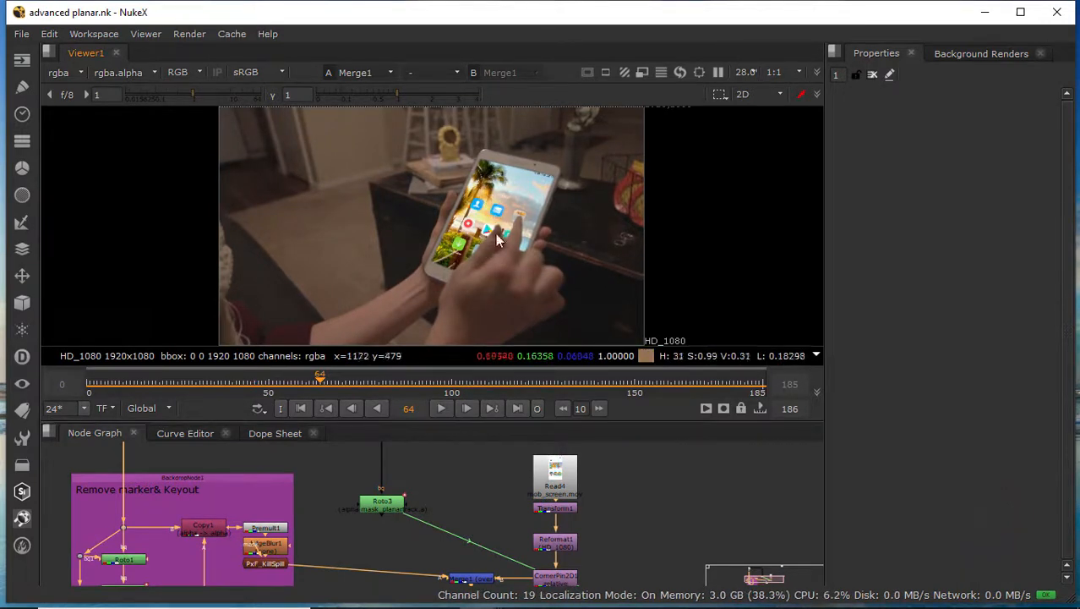
left_click(409, 384)
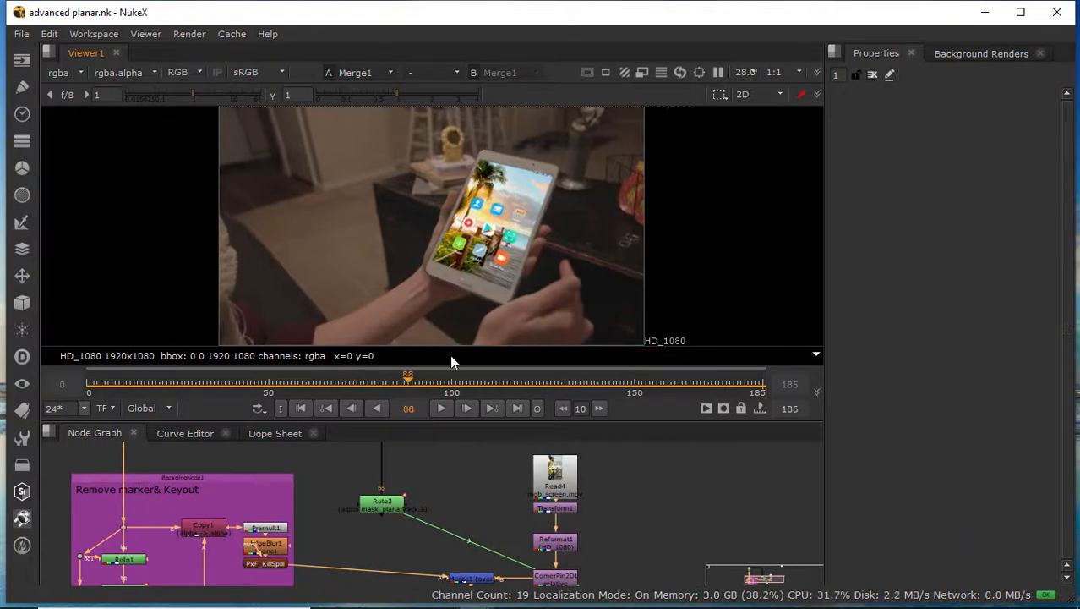
Step: Insert a Grade node with gamma about 1.35 between CornerPin2D1 and Merge1, and play the composite from the first frame
left_click_drag(595, 381, 593, 362)
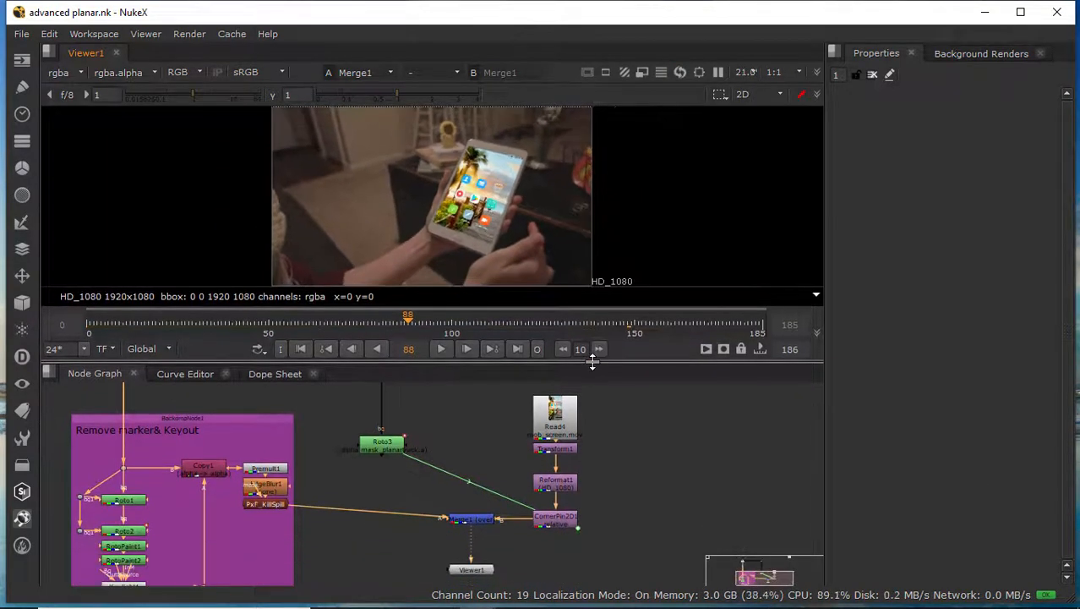
left_click(563, 513)
key("g")
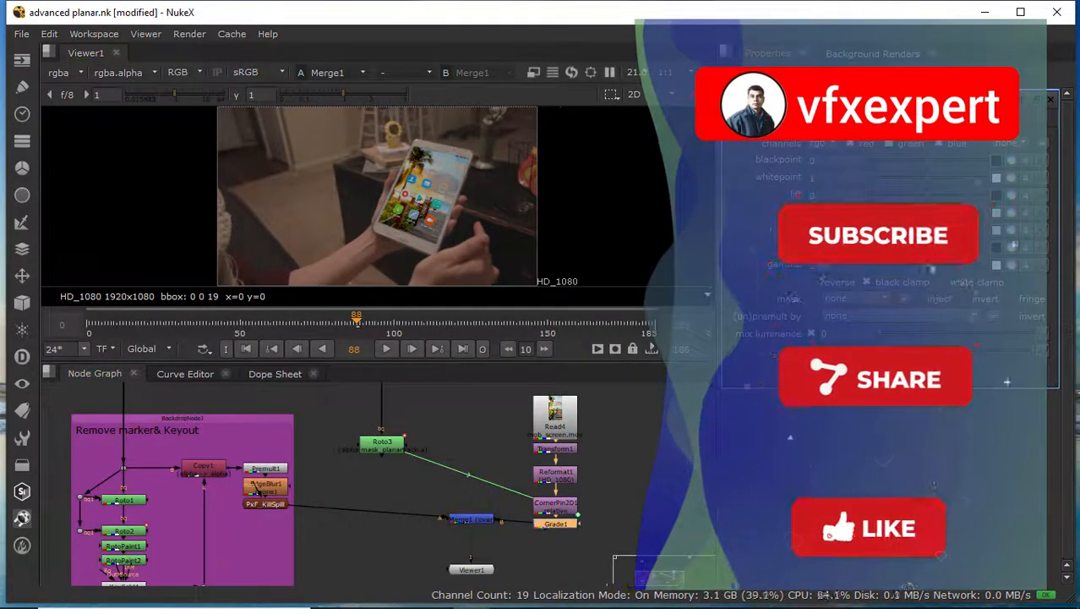
left_click(246, 349)
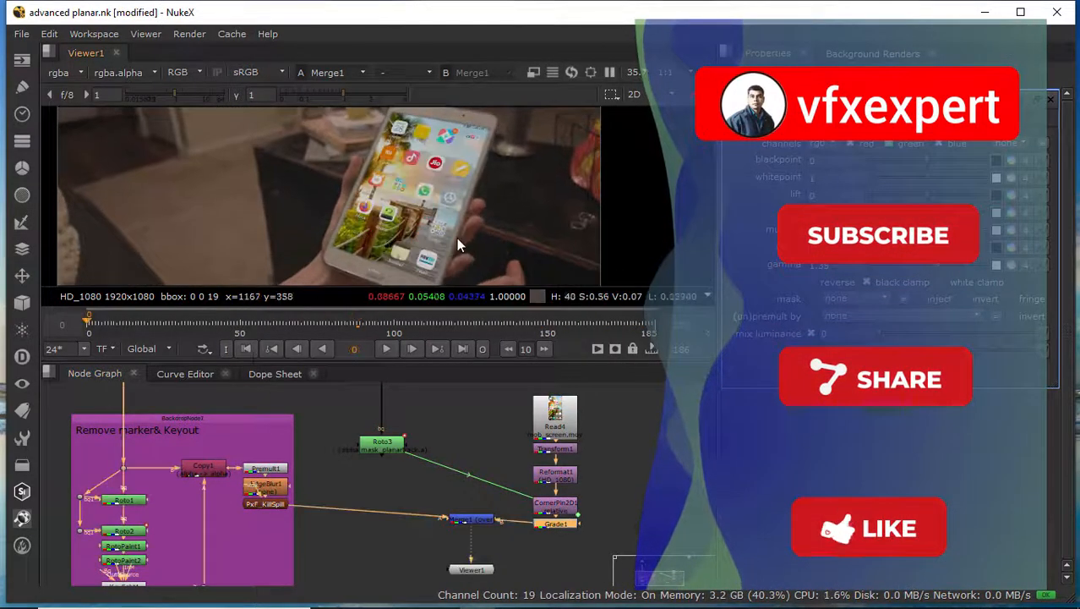
left_click(386, 348)
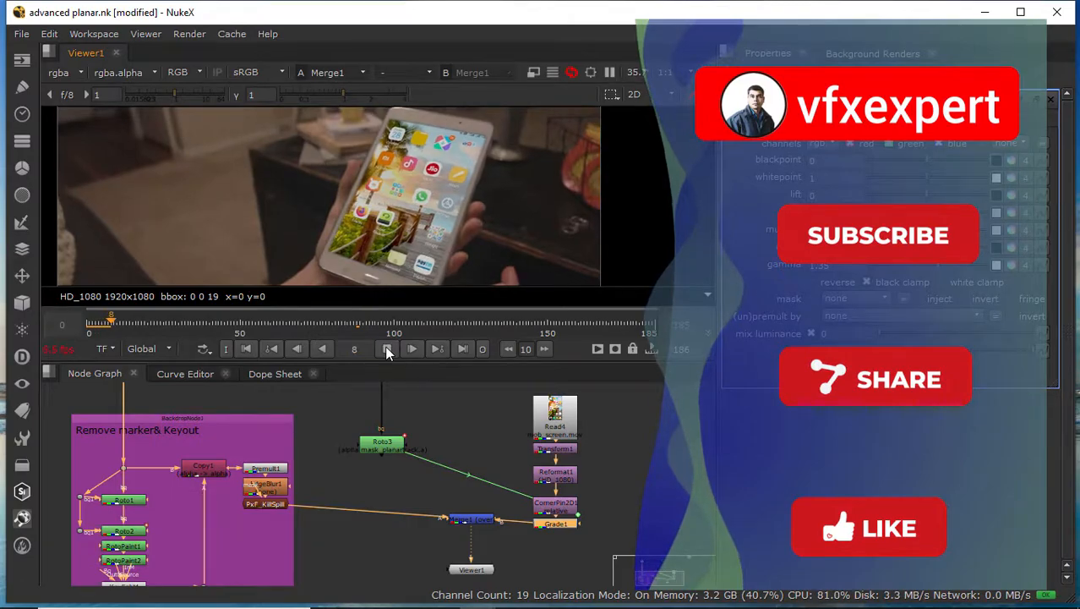